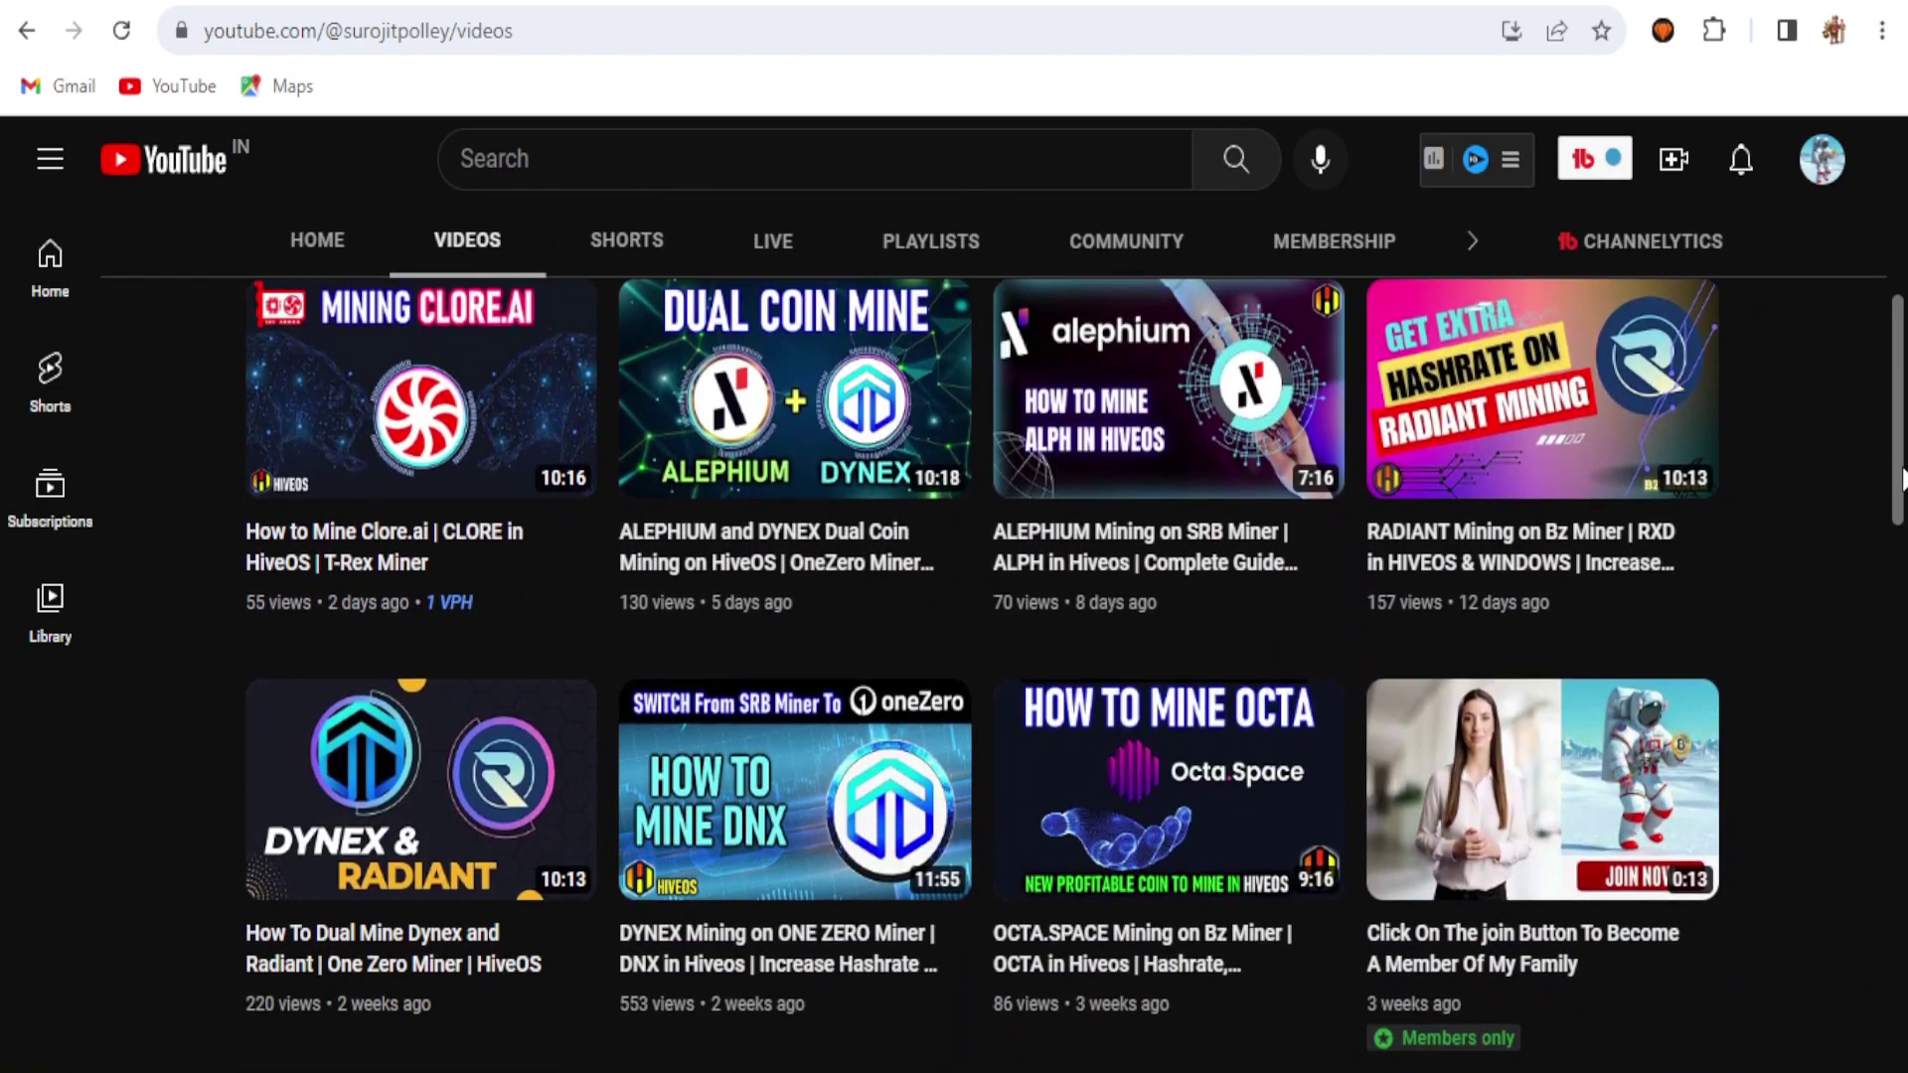
{"action": "left_click_drag", "start_coordinate": [1902, 479], "coordinate": [1878, 639]}
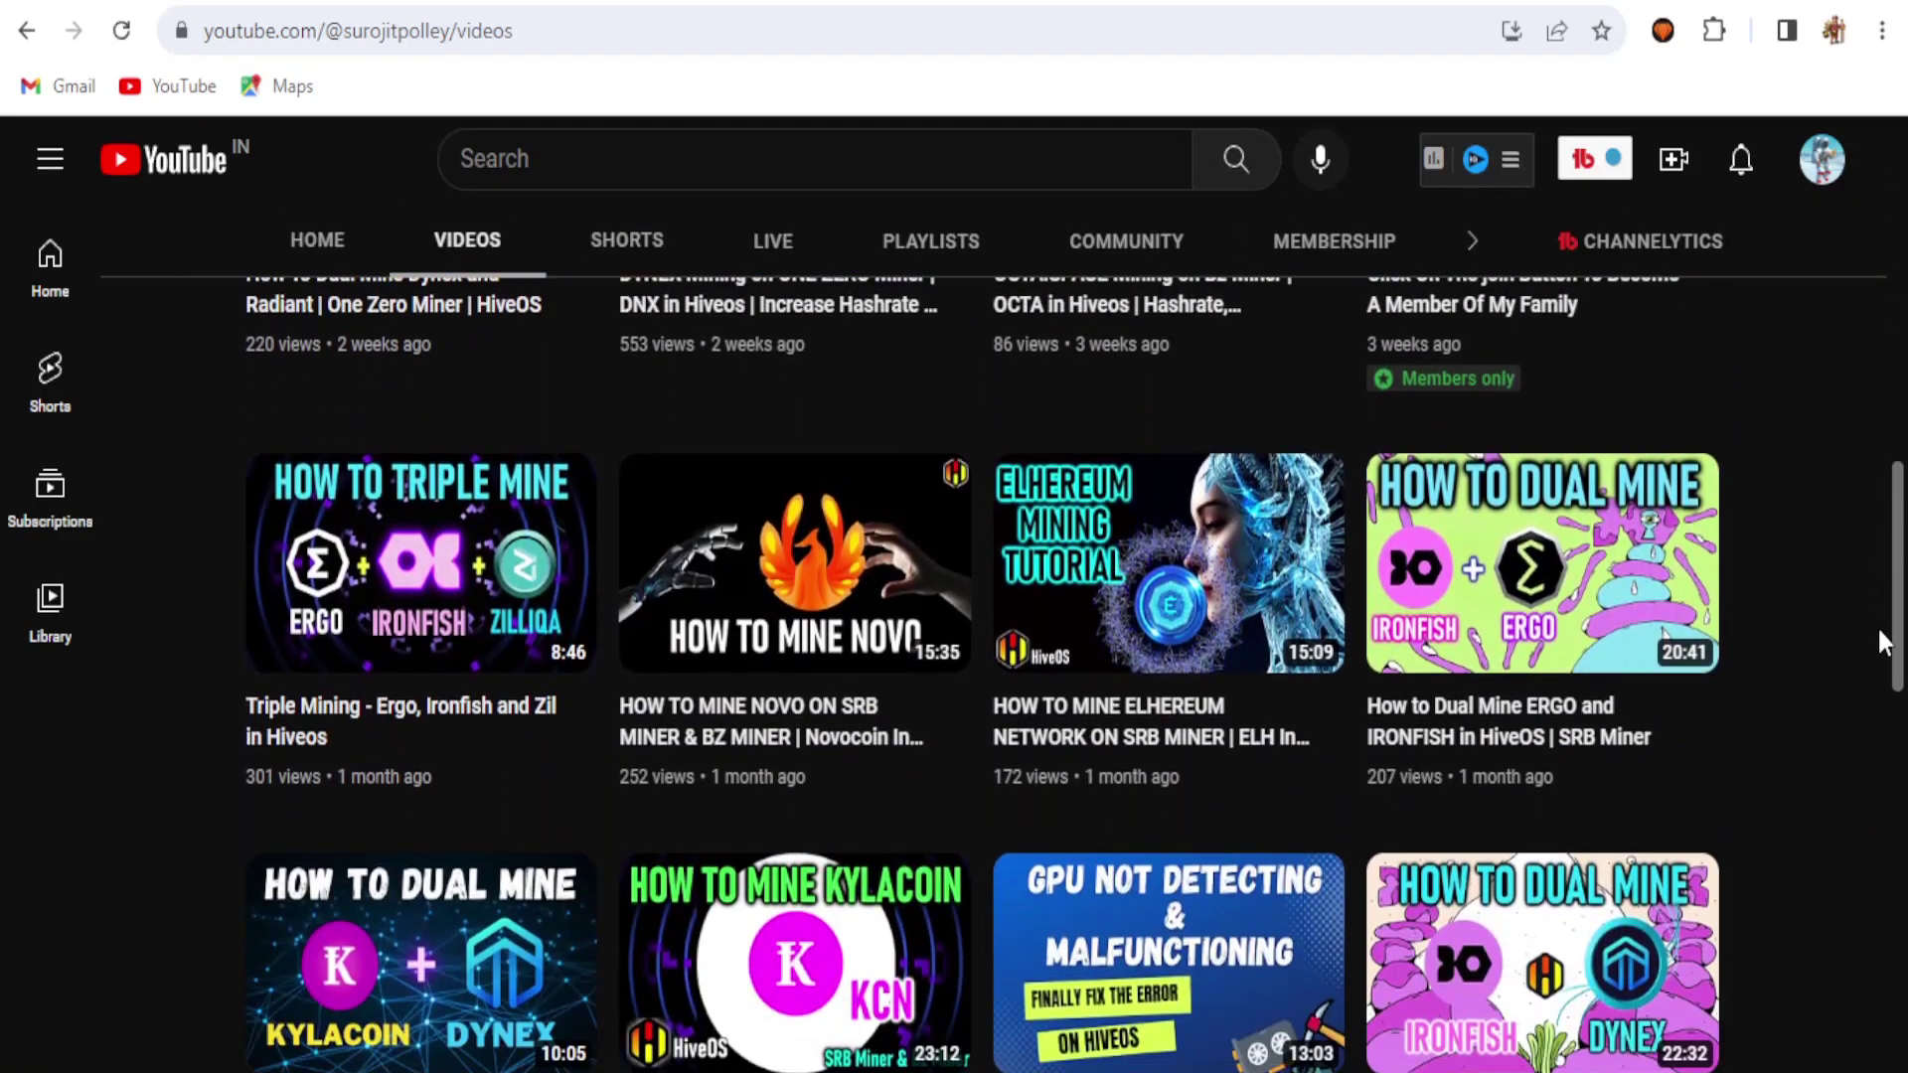
{"action": "key", "text": "Home"}
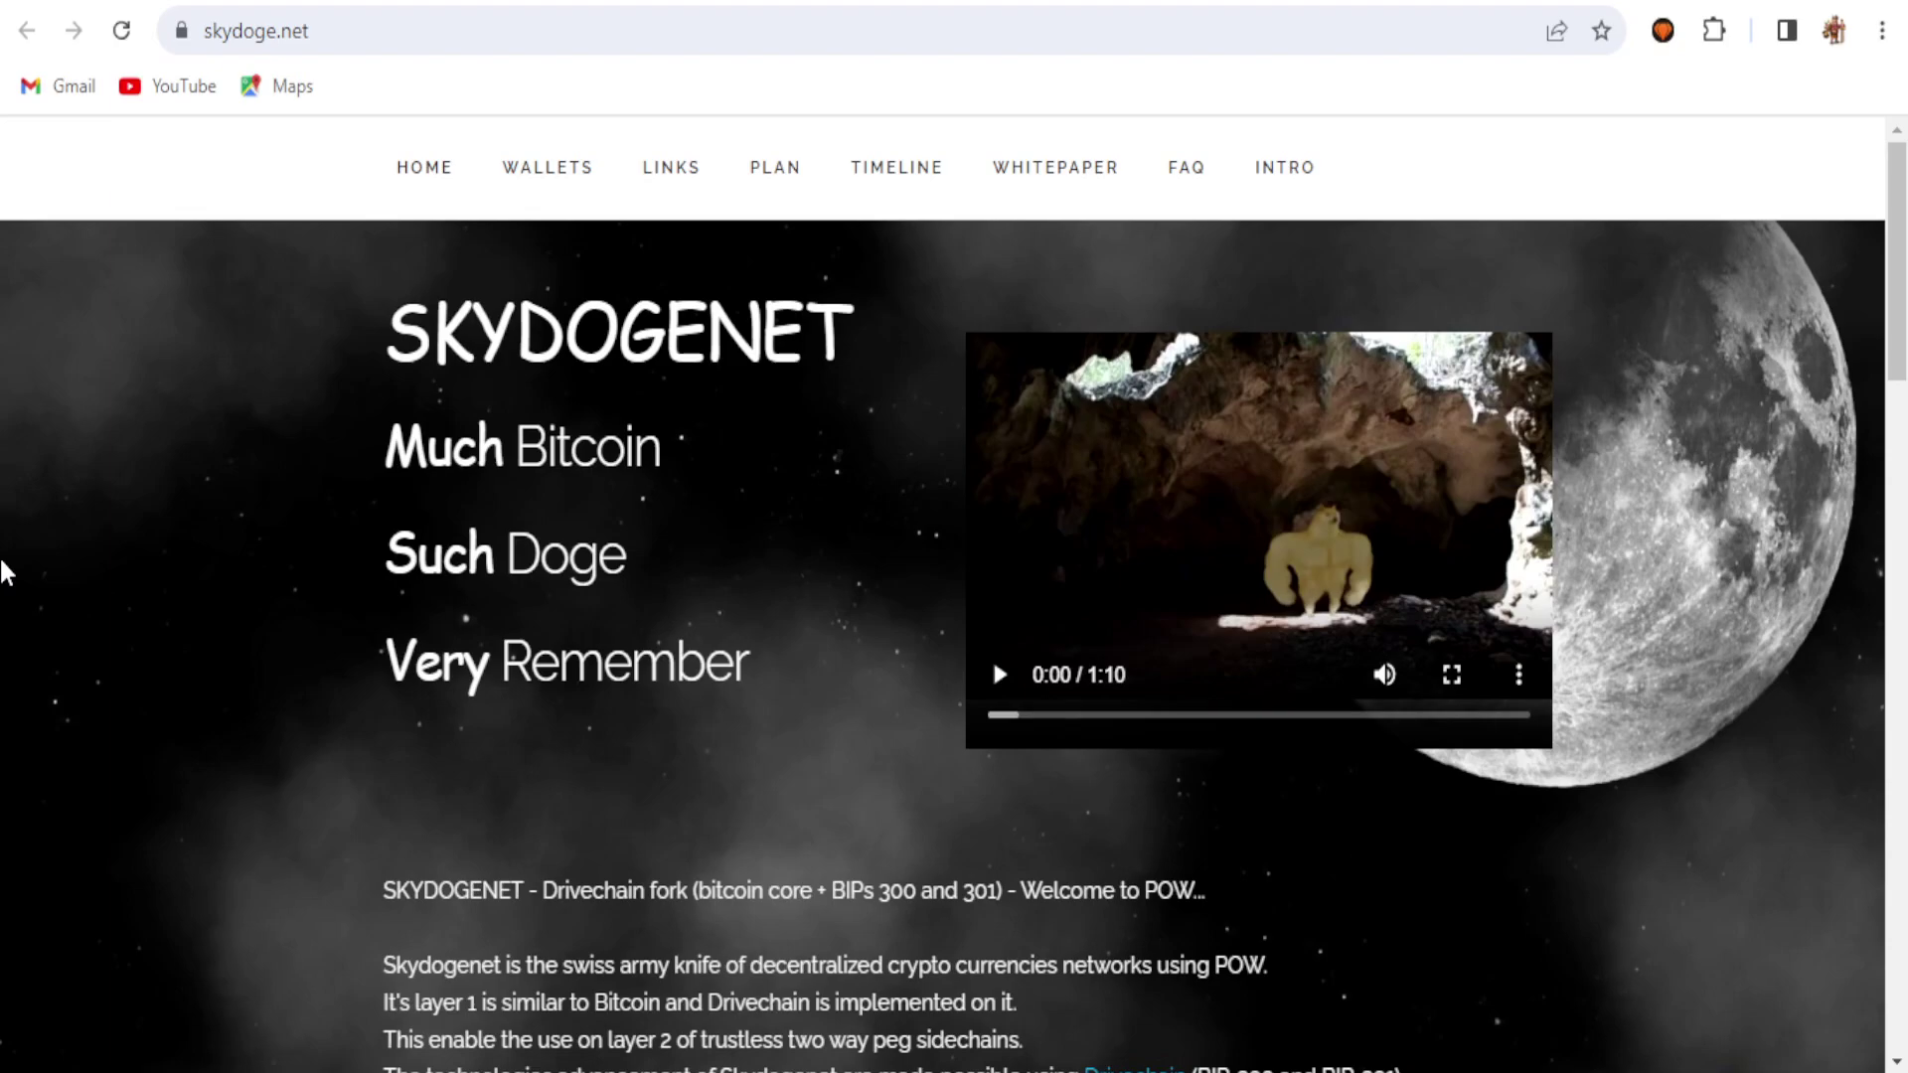
- Look over the introduction on skydoge.net and the project's skydogenet Twitter profile
{"action": "scroll", "coordinate": [954, 596], "scroll_direction": "down", "scroll_amount": 2}
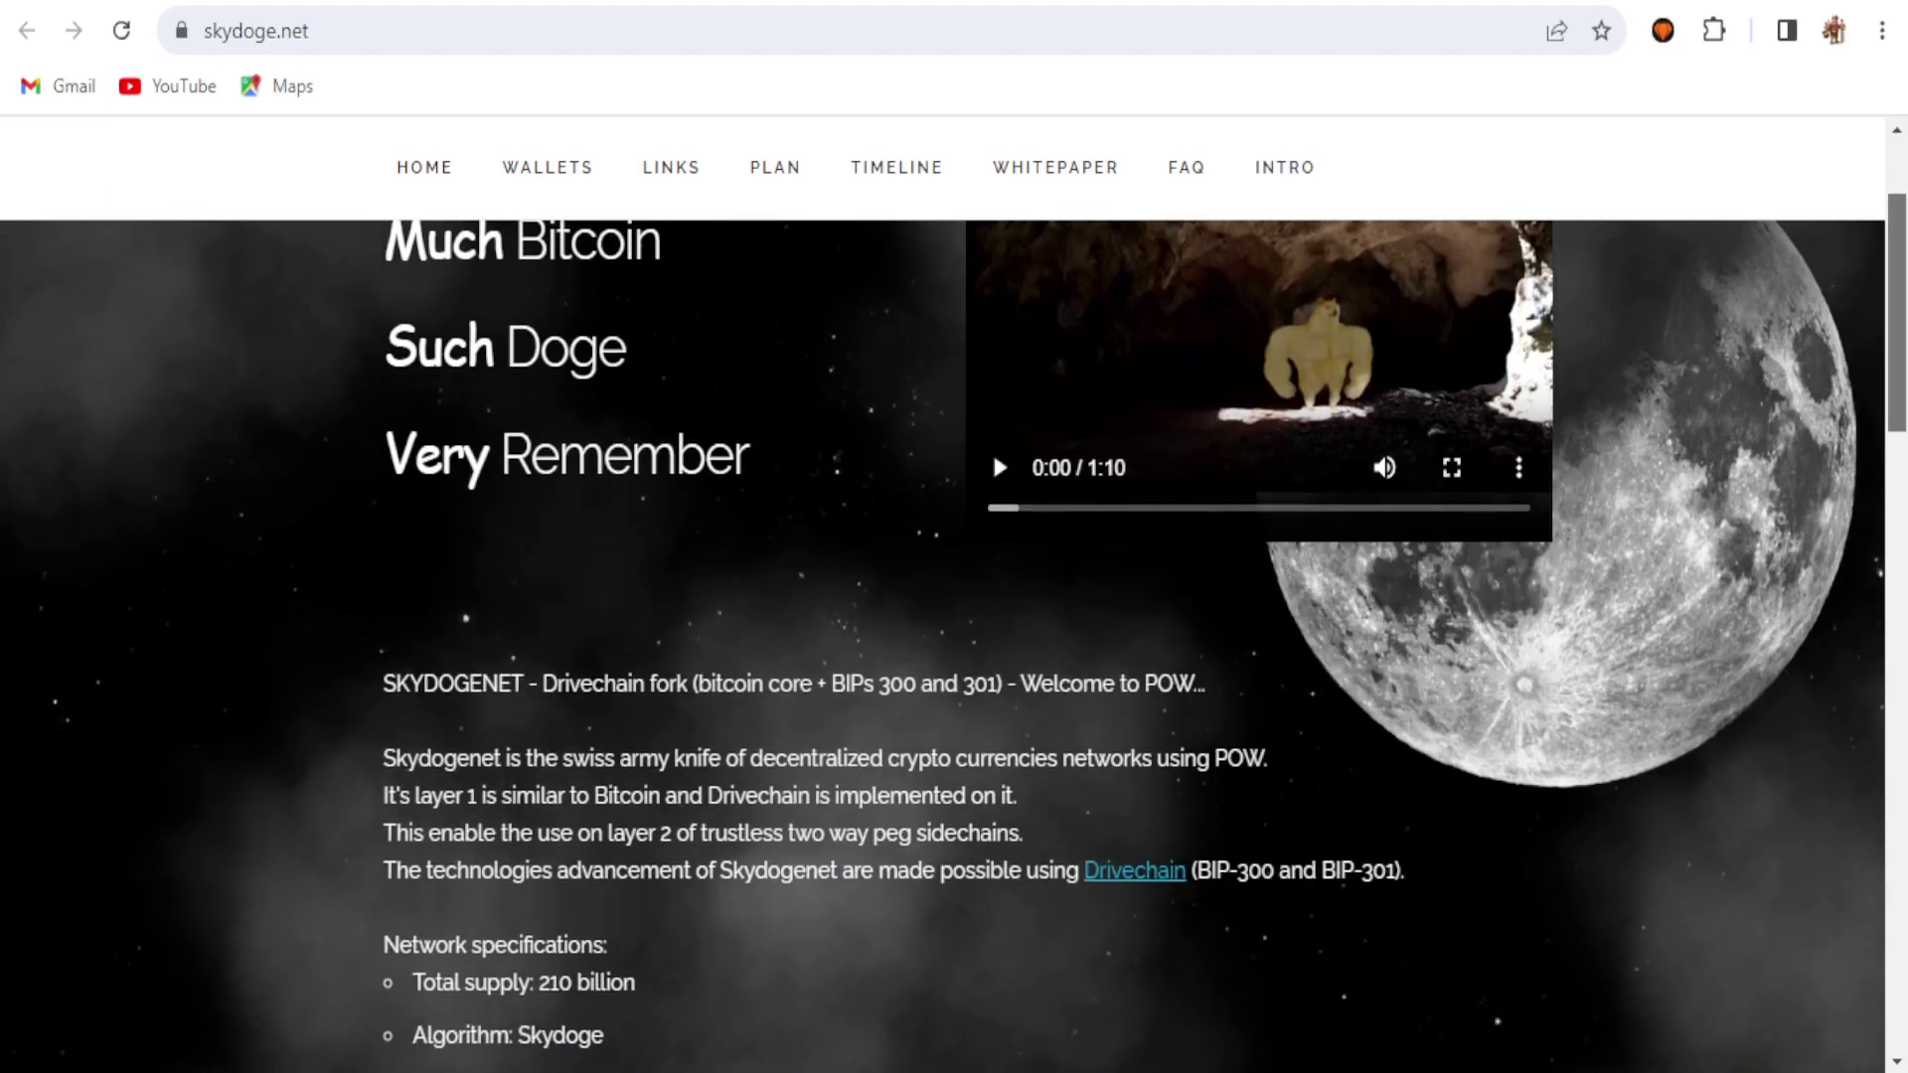
{"action": "scroll", "coordinate": [954, 597], "scroll_direction": "down", "scroll_amount": 1}
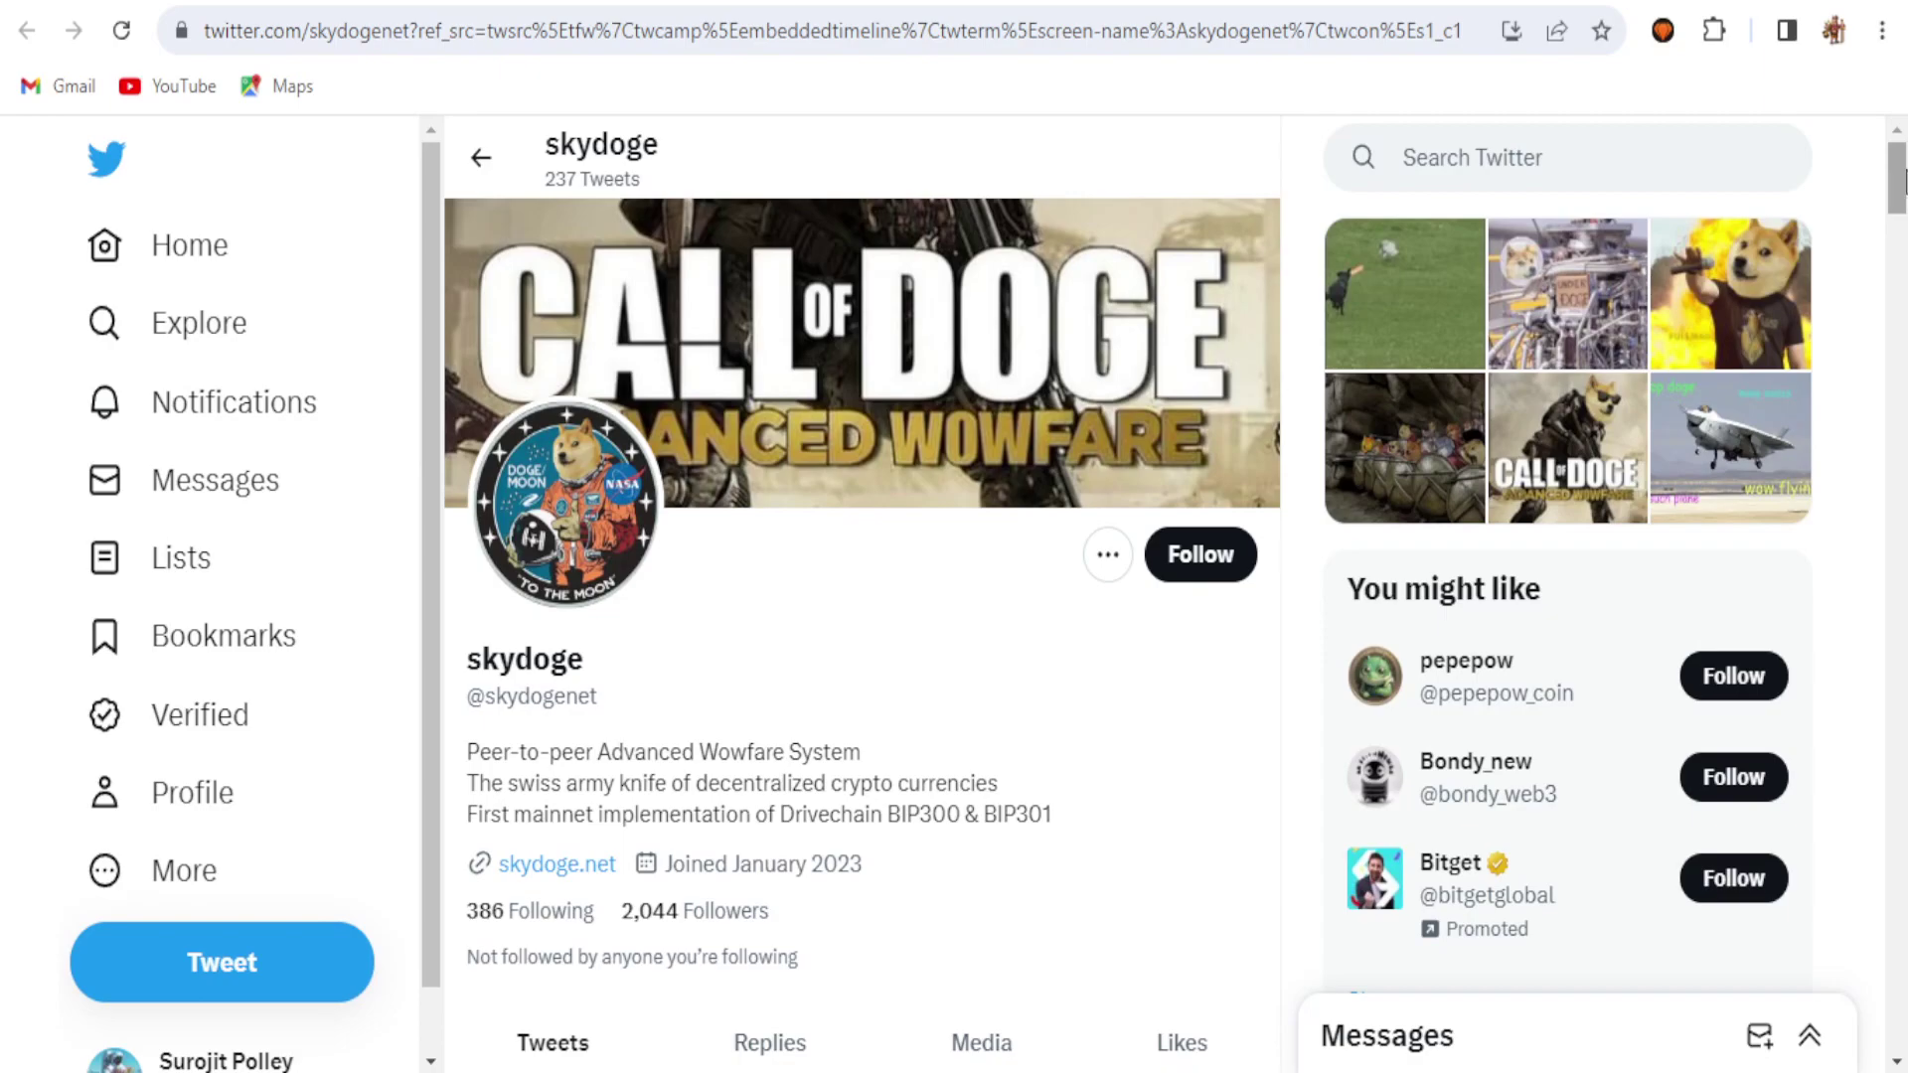
{"action": "scroll", "coordinate": [1904, 184], "scroll_direction": "down", "scroll_amount": 3}
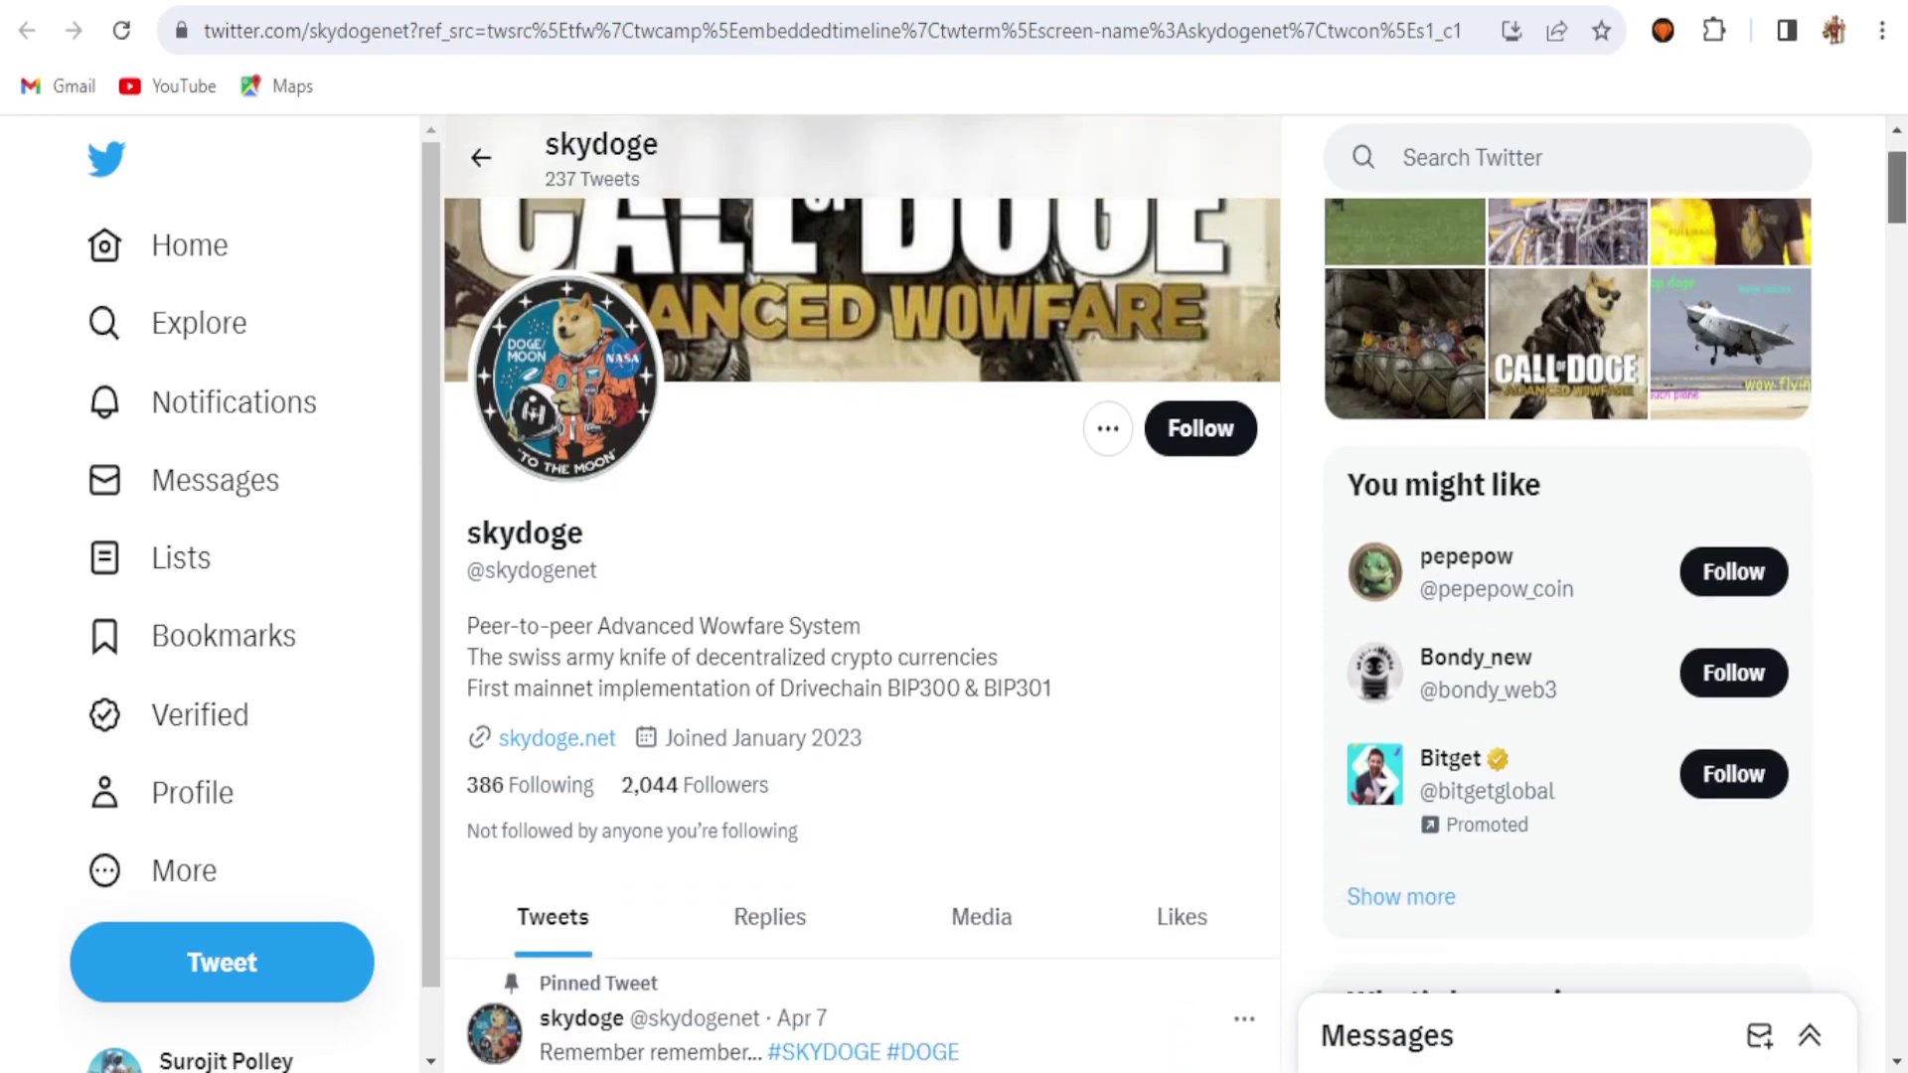
{"action": "mouse_move", "coordinate": [1898, 208]}
{"action": "left_mouse_down"}
{"action": "mouse_move", "coordinate": [1898, 256]}
{"action": "mouse_move", "coordinate": [1896, 183]}
{"action": "left_mouse_up"}
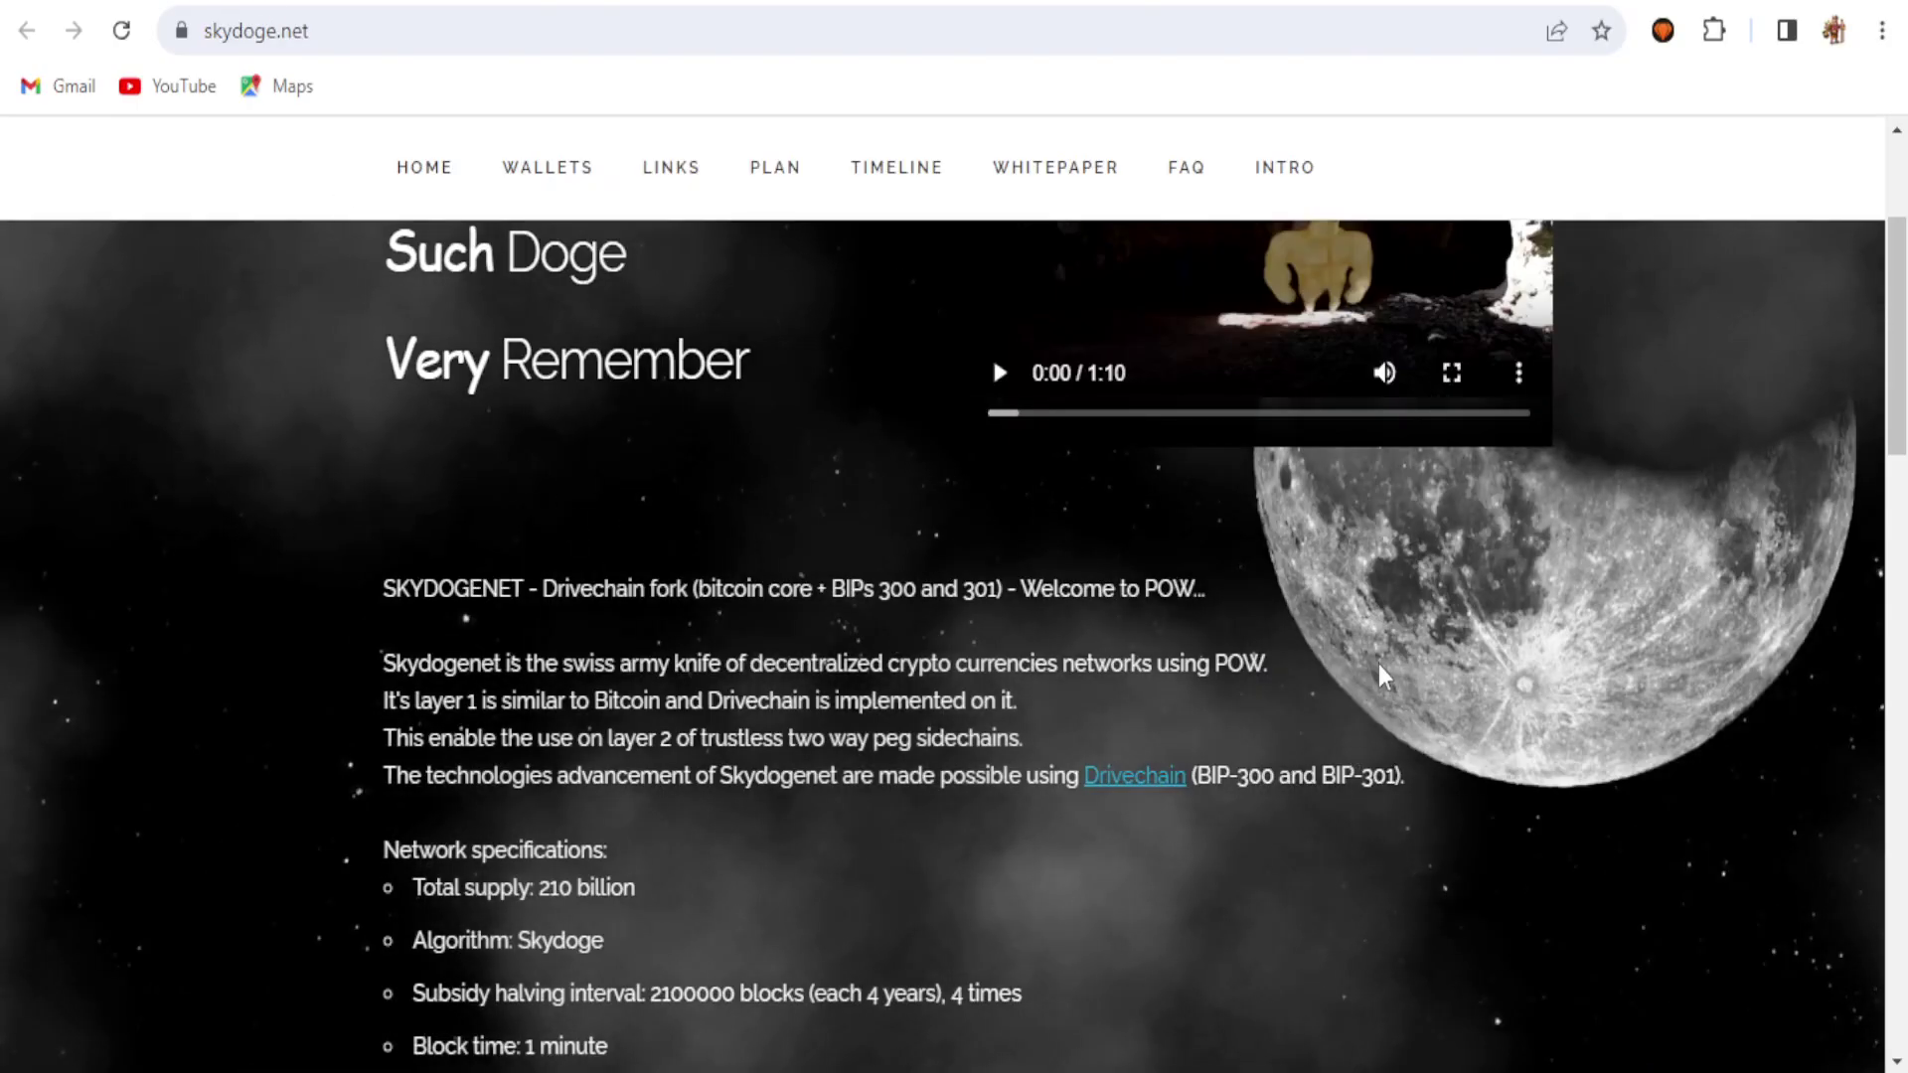
- Read the network specifications, sidechain list, wallet downloads and seed nodes on skydoge.net
{"action": "scroll", "coordinate": [1177, 750], "scroll_direction": "down", "scroll_amount": 3}
{"action": "scroll", "coordinate": [1902, 428], "scroll_direction": "down", "scroll_amount": 2}
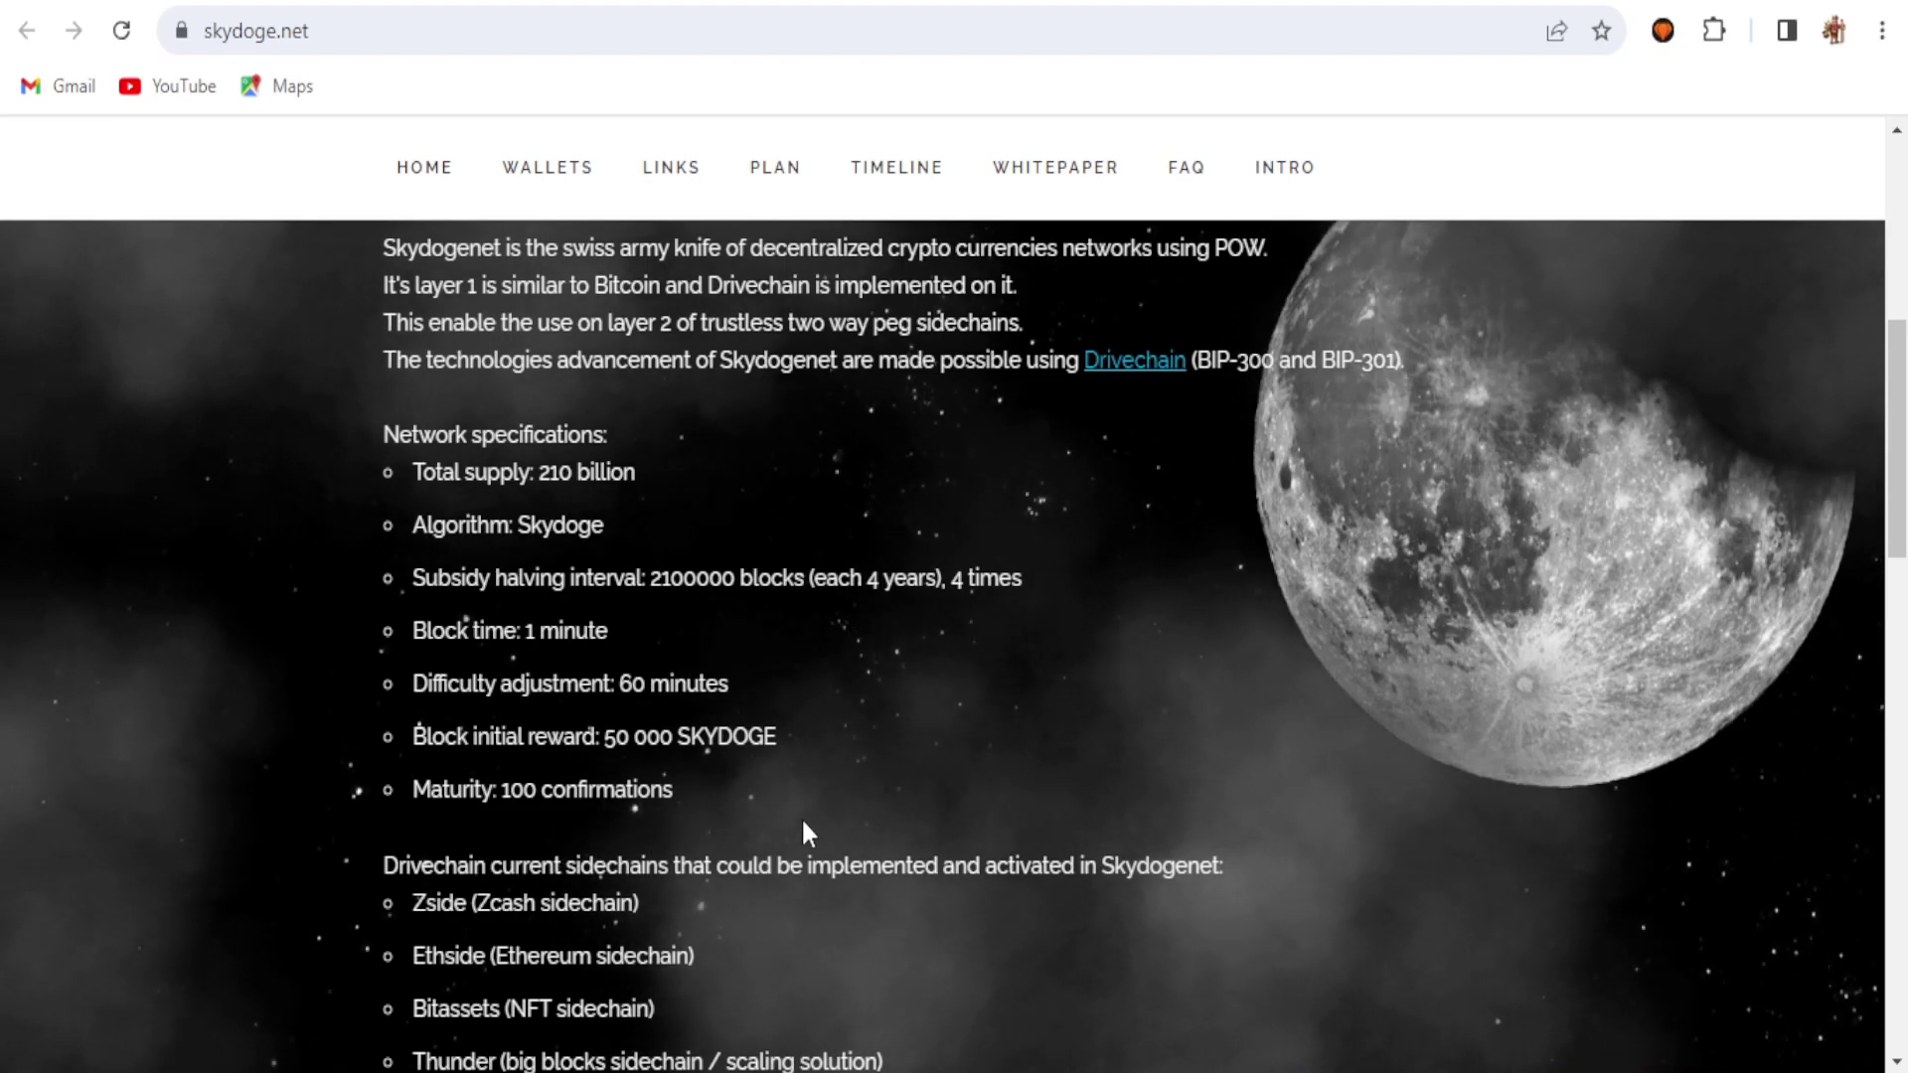
{"action": "left_click_drag", "start_coordinate": [1897, 439], "coordinate": [1897, 528]}
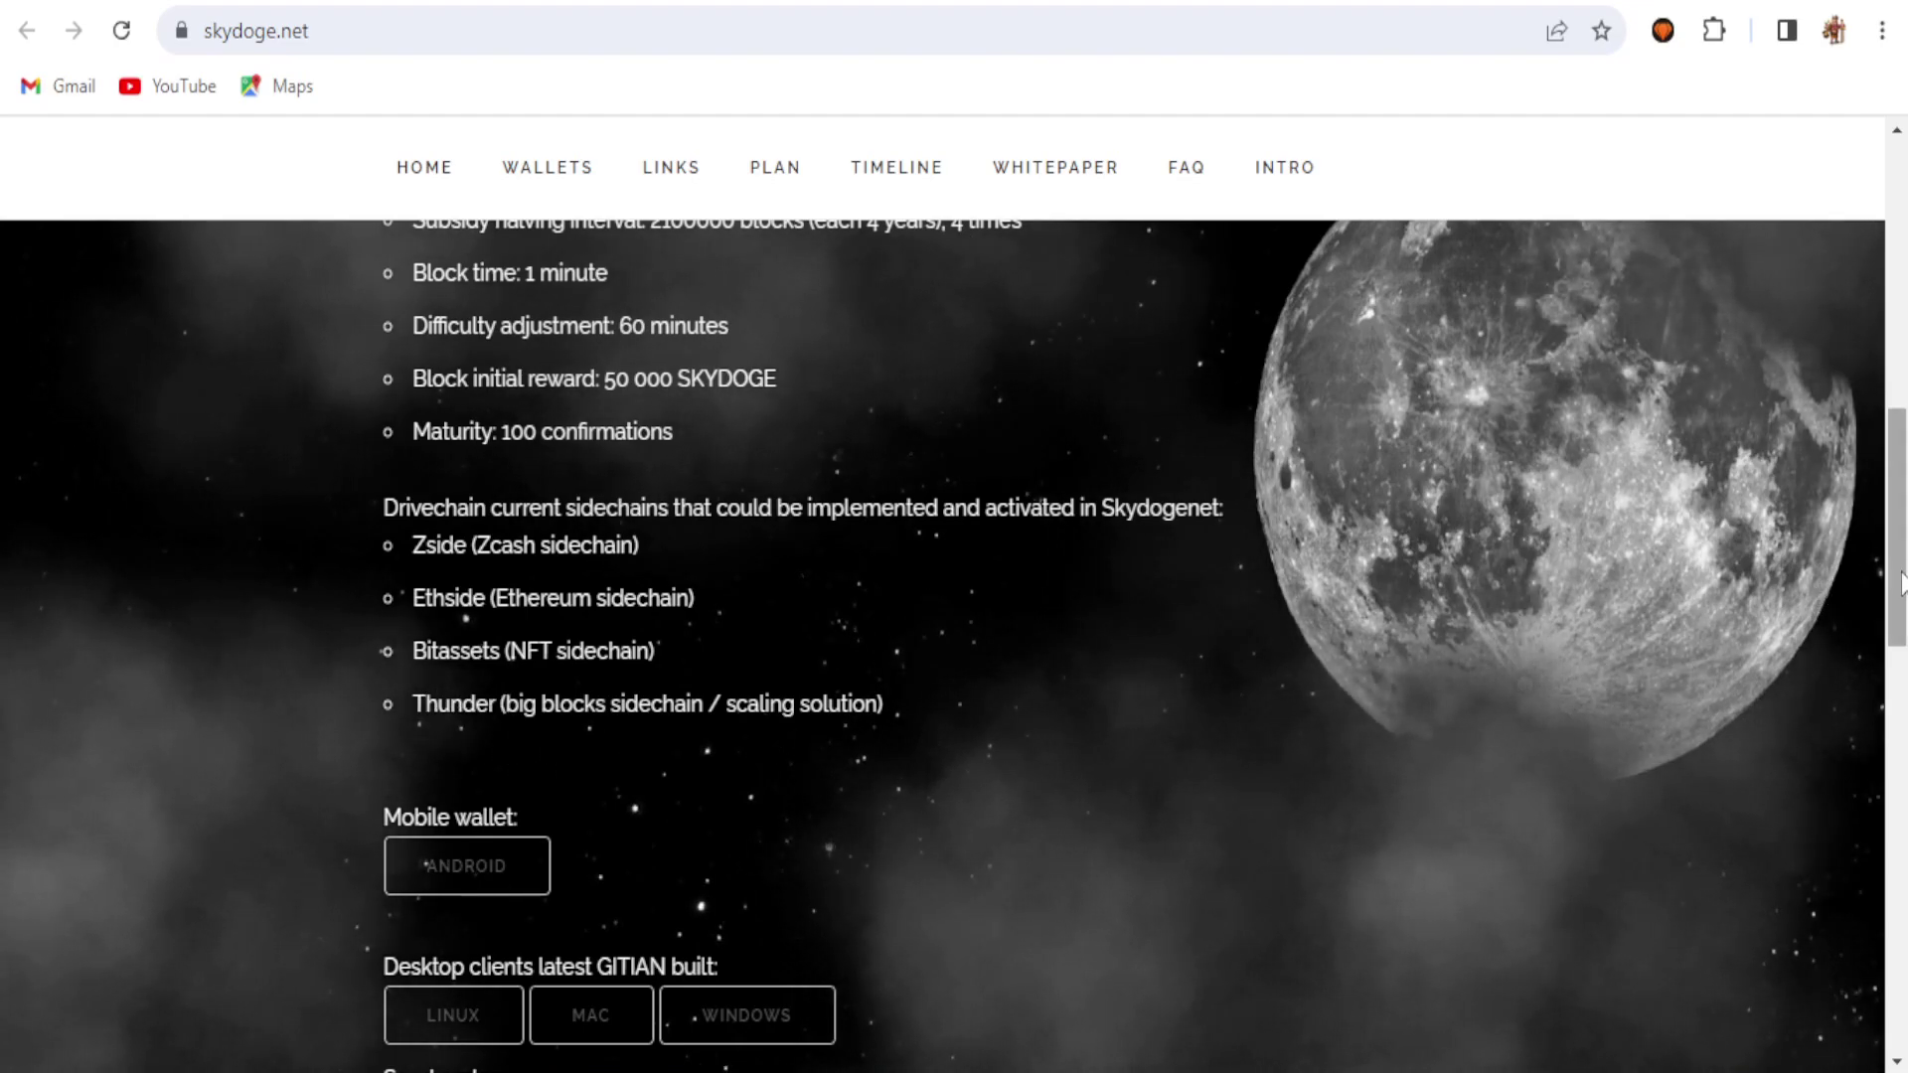
{"action": "scroll", "coordinate": [1900, 581], "scroll_direction": "down", "scroll_amount": 5}
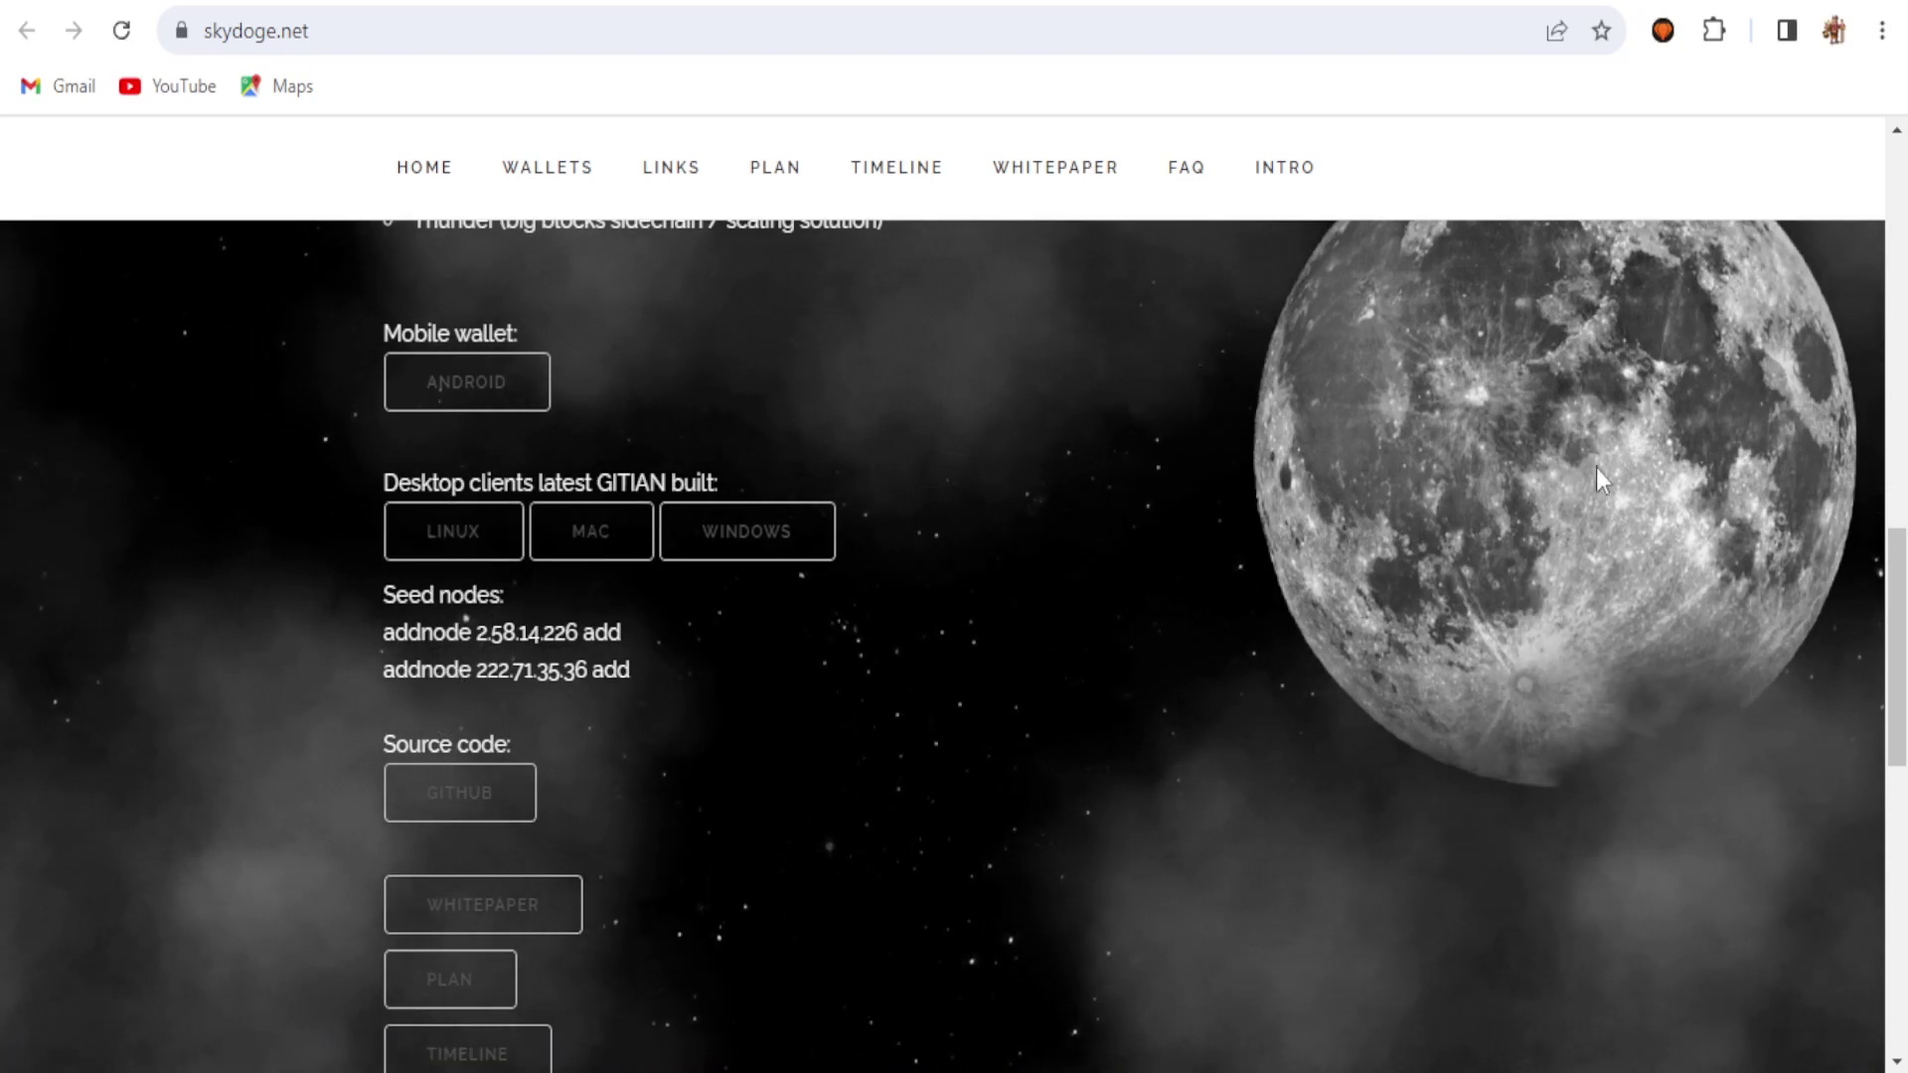
{"action": "scroll", "coordinate": [1129, 766], "scroll_direction": "down", "scroll_amount": 1}
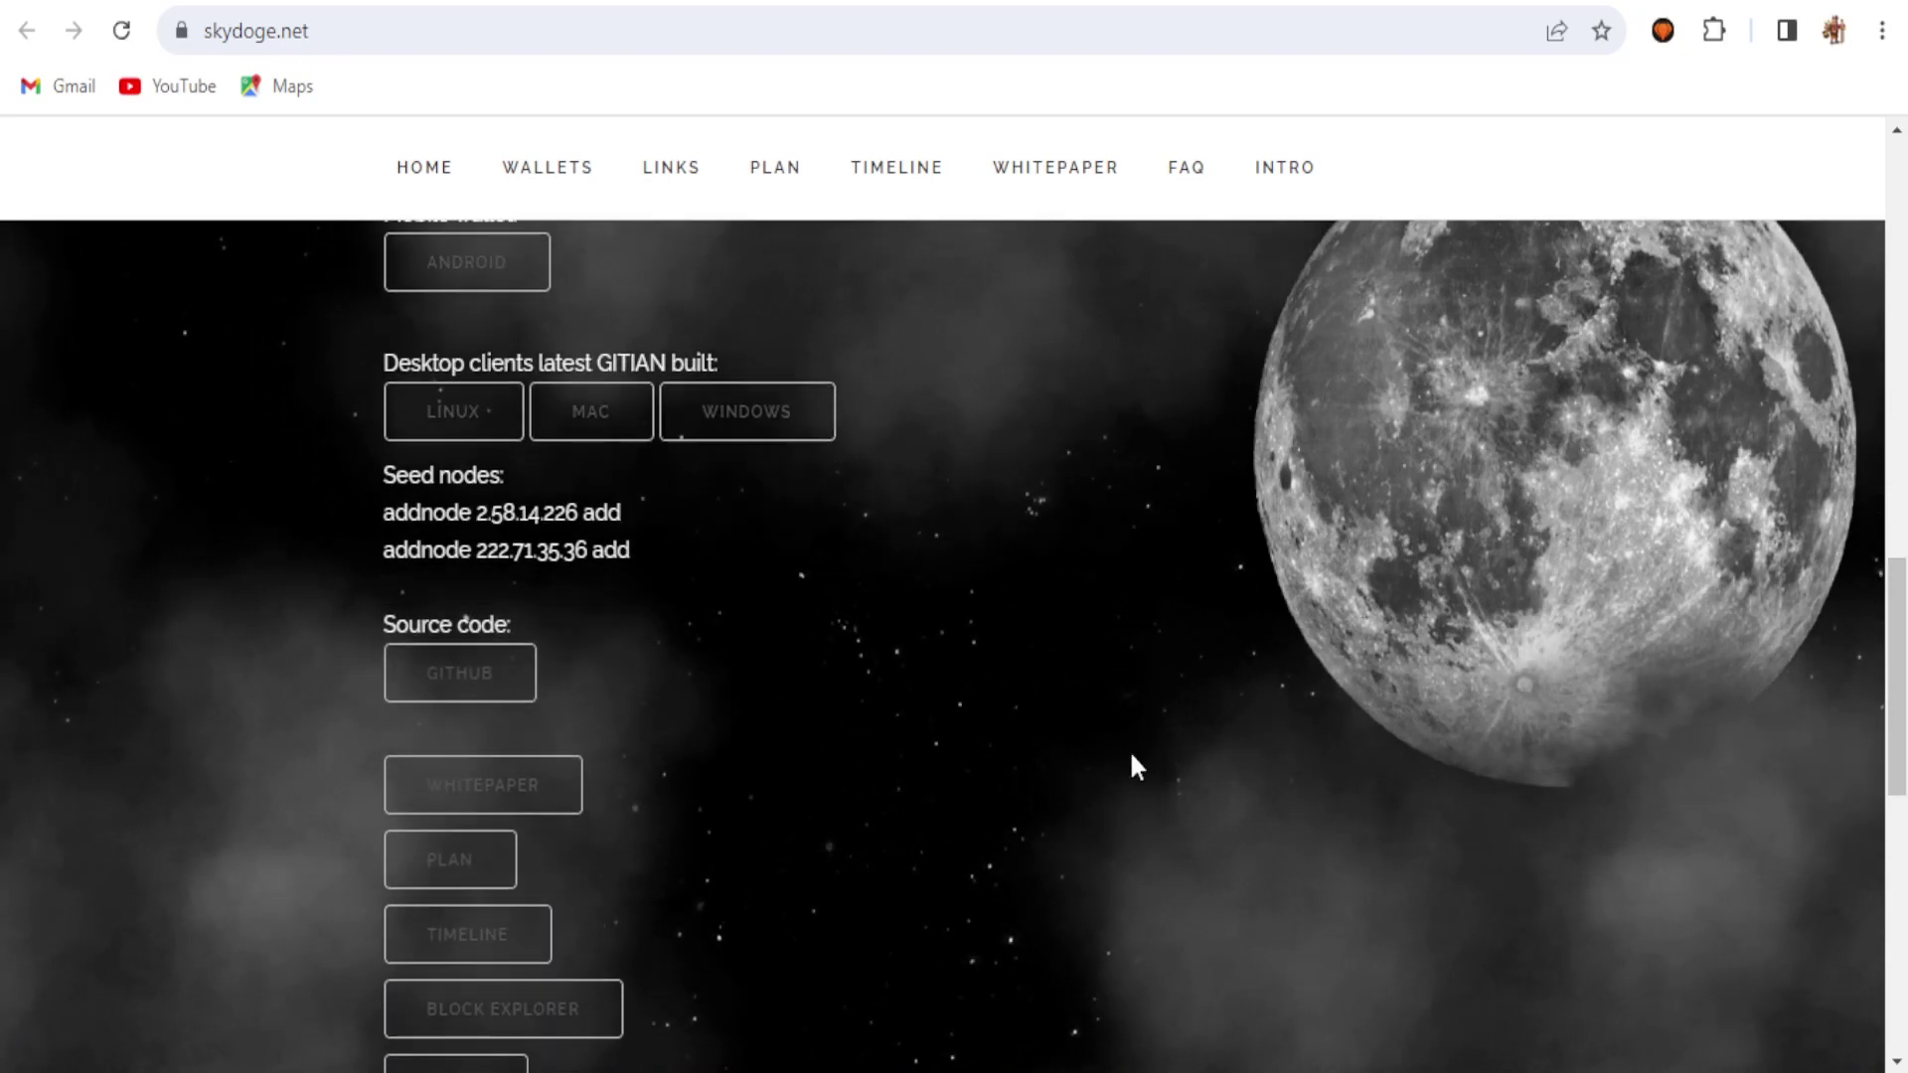
- Open the project's GitHub source code page from skydoge.net and look over its pinned repositories
{"action": "left_click", "coordinate": [473, 688]}
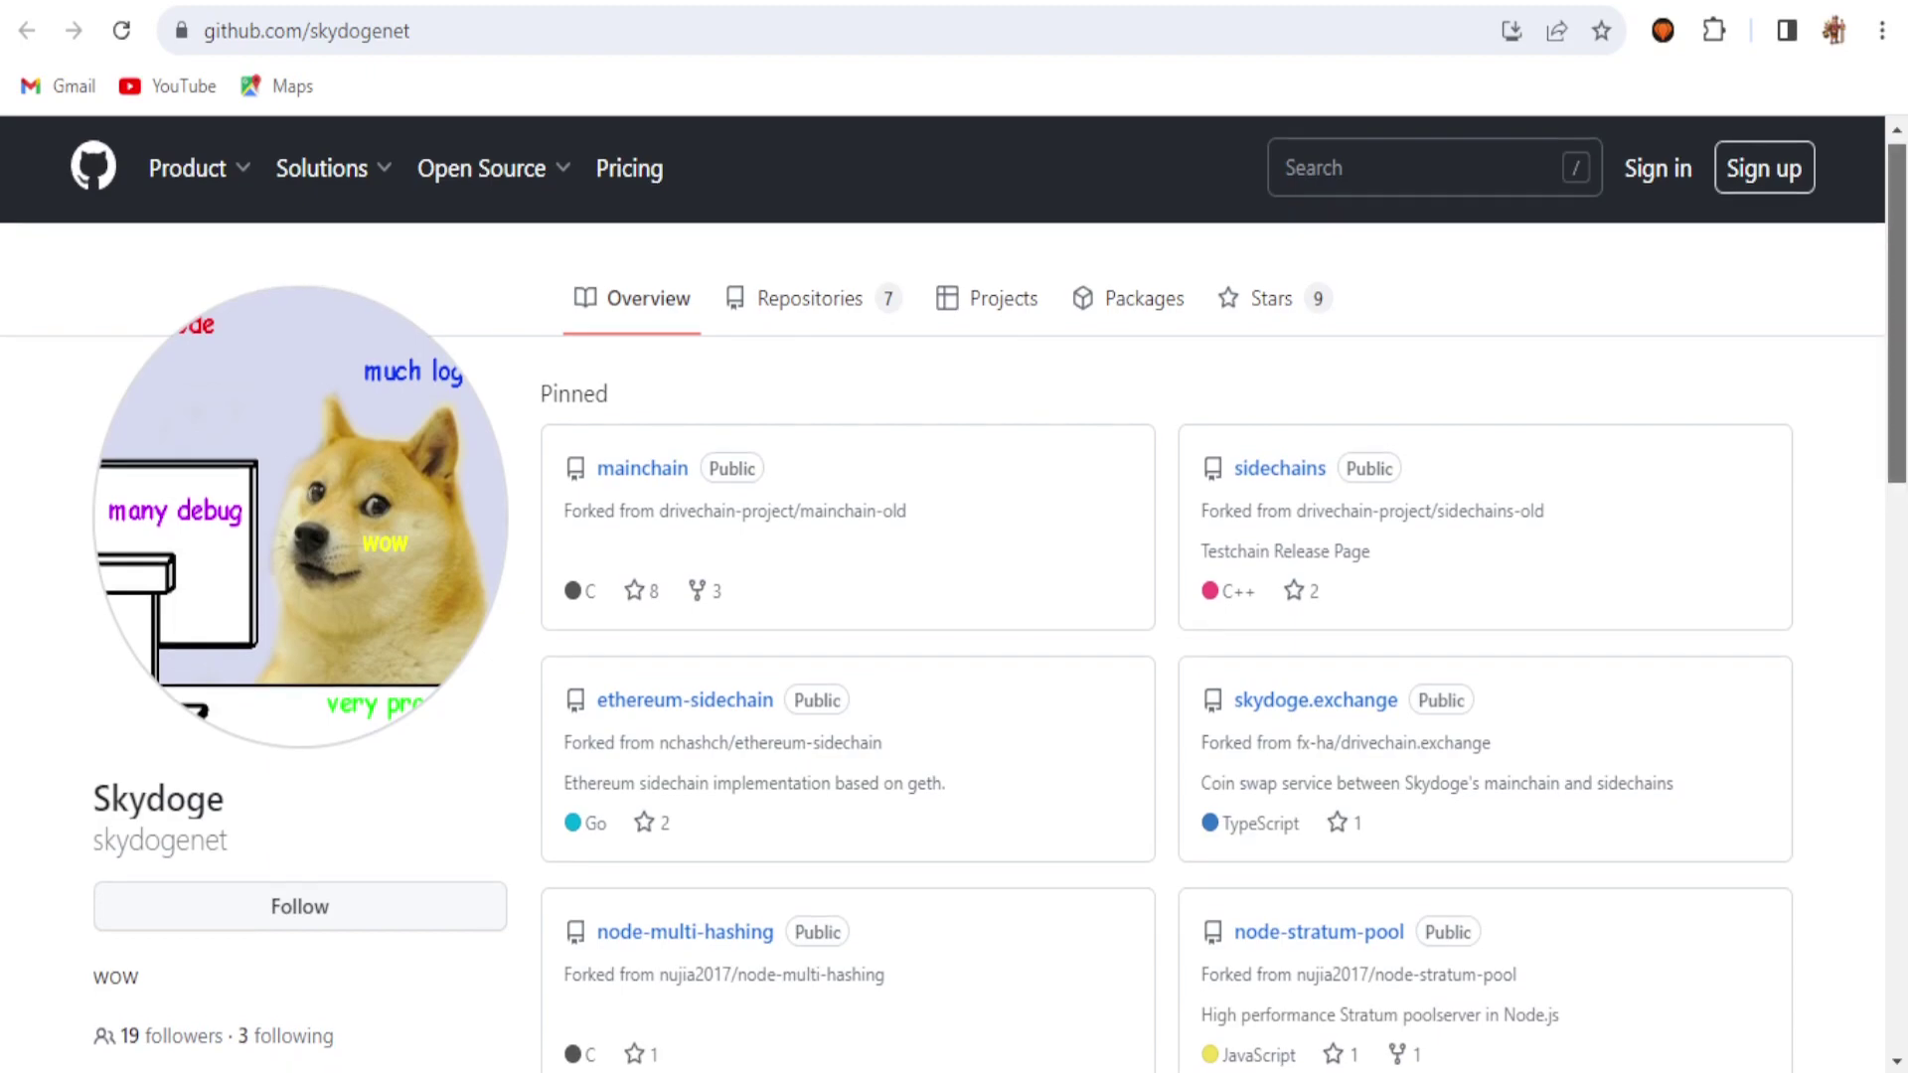
{"action": "scroll", "coordinate": [1897, 318], "scroll_direction": "down", "scroll_amount": 2}
{"action": "scroll", "coordinate": [994, 597], "scroll_direction": "down", "scroll_amount": 1}
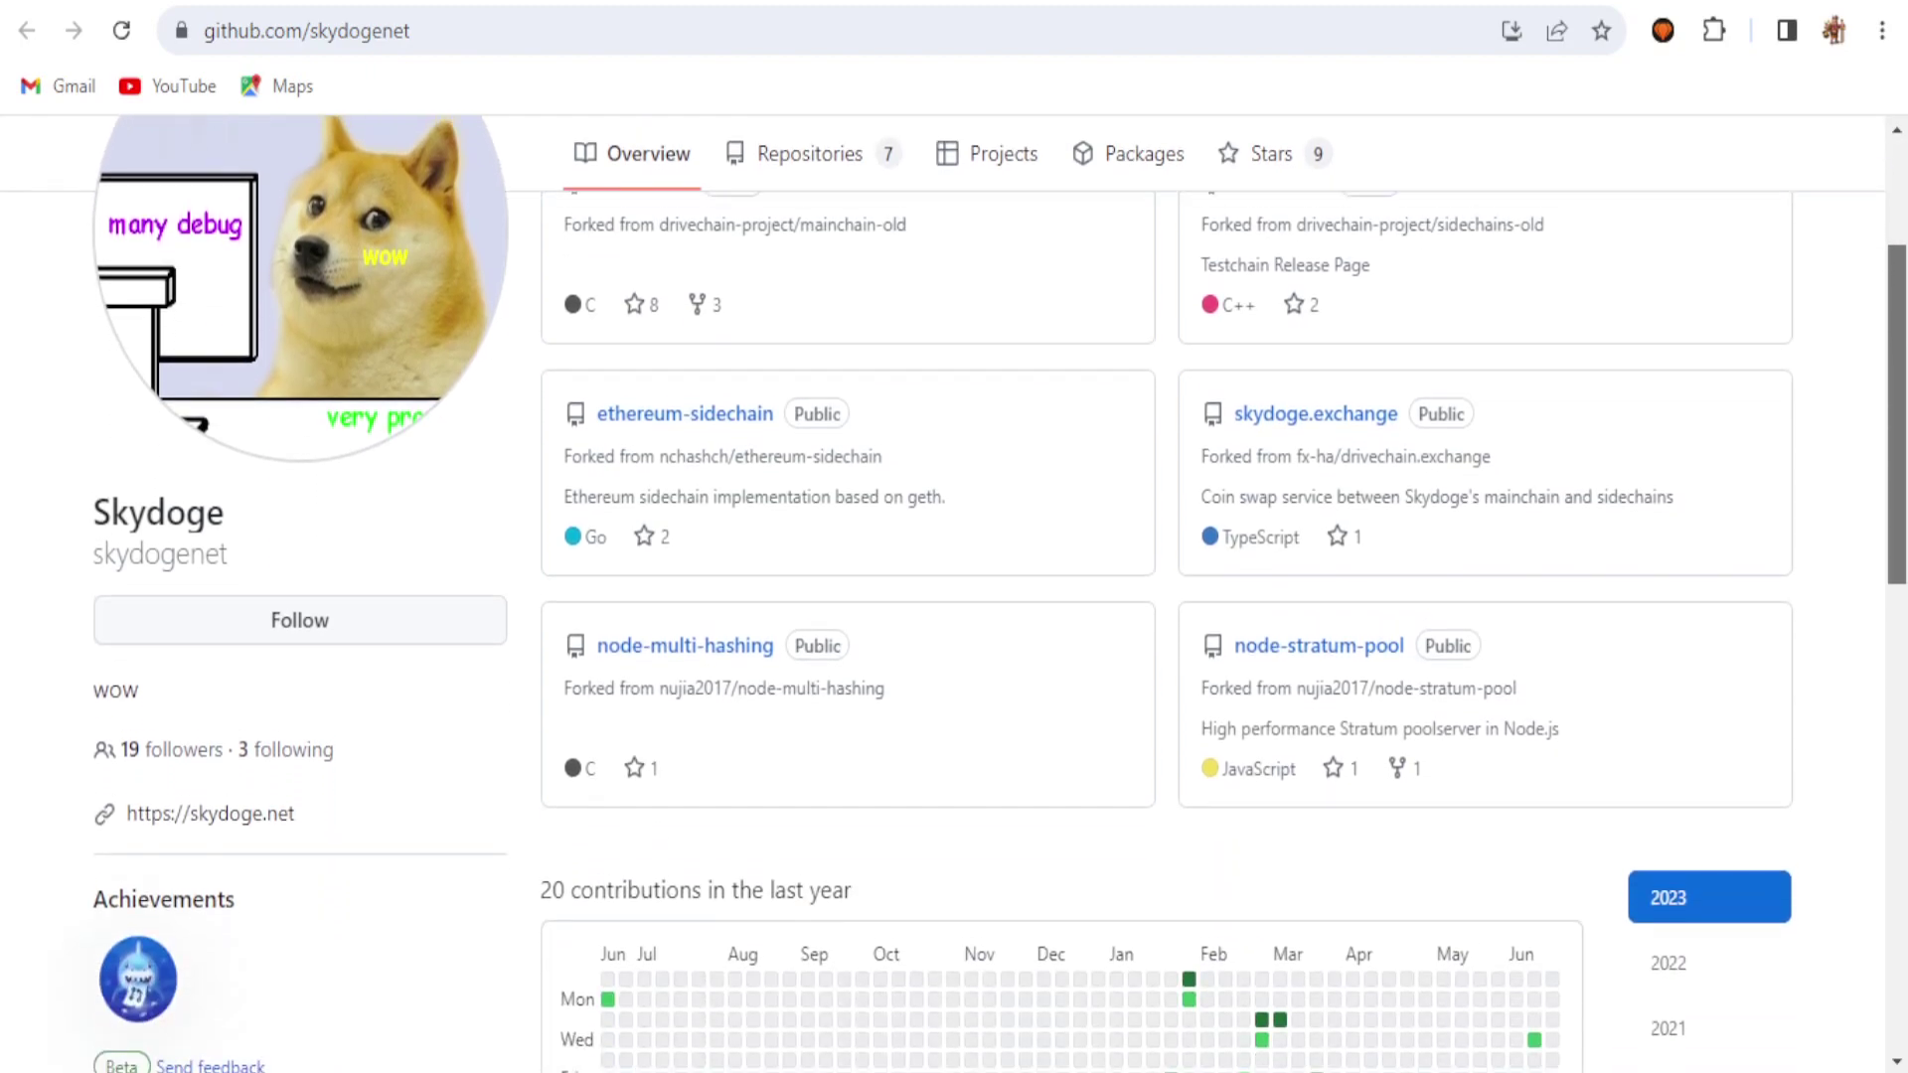
{"action": "scroll", "coordinate": [994, 596], "scroll_direction": "up", "scroll_amount": 2}
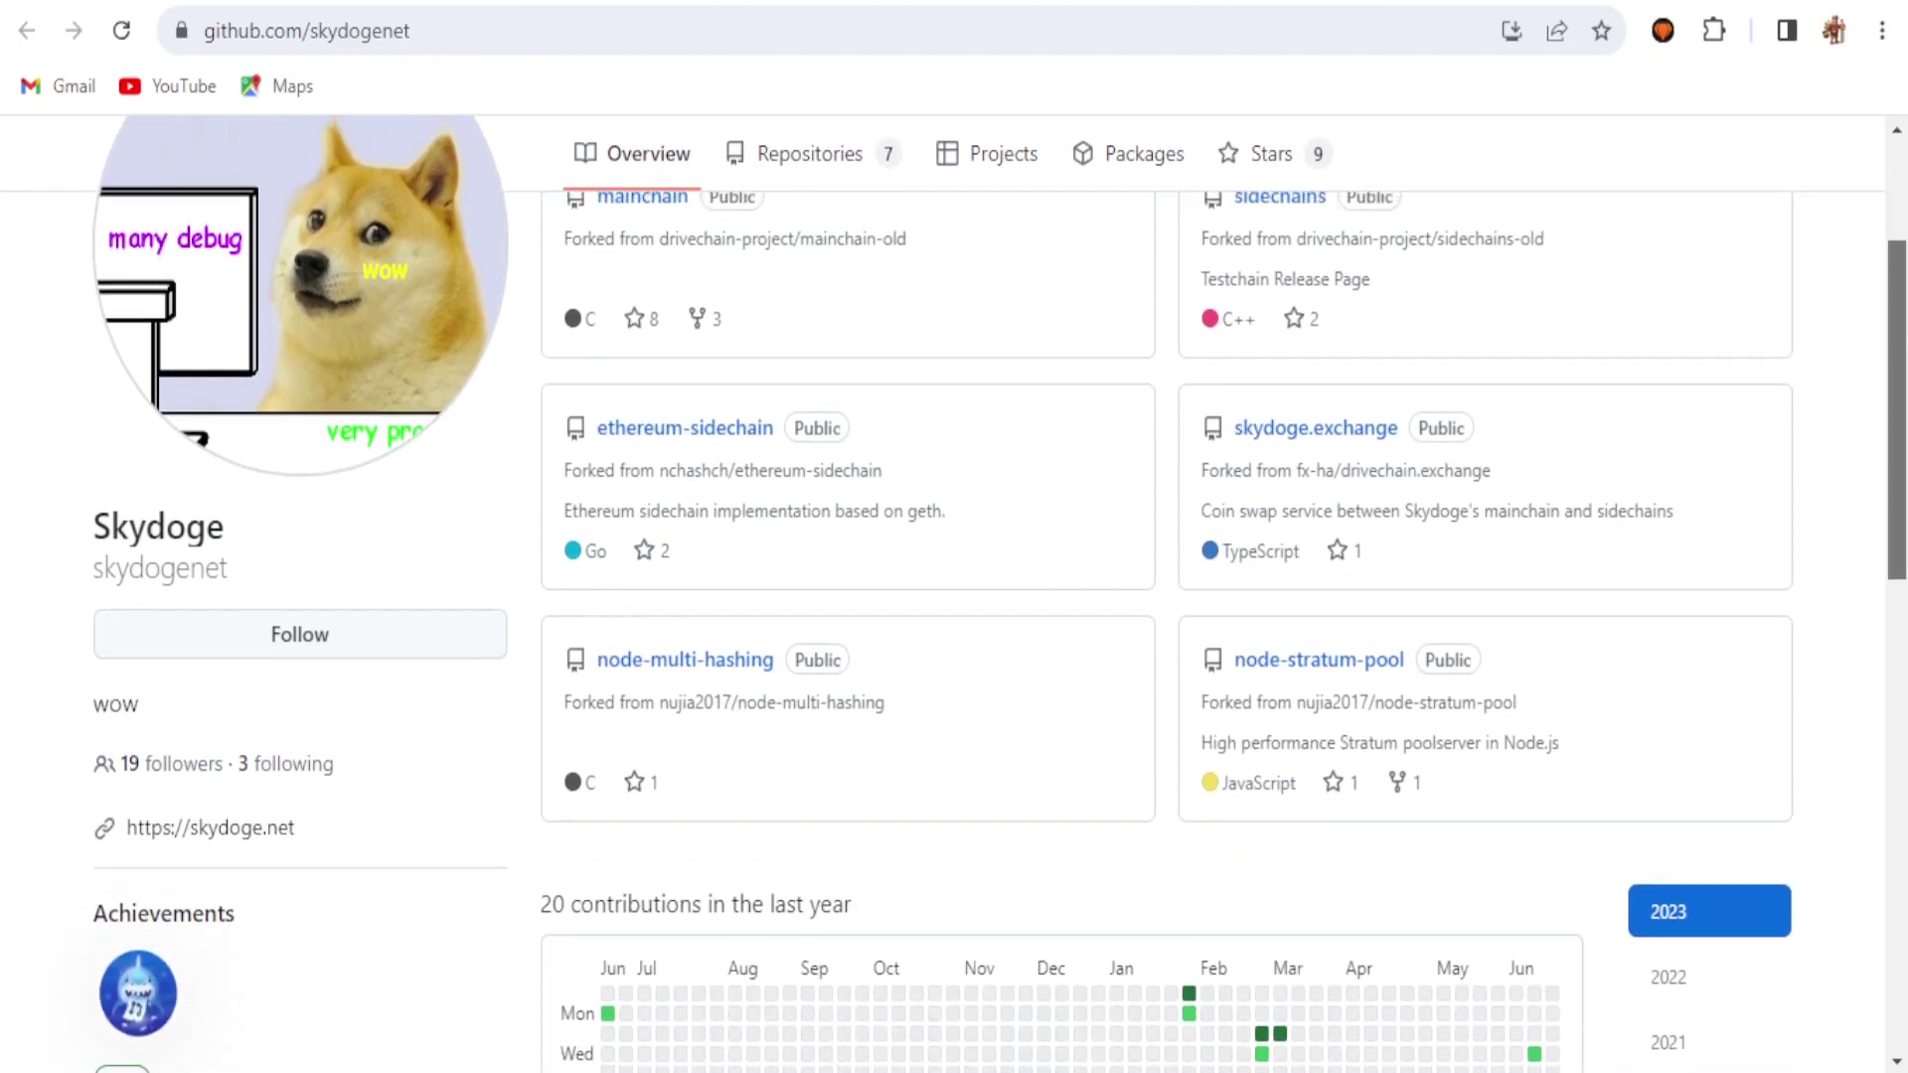
{"action": "scroll", "coordinate": [954, 597], "scroll_direction": "up", "scroll_amount": 1}
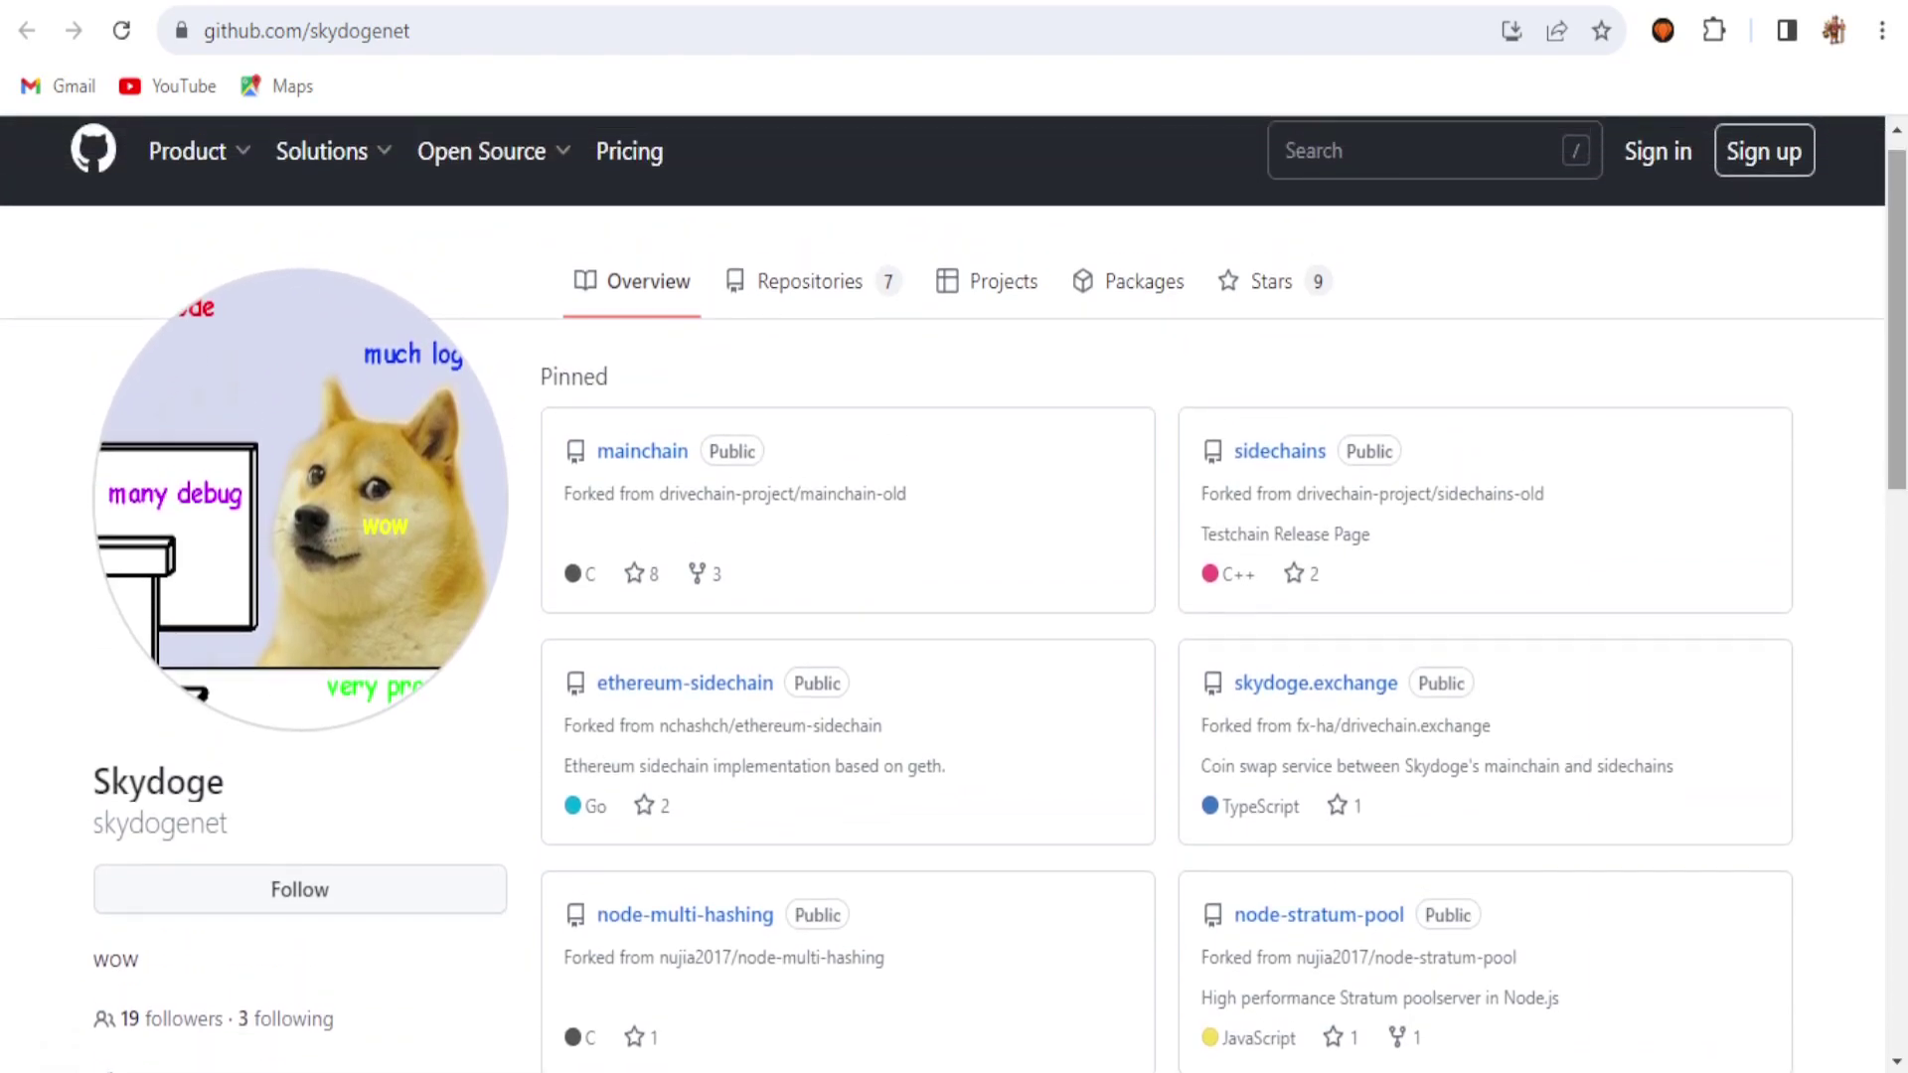
- Return to skydoge.net and look through the remaining community links and the IRC section
{"action": "left_click", "coordinate": [263, 2]}
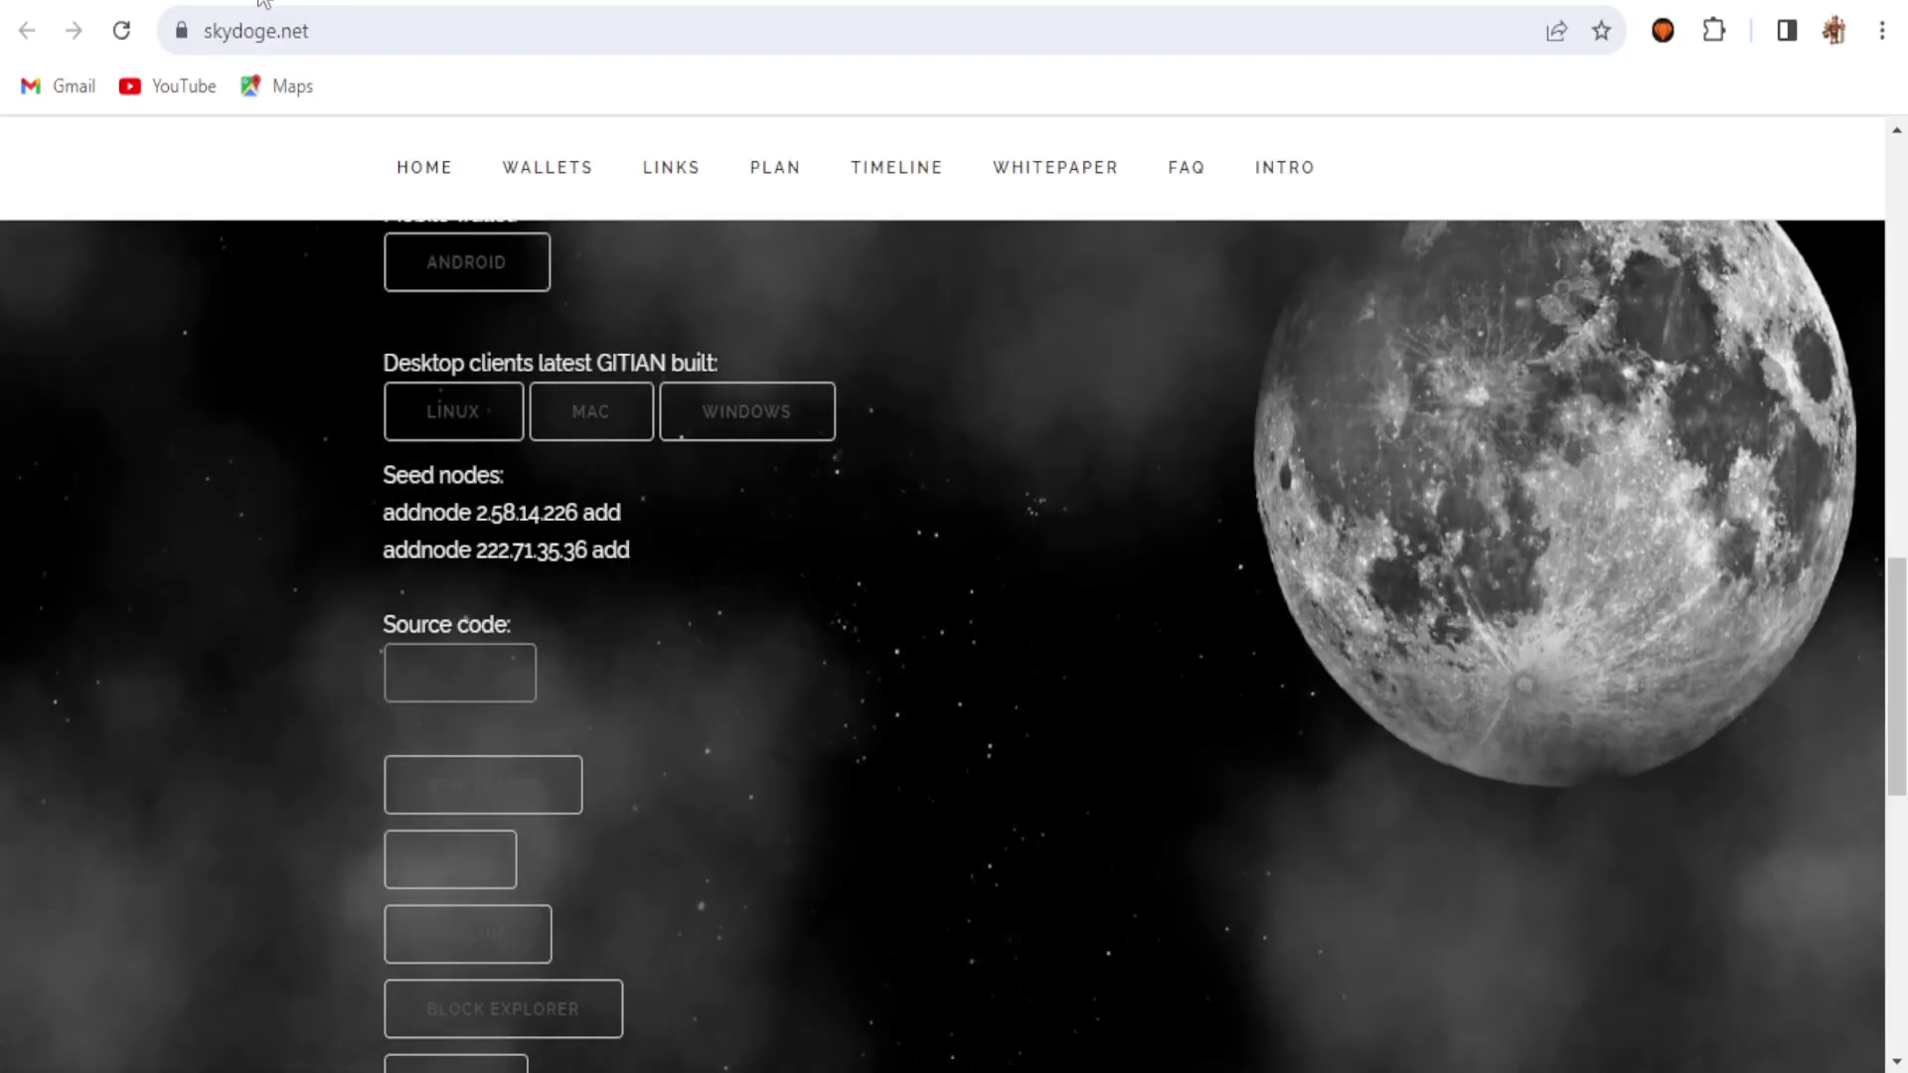
{"action": "scroll", "coordinate": [1896, 686], "scroll_direction": "down", "scroll_amount": 1}
{"action": "left_click_drag", "start_coordinate": [1898, 685], "coordinate": [1903, 939]}
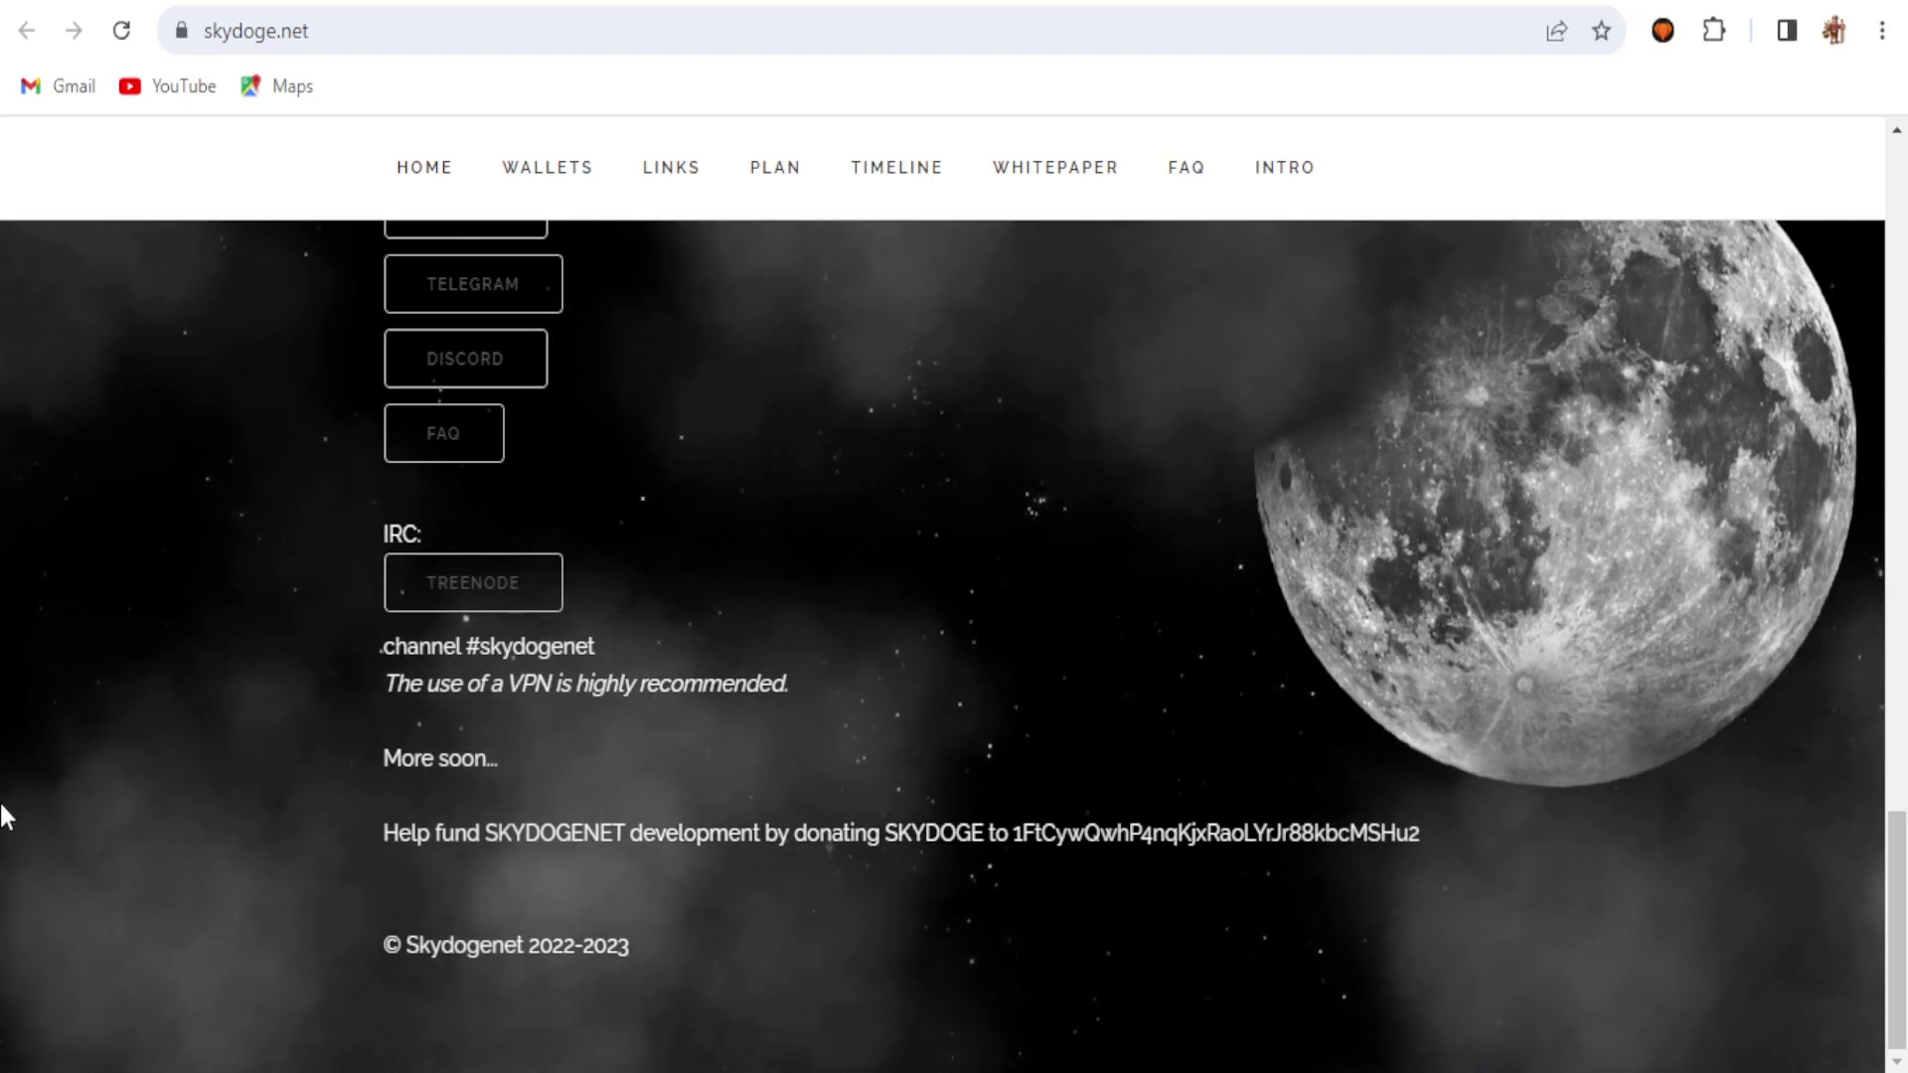
{"action": "scroll", "coordinate": [1848, 367], "scroll_direction": "up", "scroll_amount": 20}
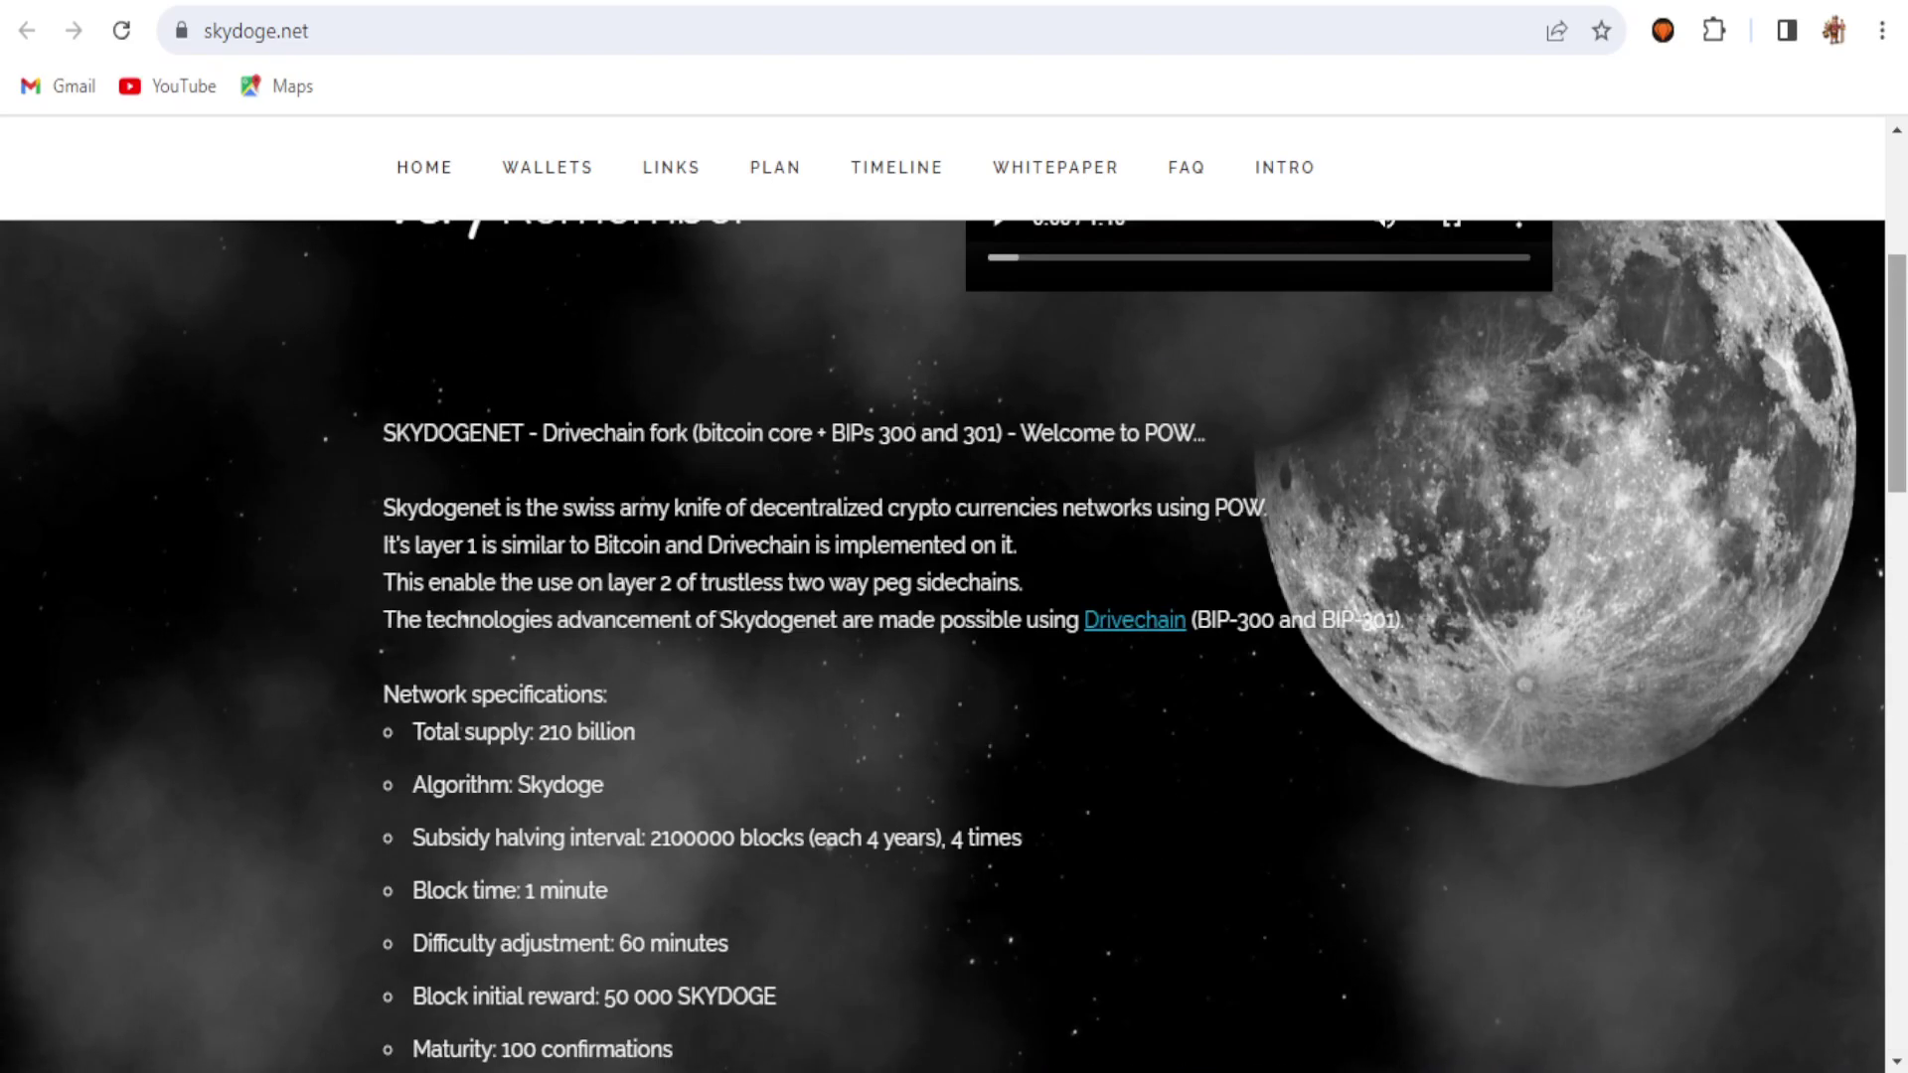
{"action": "scroll", "coordinate": [954, 596], "scroll_direction": "up", "scroll_amount": 5}
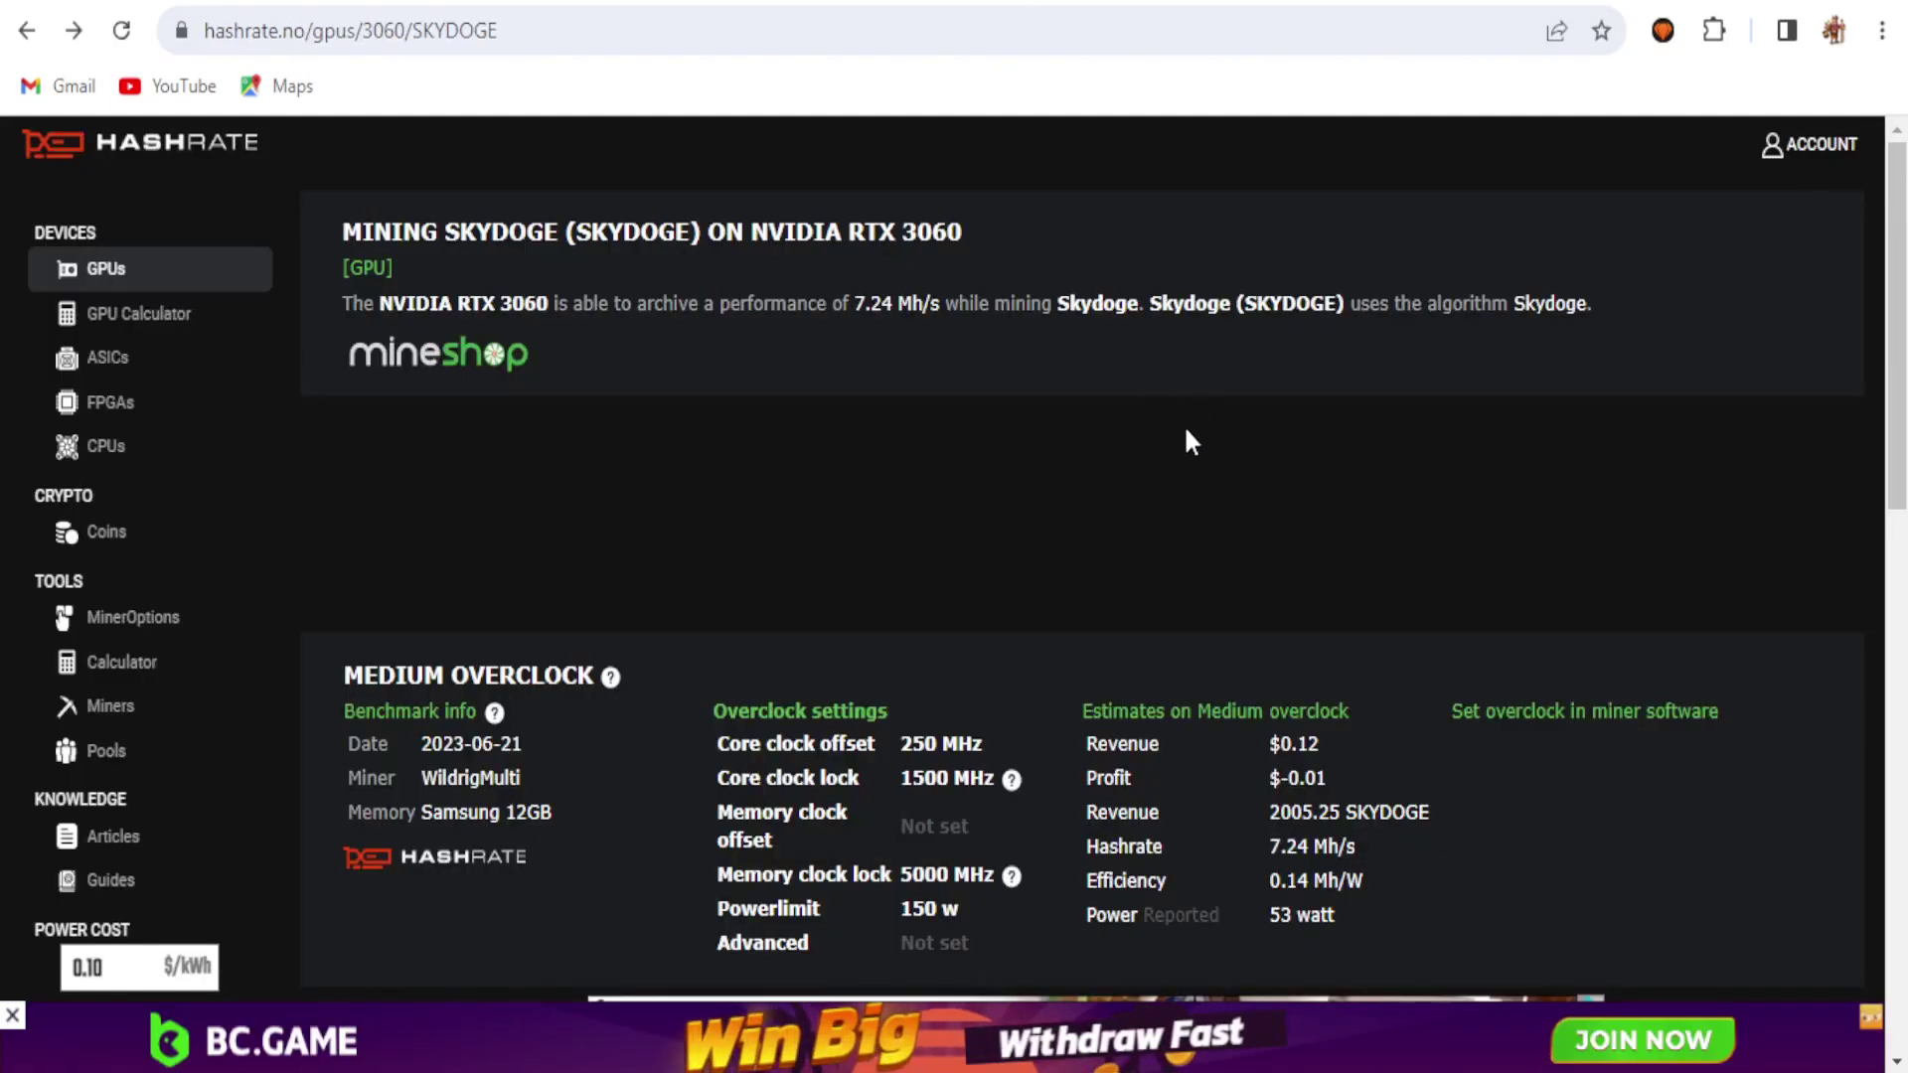
- Examine the medium overclock settings and earnings estimates for mining Skydoge on the NVIDIA RTX 3060 at hashrate.no
{"action": "scroll", "coordinate": [1550, 460], "scroll_direction": "down", "scroll_amount": 1}
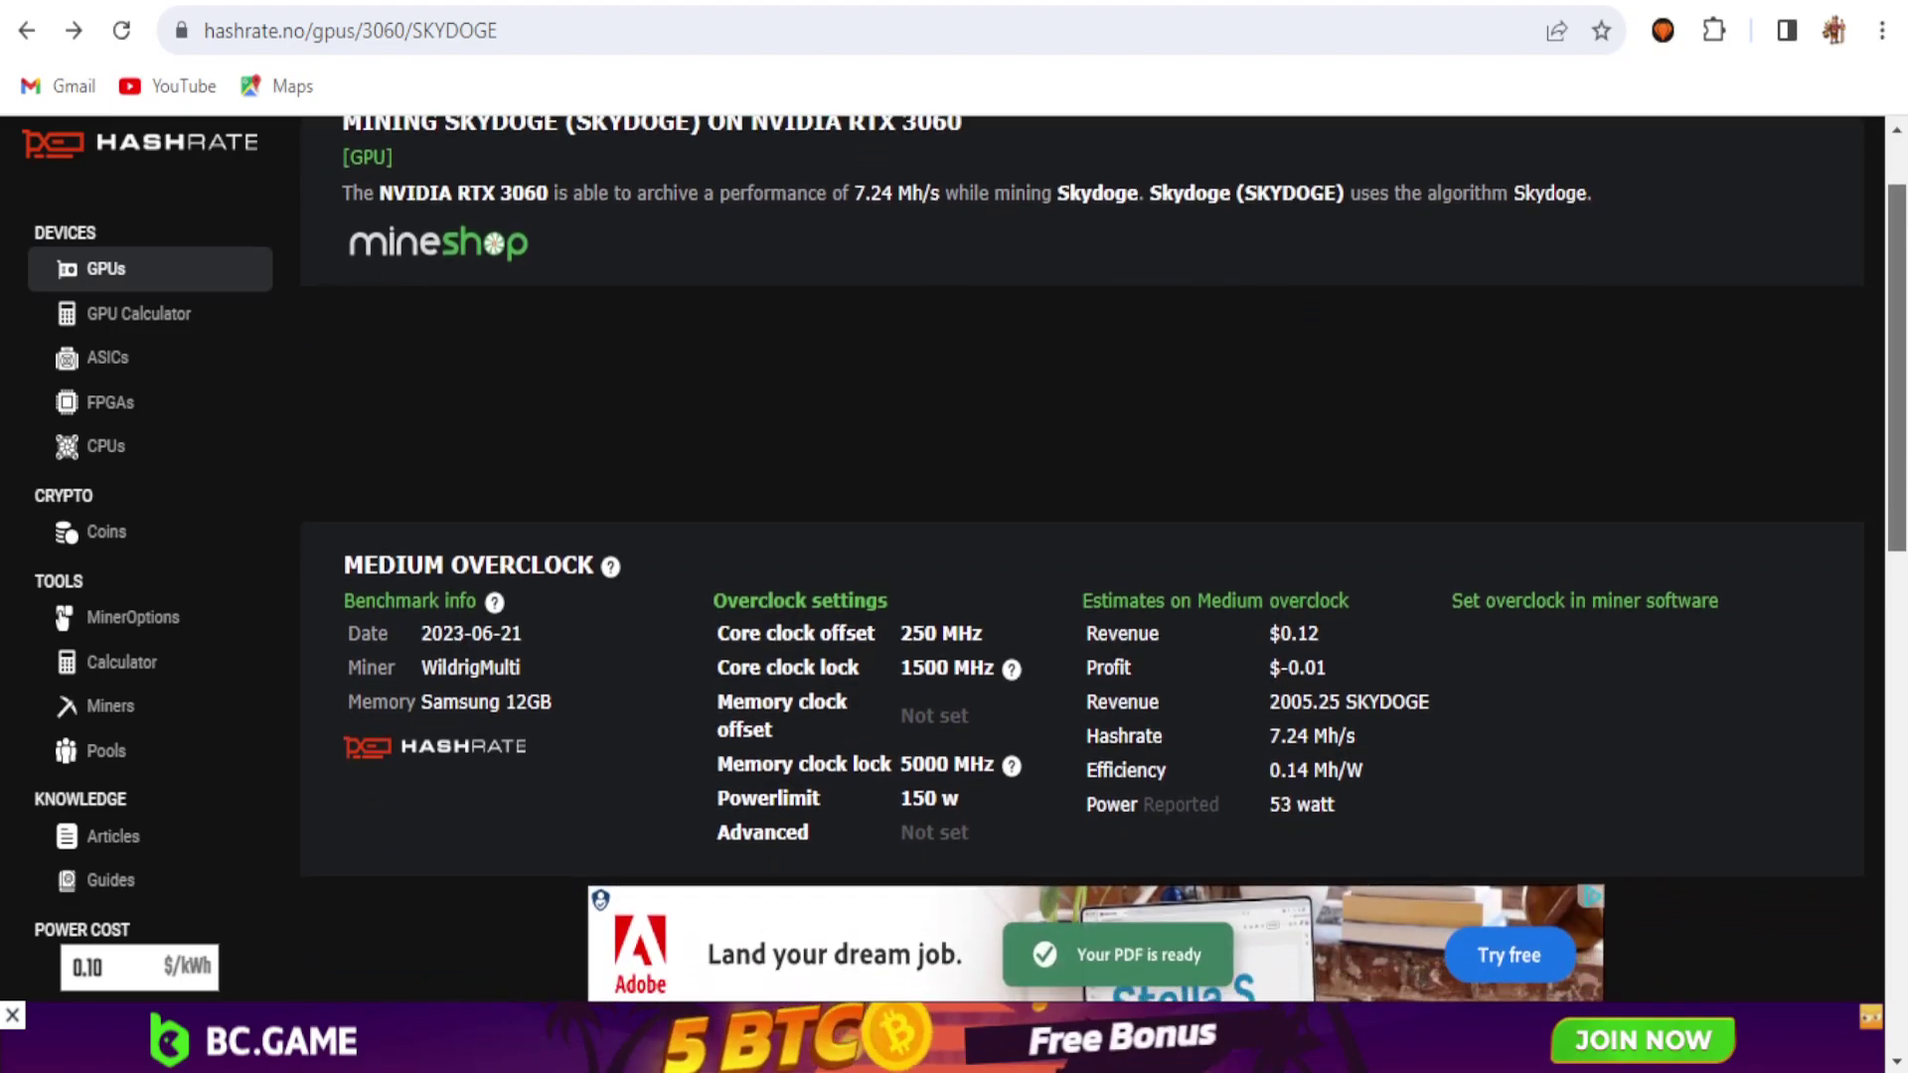
{"action": "scroll", "coordinate": [1898, 331], "scroll_direction": "down", "scroll_amount": 1}
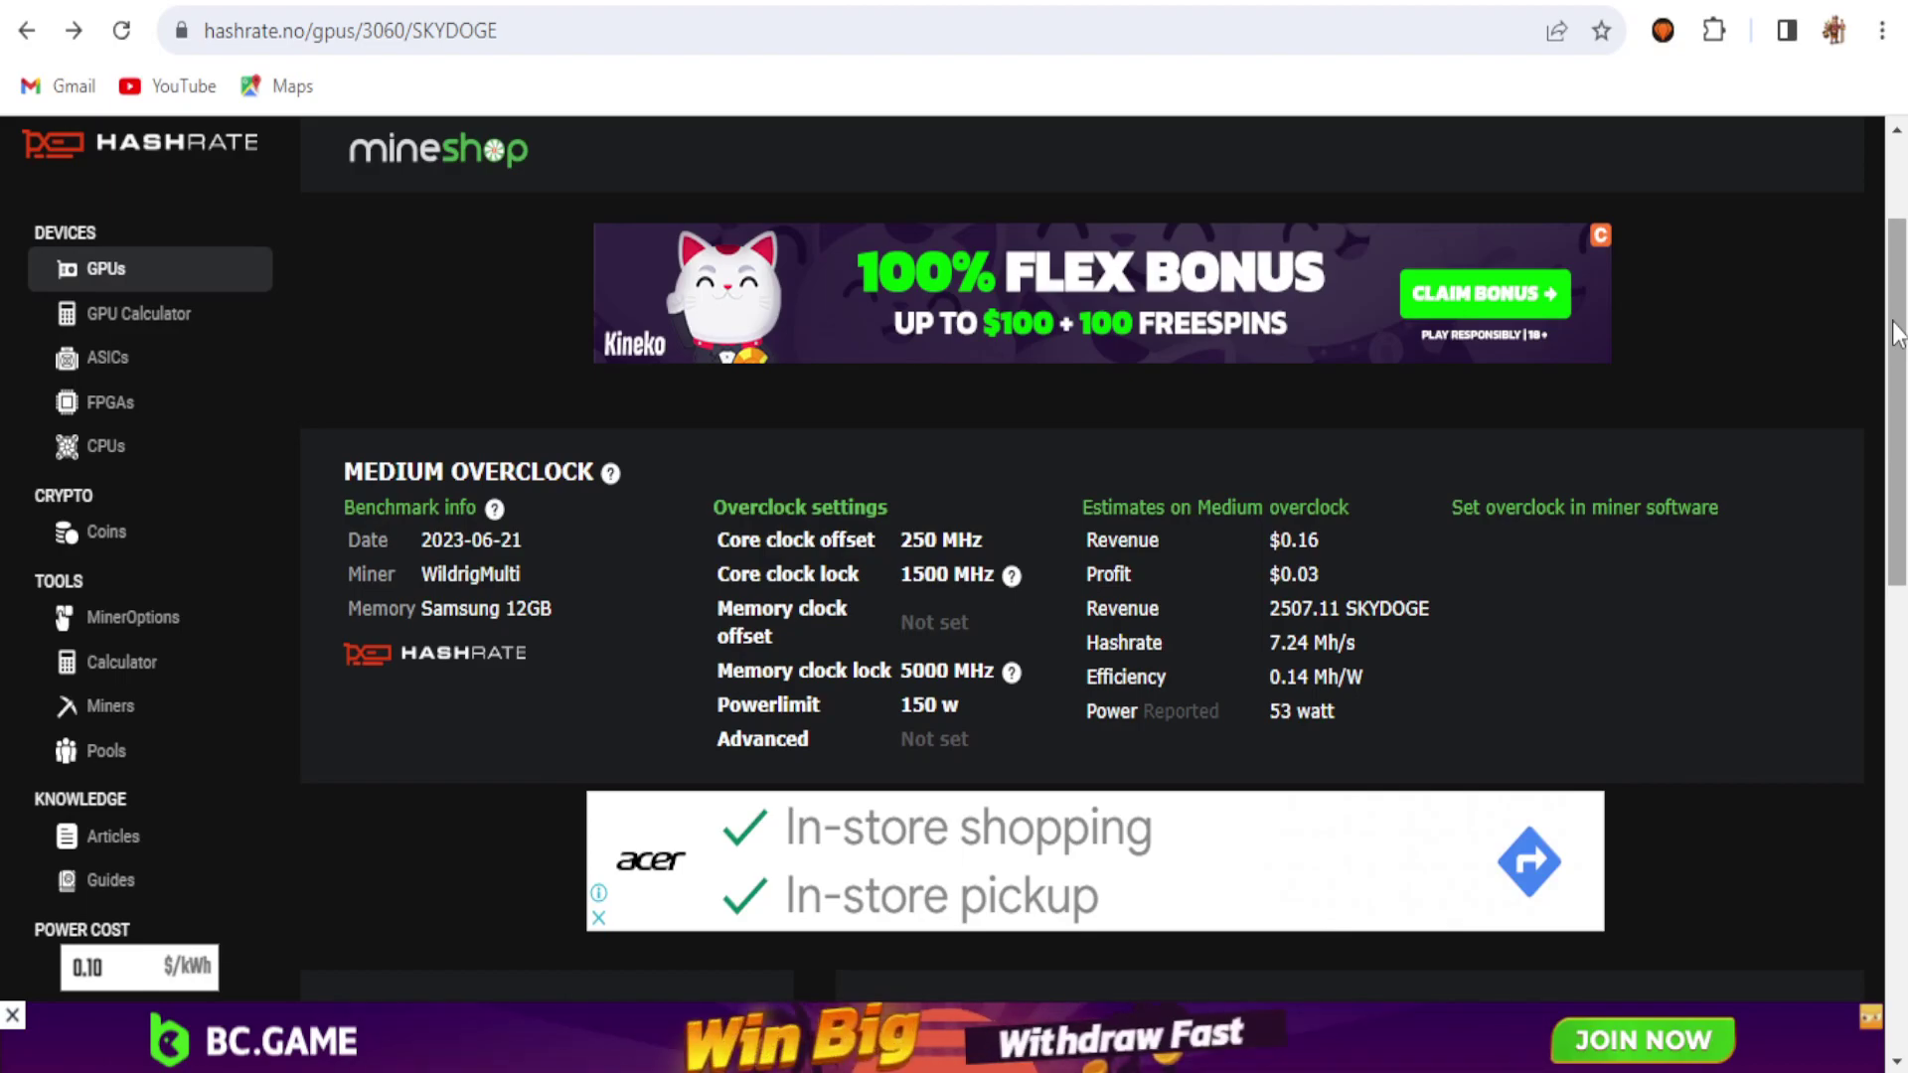
- Open the GPU overview from the Hashrate home page and examine the highest-profit coin listed for each card
{"action": "left_click", "coordinate": [165, 143]}
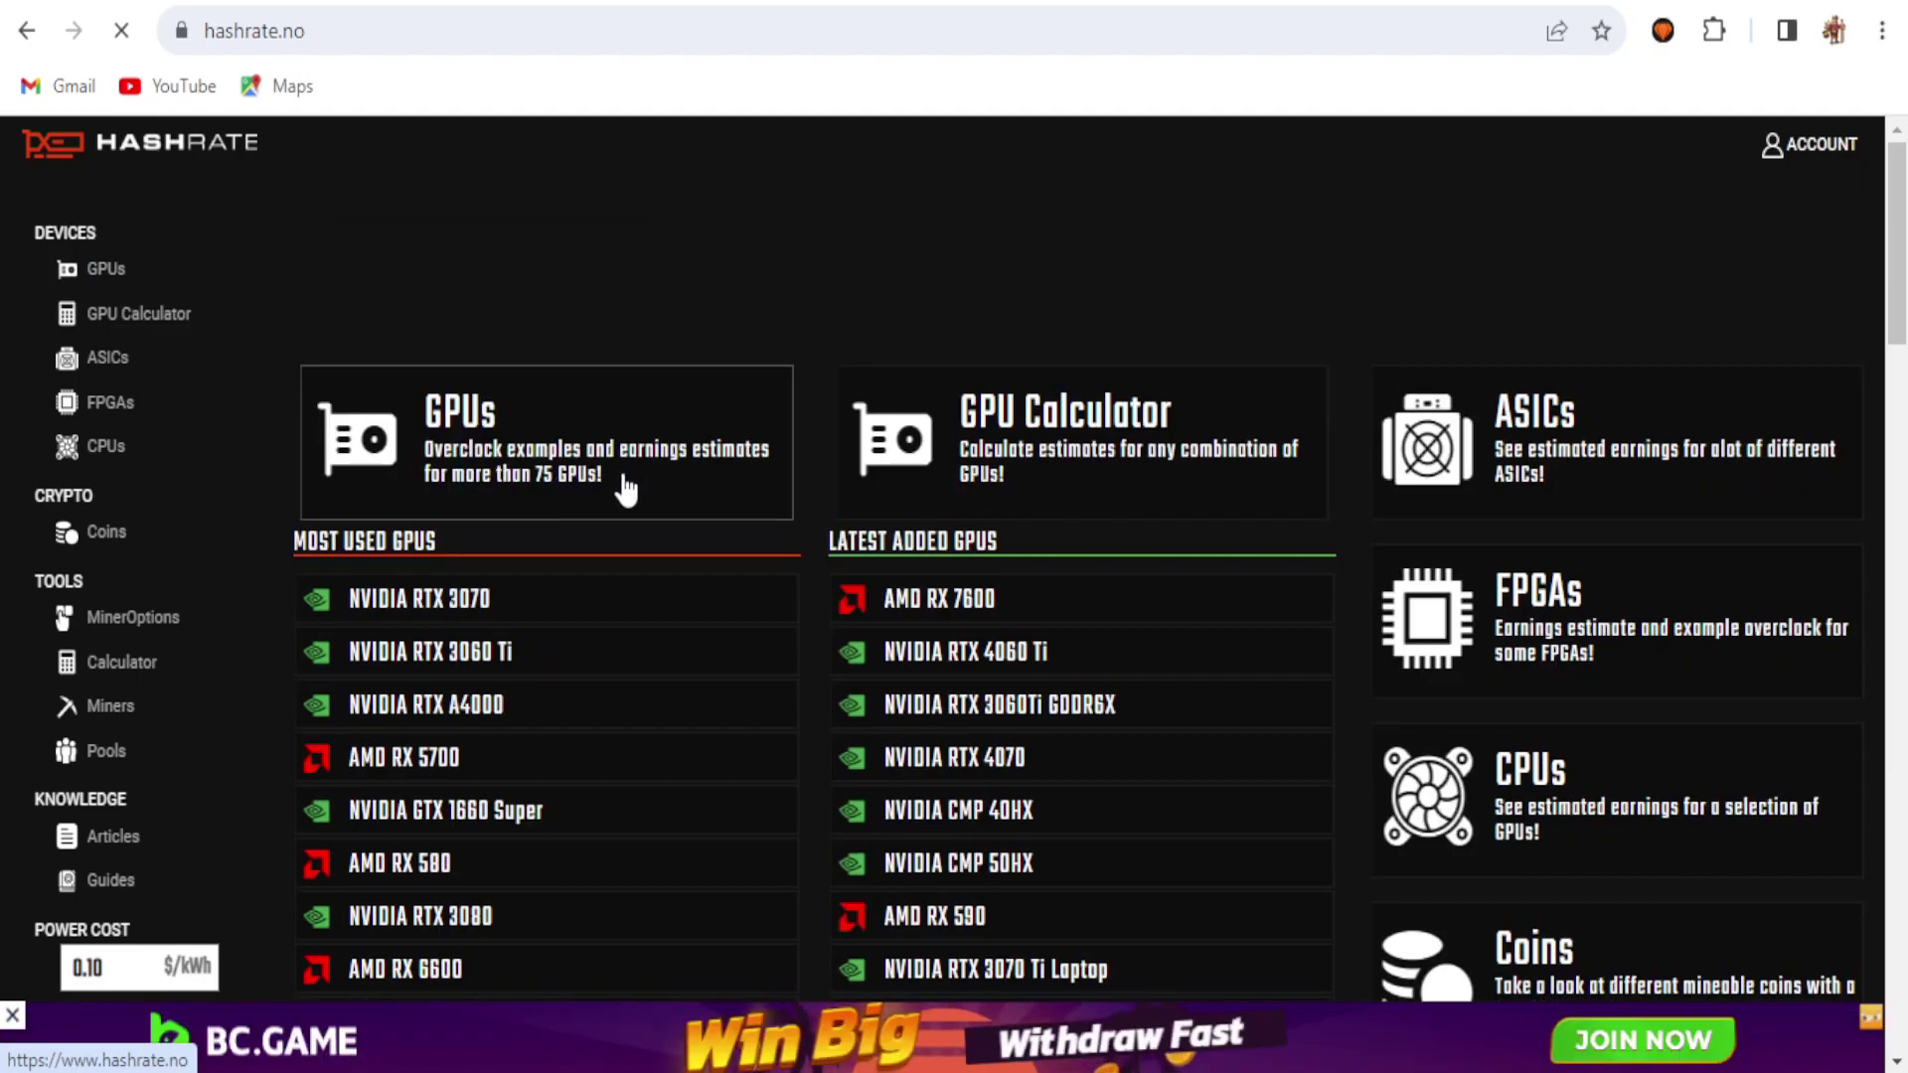
{"action": "left_click", "coordinate": [494, 475]}
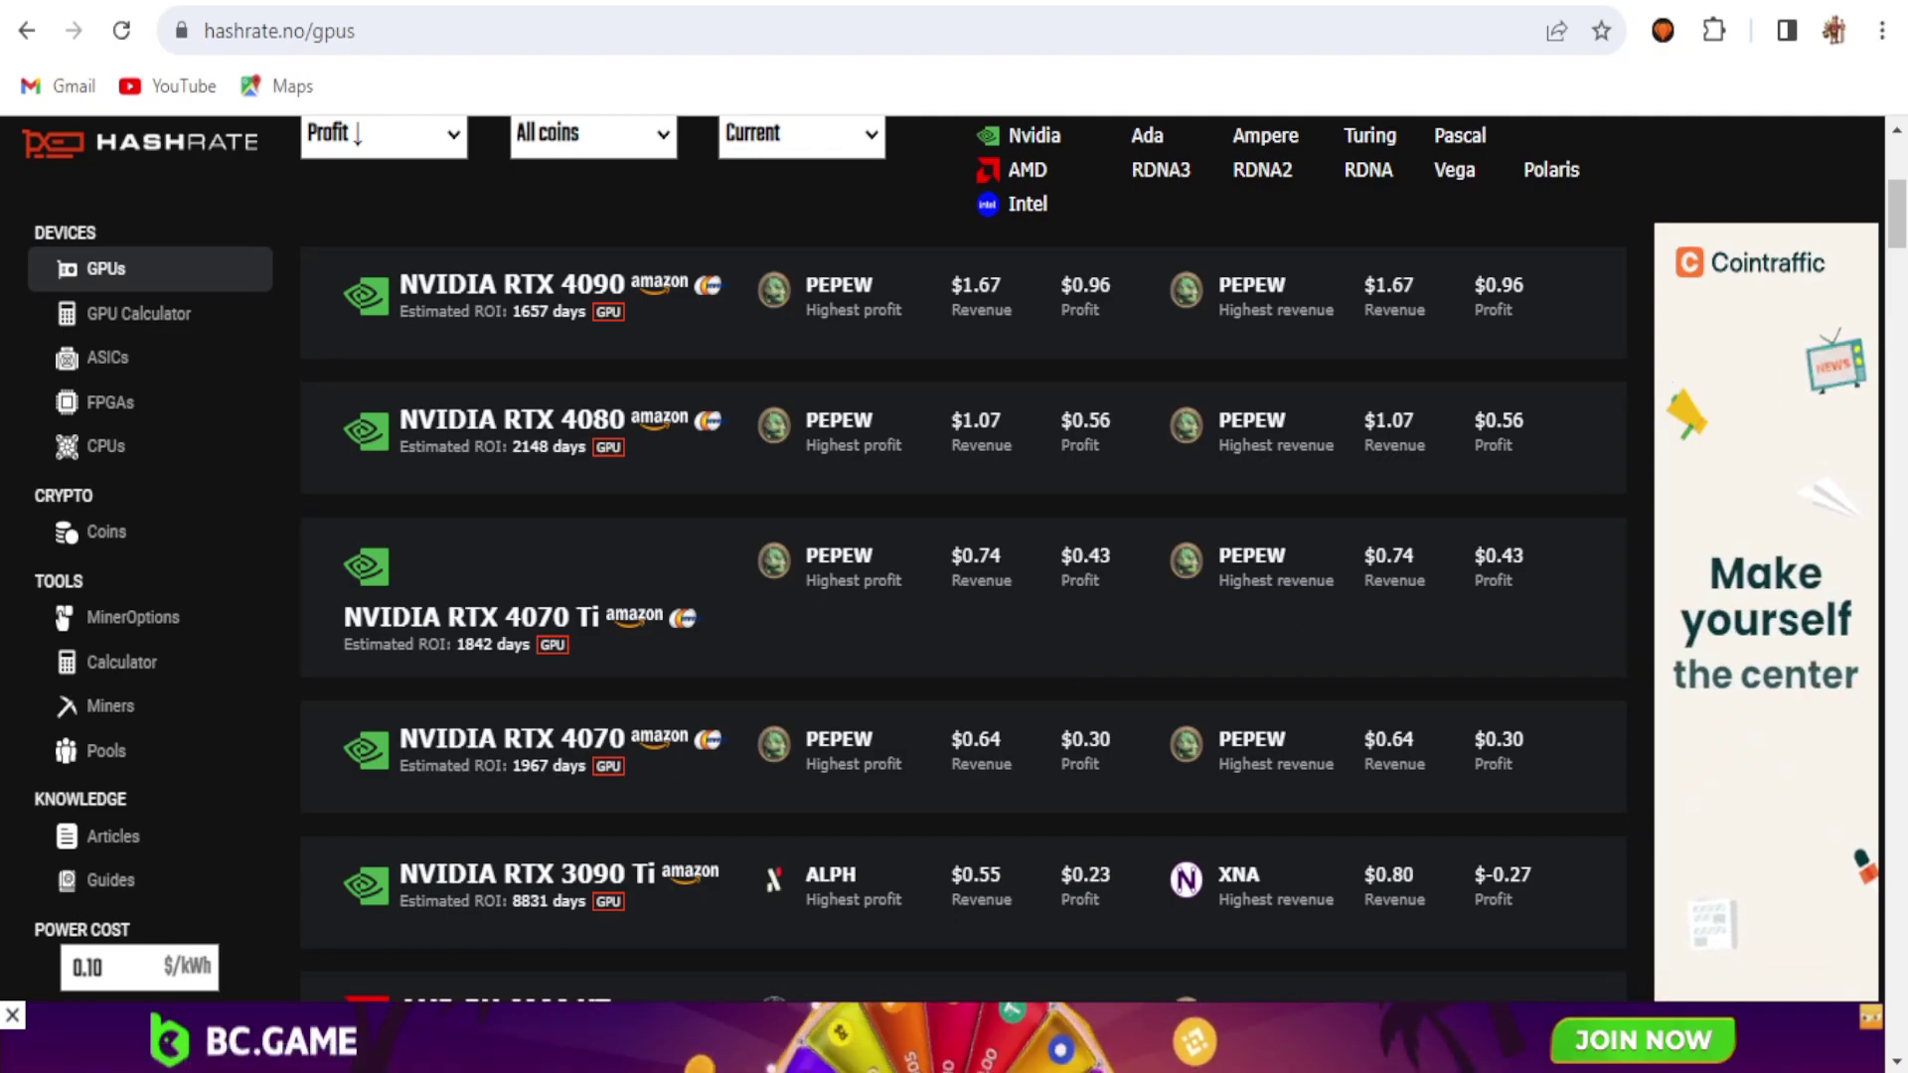
{"action": "scroll", "coordinate": [962, 556], "scroll_direction": "down", "scroll_amount": 8}
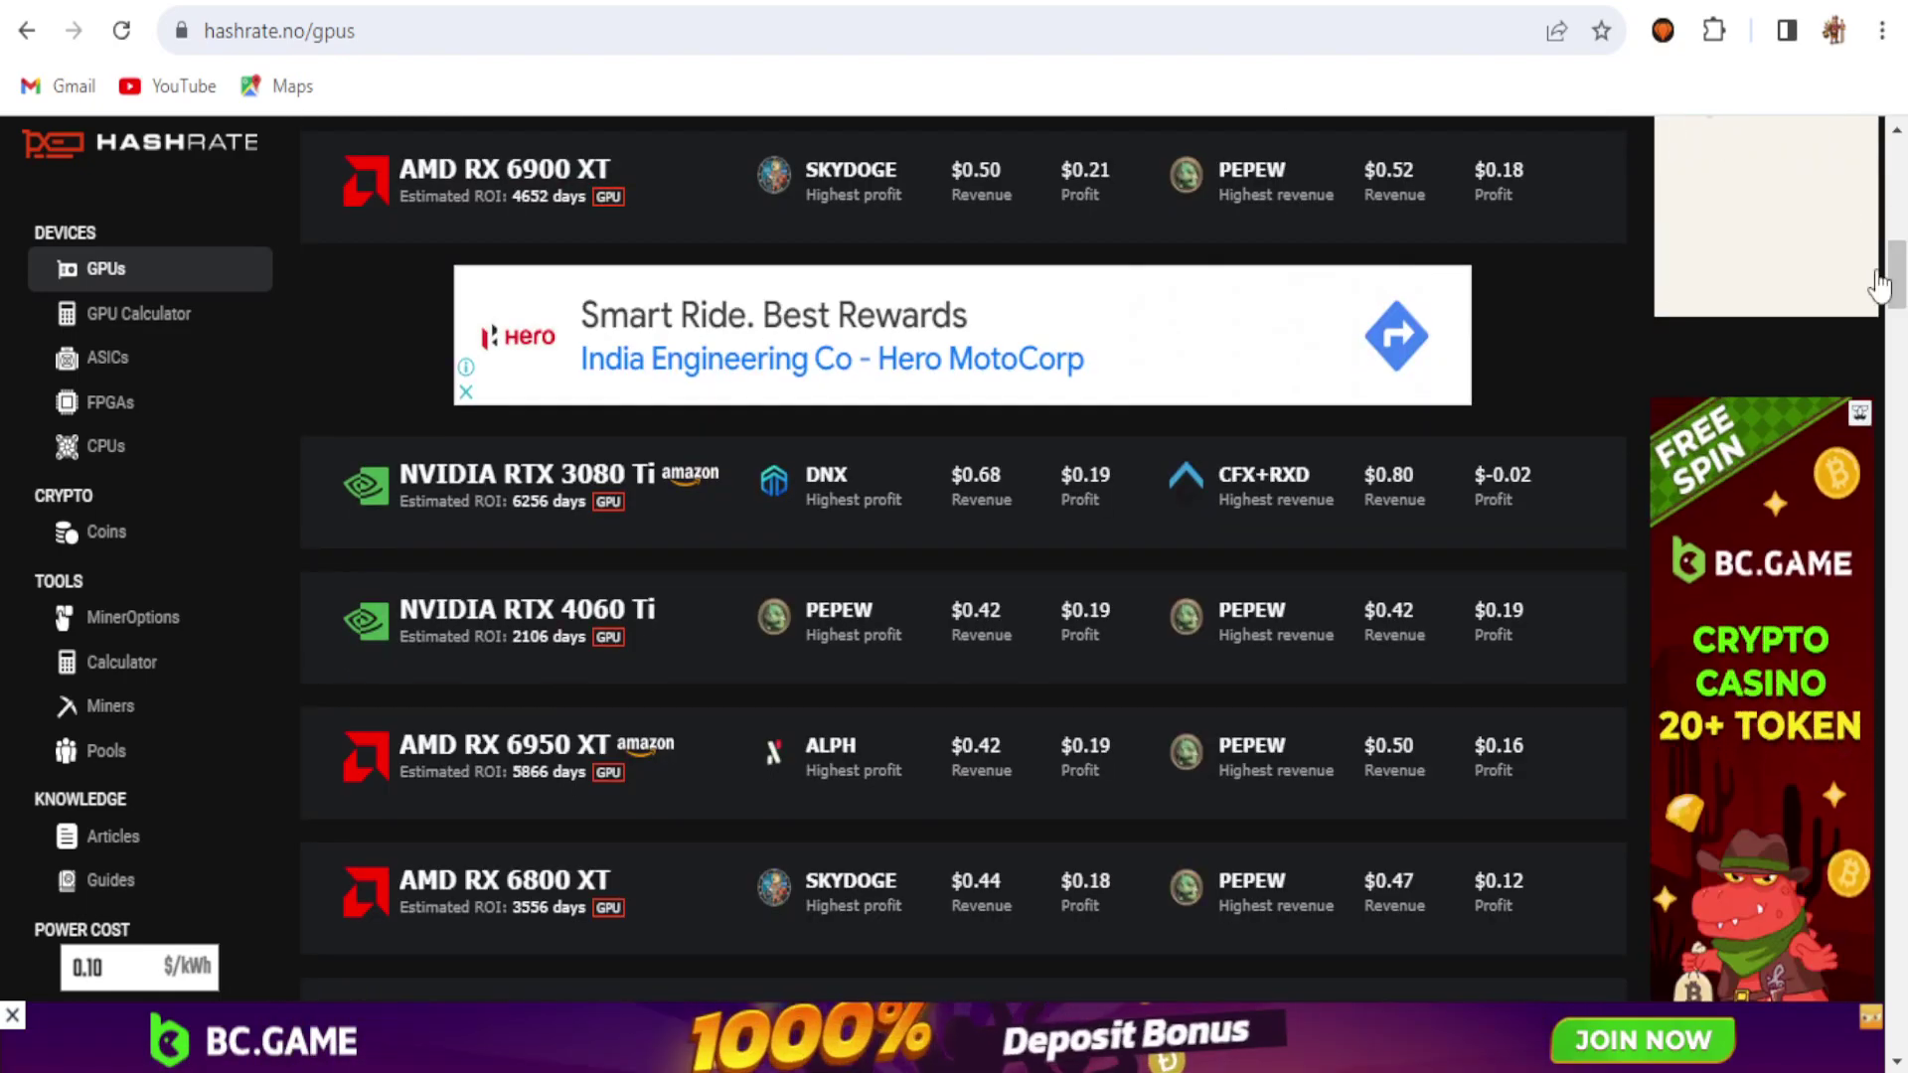
{"action": "scroll", "coordinate": [962, 556], "scroll_direction": "down", "scroll_amount": 2}
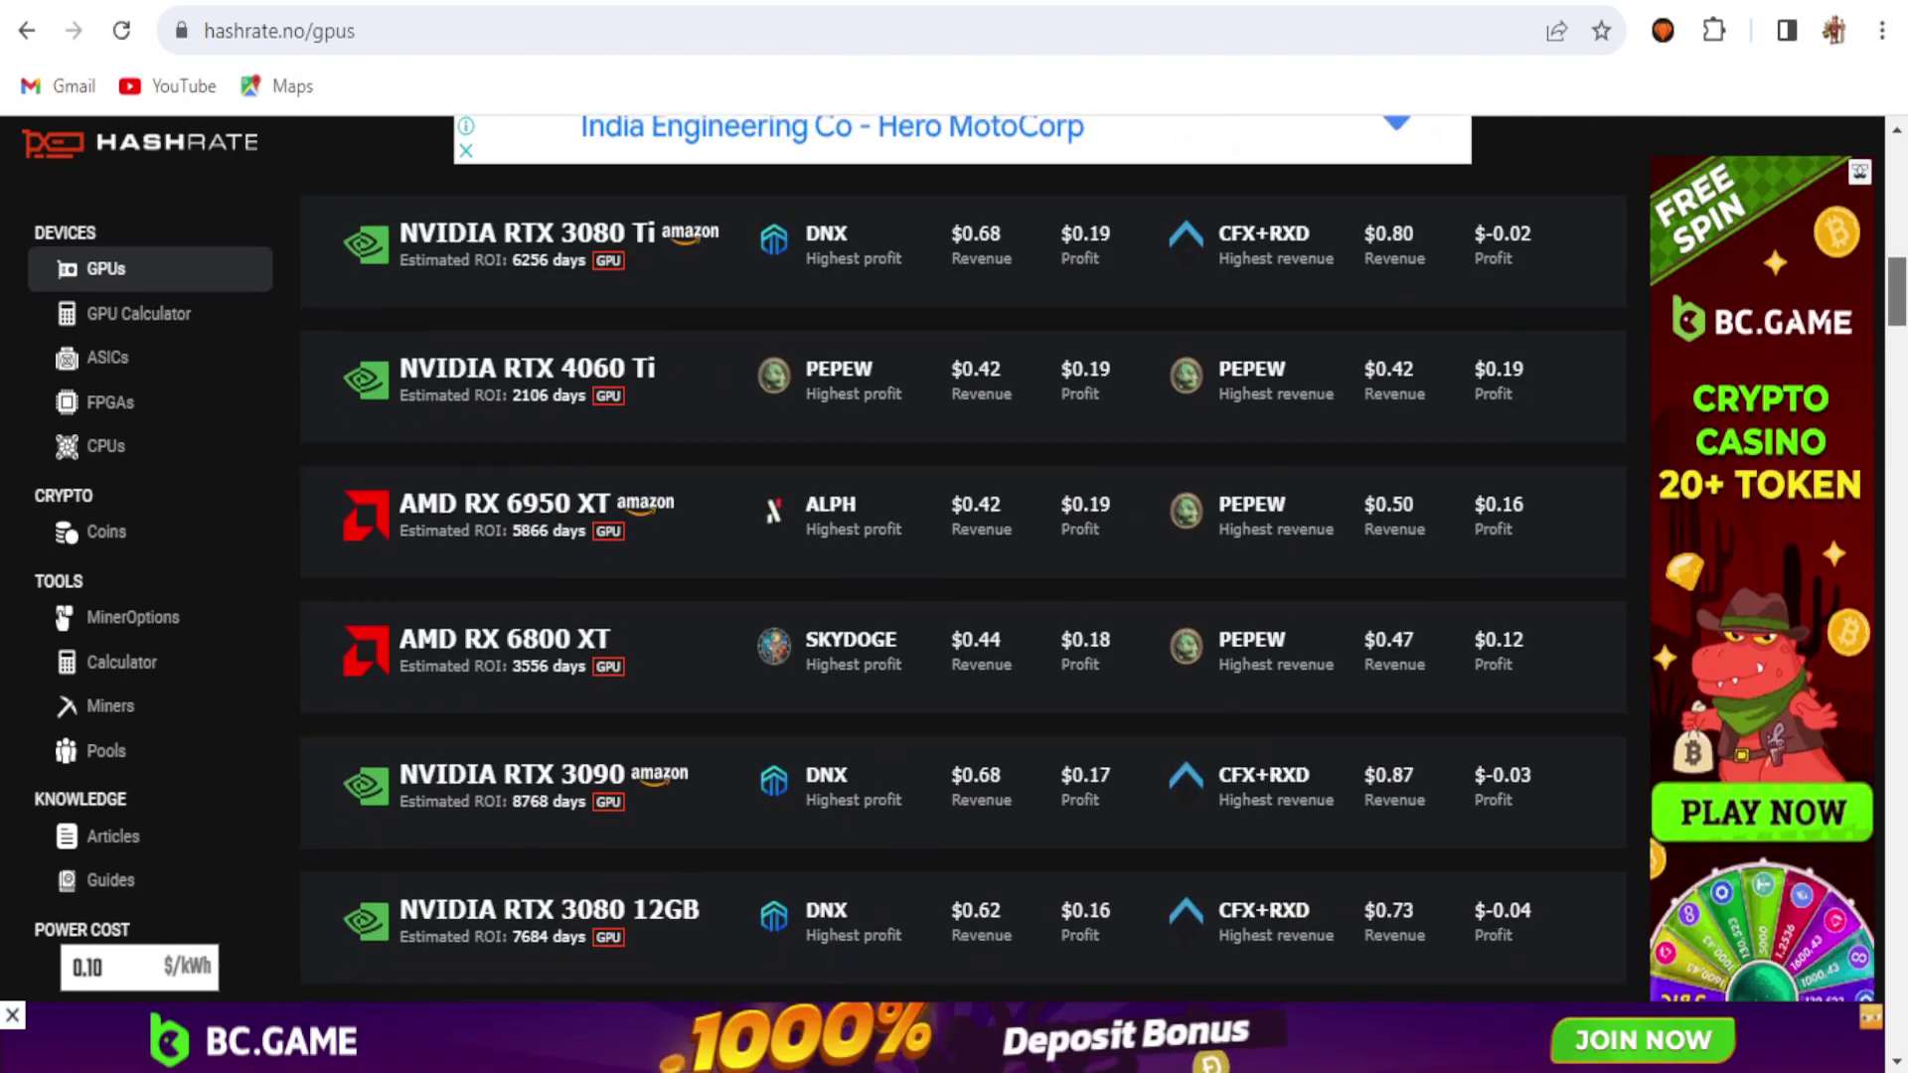
{"action": "scroll", "coordinate": [962, 557], "scroll_direction": "down", "scroll_amount": 1}
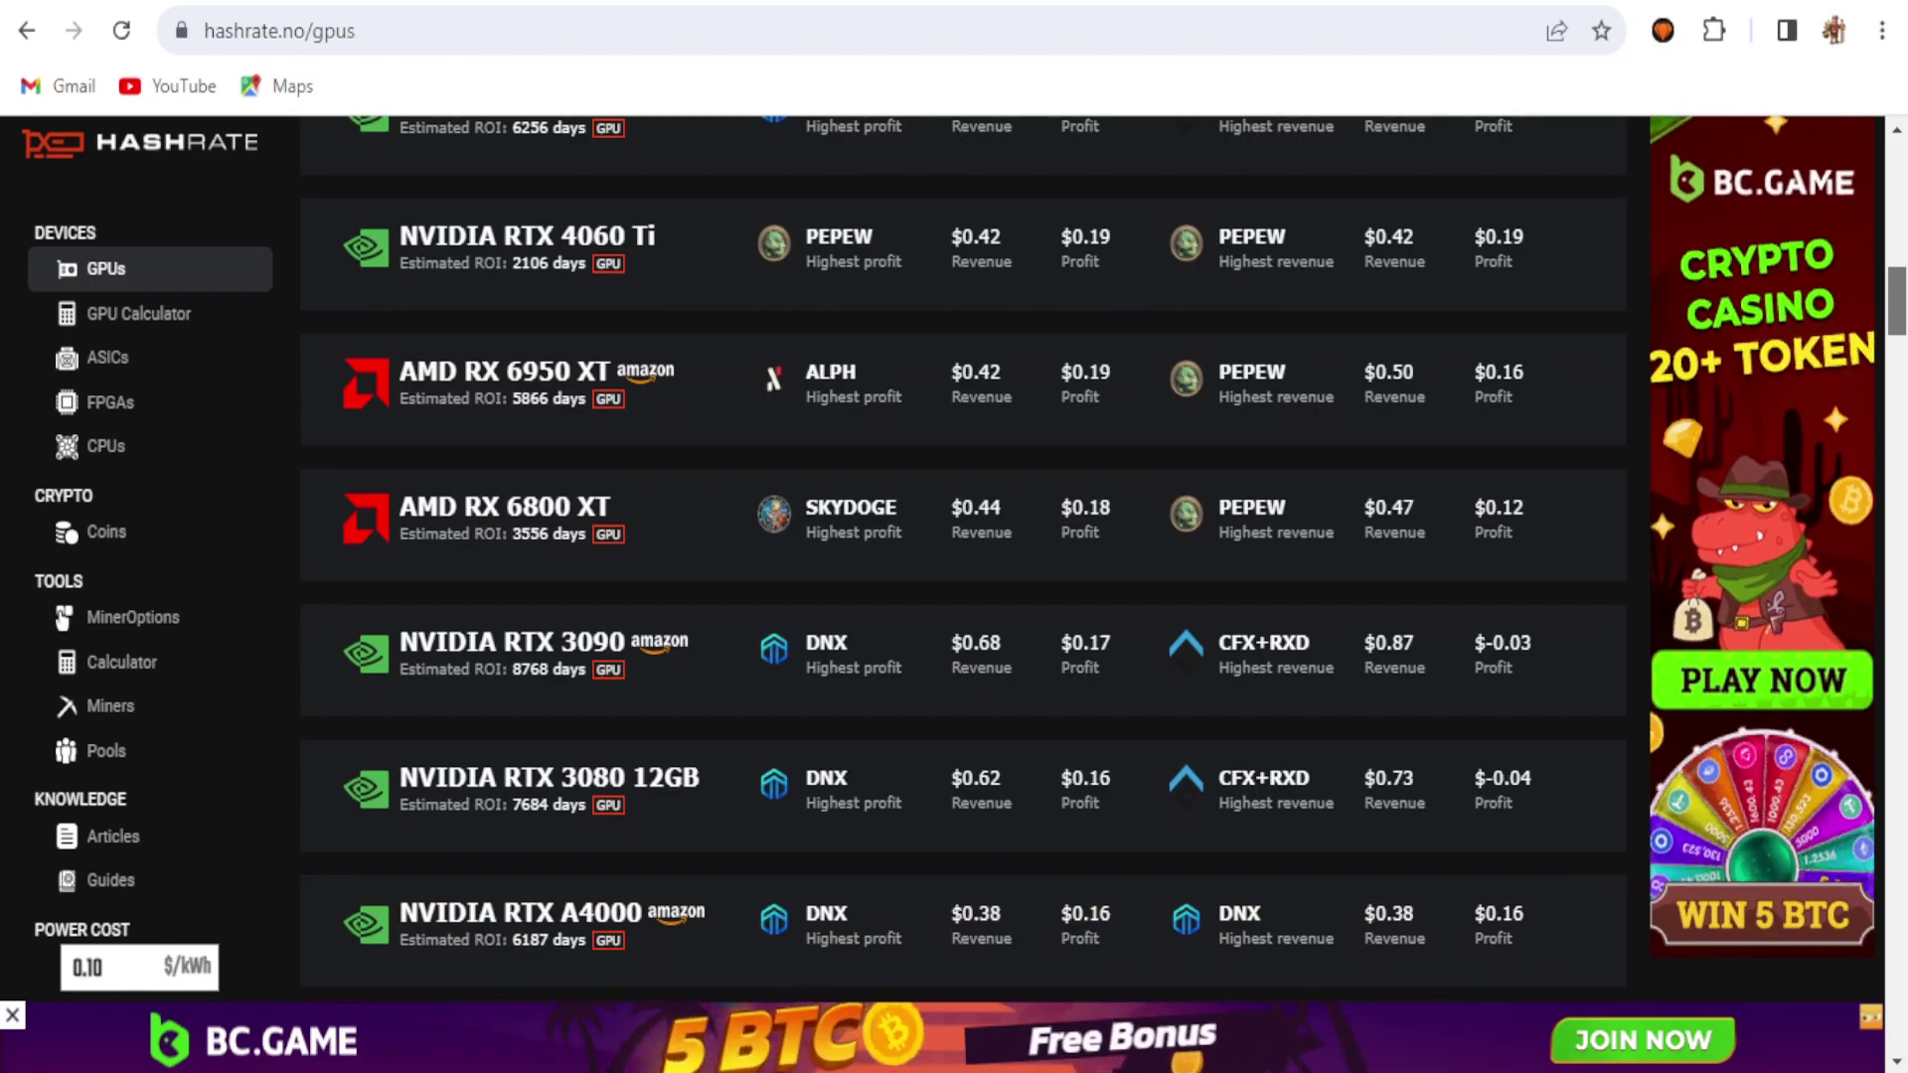
{"action": "scroll", "coordinate": [962, 556], "scroll_direction": "down", "scroll_amount": 4}
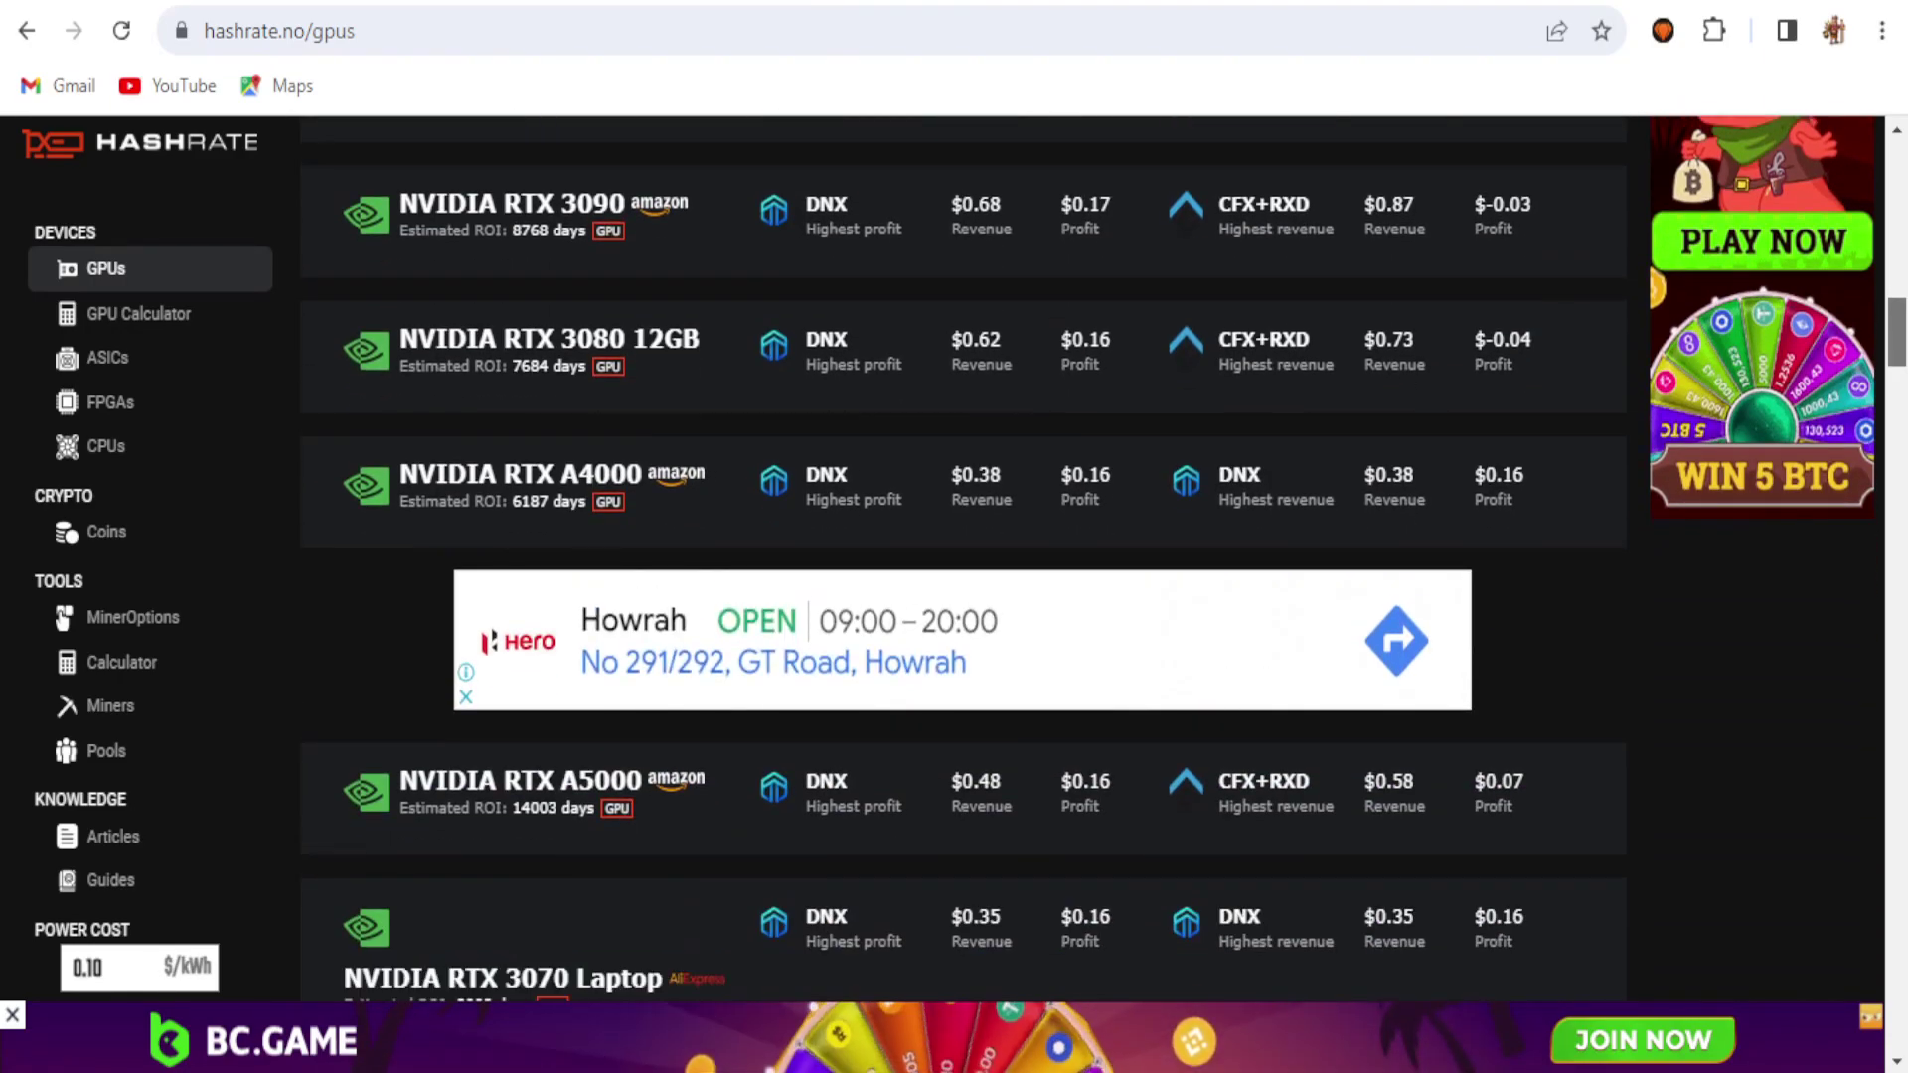
{"action": "scroll", "coordinate": [962, 557], "scroll_direction": "down", "scroll_amount": 2}
{"action": "scroll", "coordinate": [962, 557], "scroll_direction": "down", "scroll_amount": 3}
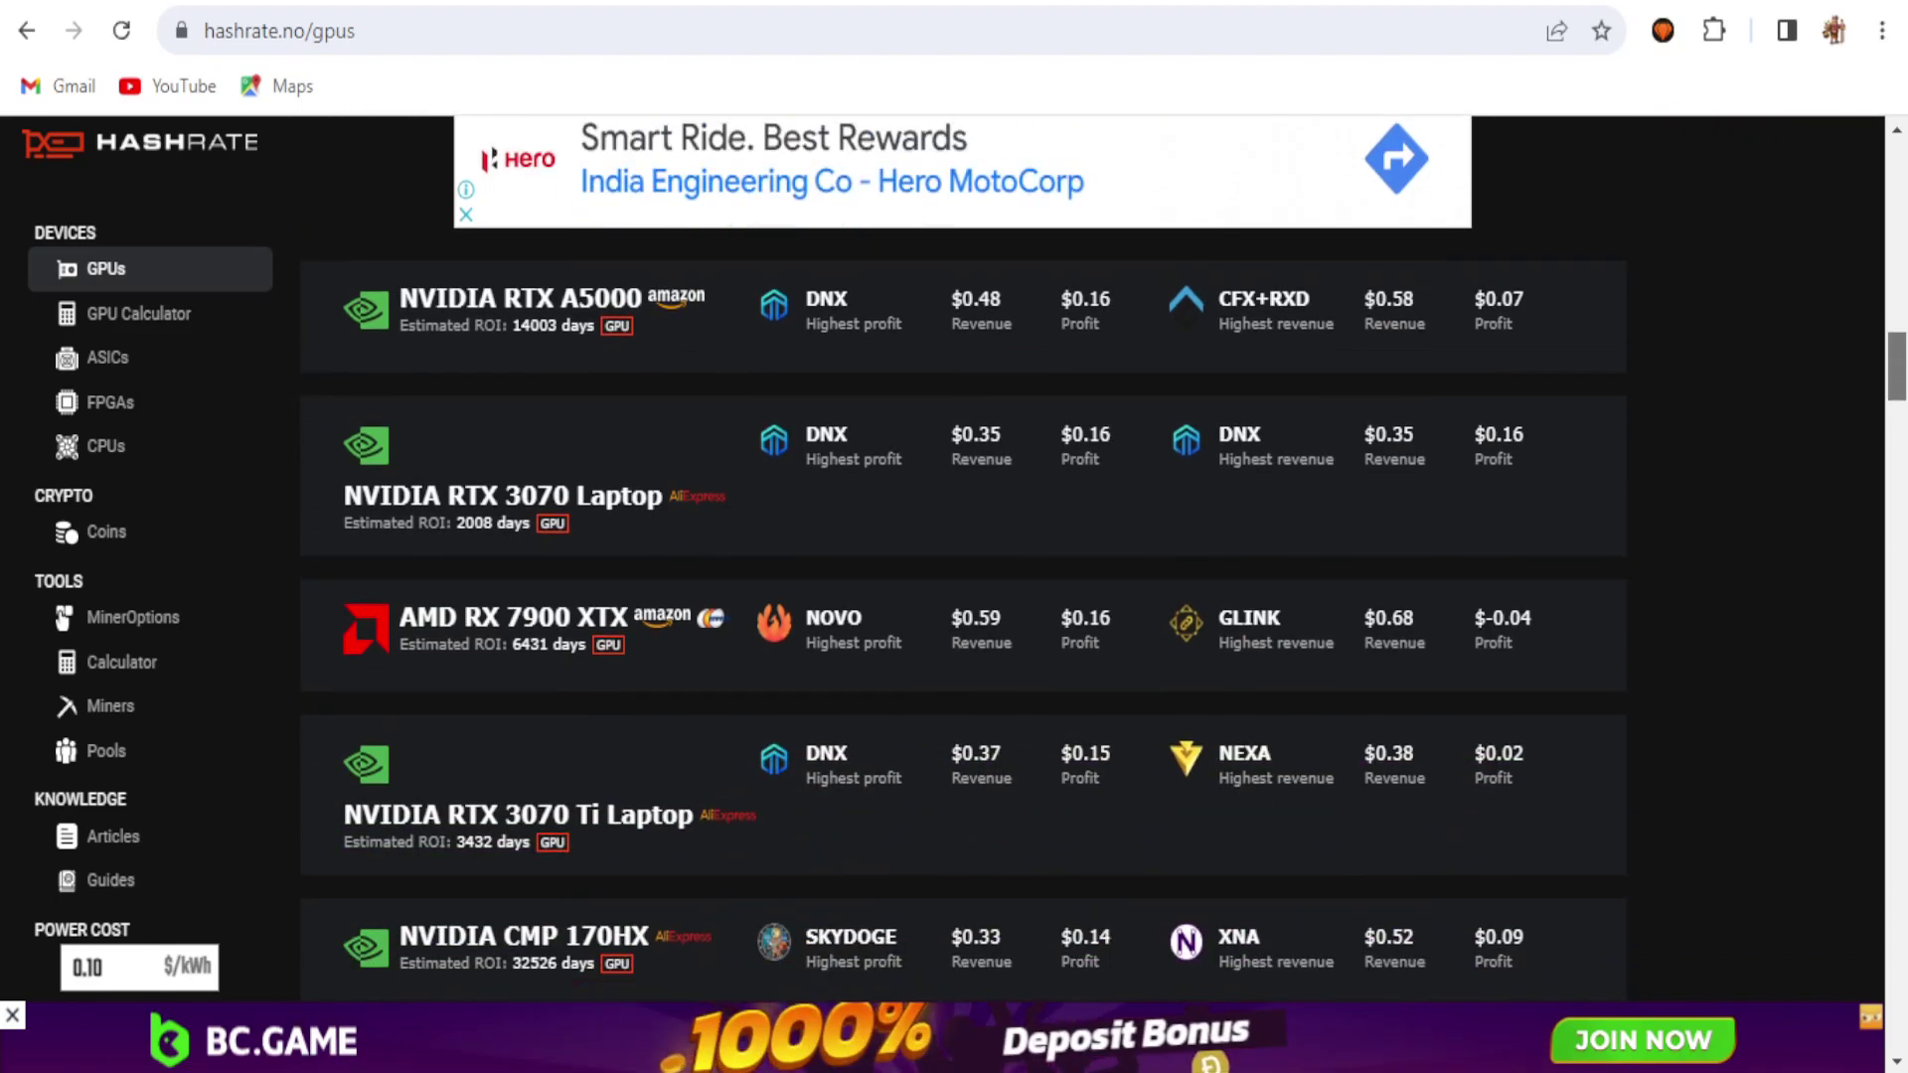
{"action": "scroll", "coordinate": [962, 557], "scroll_direction": "down", "scroll_amount": 4}
{"action": "scroll", "coordinate": [962, 557], "scroll_direction": "down", "scroll_amount": 2}
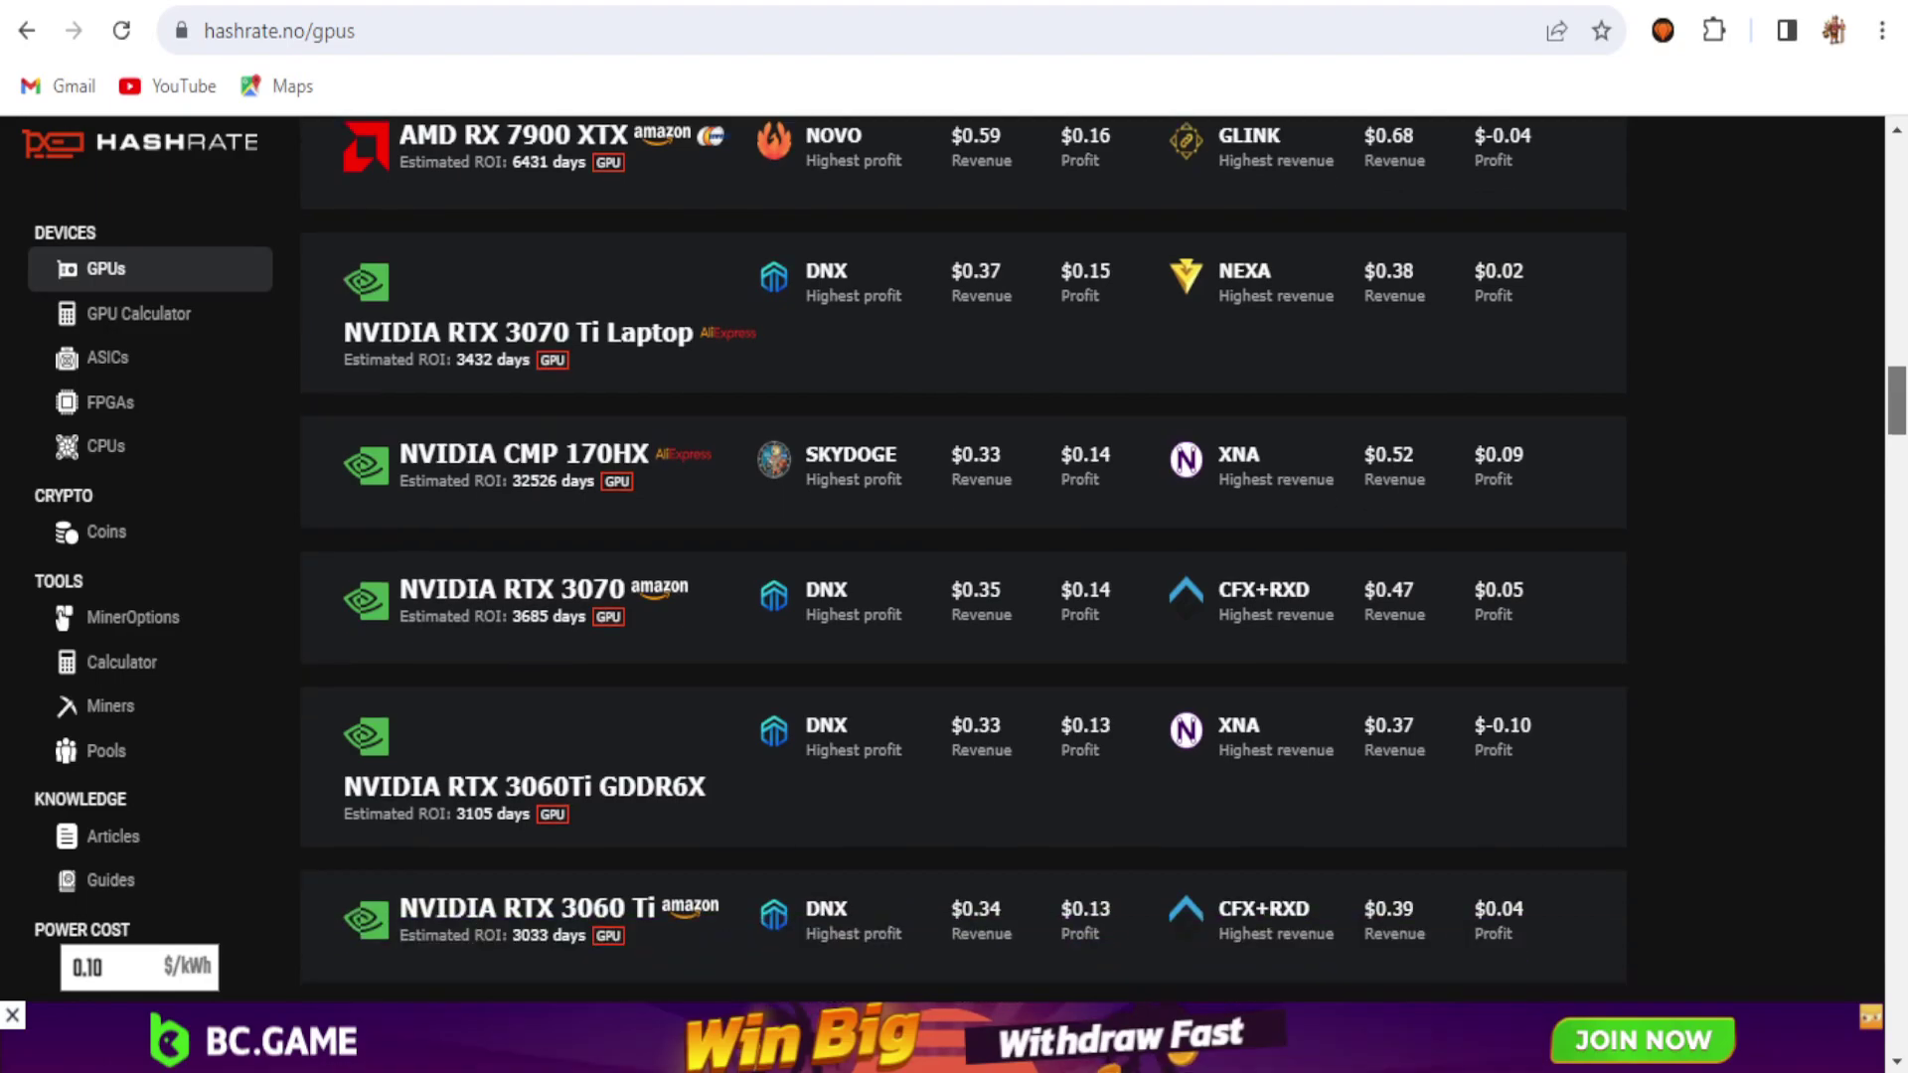
{"action": "scroll", "coordinate": [962, 557], "scroll_direction": "down", "scroll_amount": 9}
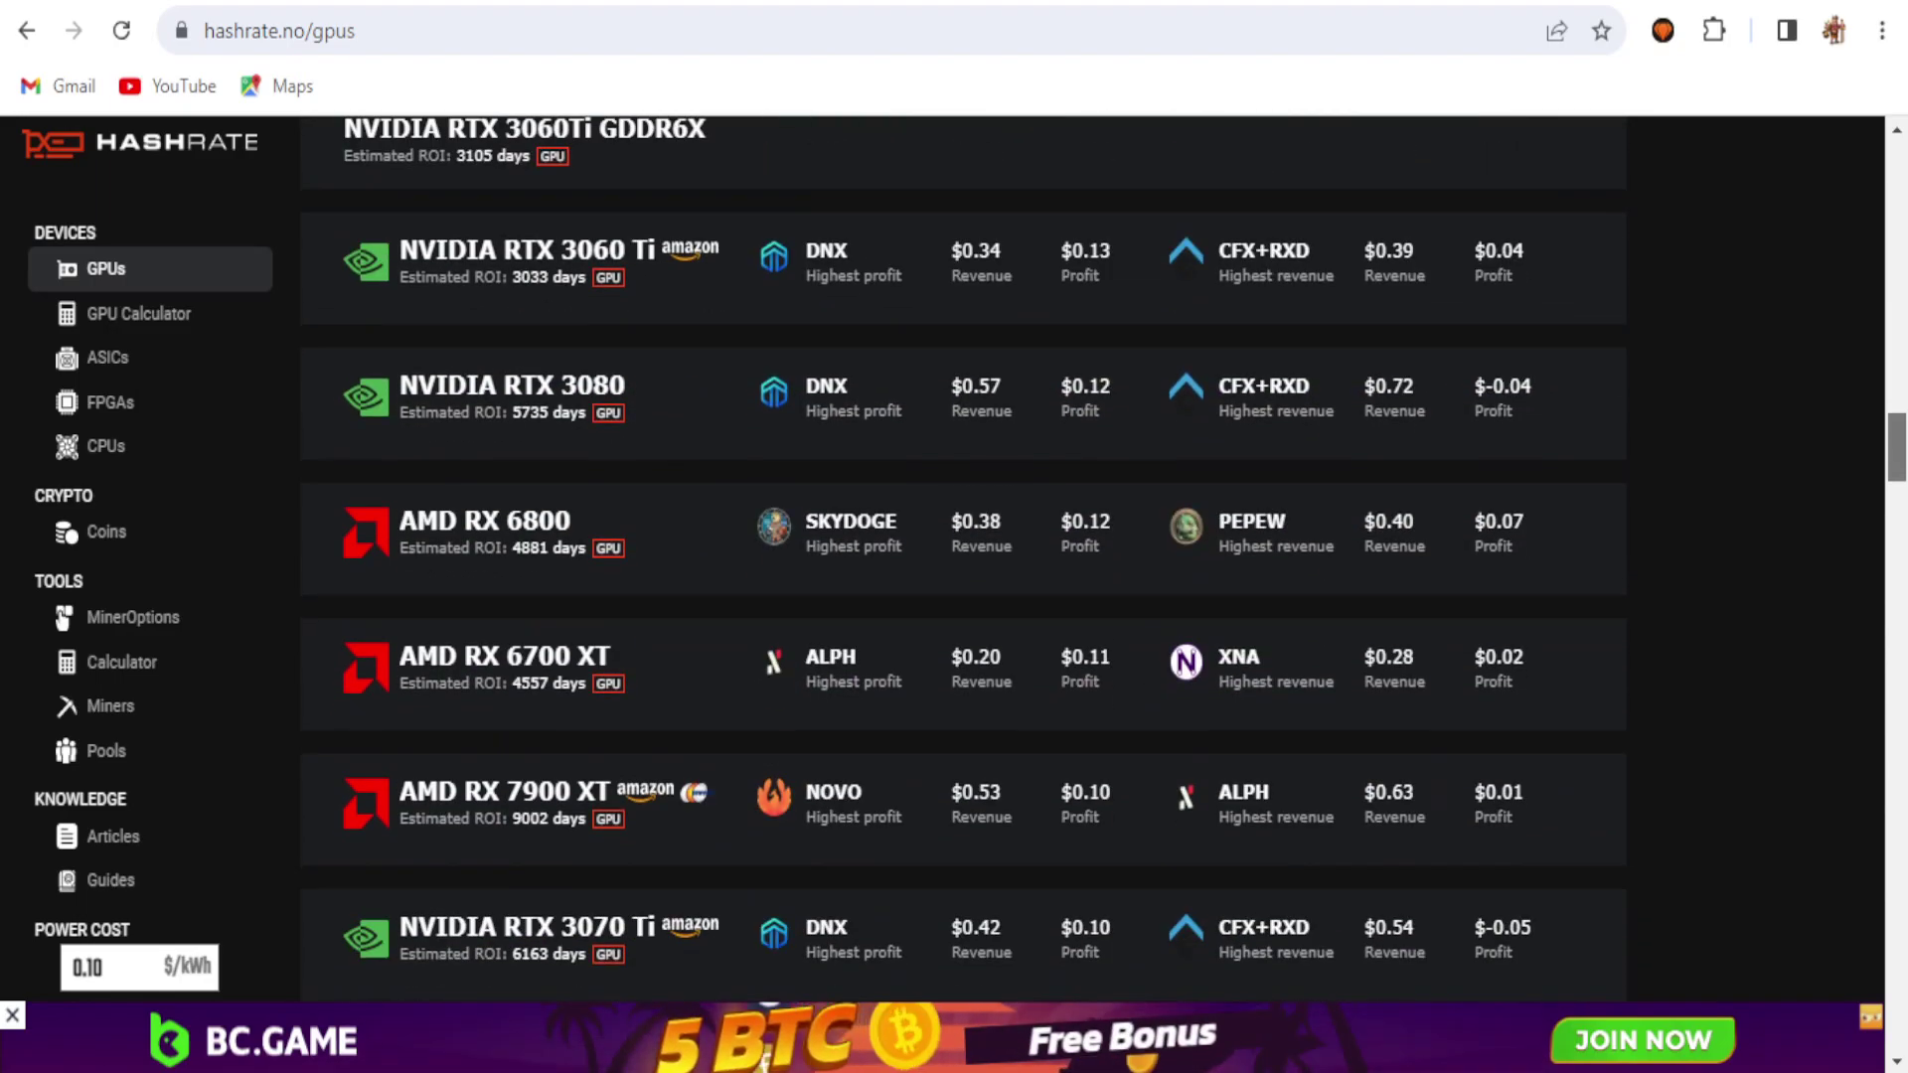
{"action": "scroll", "coordinate": [962, 557], "scroll_direction": "up", "scroll_amount": 15}
{"action": "scroll", "coordinate": [1022, 396], "scroll_direction": "up", "scroll_amount": 15}
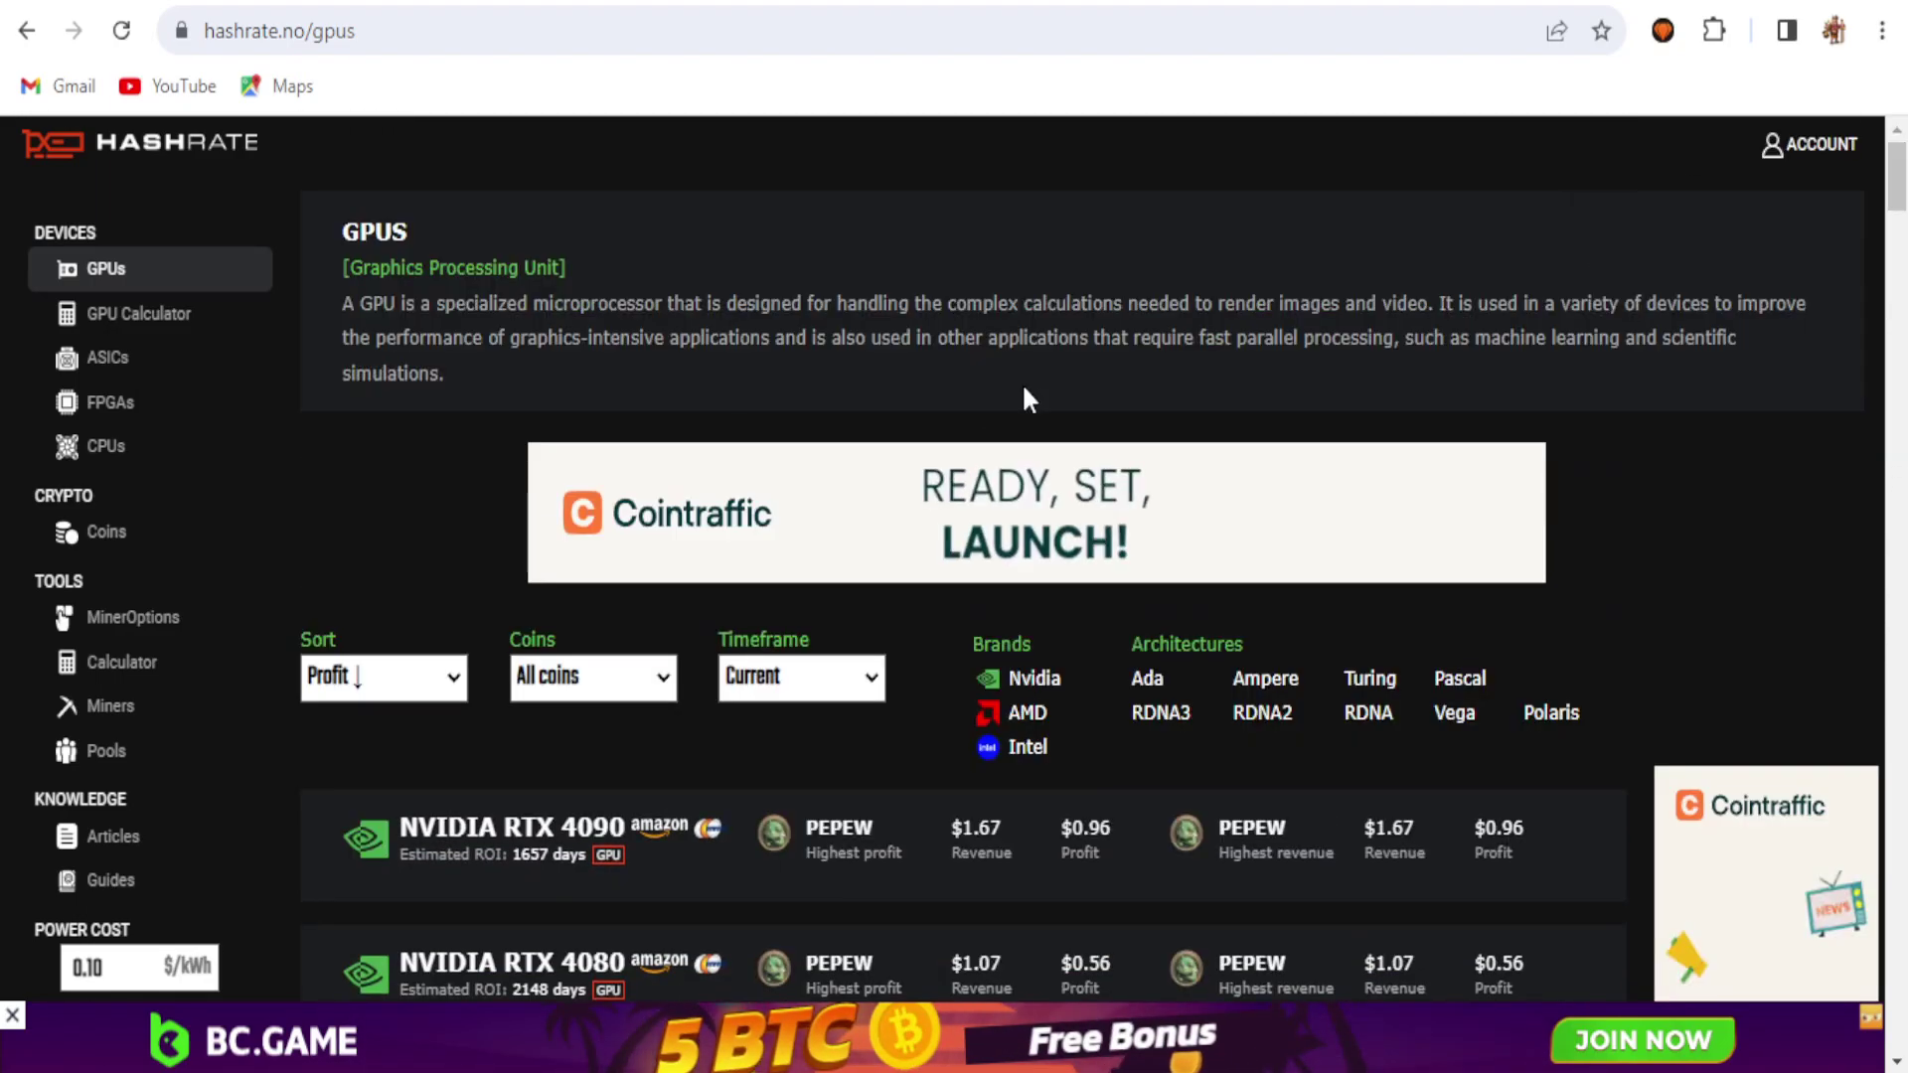
- Go back to the RTX 3060 Skydoge page and review its overclock settings, markets, miner software and pools
{"action": "left_click", "coordinate": [26, 32]}
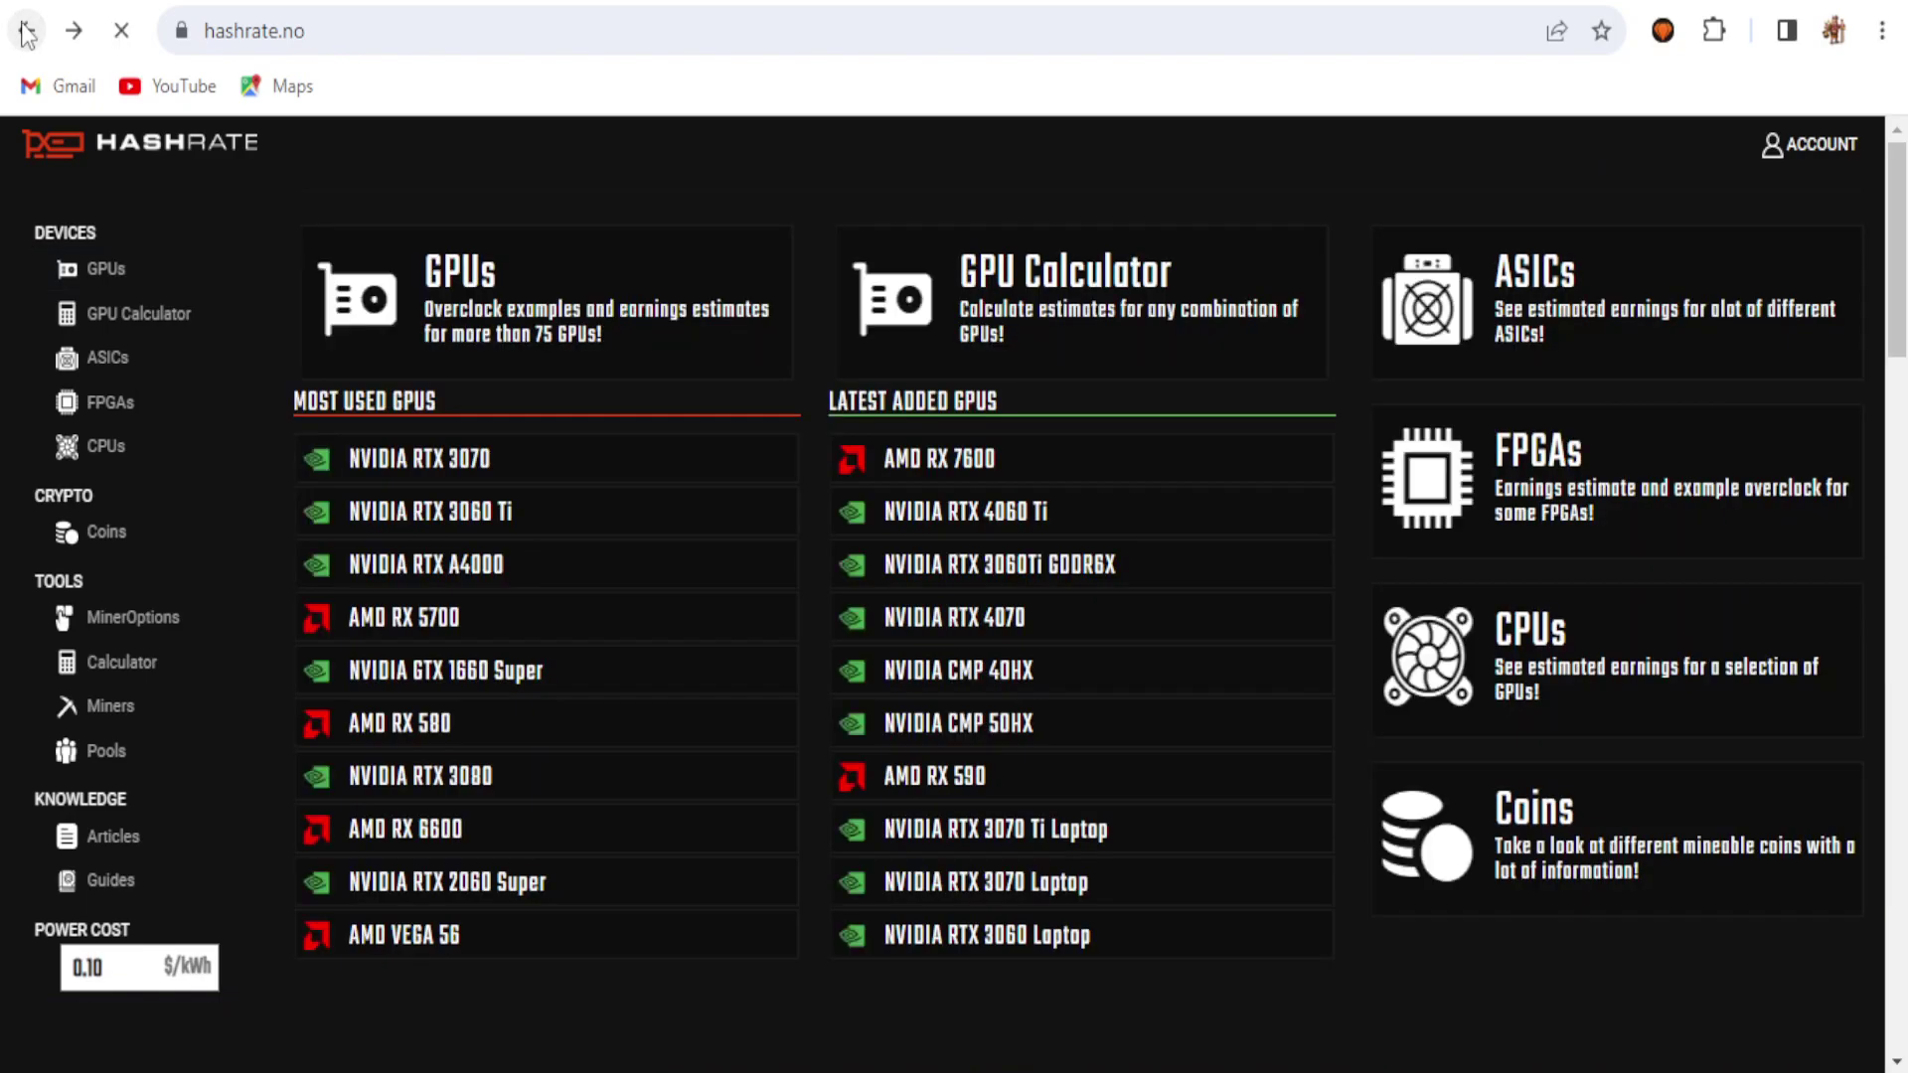
{"action": "left_click", "coordinate": [26, 32]}
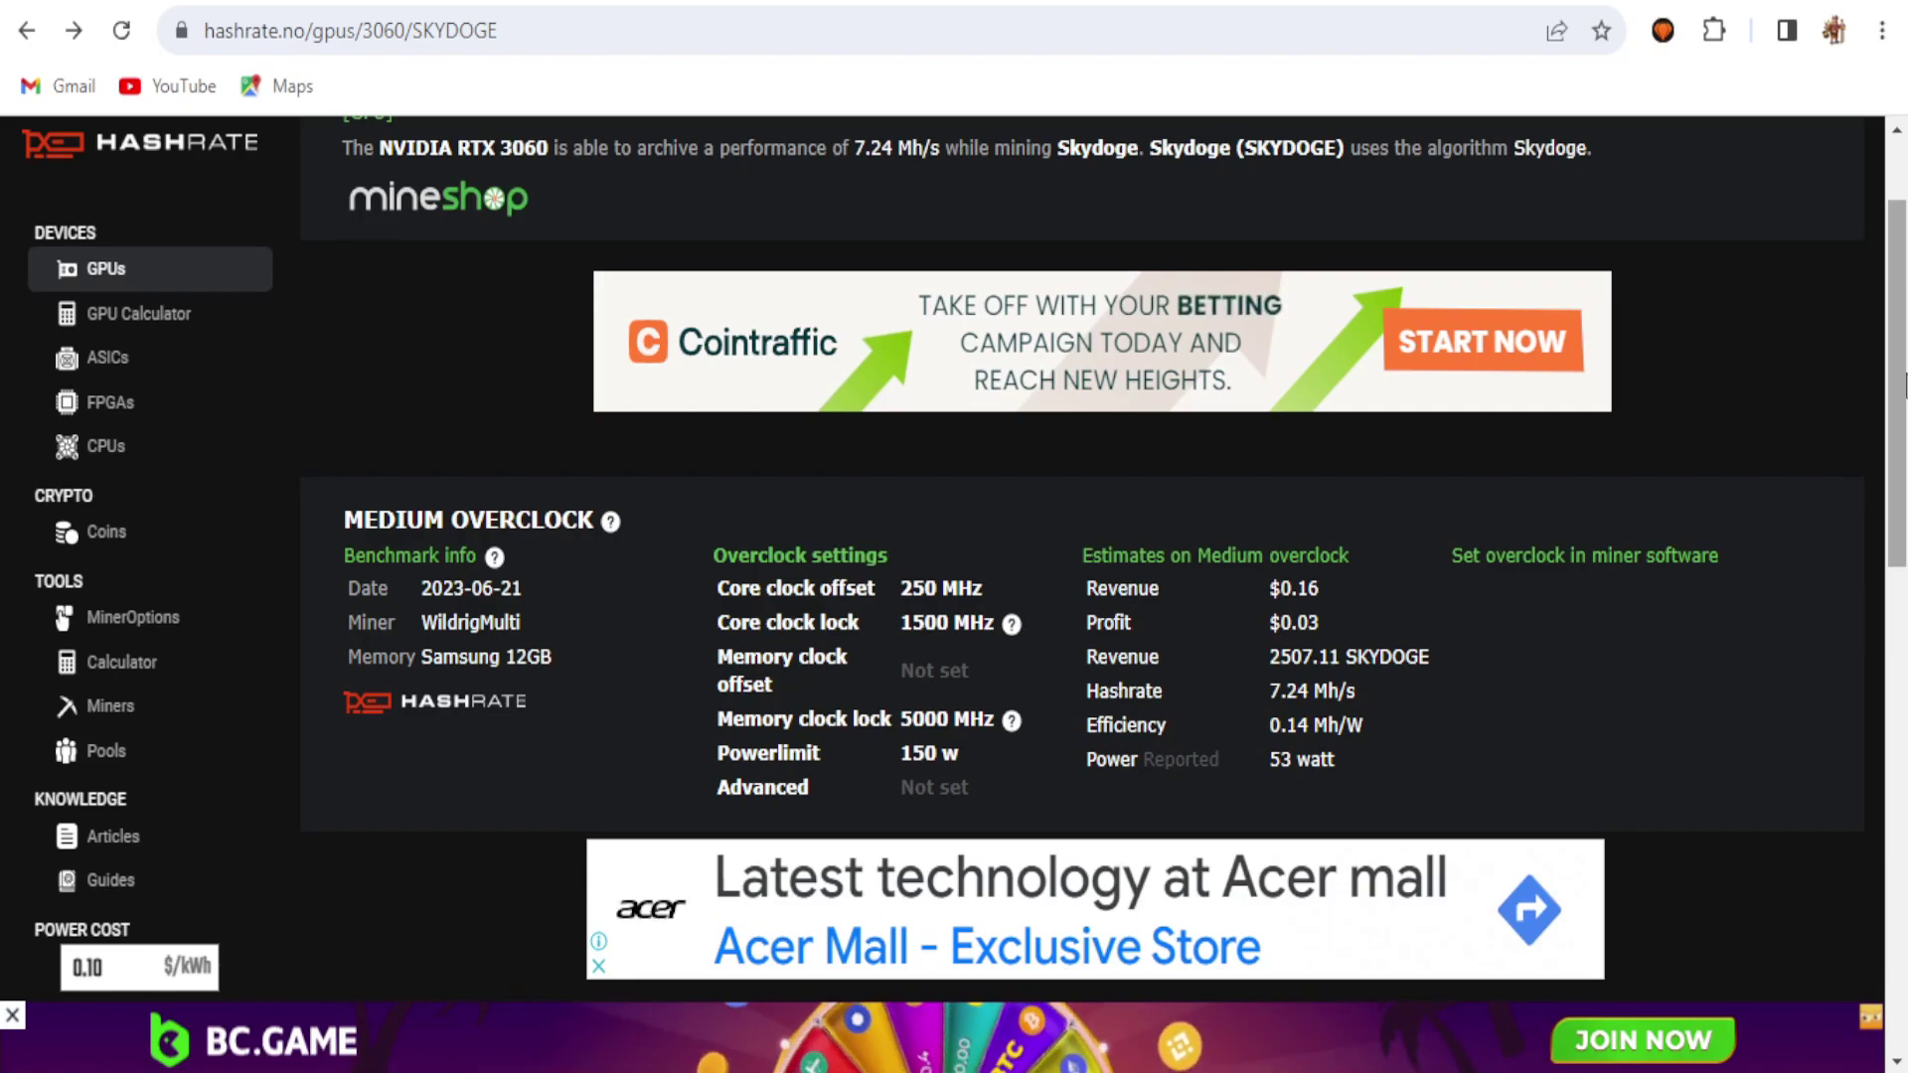
{"action": "scroll", "coordinate": [1905, 382], "scroll_direction": "down", "scroll_amount": 1}
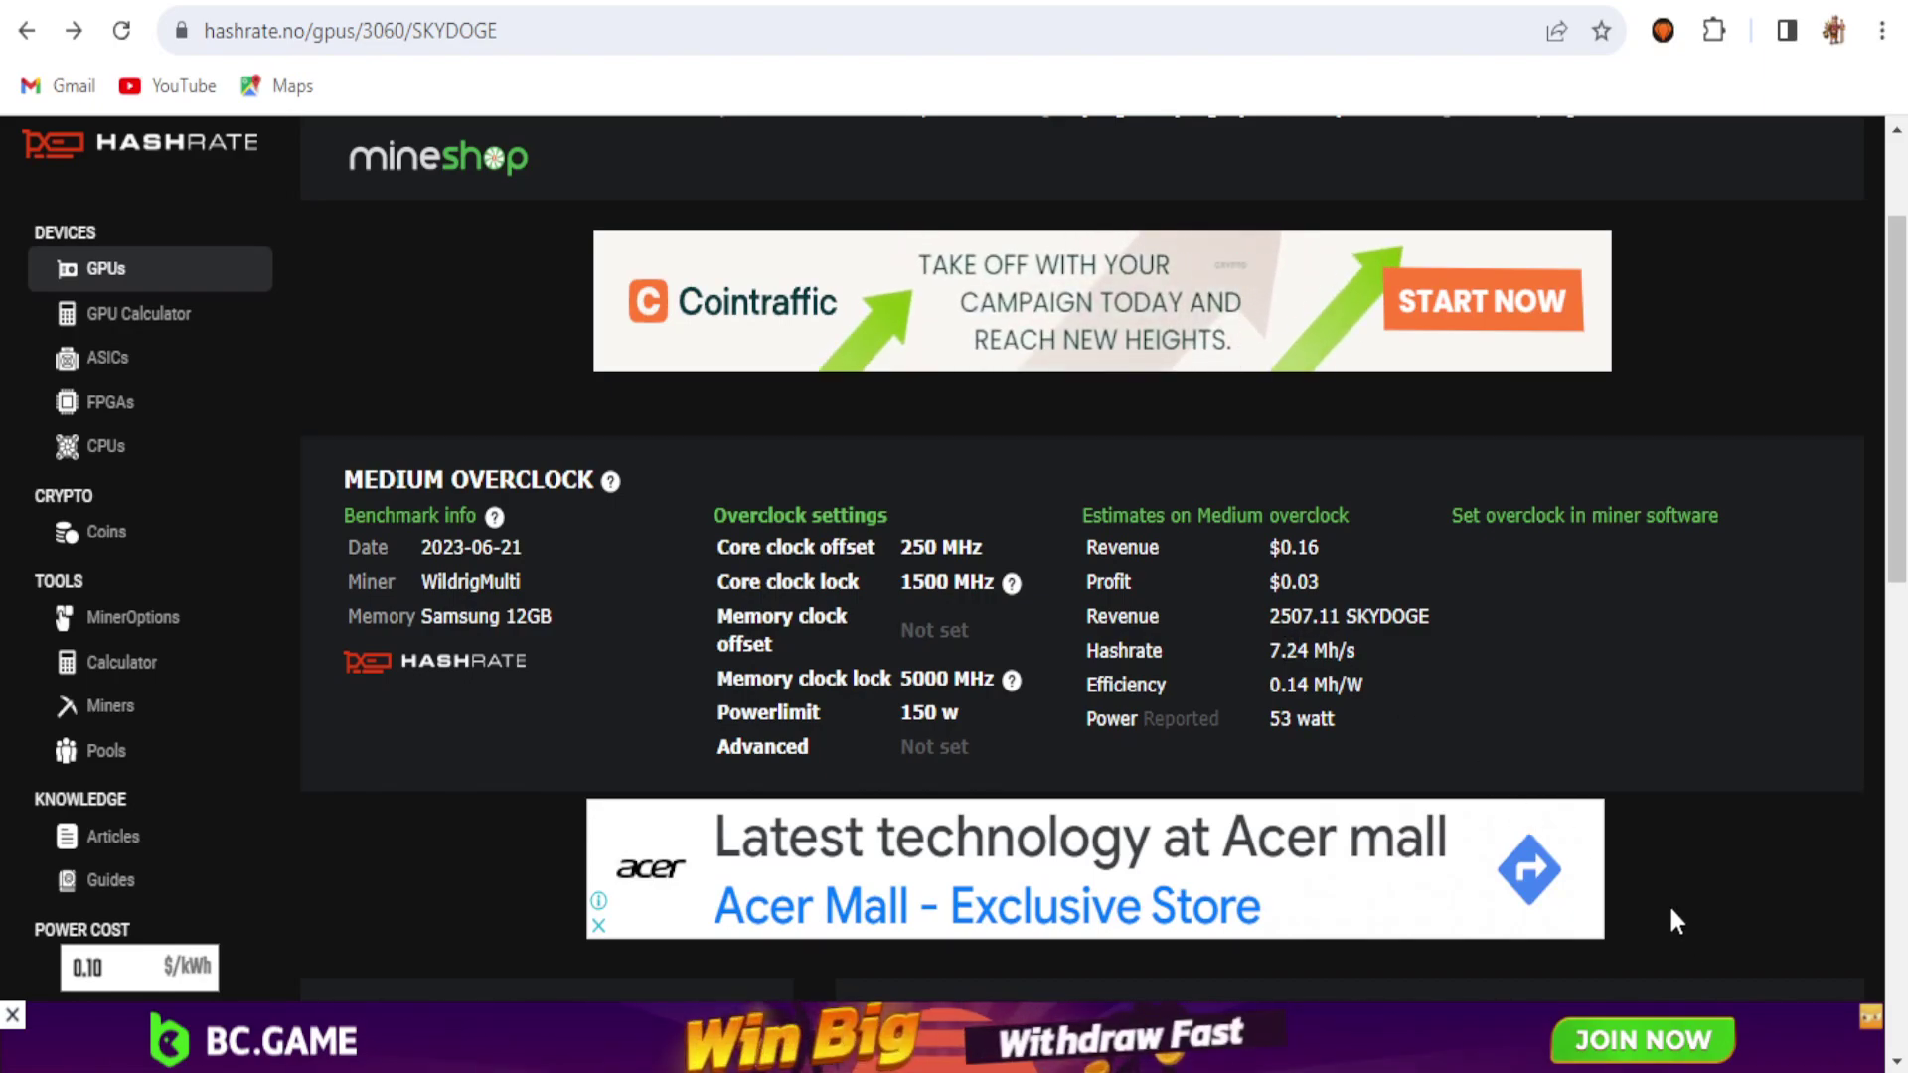
{"action": "scroll", "coordinate": [1896, 507], "scroll_direction": "down", "scroll_amount": 5}
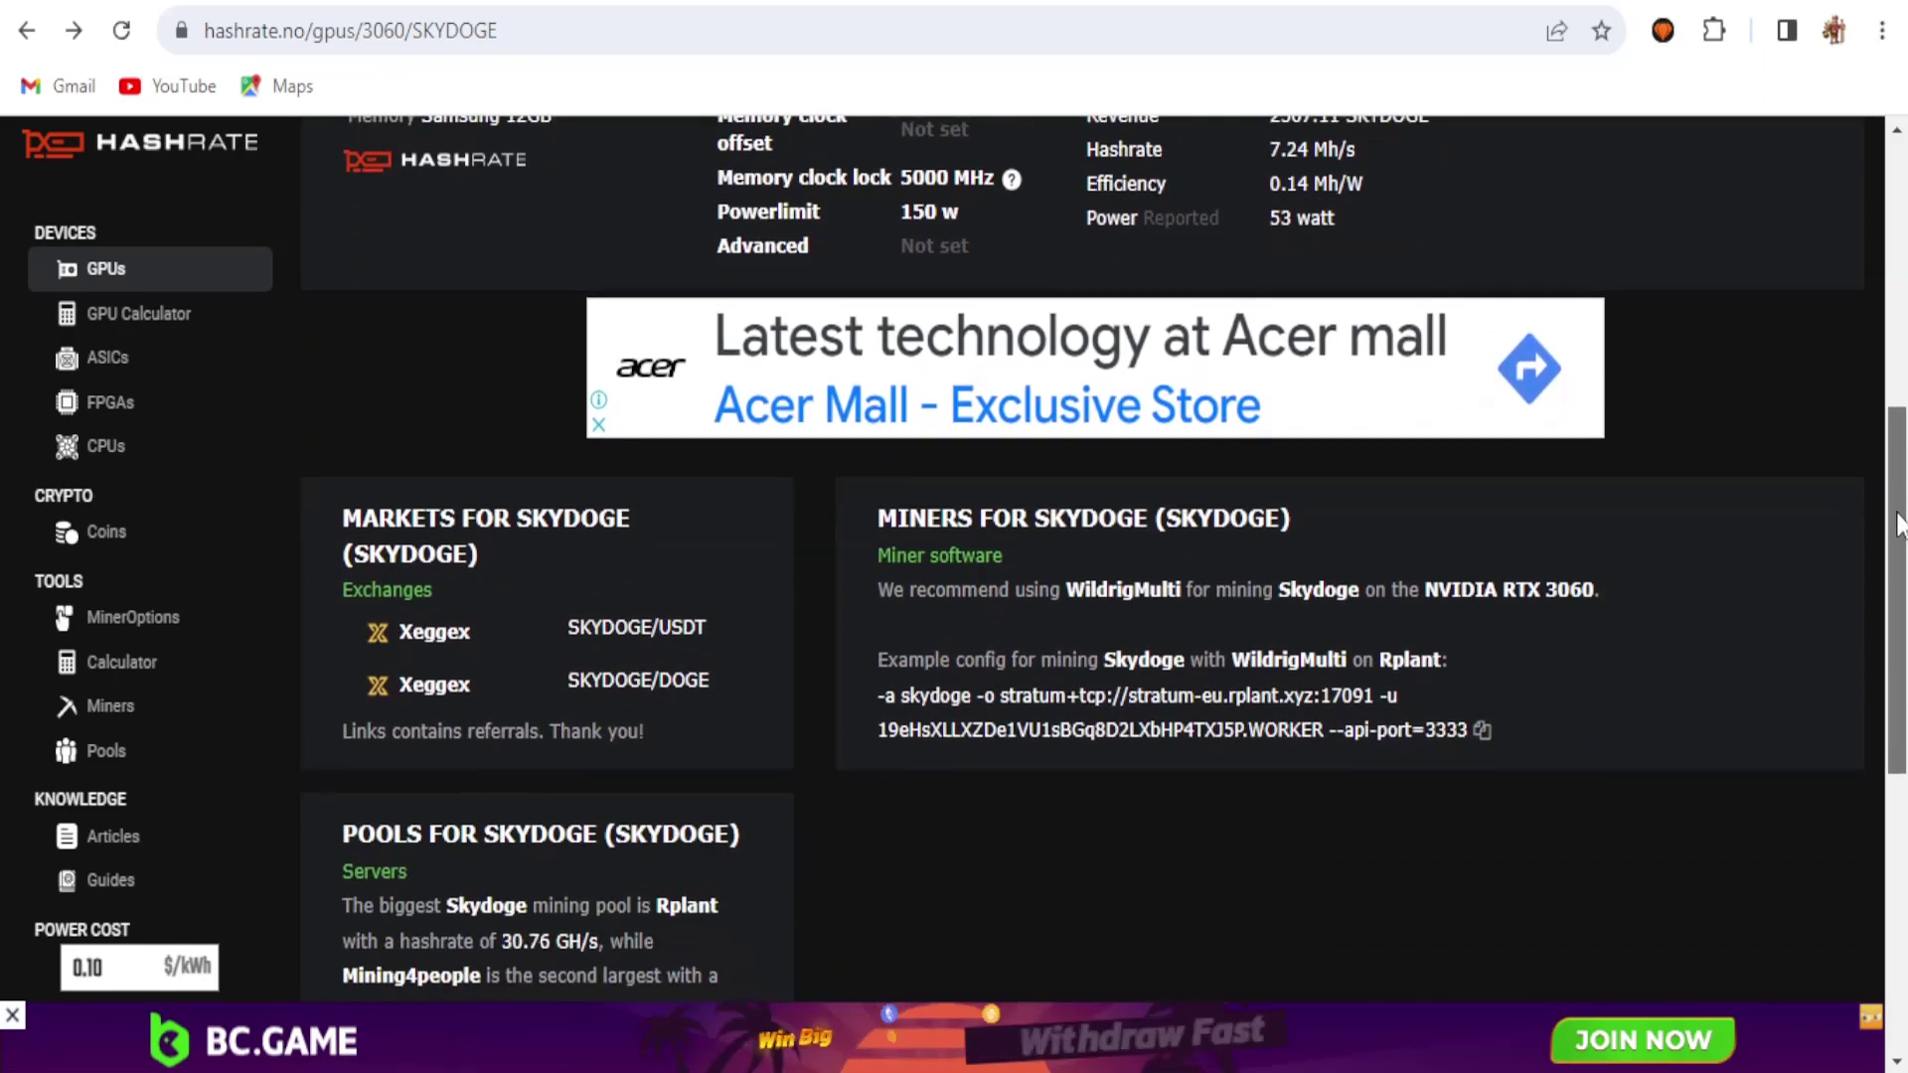
{"action": "left_click_drag", "start_coordinate": [1896, 523], "coordinate": [1891, 552]}
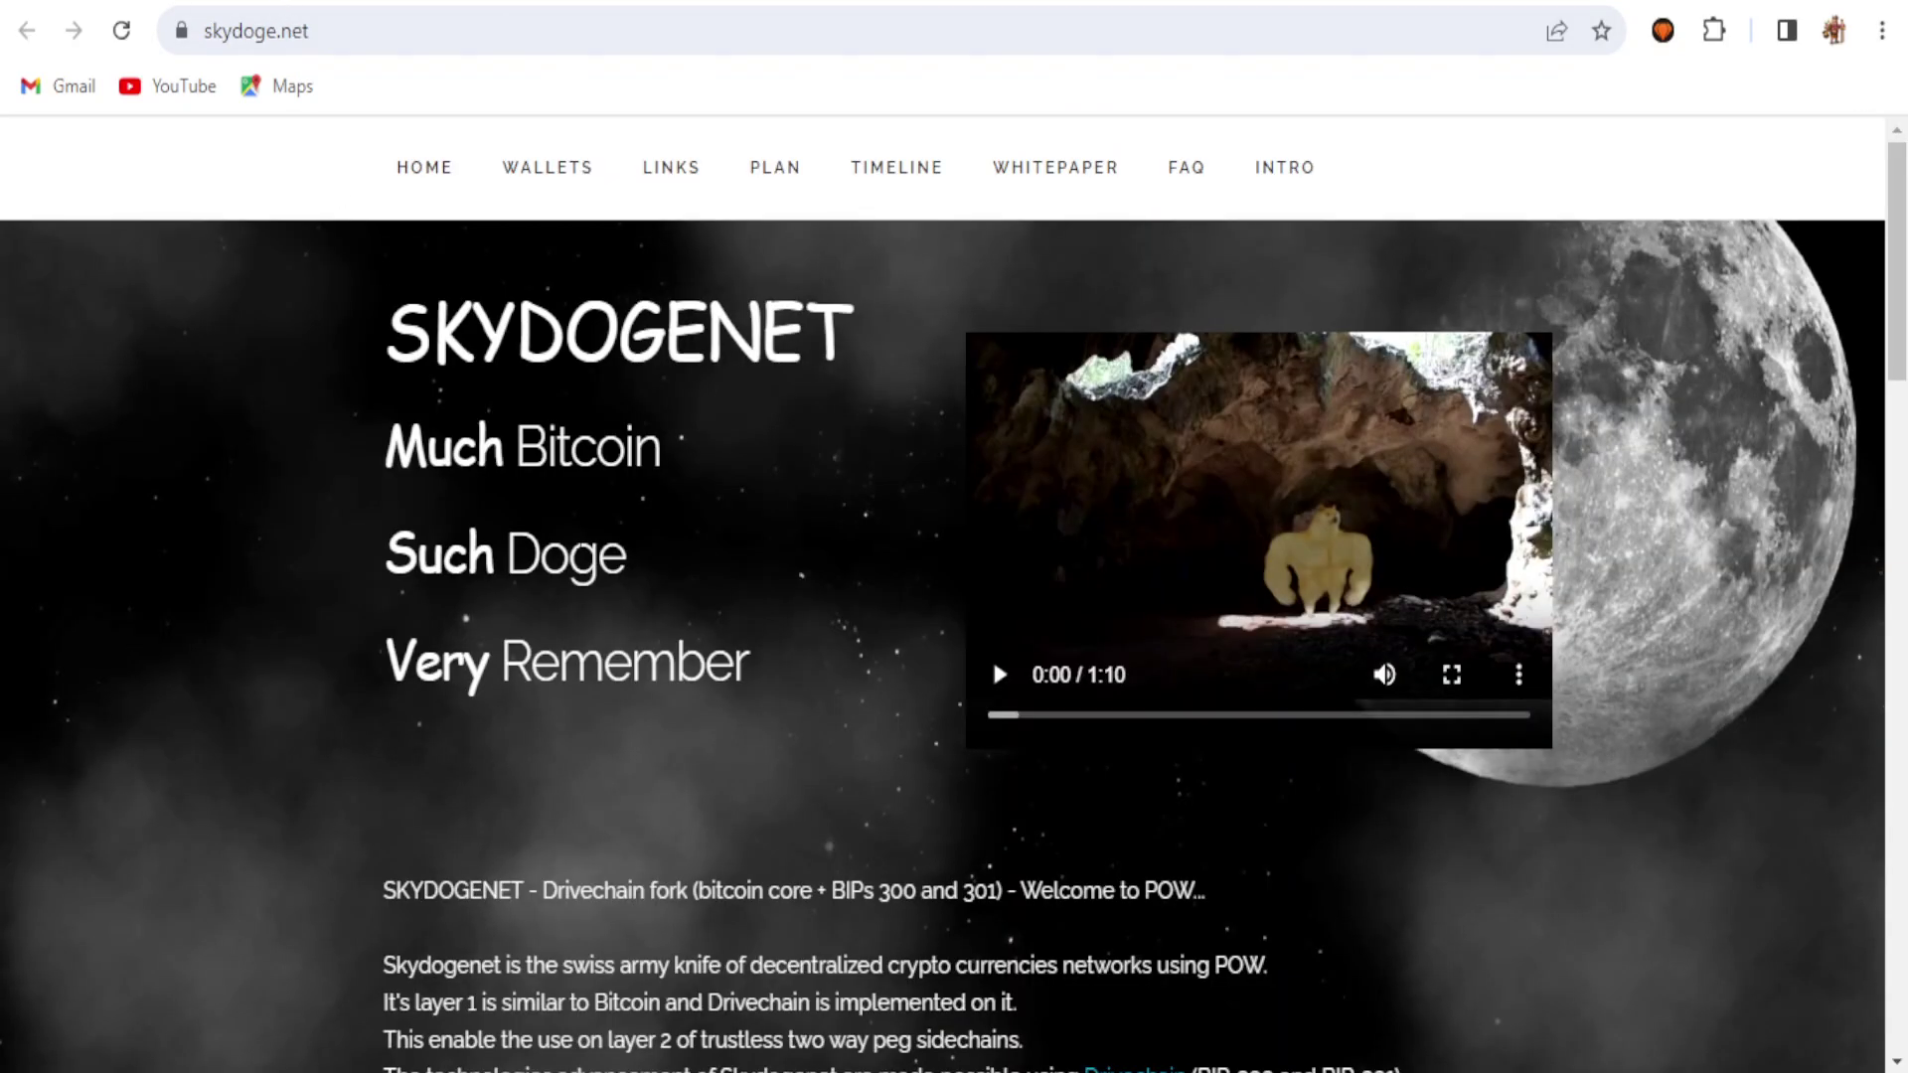
- Review the network specifications, sidechains and wallet downloads on skydoge.net
{"action": "scroll", "coordinate": [1841, 245], "scroll_direction": "down", "scroll_amount": 12}
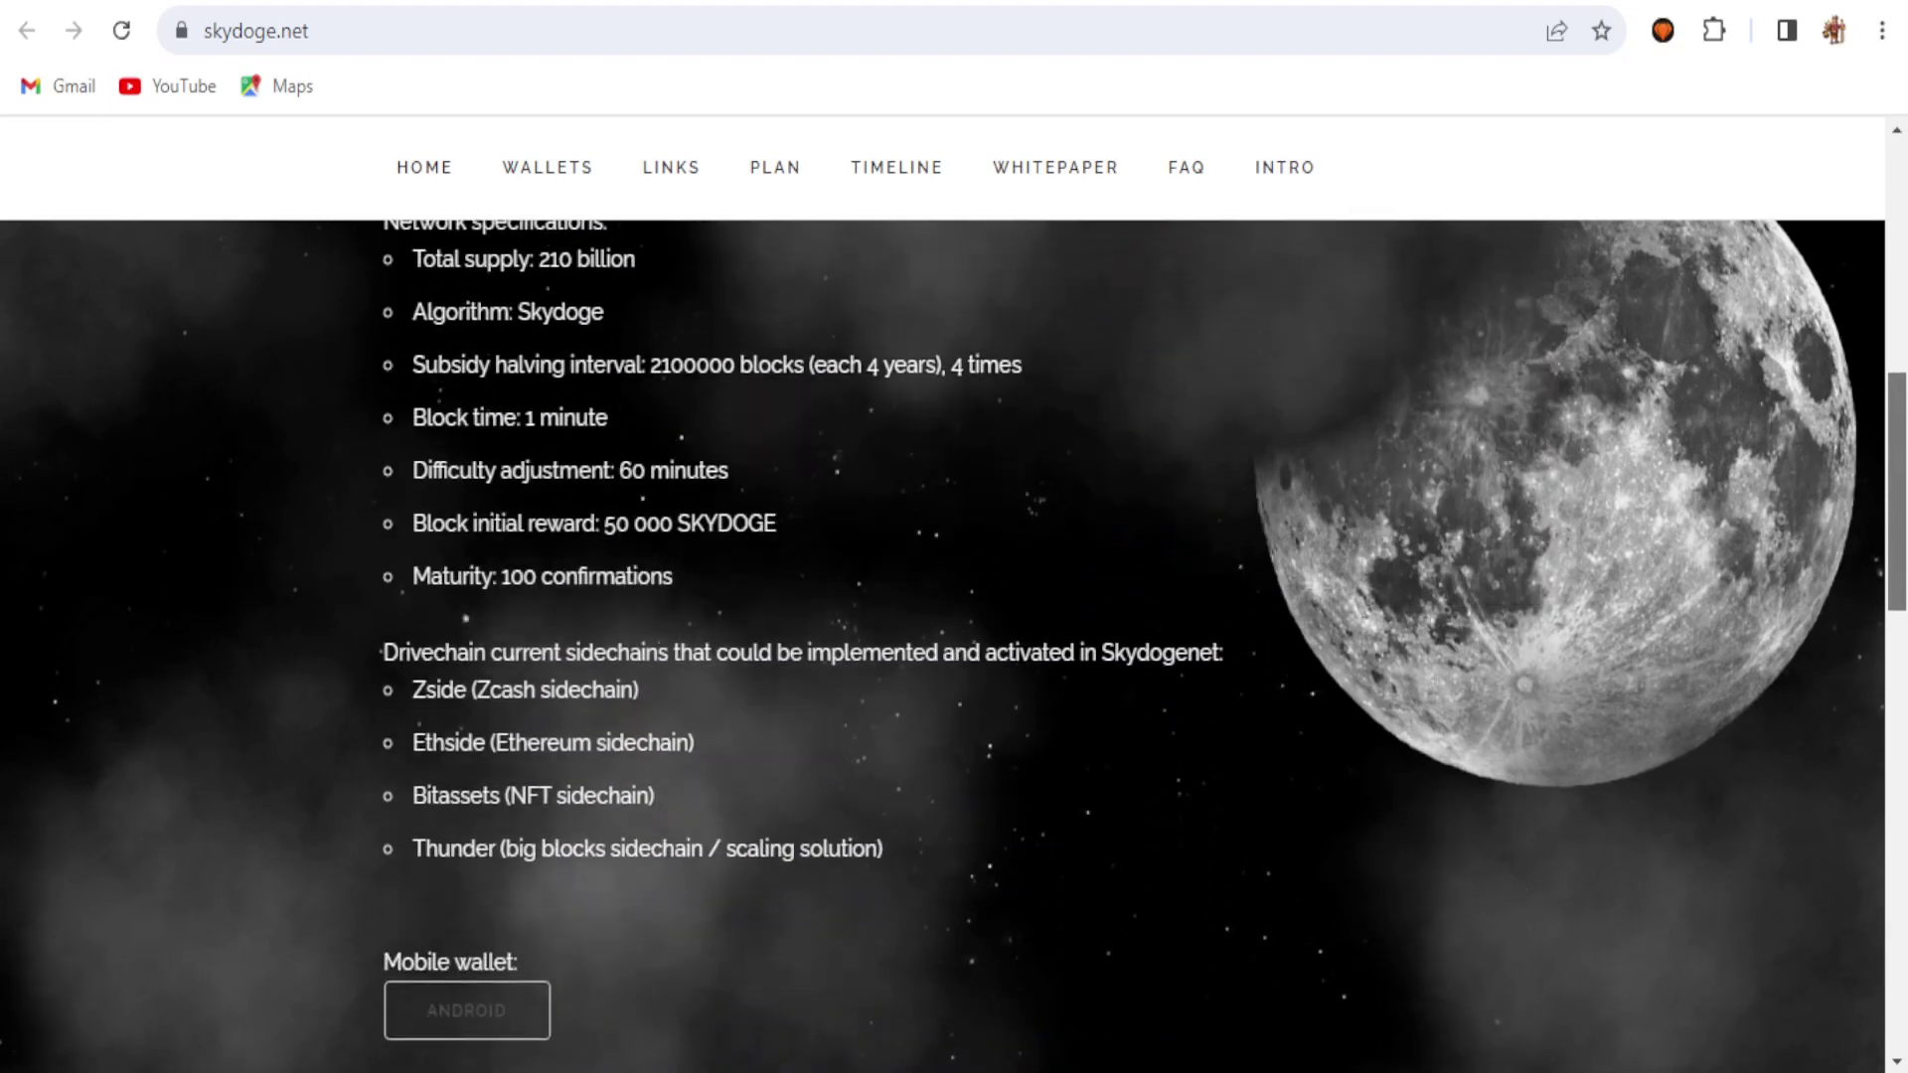
{"action": "scroll", "coordinate": [942, 646], "scroll_direction": "down", "scroll_amount": 2}
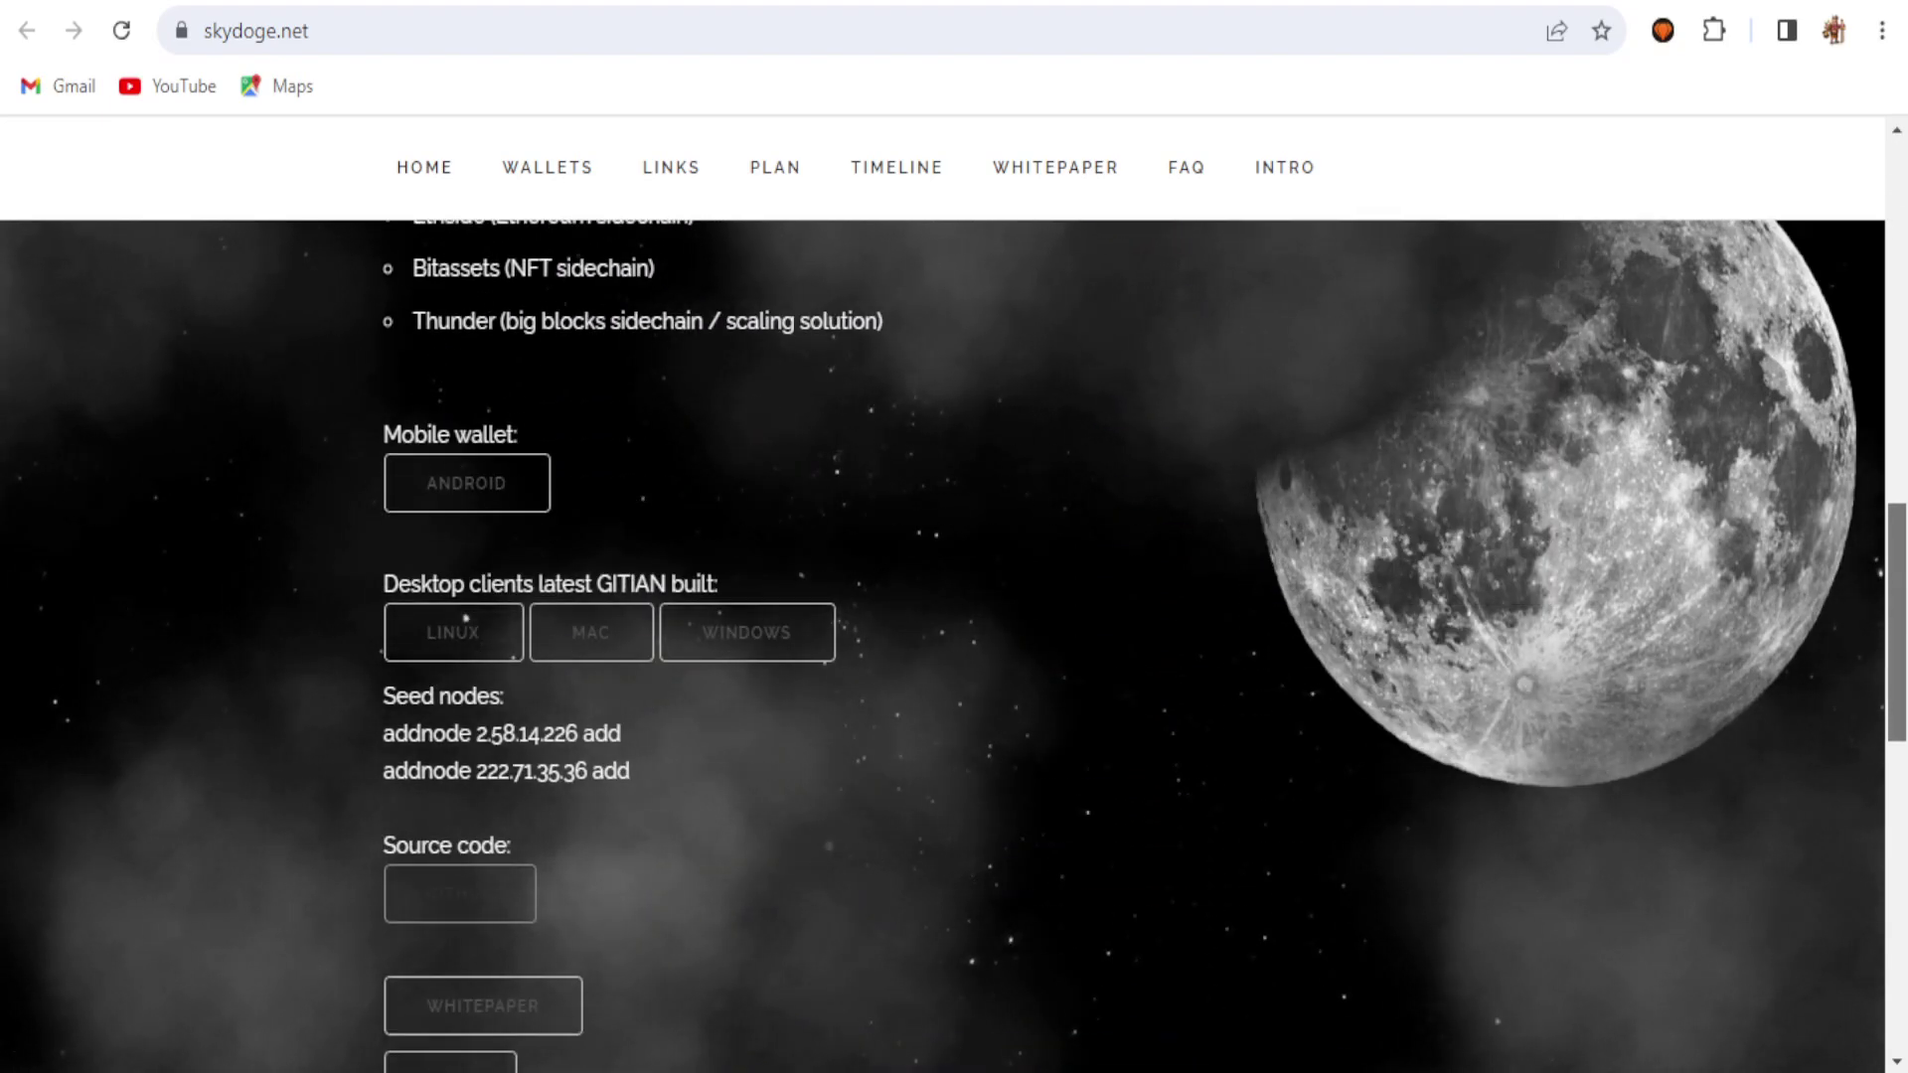
{"action": "scroll", "coordinate": [1678, 314], "scroll_direction": "up", "scroll_amount": 12}
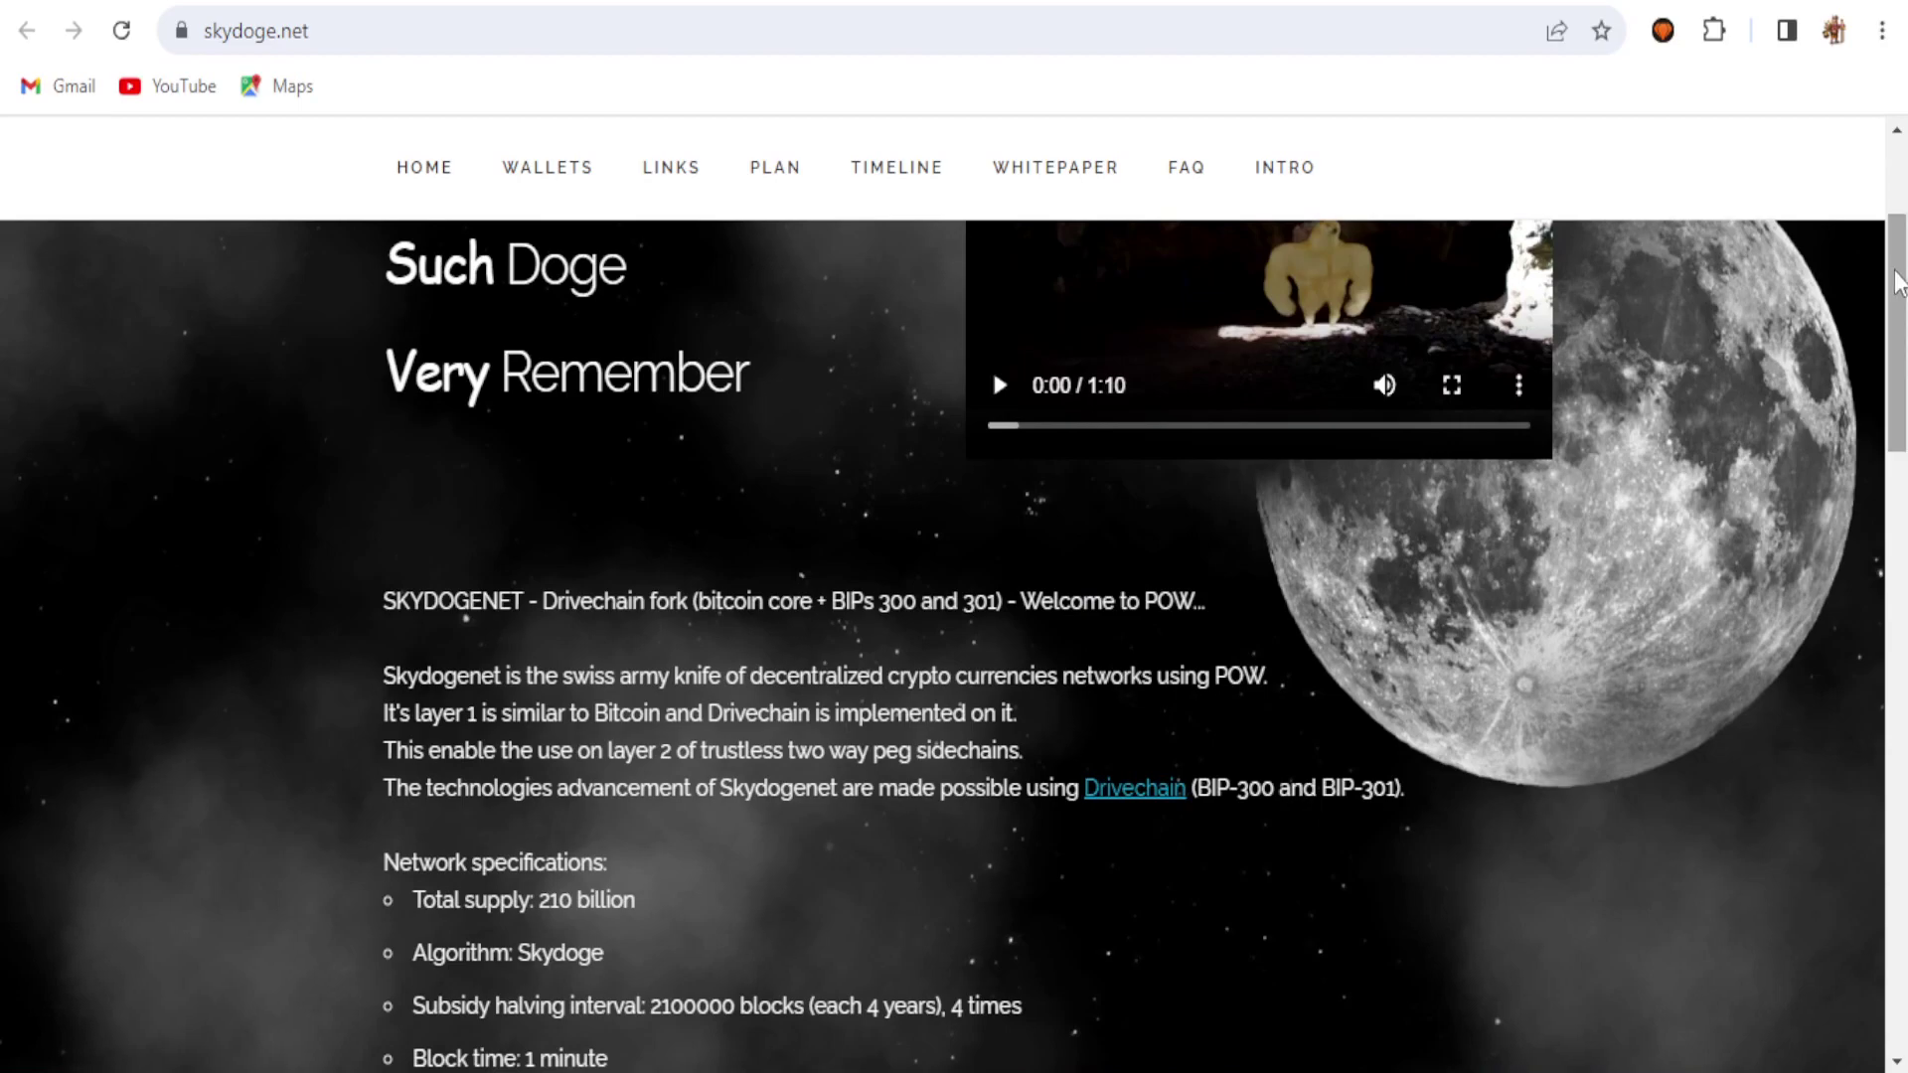
- Switch to the SKYDOGE/USDT market on XeggeX and reload the page to check its price chart
{"action": "left_click", "coordinate": [992, 8]}
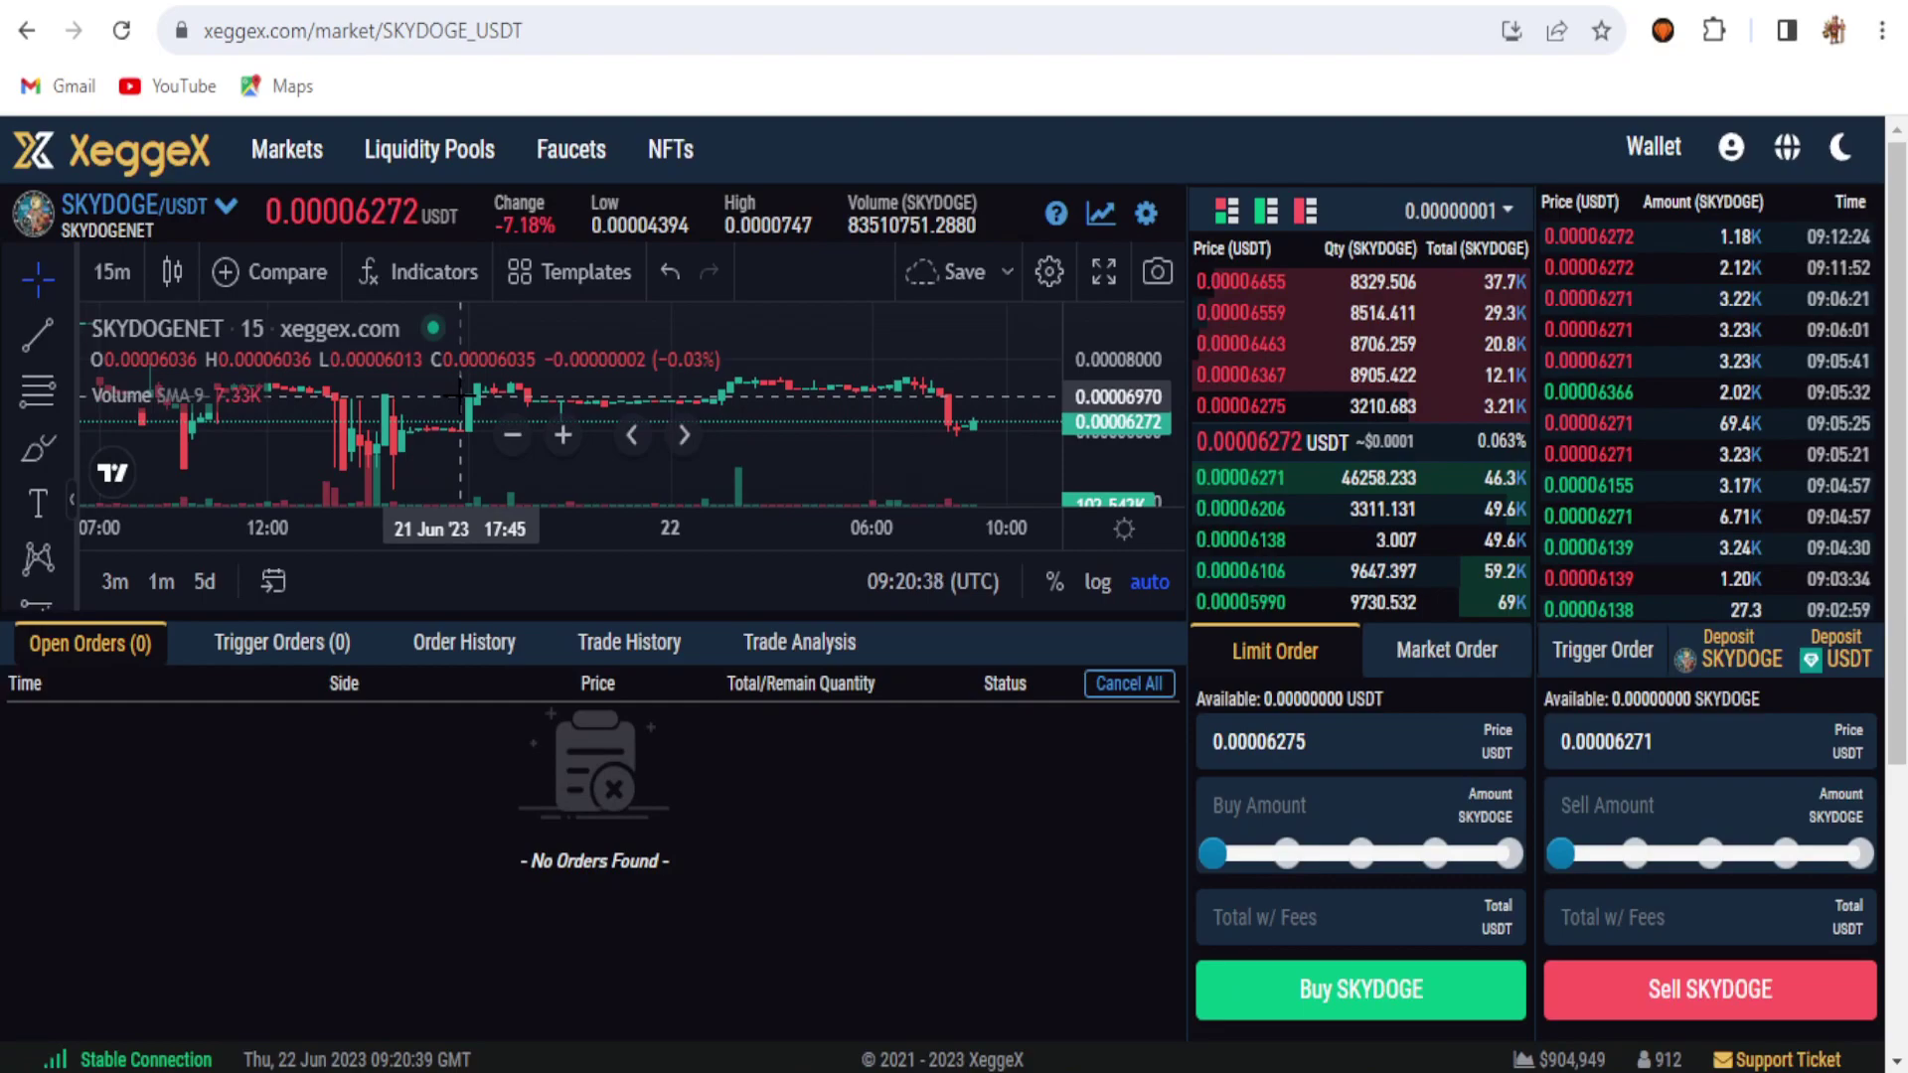
{"action": "left_click", "coordinate": [120, 31]}
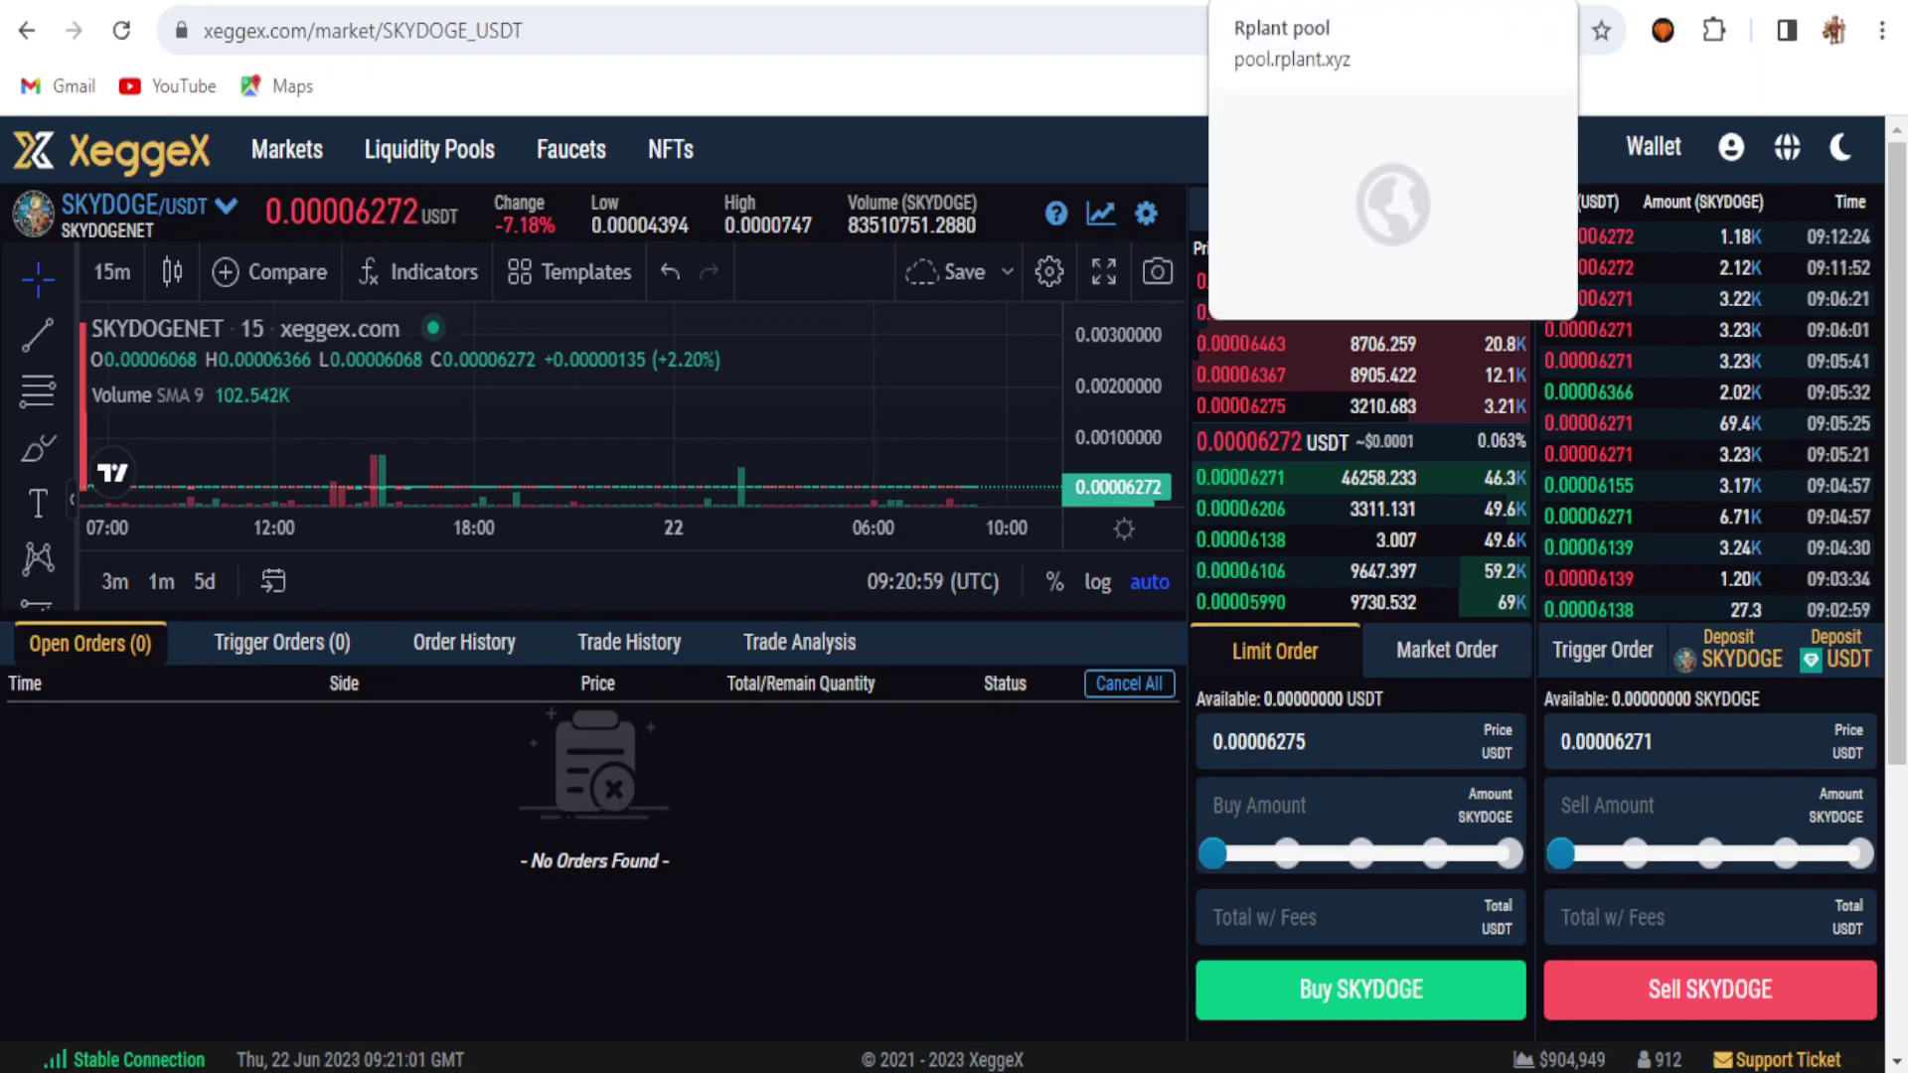
- Compare the Skydoge mining pools on MiningPoolStats and view the rplant.xyz pool's Skydoge statistics
{"action": "key", "text": "ctrl+Tab"}
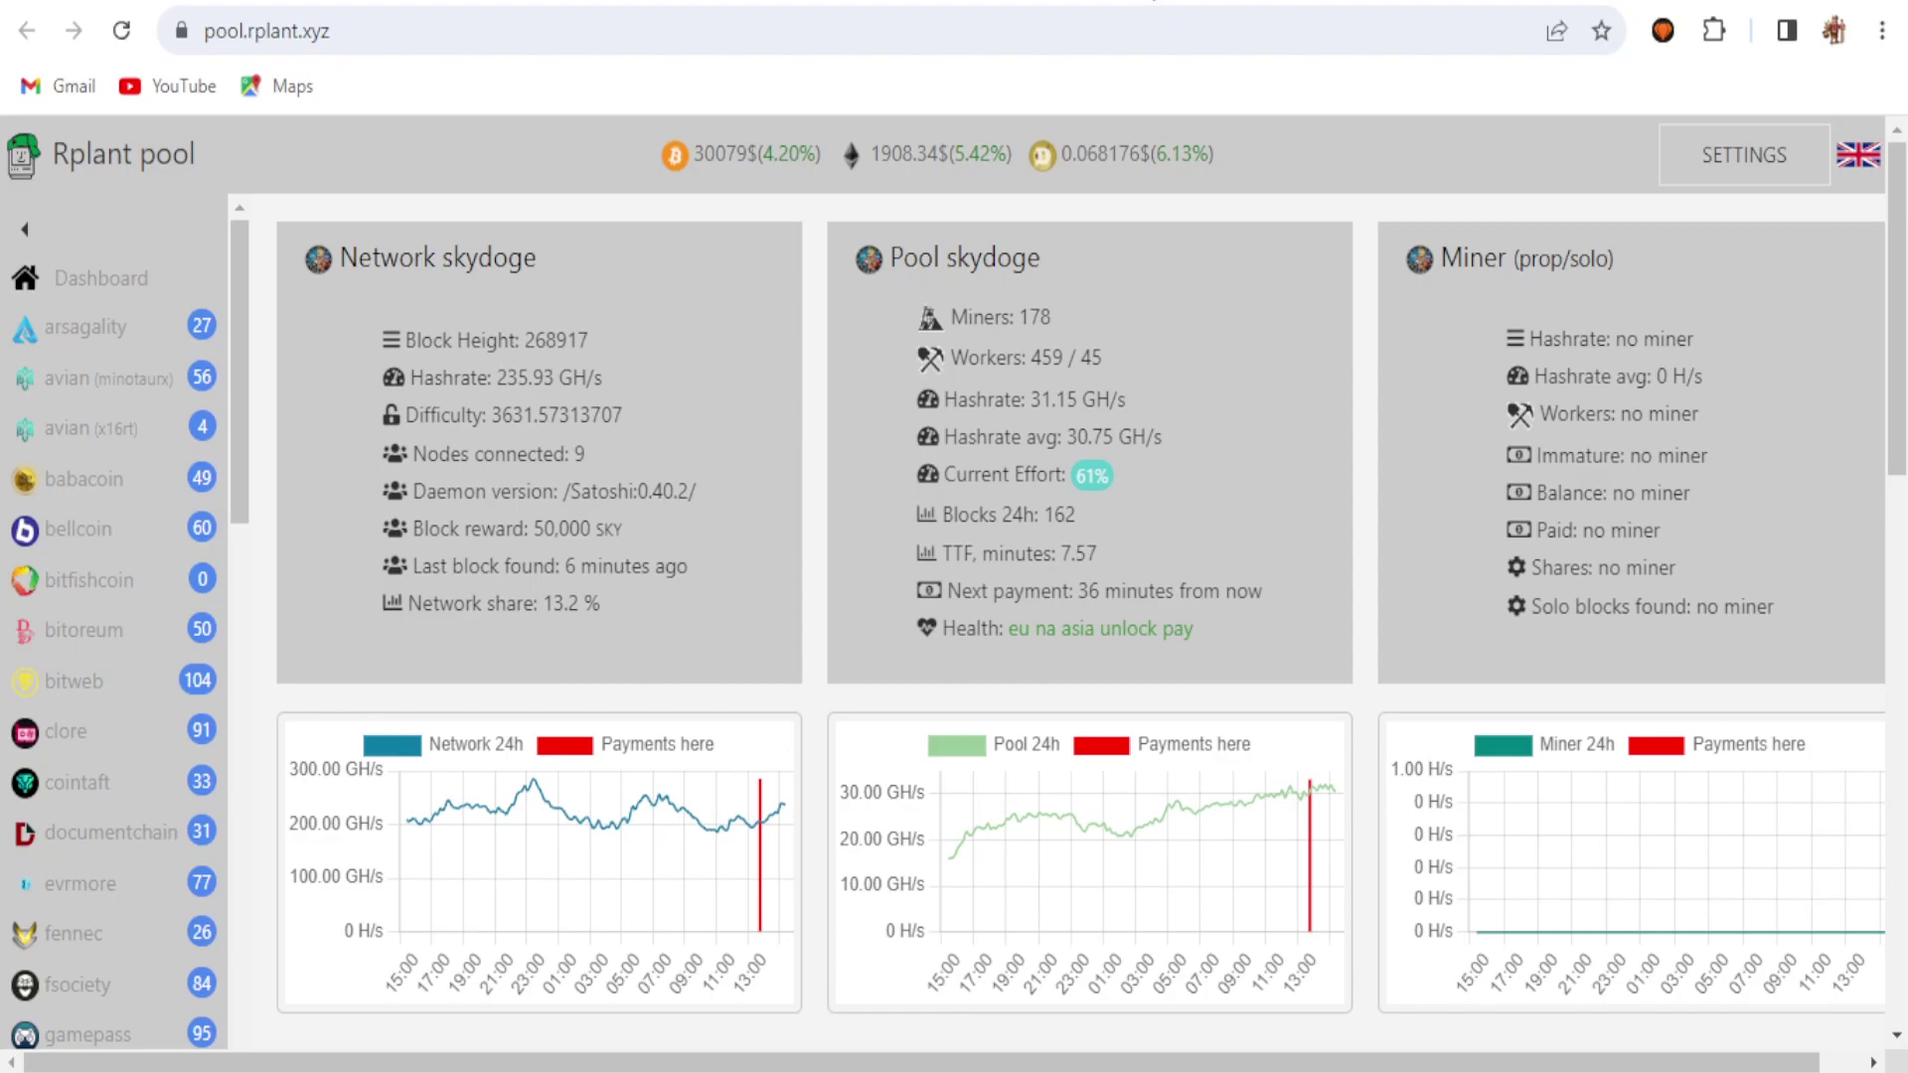
{"action": "key", "text": "ctrl+Tab"}
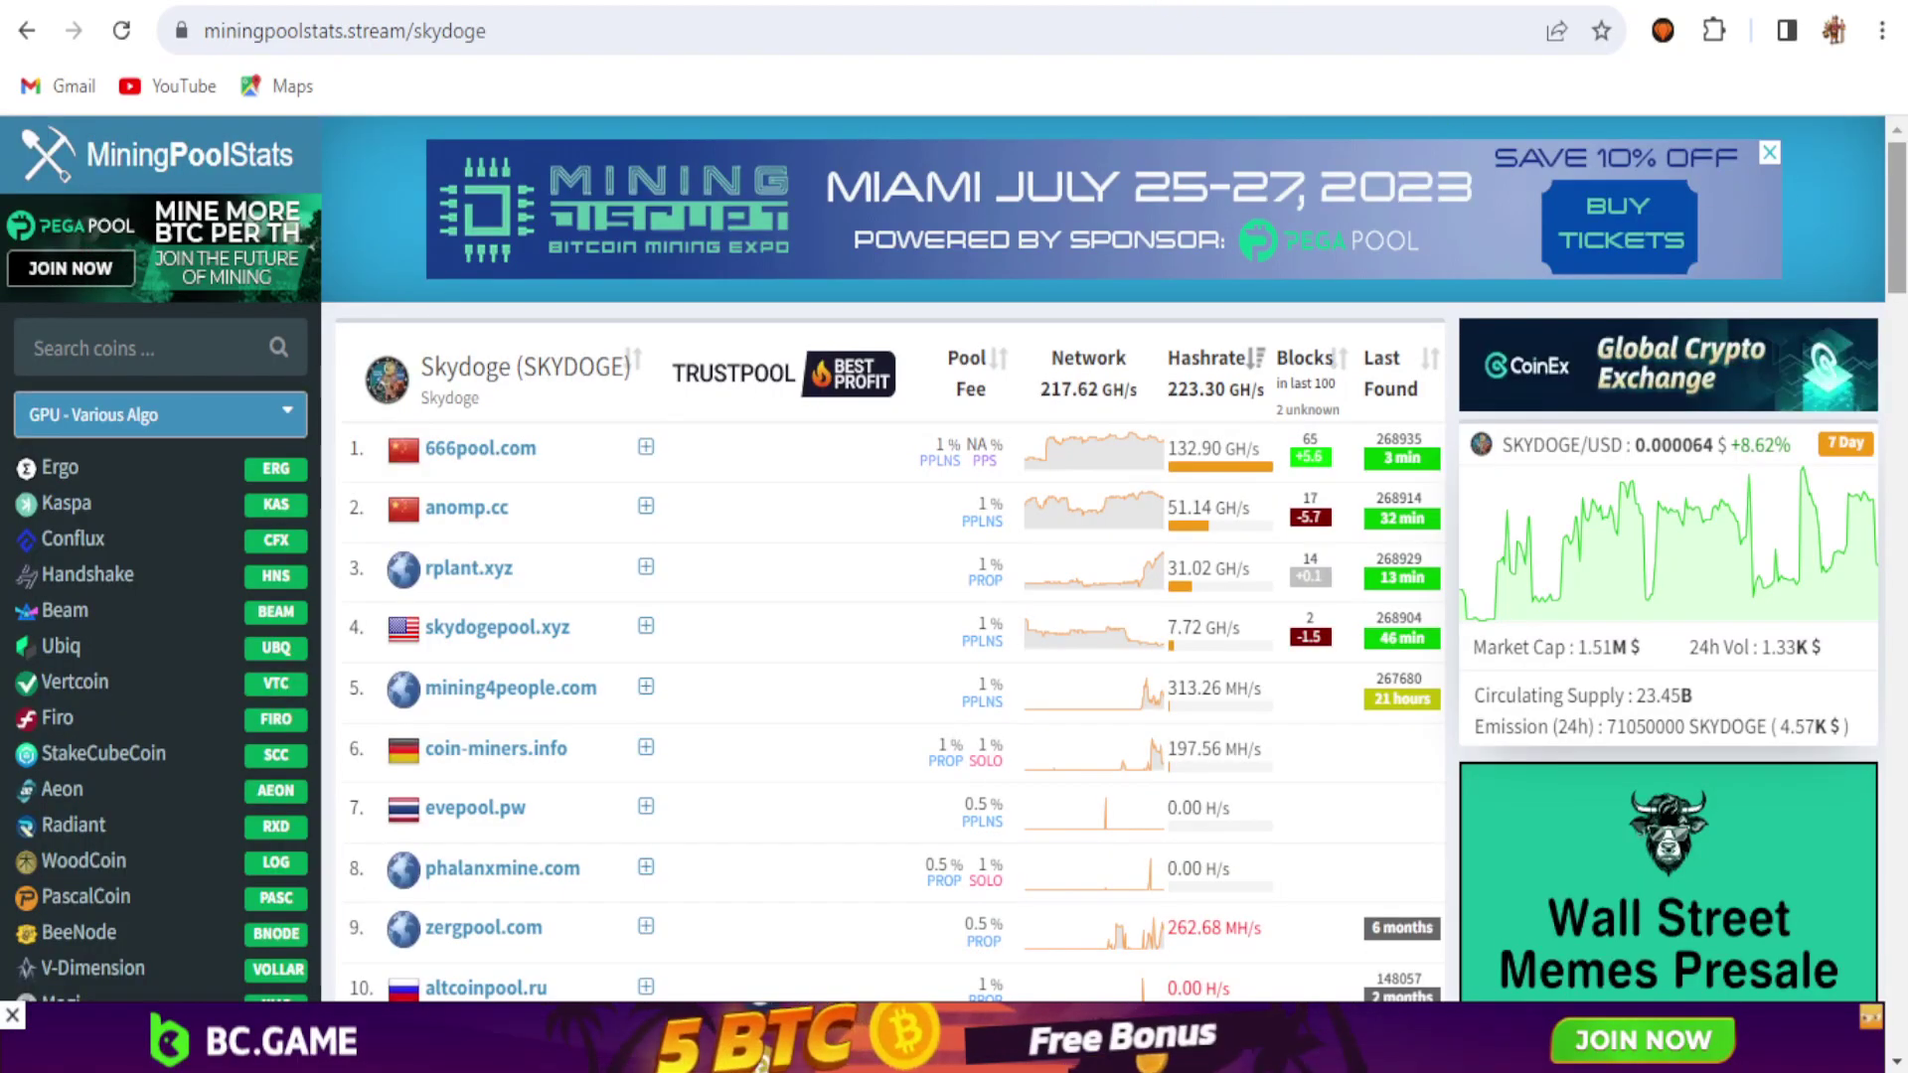
{"action": "scroll", "coordinate": [954, 594], "scroll_direction": "down", "scroll_amount": 2}
{"action": "scroll", "coordinate": [954, 594], "scroll_direction": "down", "scroll_amount": 2}
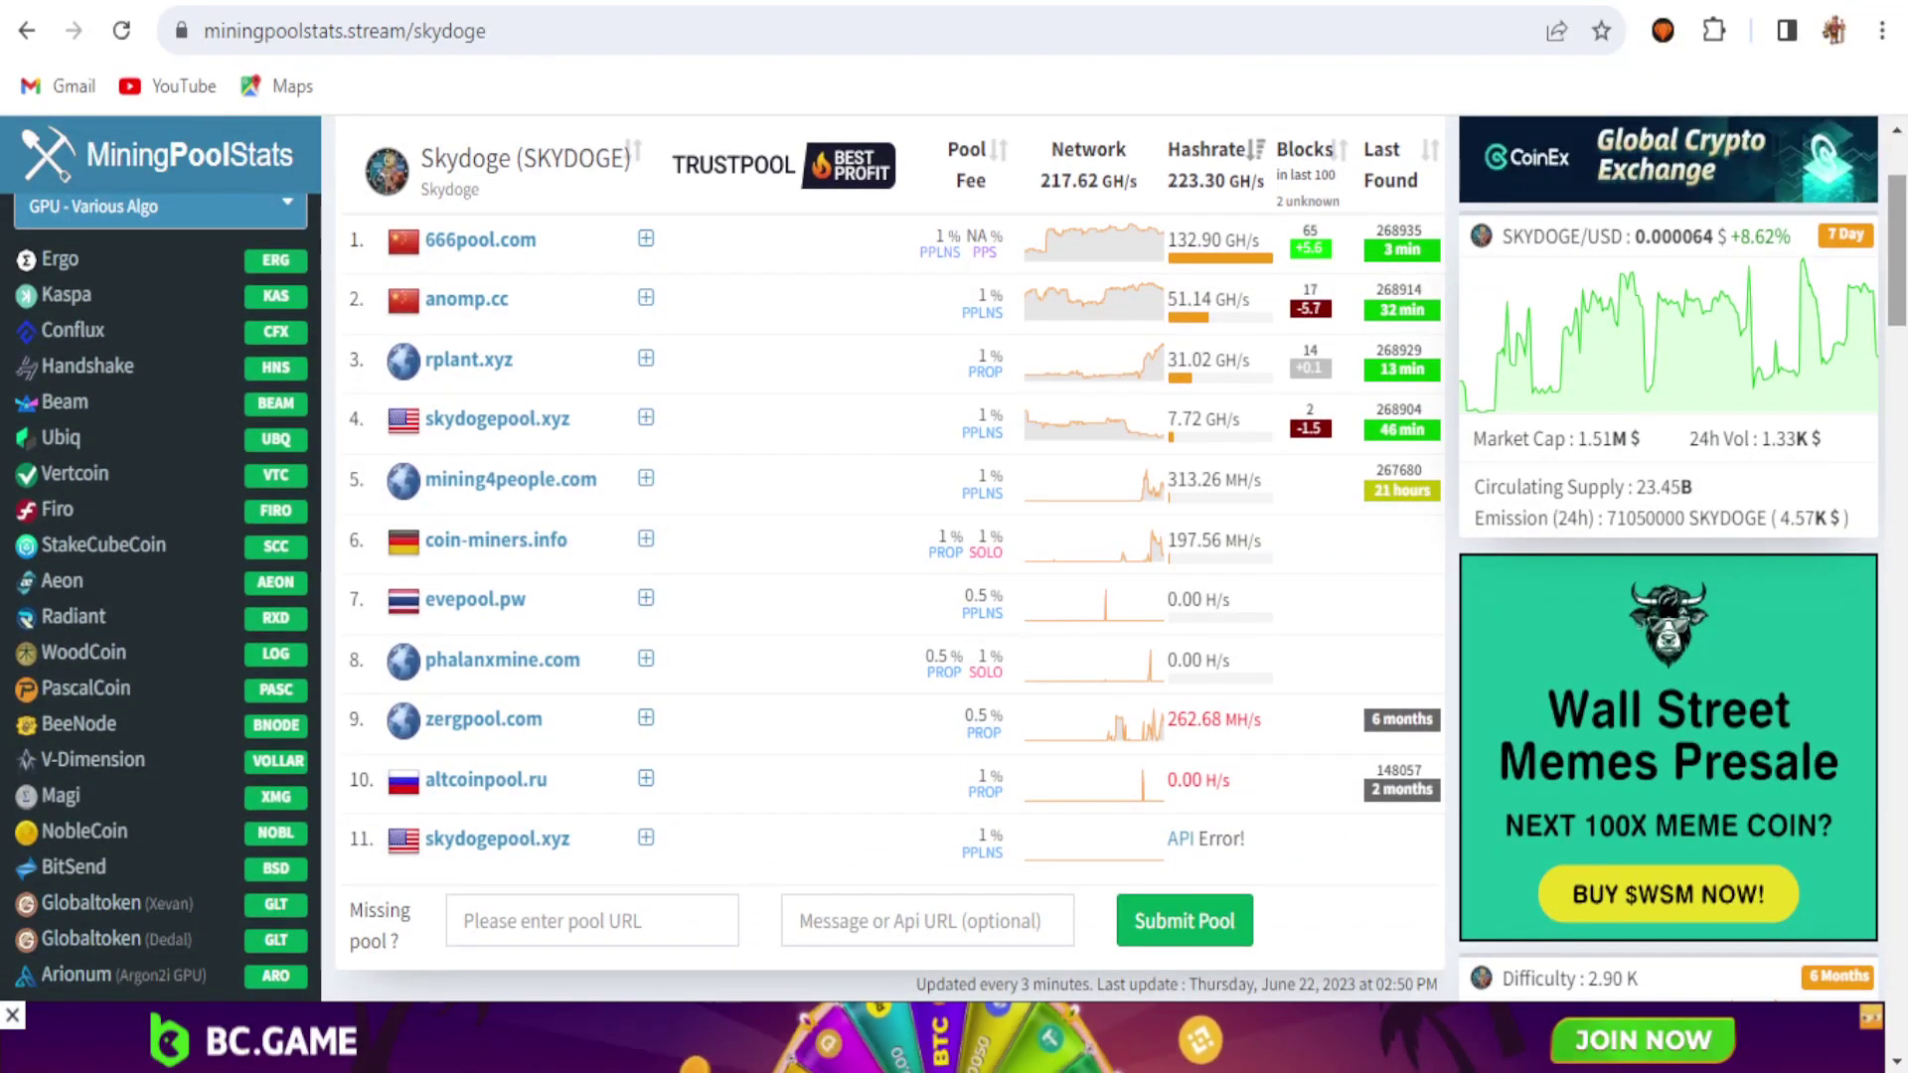
{"action": "left_click", "coordinate": [469, 360]}
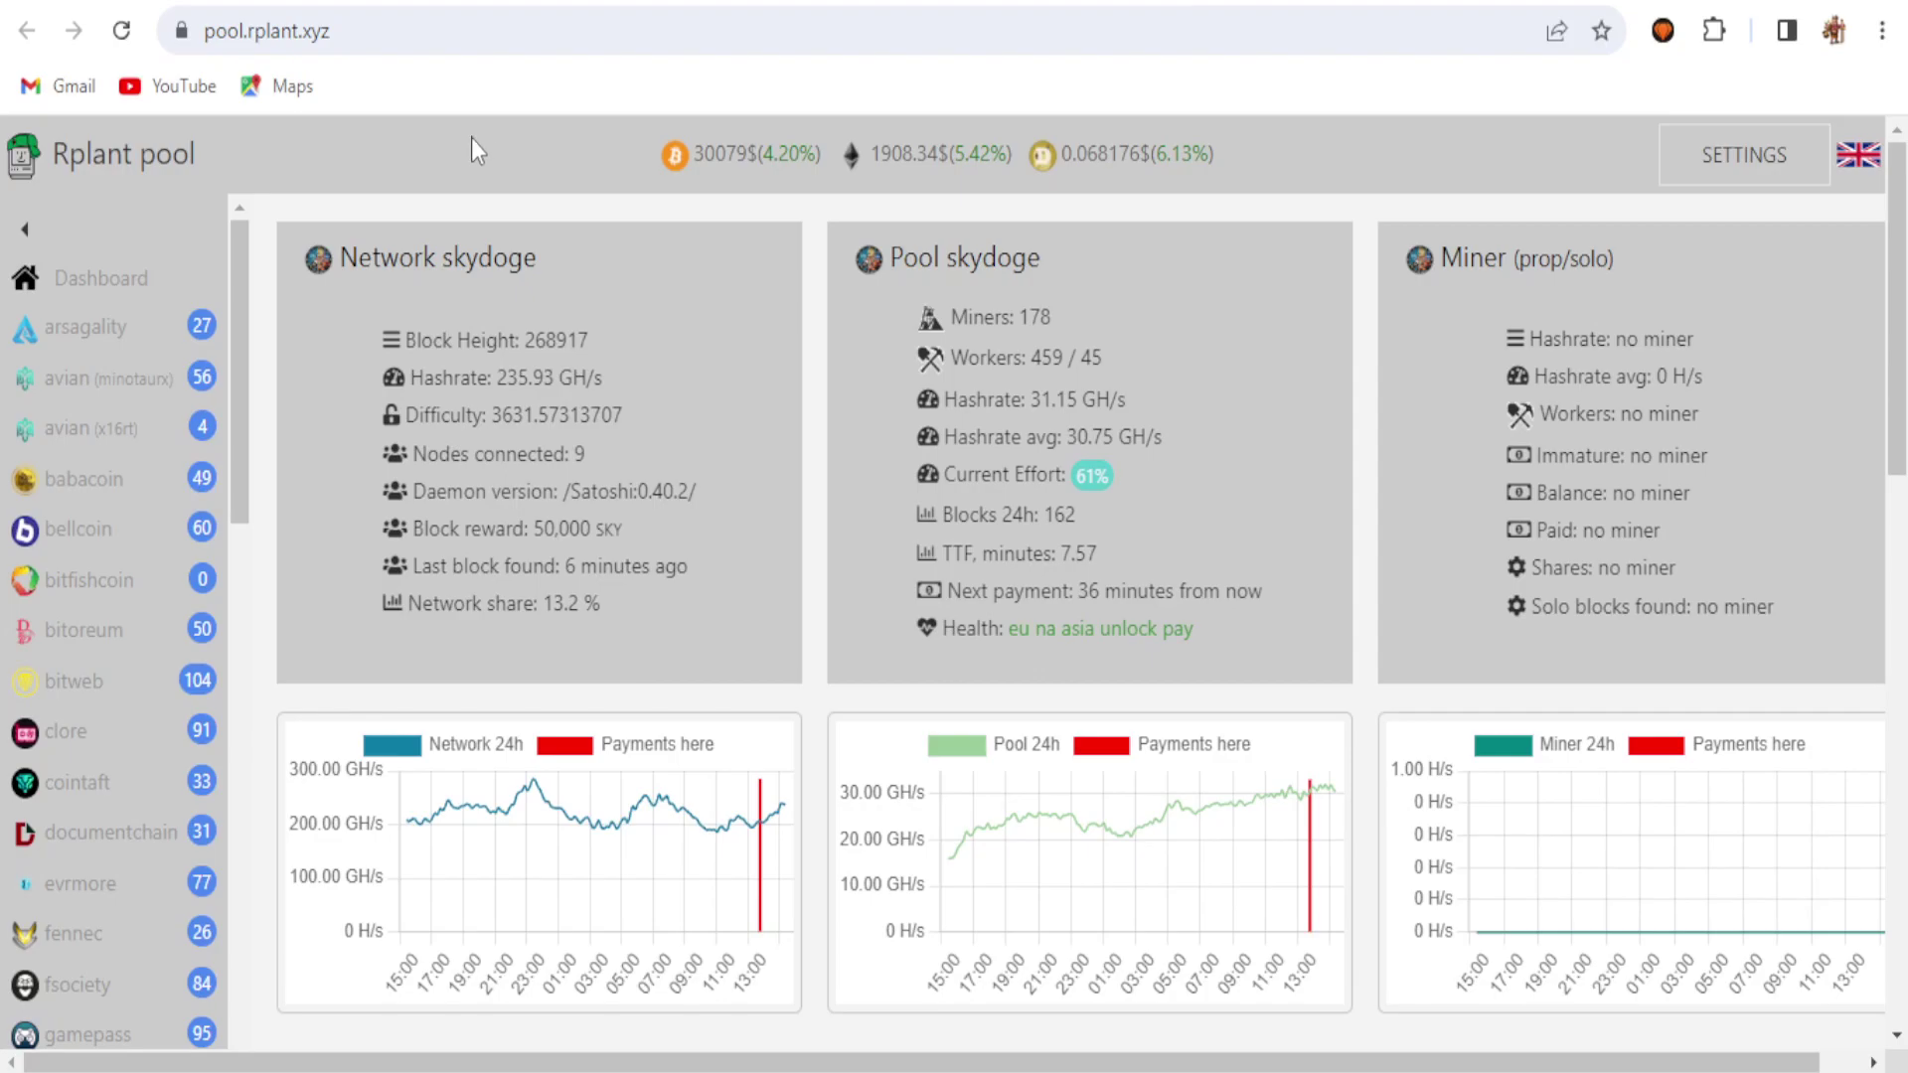
- Compare the RTX 3060's Skydoge hashrate on the Hive OS worker overview with the medium overclock estimates at hashrate.no
{"action": "key", "text": "ctrl+Tab"}
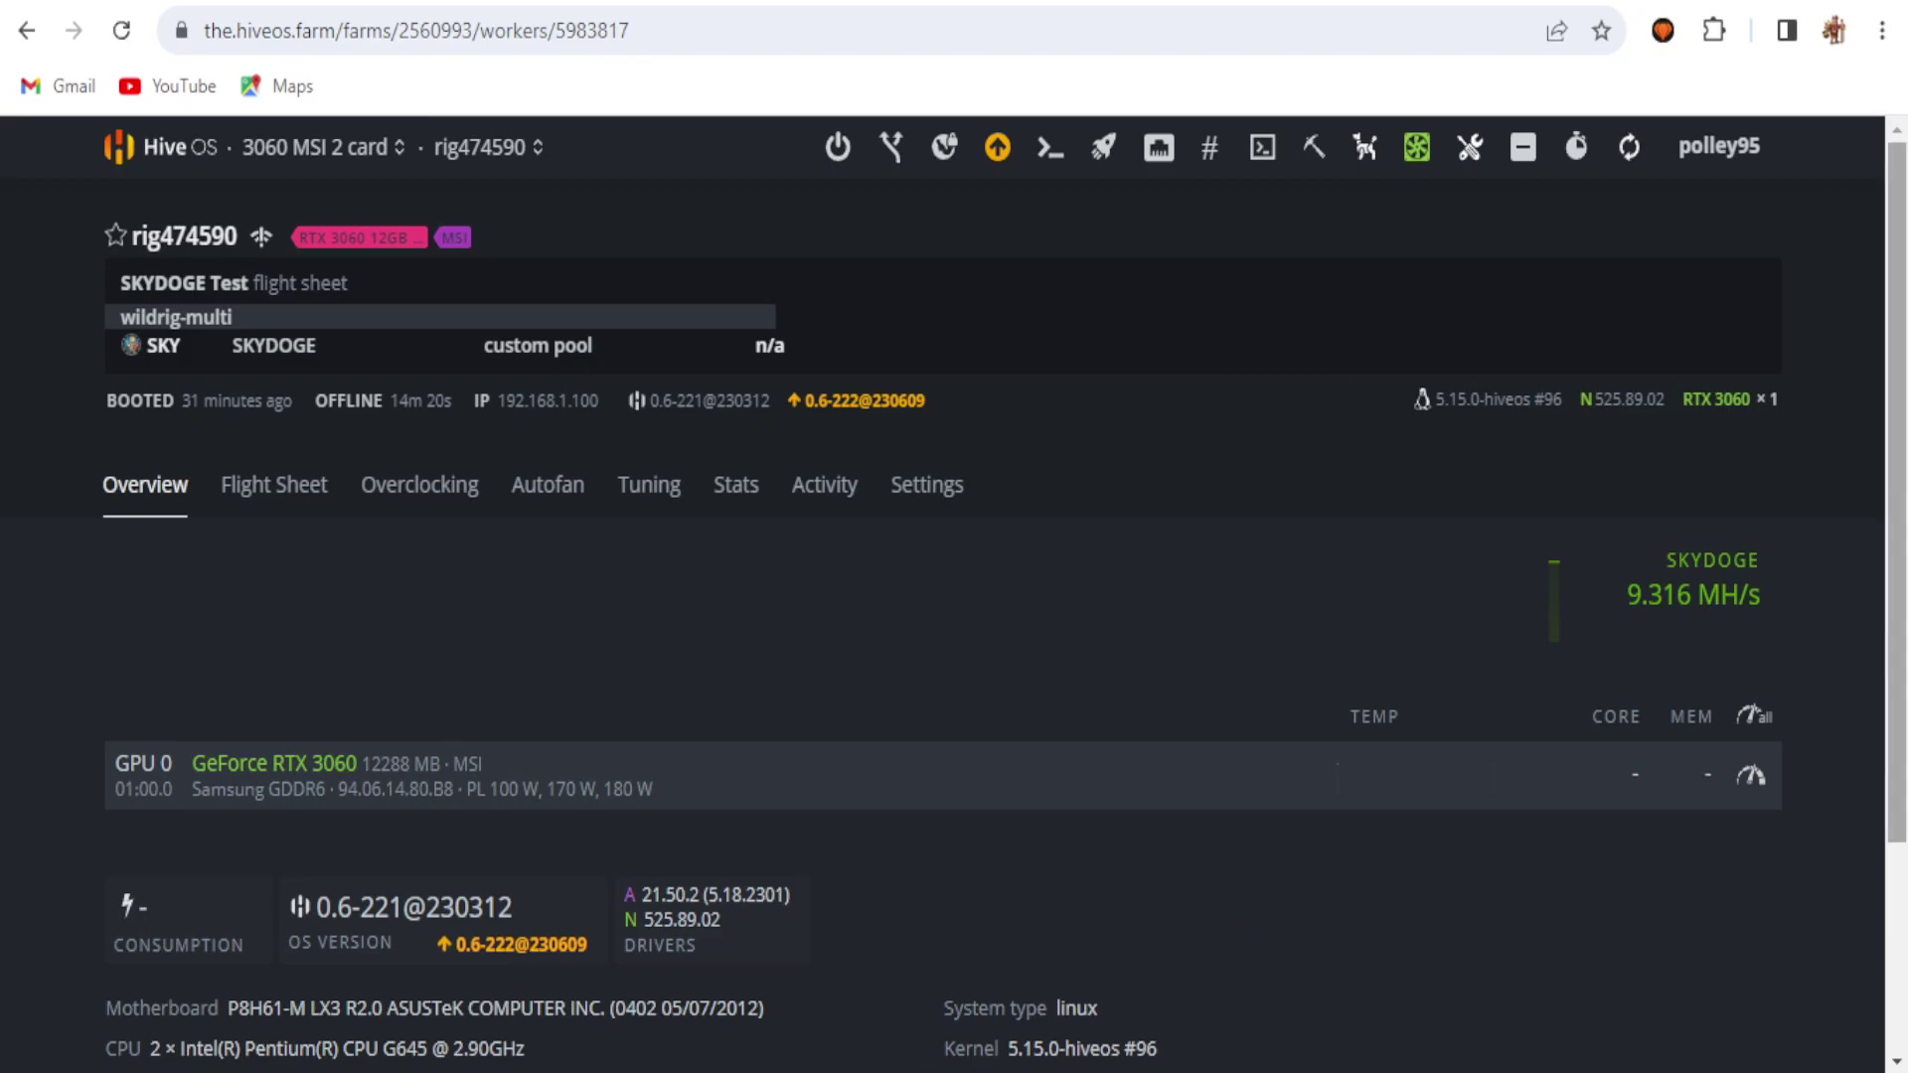
{"action": "scroll", "coordinate": [1807, 610], "scroll_direction": "down", "scroll_amount": 1}
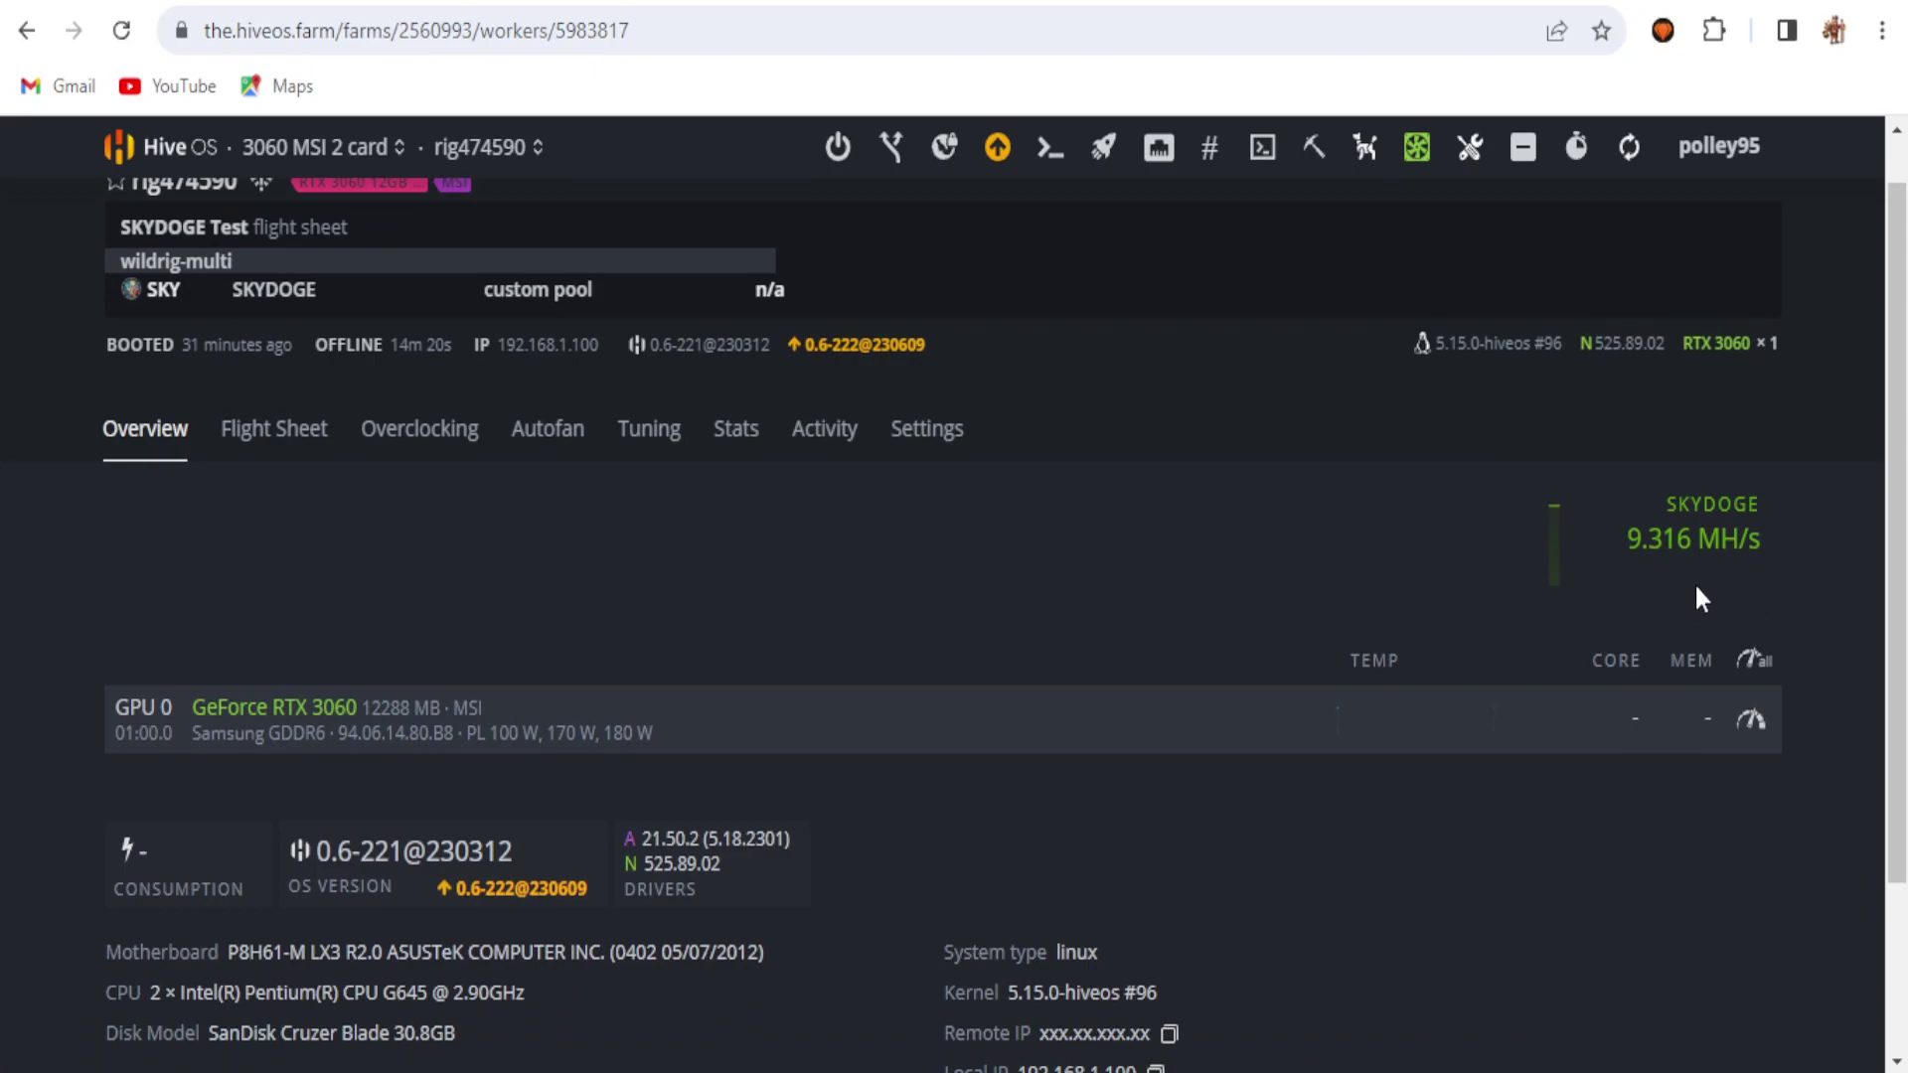
{"action": "left_click", "coordinate": [1045, 3]}
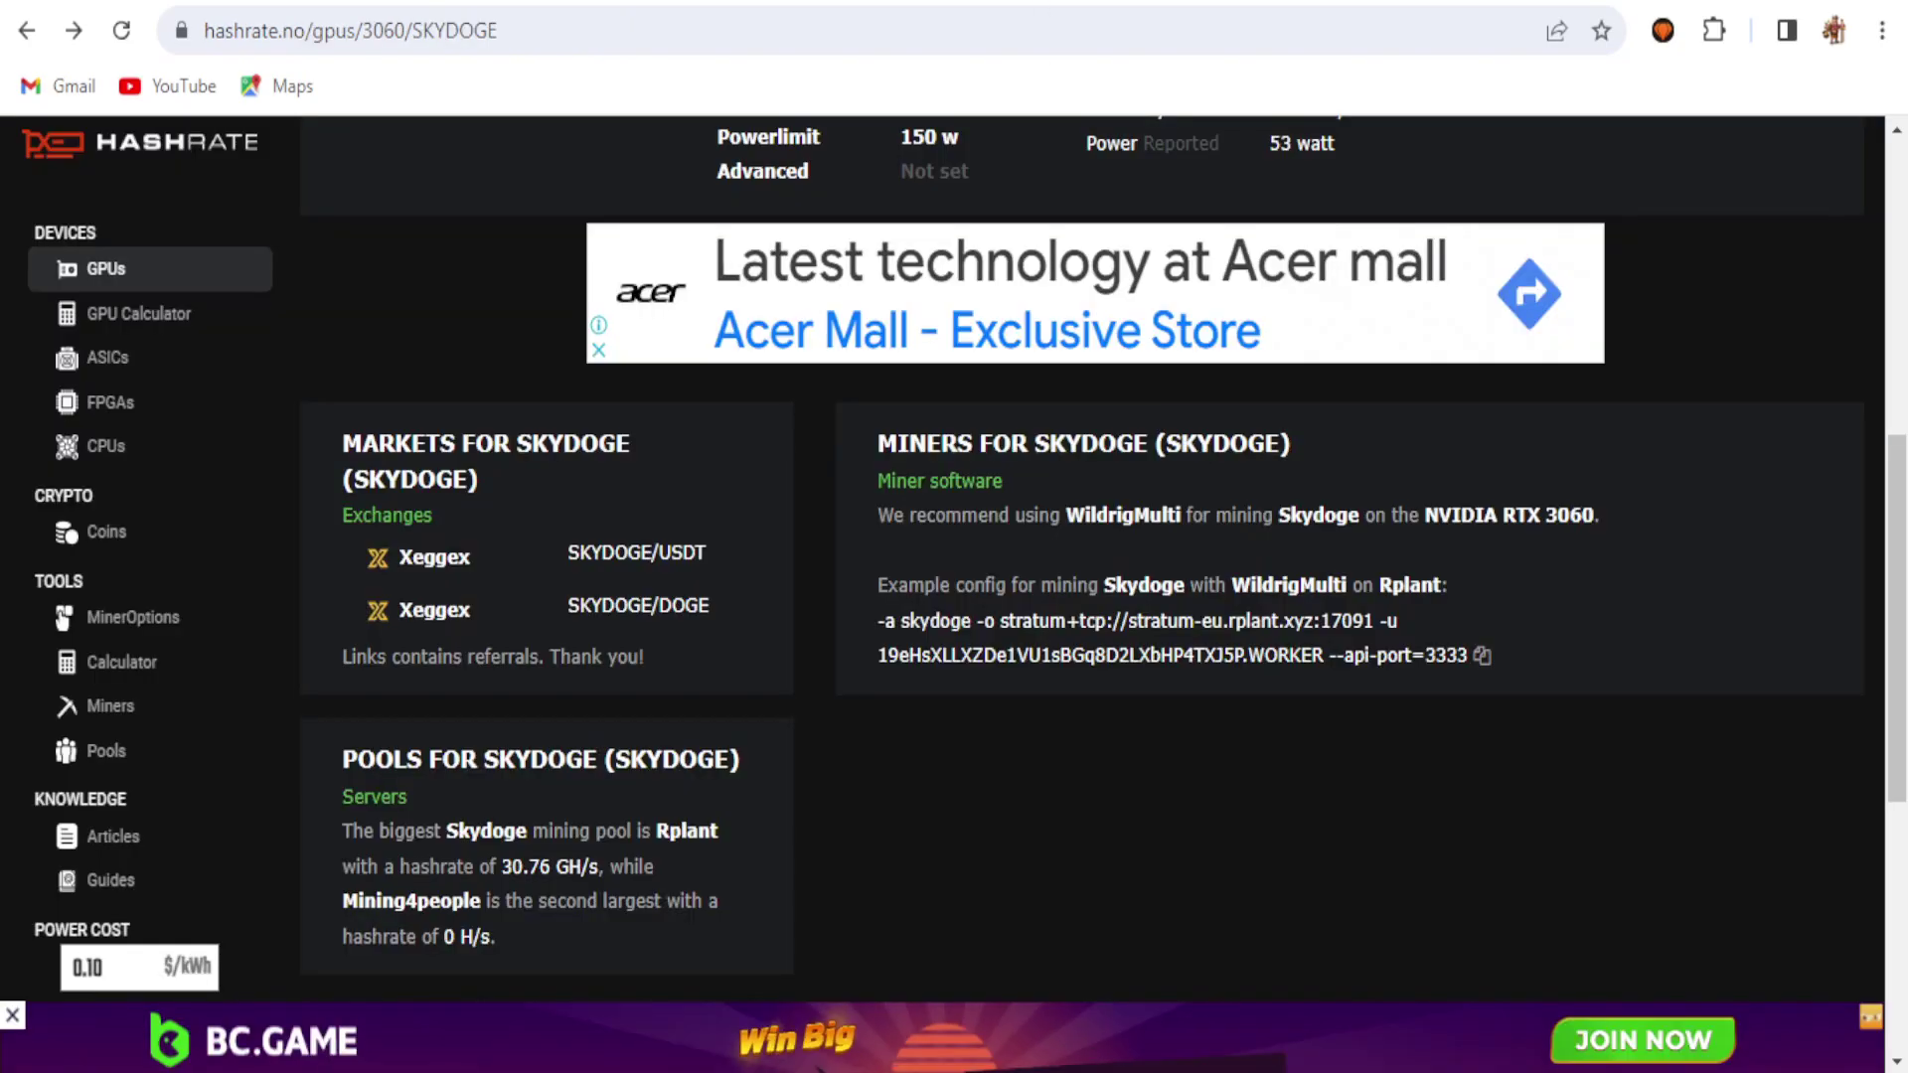
{"action": "left_click_drag", "start_coordinate": [1898, 467], "coordinate": [1898, 253]}
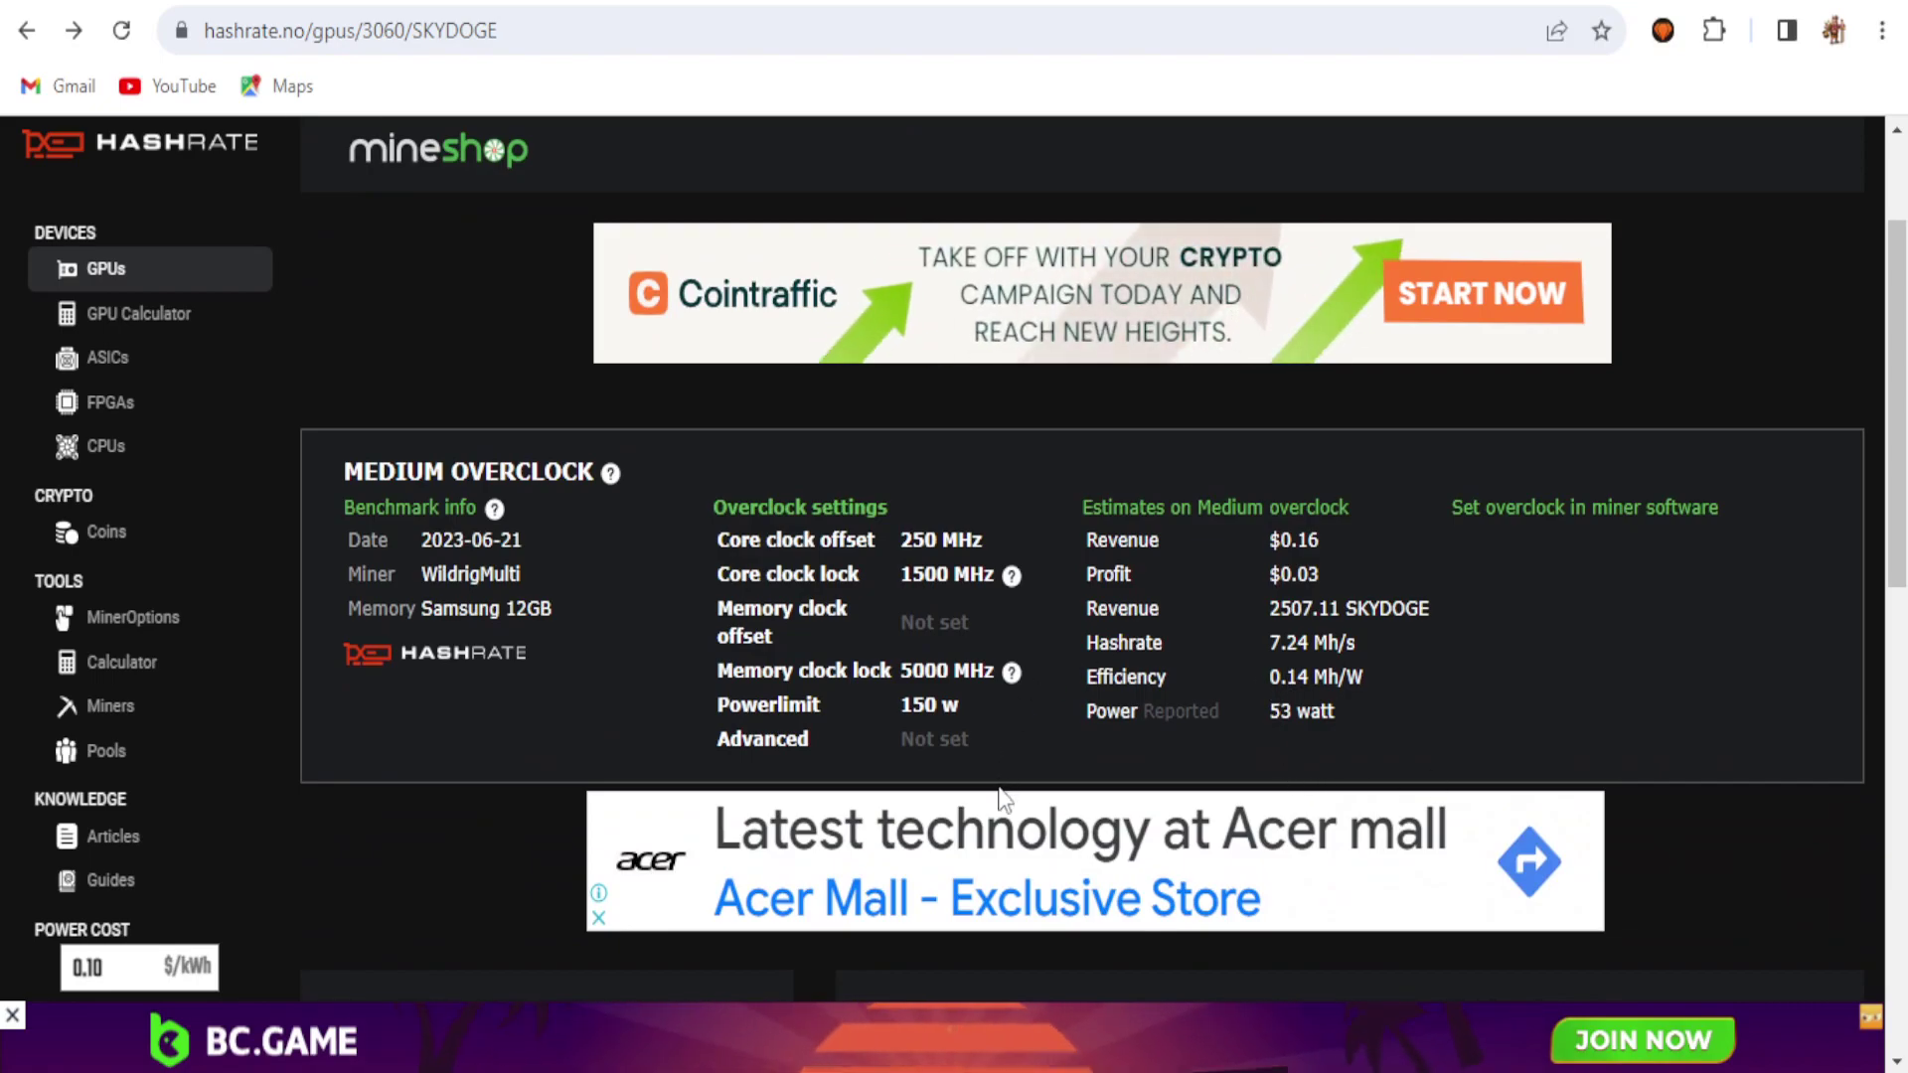
{"action": "mouse_move", "coordinate": [1011, 673]}
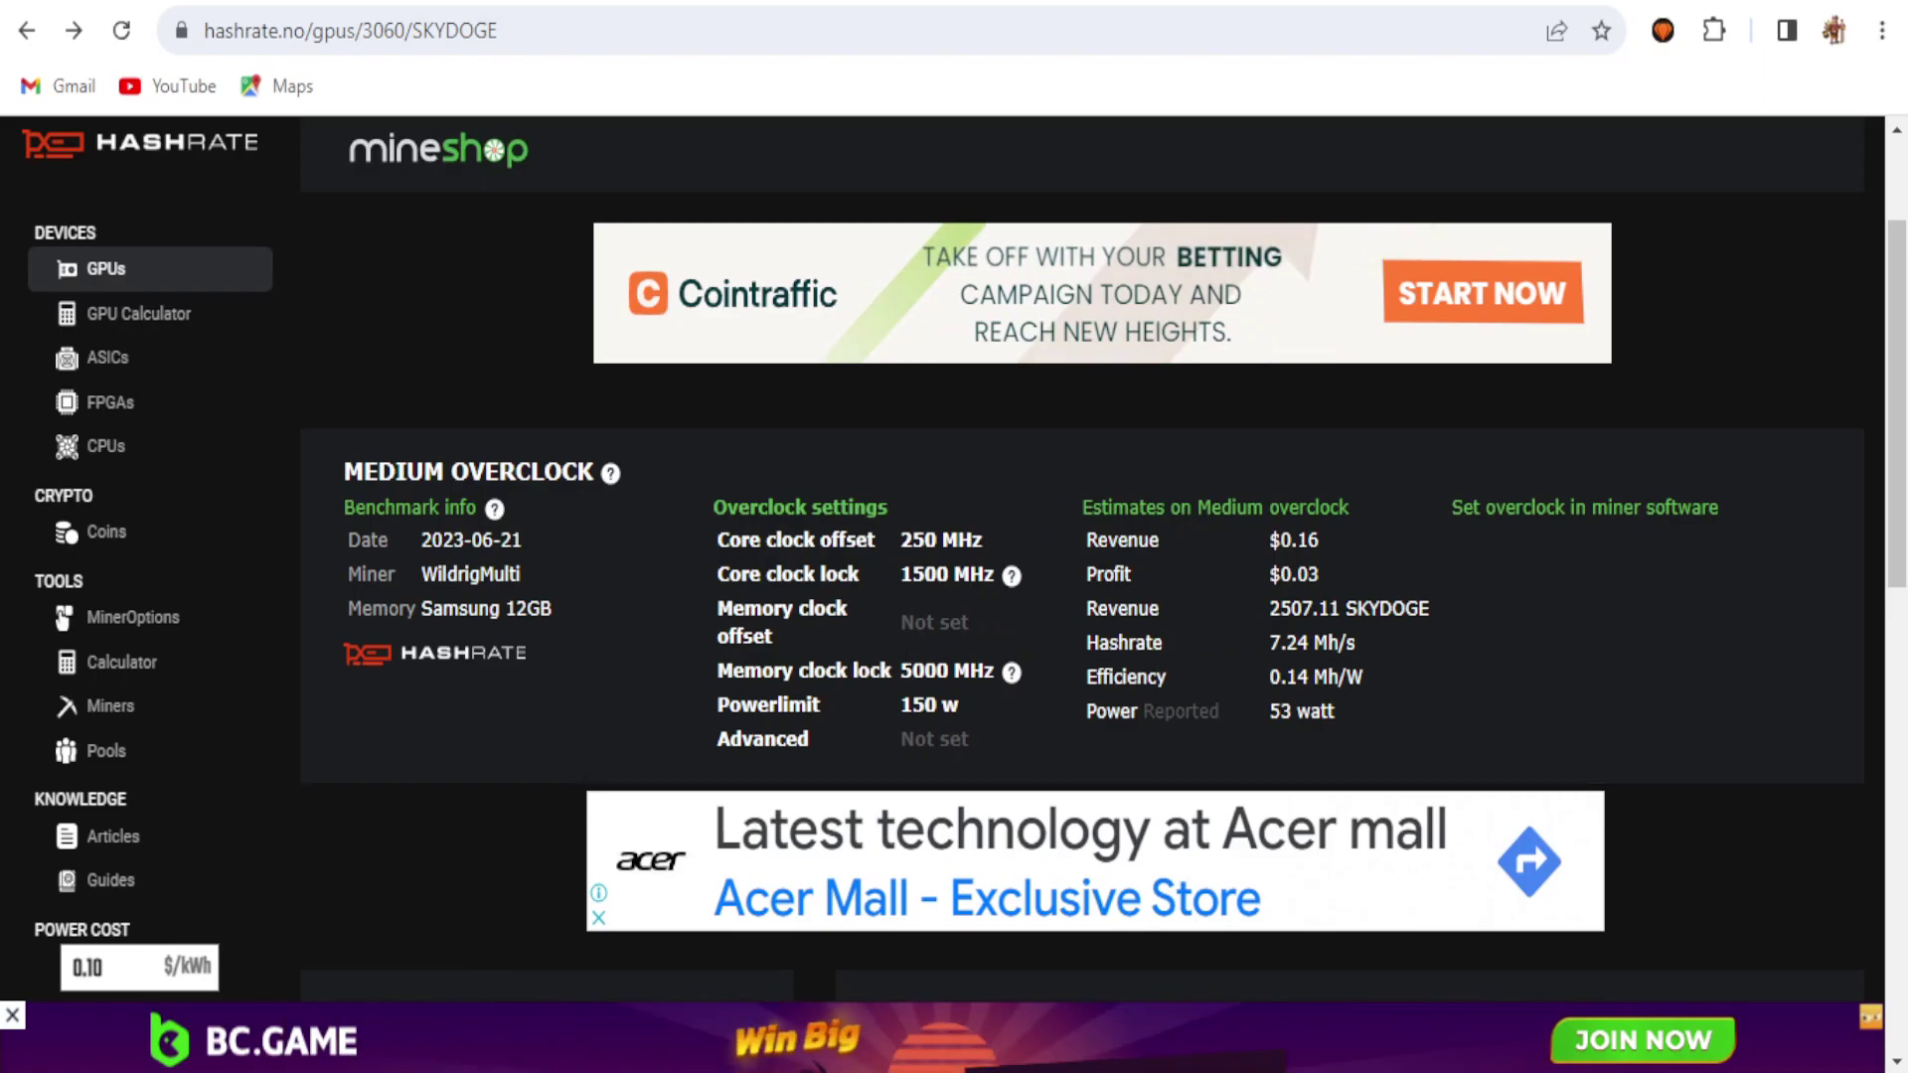
{"action": "key", "text": "ctrl+Tab"}
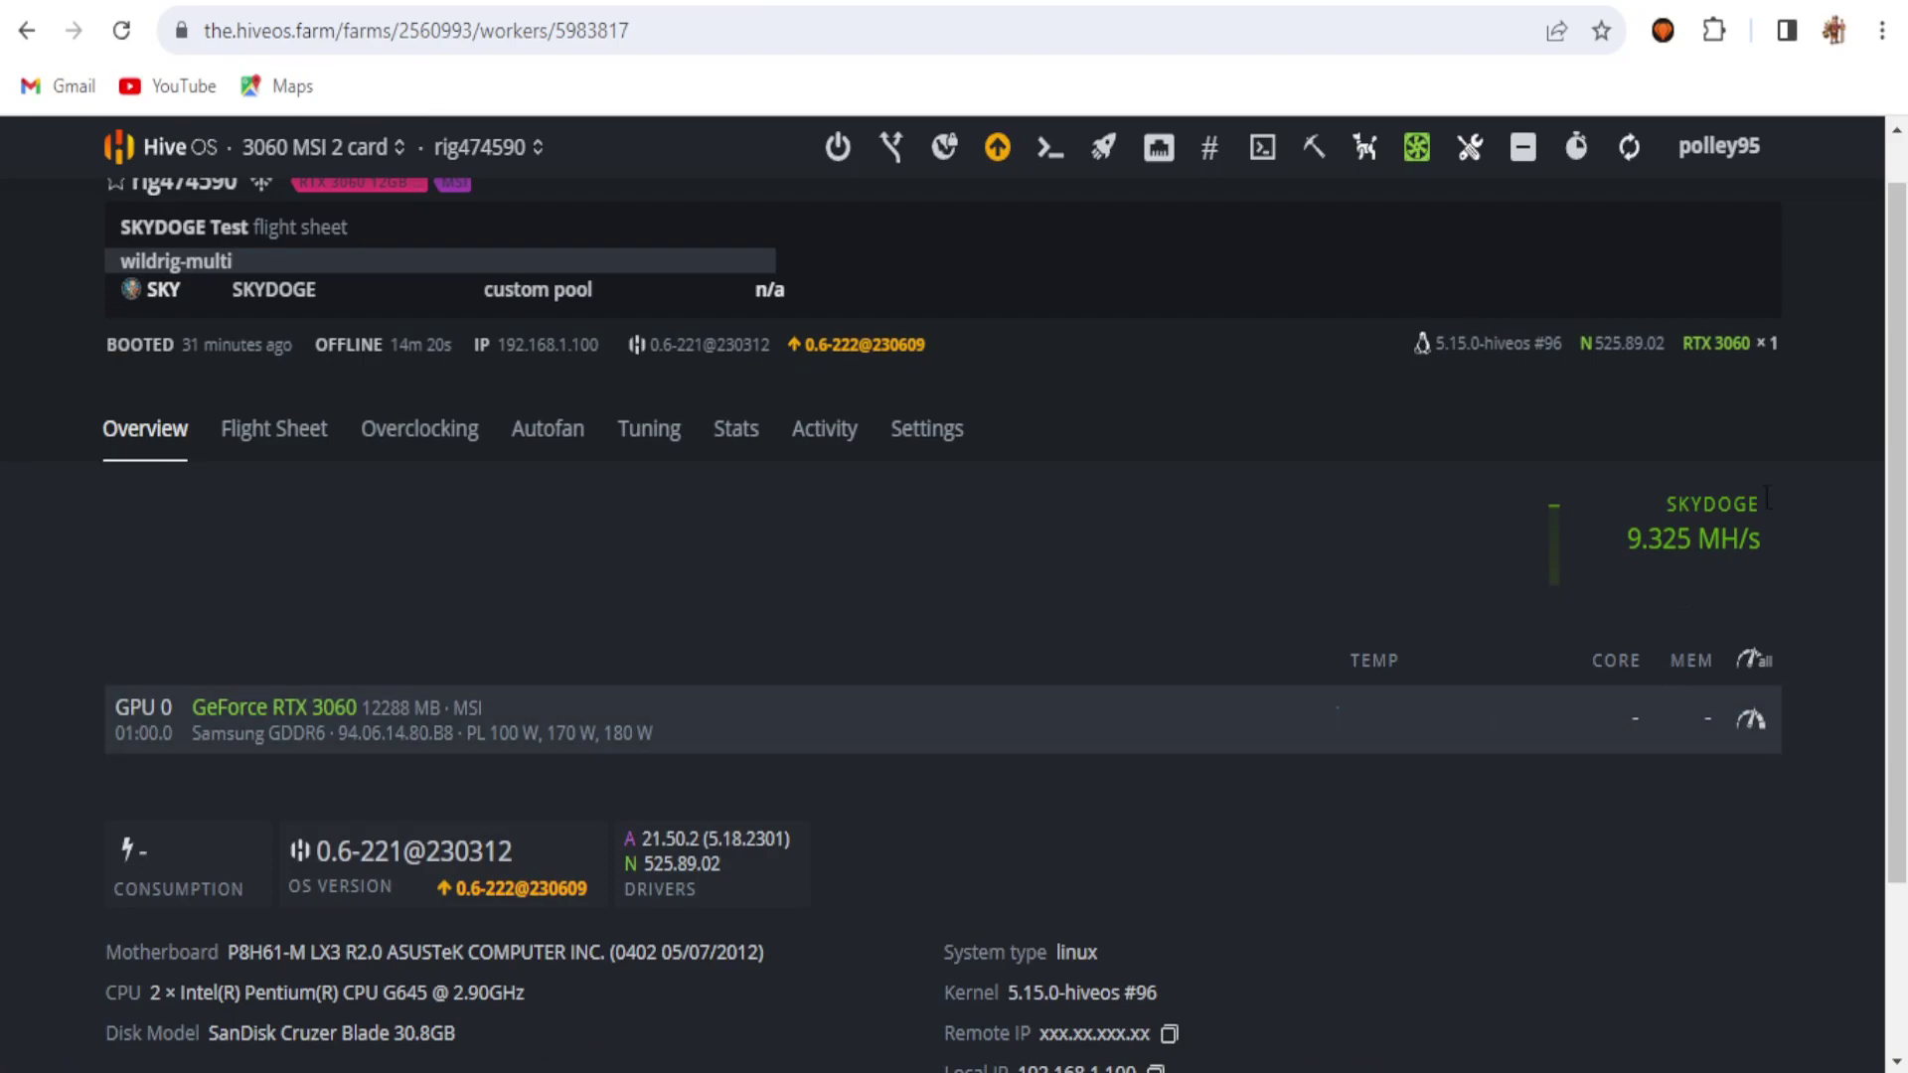
{"action": "key", "text": "ctrl+Tab"}
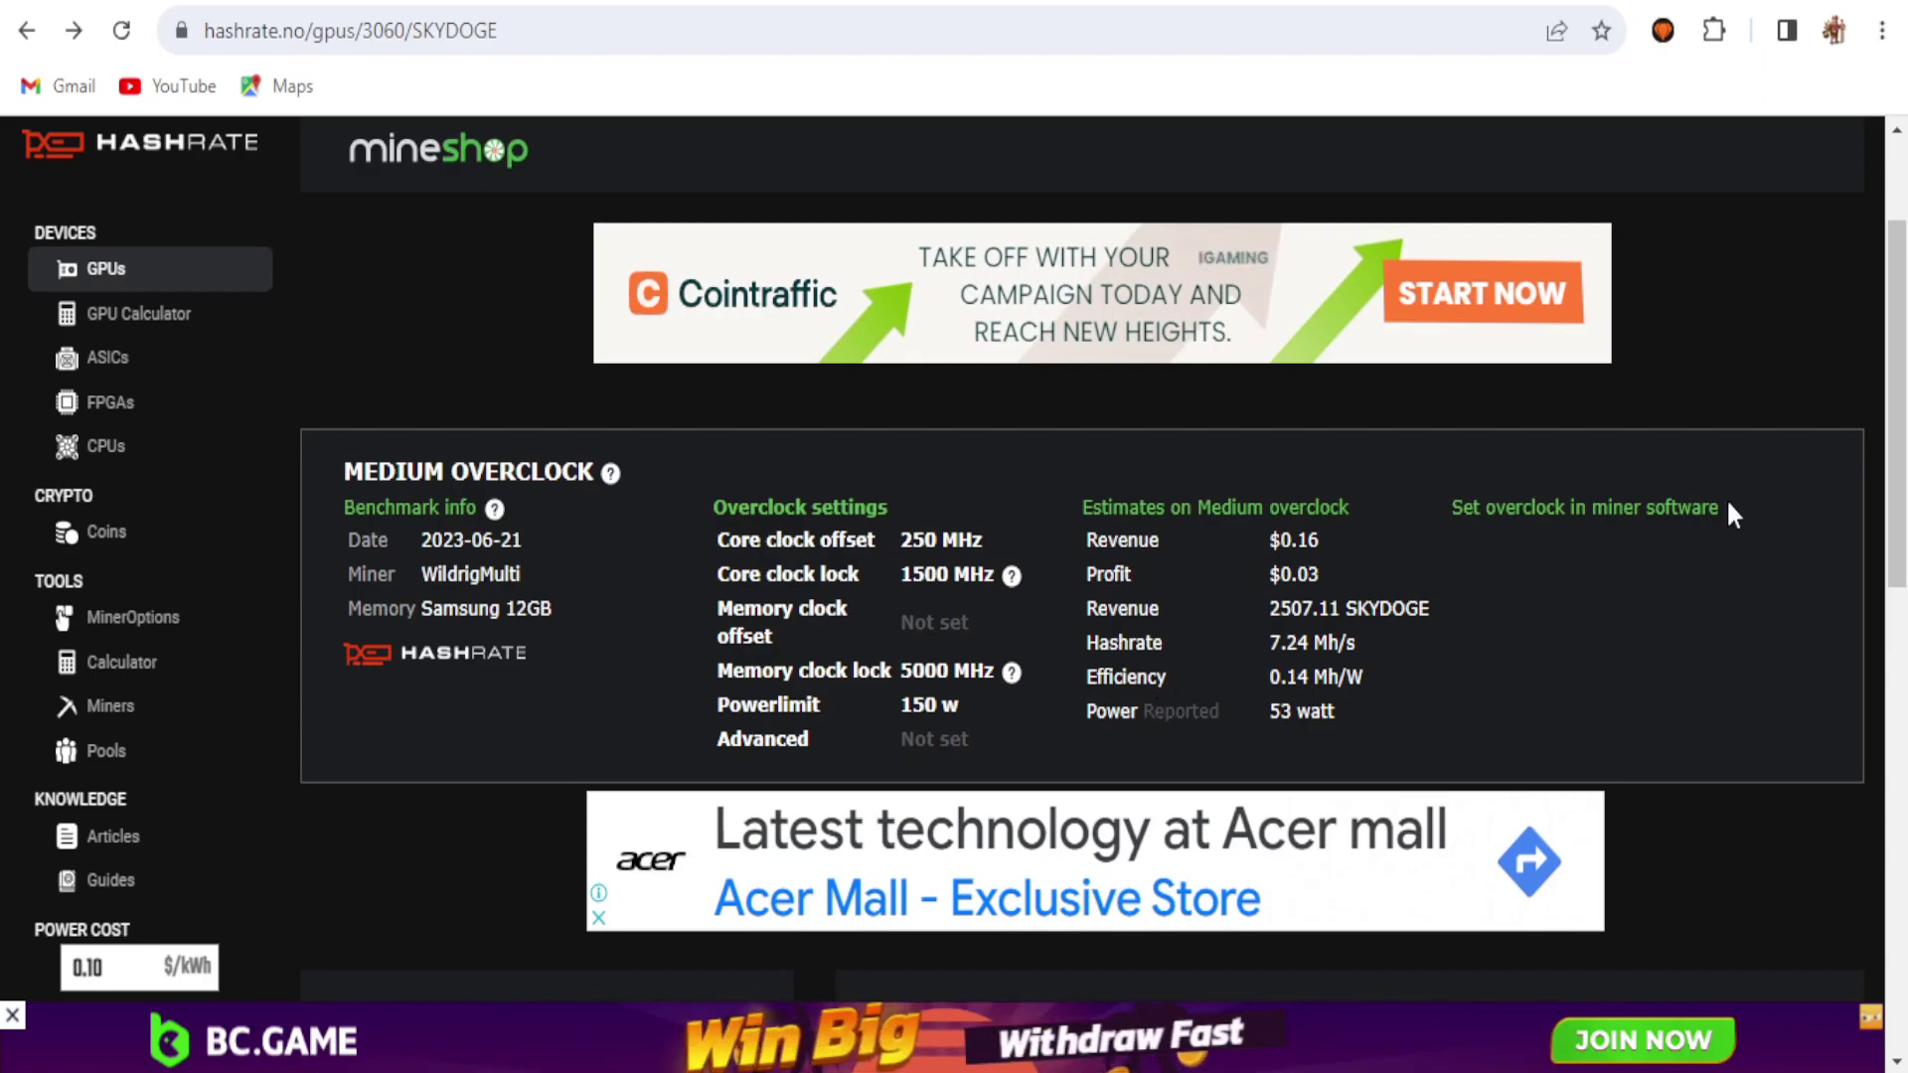
{"action": "key", "text": "ctrl+Tab"}
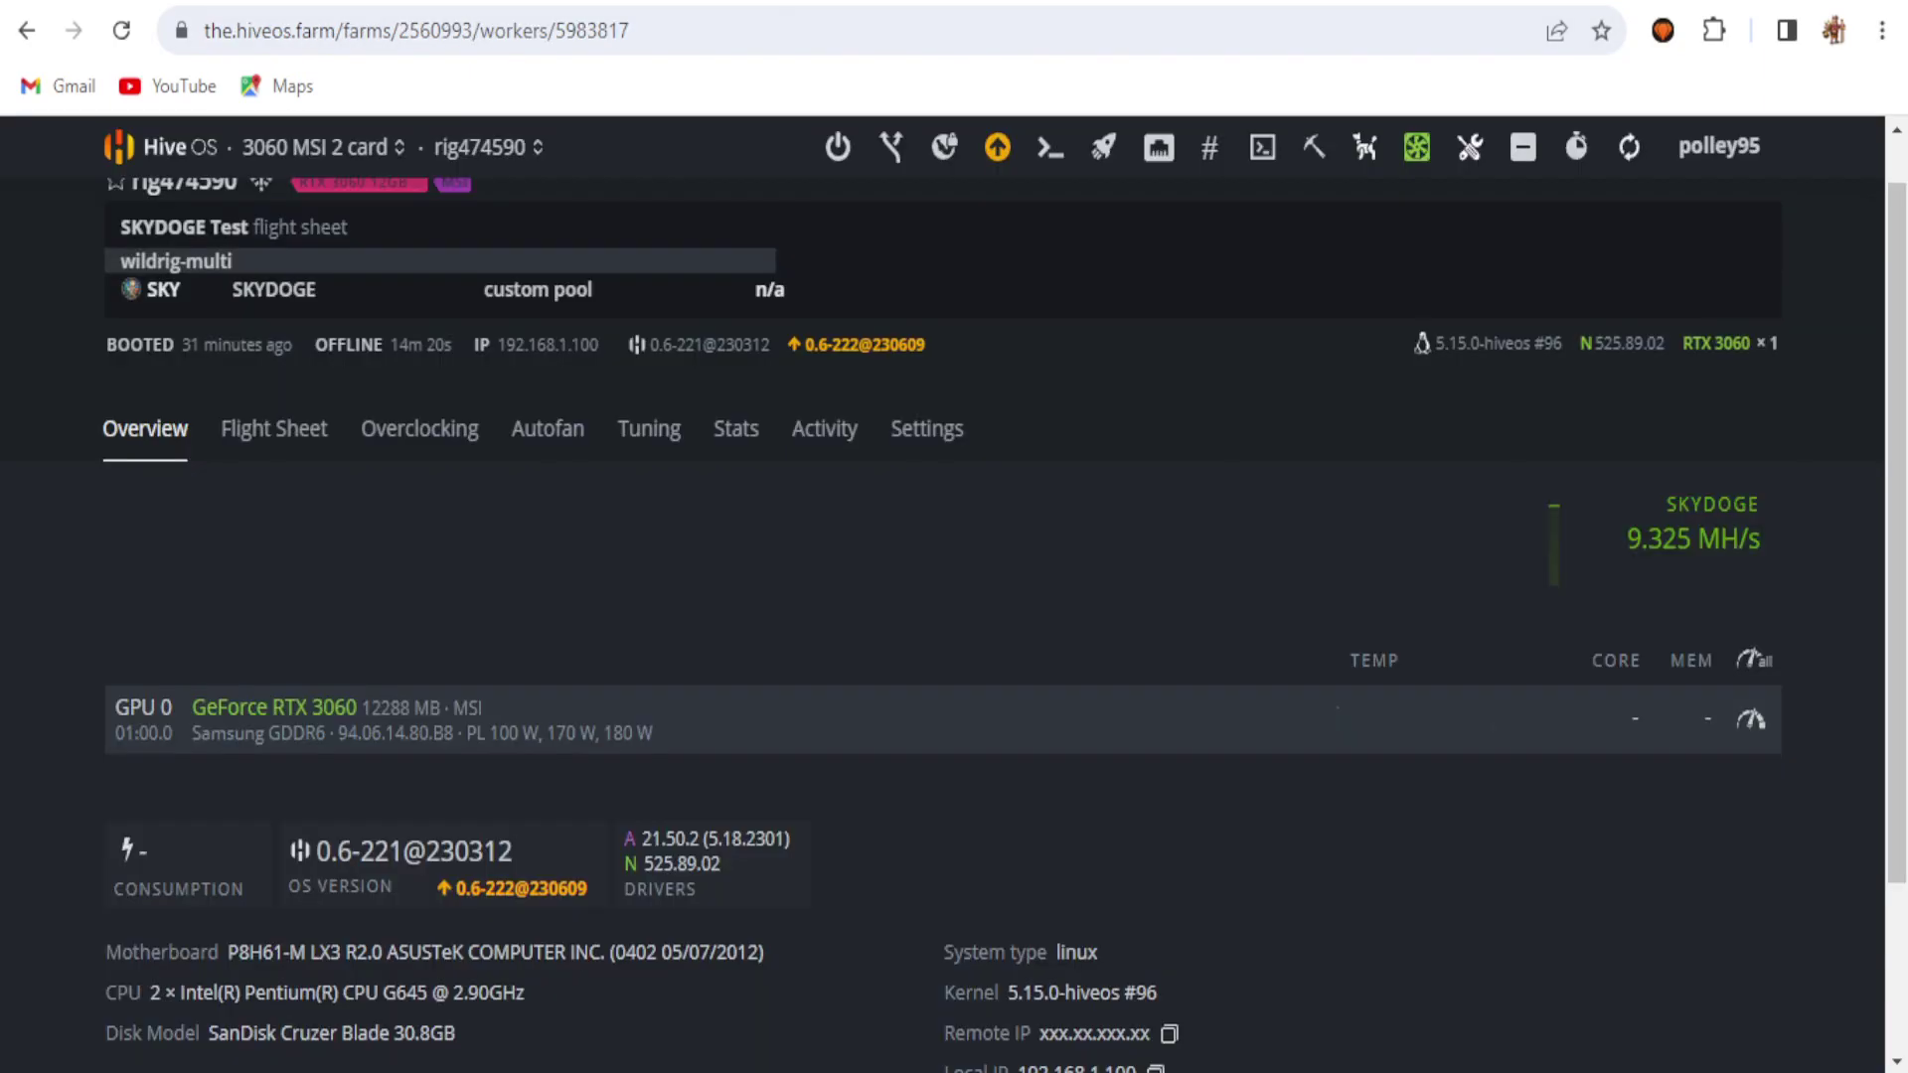
- Open the 3060 MSI 2 card farm's wallets in Hive OS and inspect the SKYDOGE wallet's details without editing it
{"action": "scroll", "coordinate": [775, 517], "scroll_direction": "up", "scroll_amount": 1}
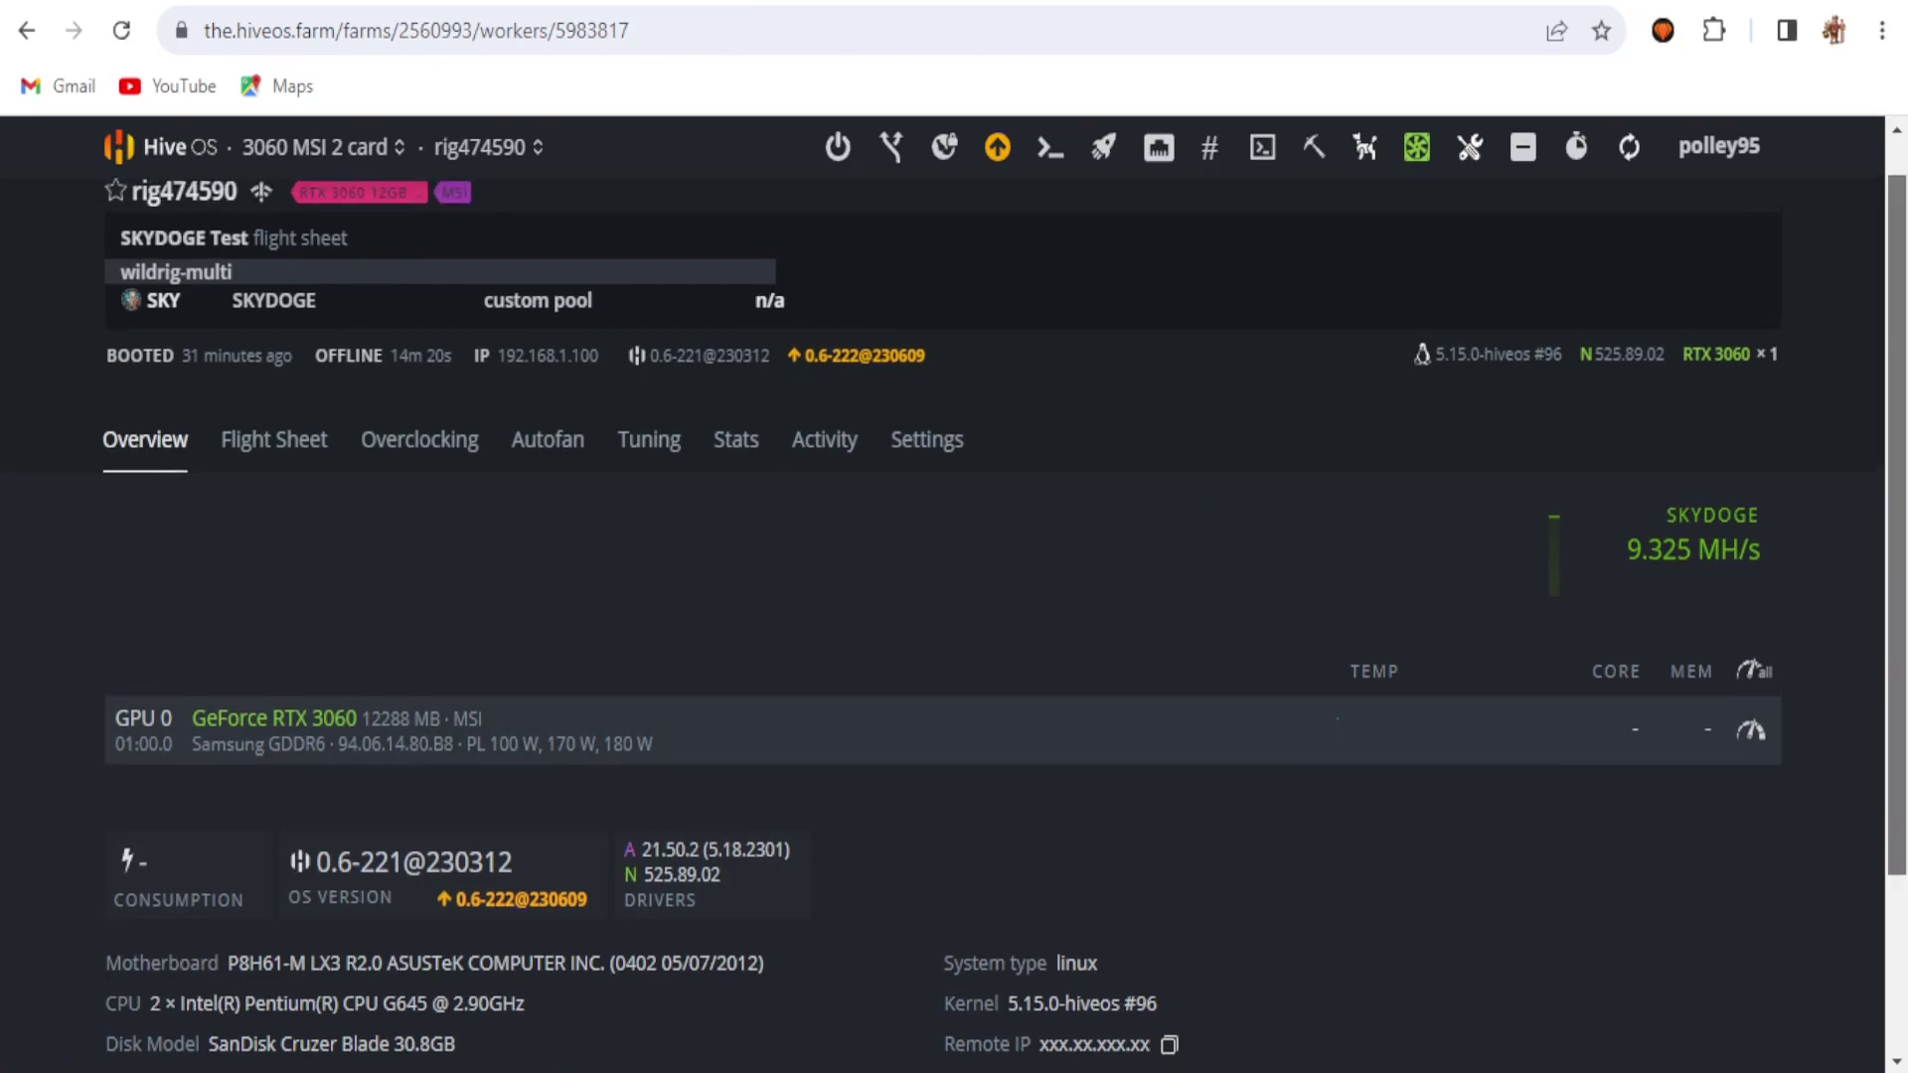
{"action": "left_click", "coordinate": [154, 149]}
{"action": "left_click", "coordinate": [257, 604]}
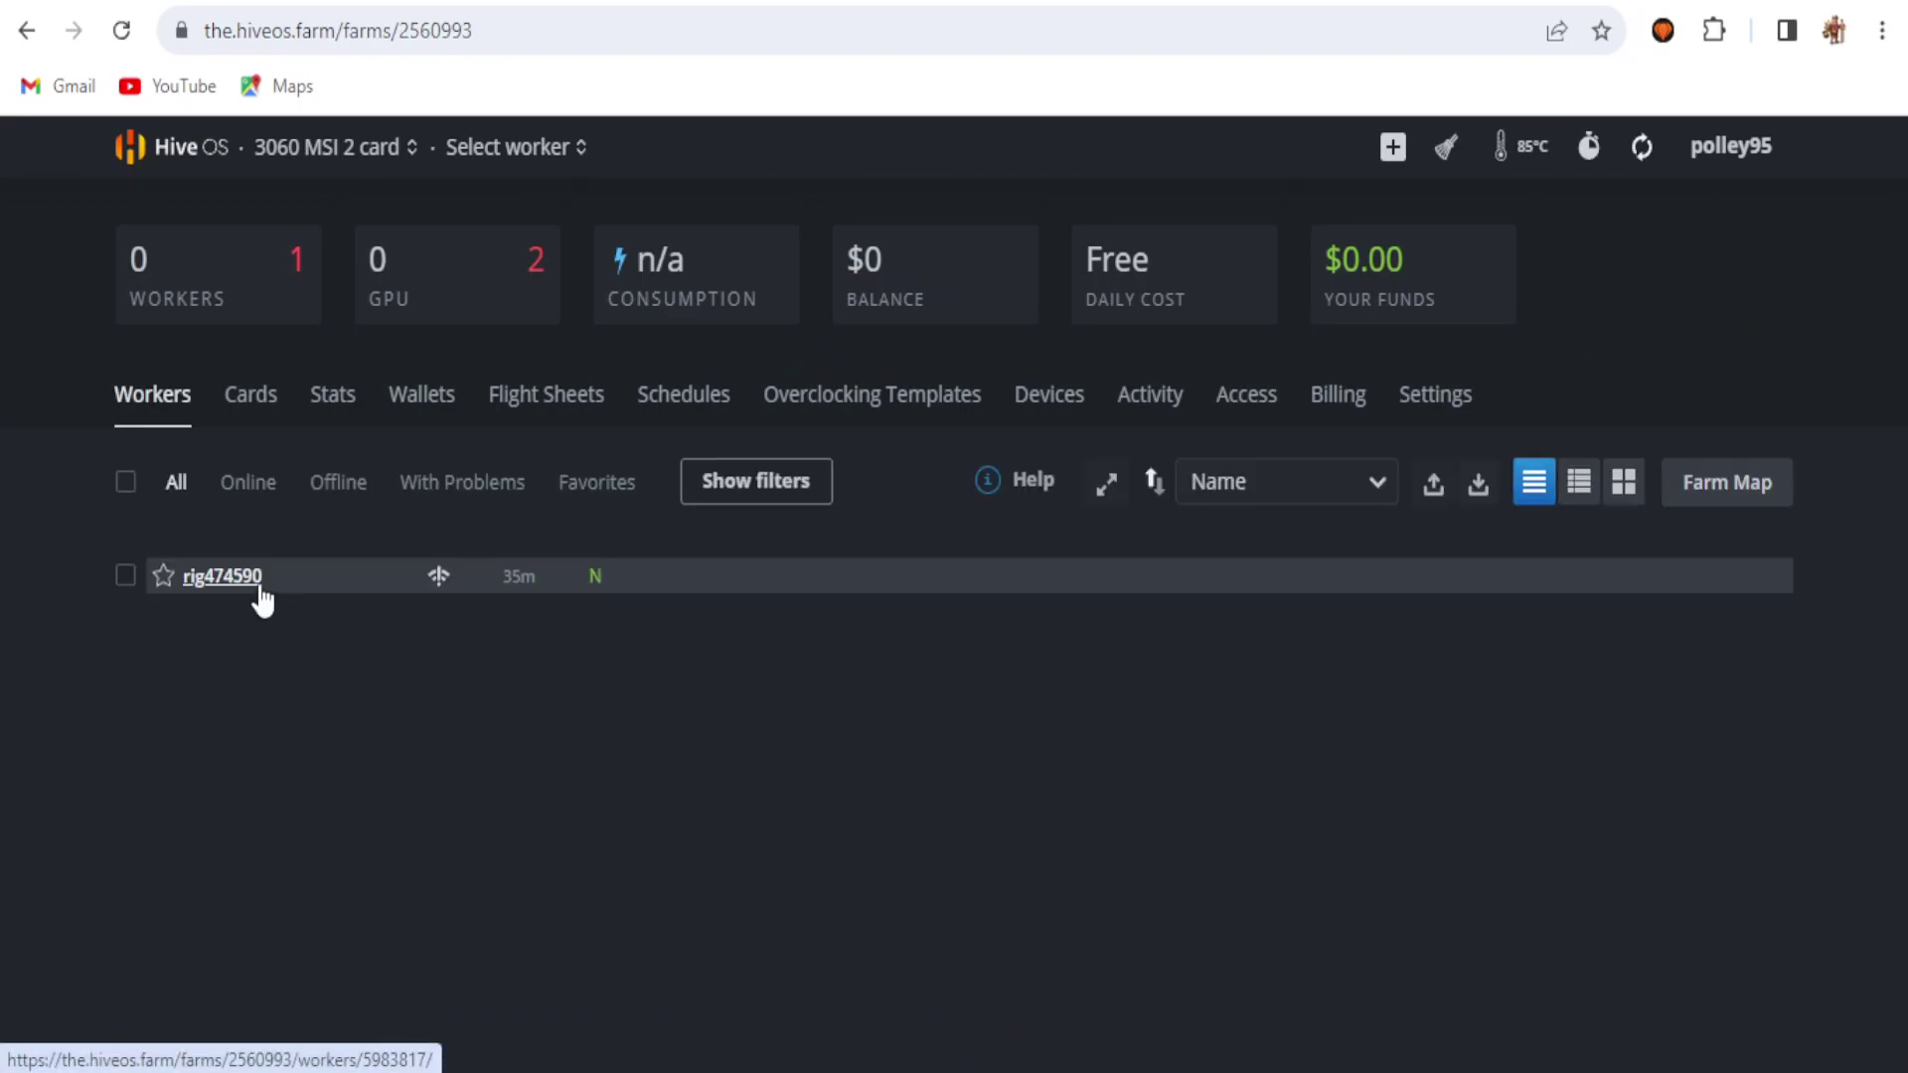
{"action": "left_click", "coordinate": [407, 399]}
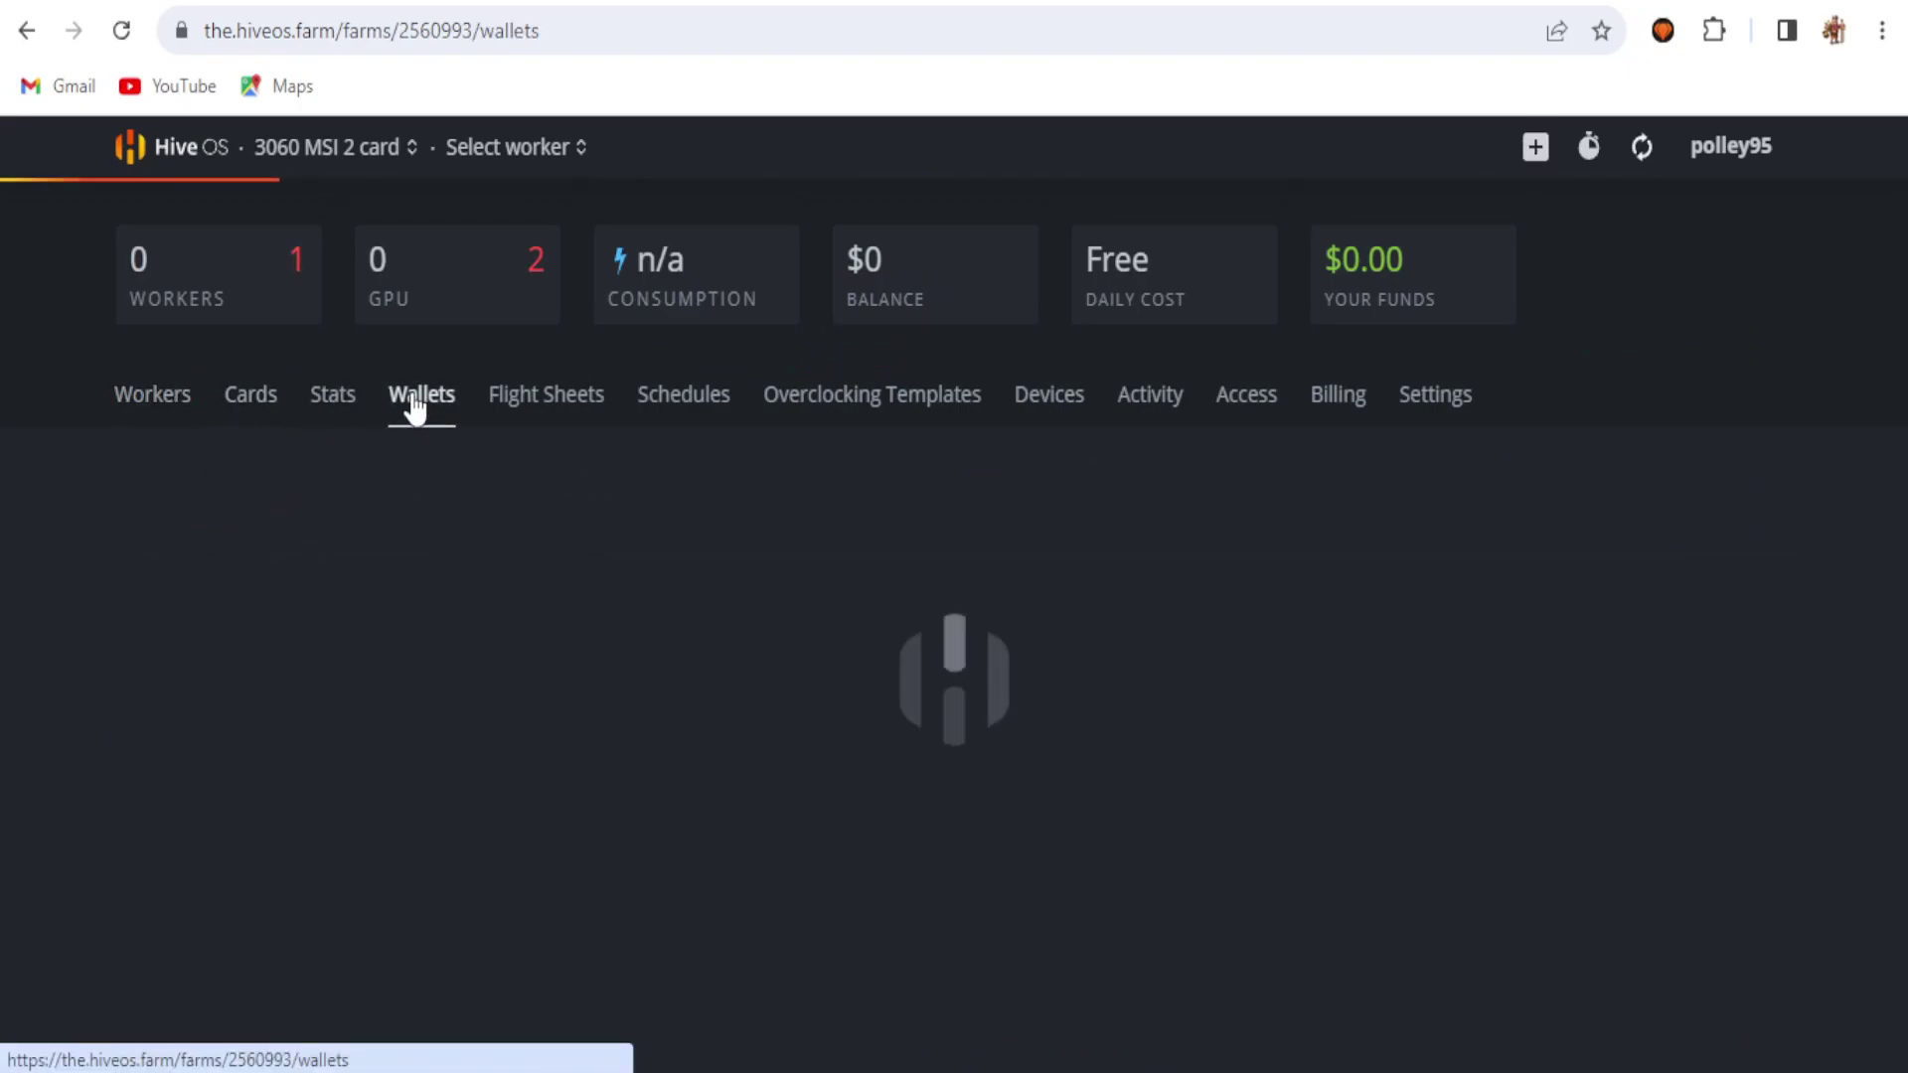
{"action": "scroll", "coordinate": [1878, 362], "scroll_direction": "down", "scroll_amount": 3}
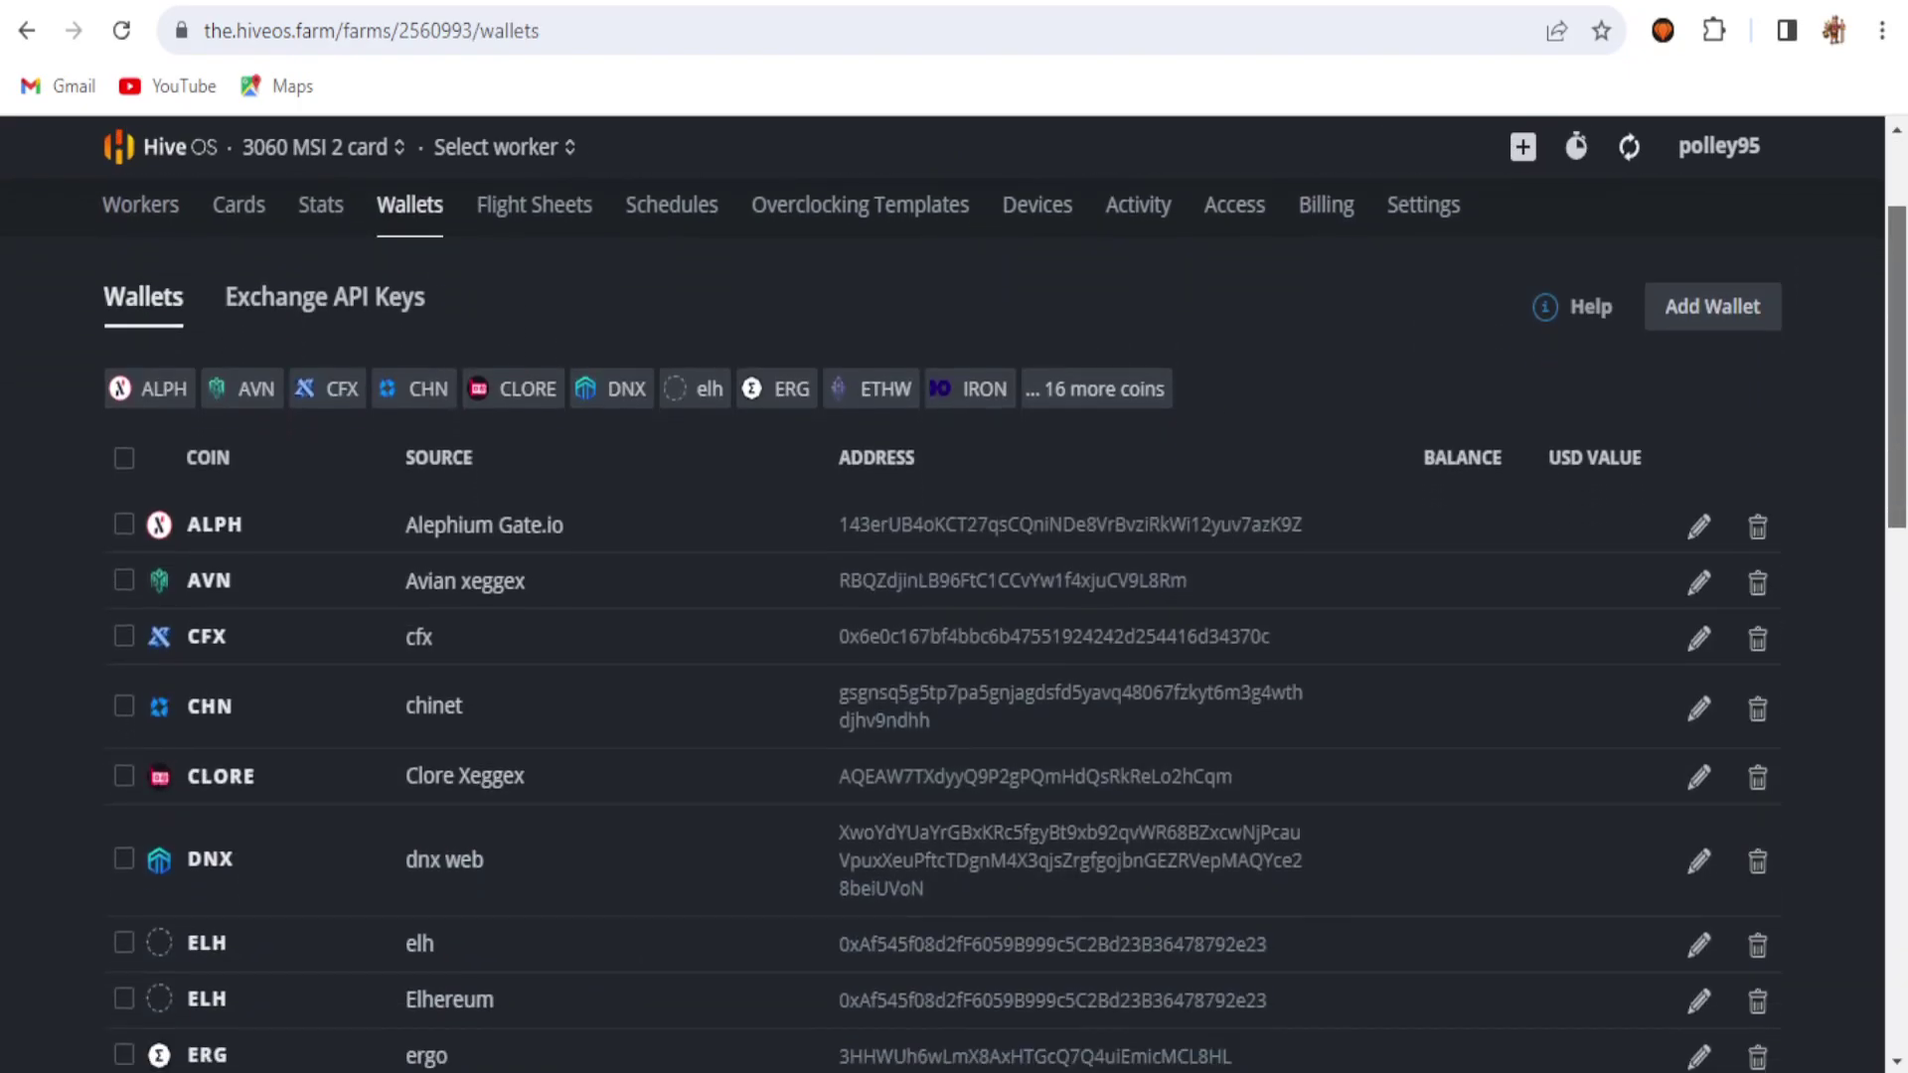
{"action": "scroll", "coordinate": [1904, 373], "scroll_direction": "down", "scroll_amount": 10}
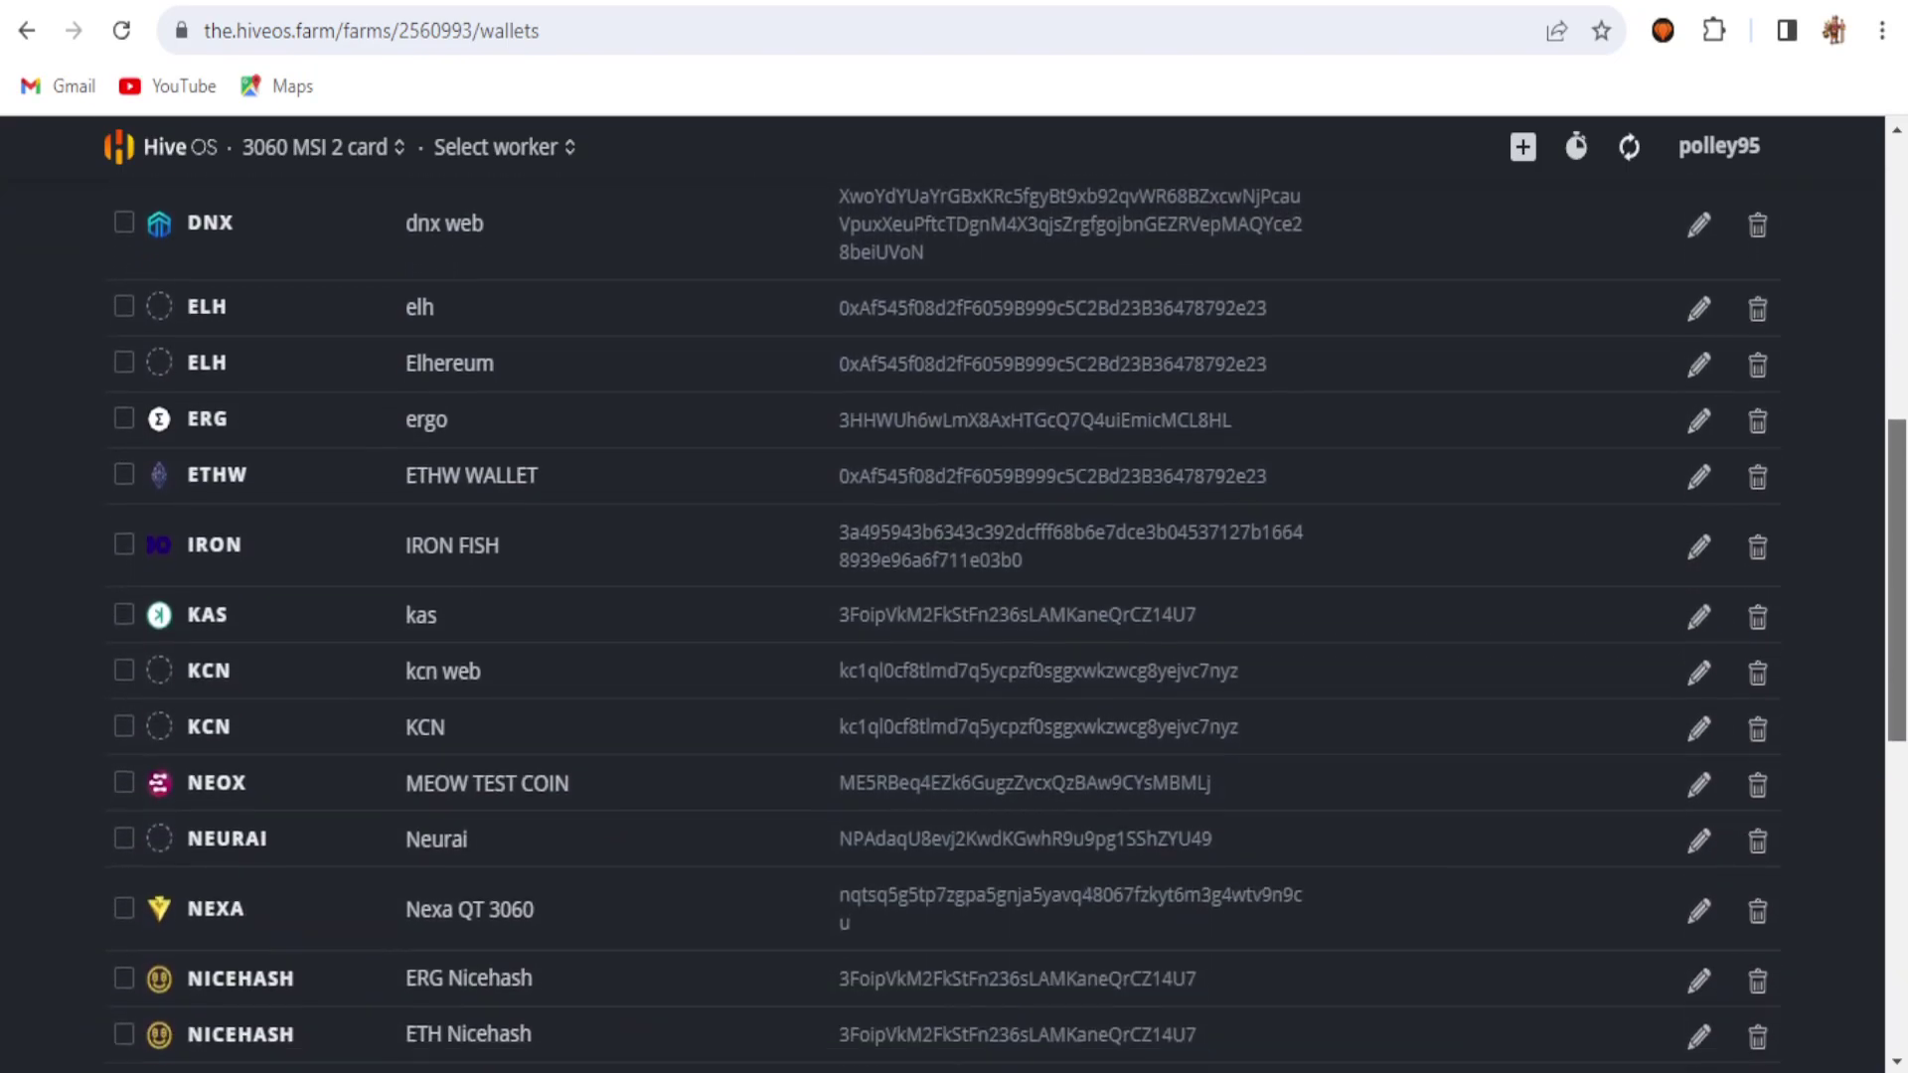
{"action": "scroll", "coordinate": [1904, 372], "scroll_direction": "down", "scroll_amount": 4}
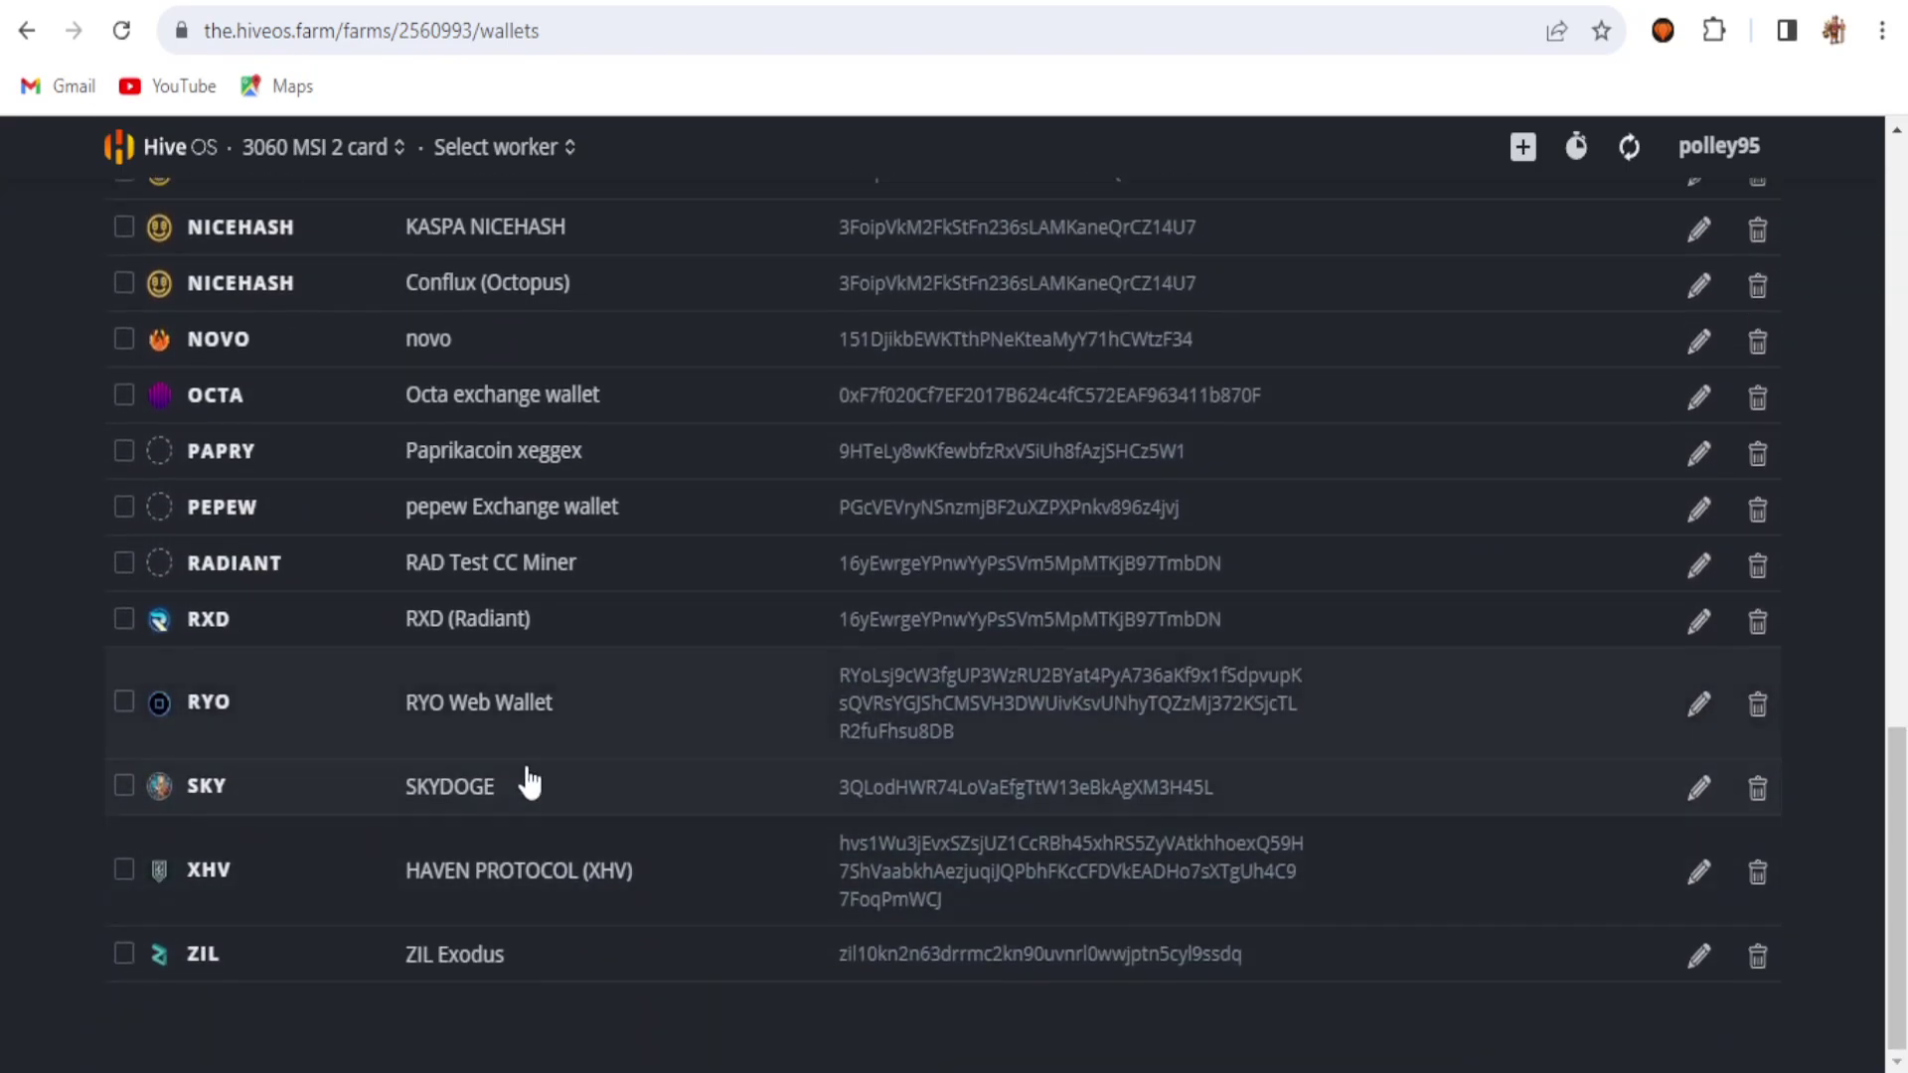
{"action": "left_click", "coordinate": [1699, 788]}
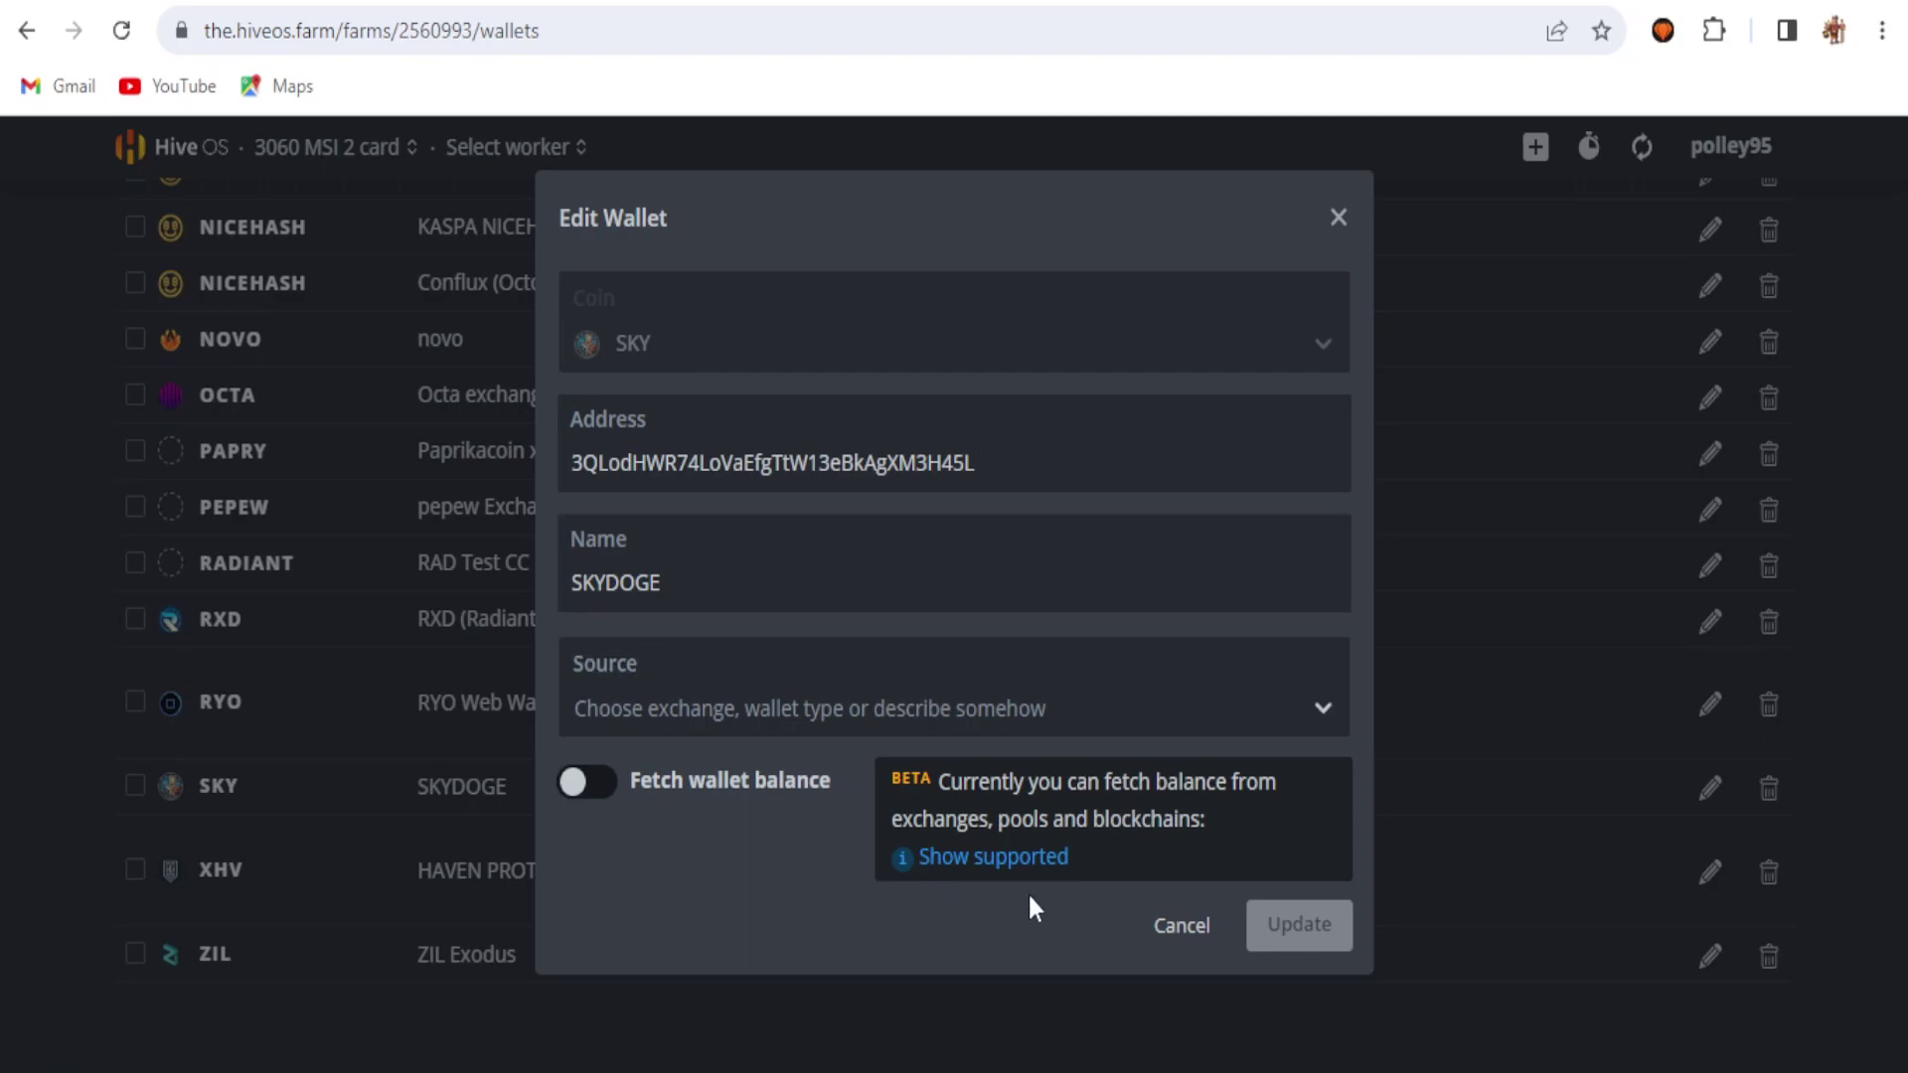
{"action": "left_click", "coordinate": [1192, 929]}
- Open the farm's flight sheets and view the new flight sheet form and the existing SKYDOGE Test entry
{"action": "scroll", "coordinate": [1636, 759], "scroll_direction": "up", "scroll_amount": 10}
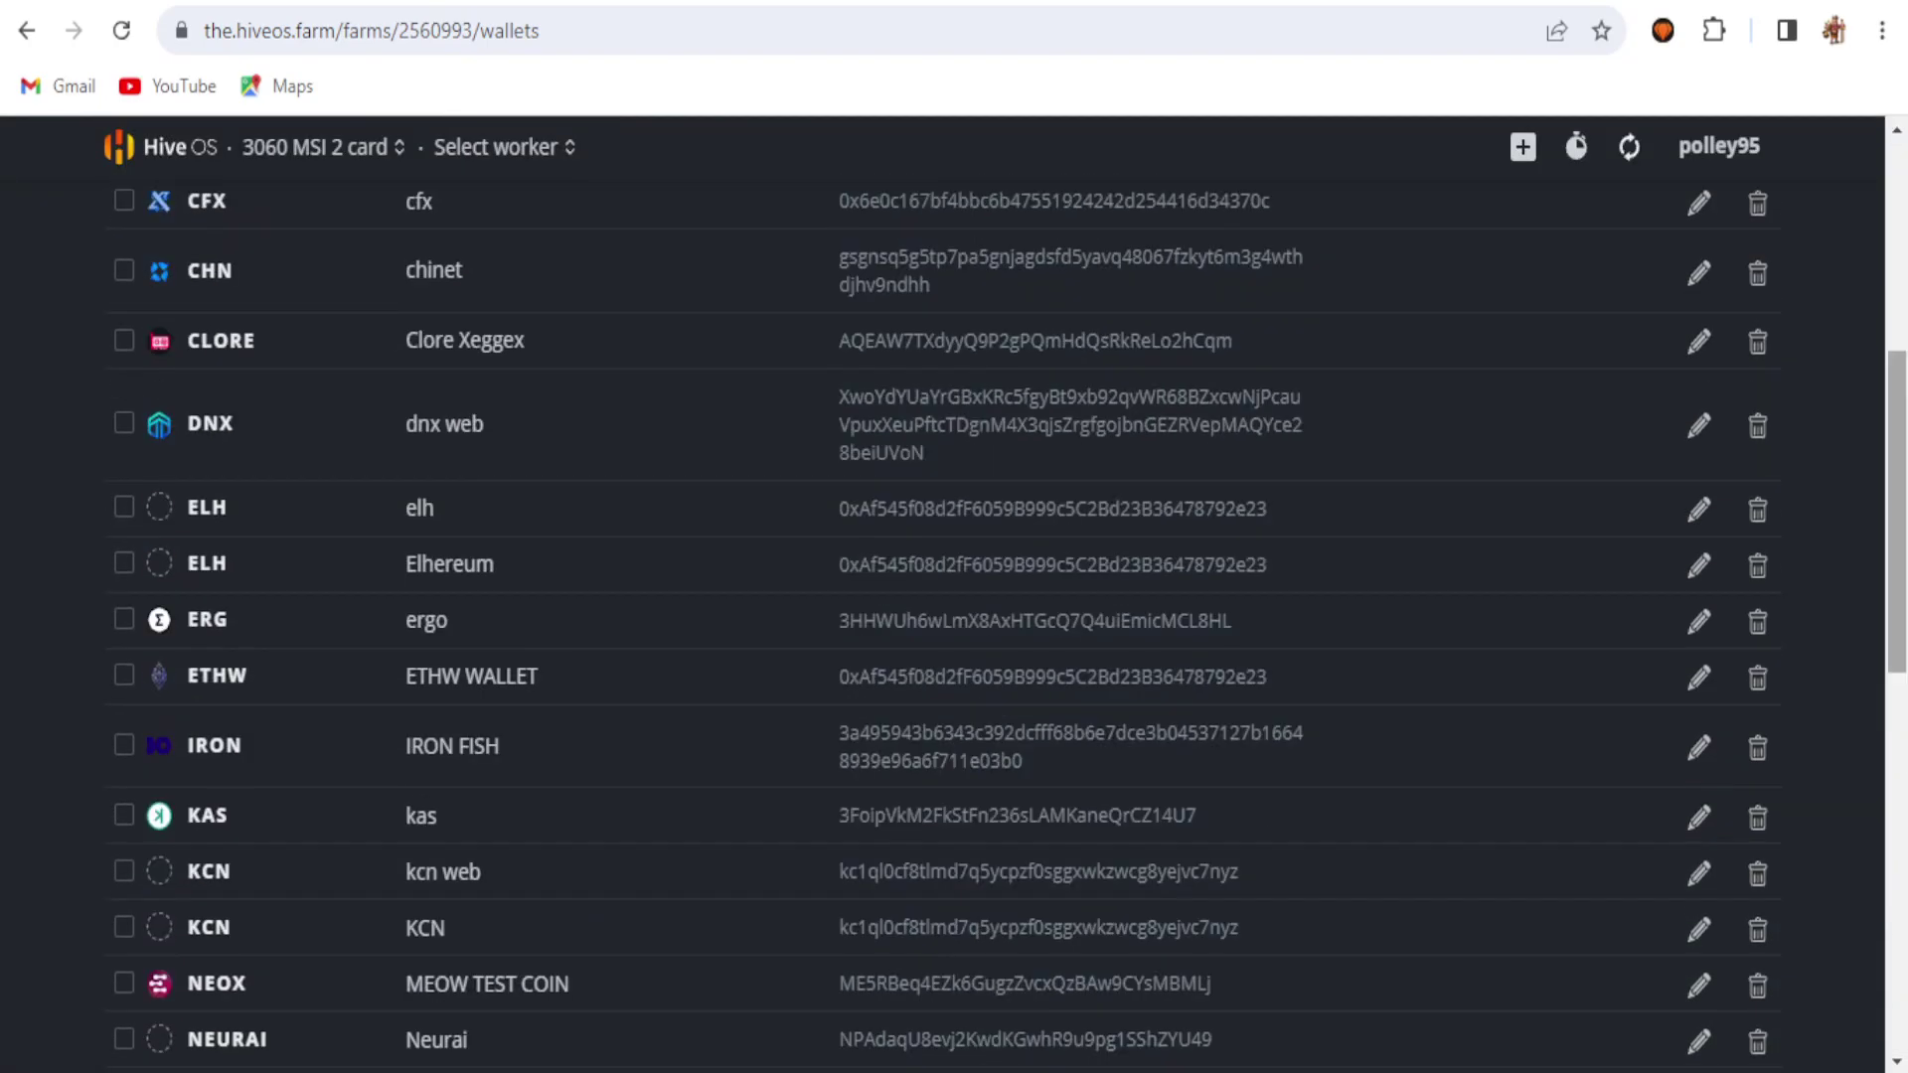
{"action": "scroll", "coordinate": [954, 596], "scroll_direction": "up", "scroll_amount": 5}
{"action": "left_click", "coordinate": [515, 407]}
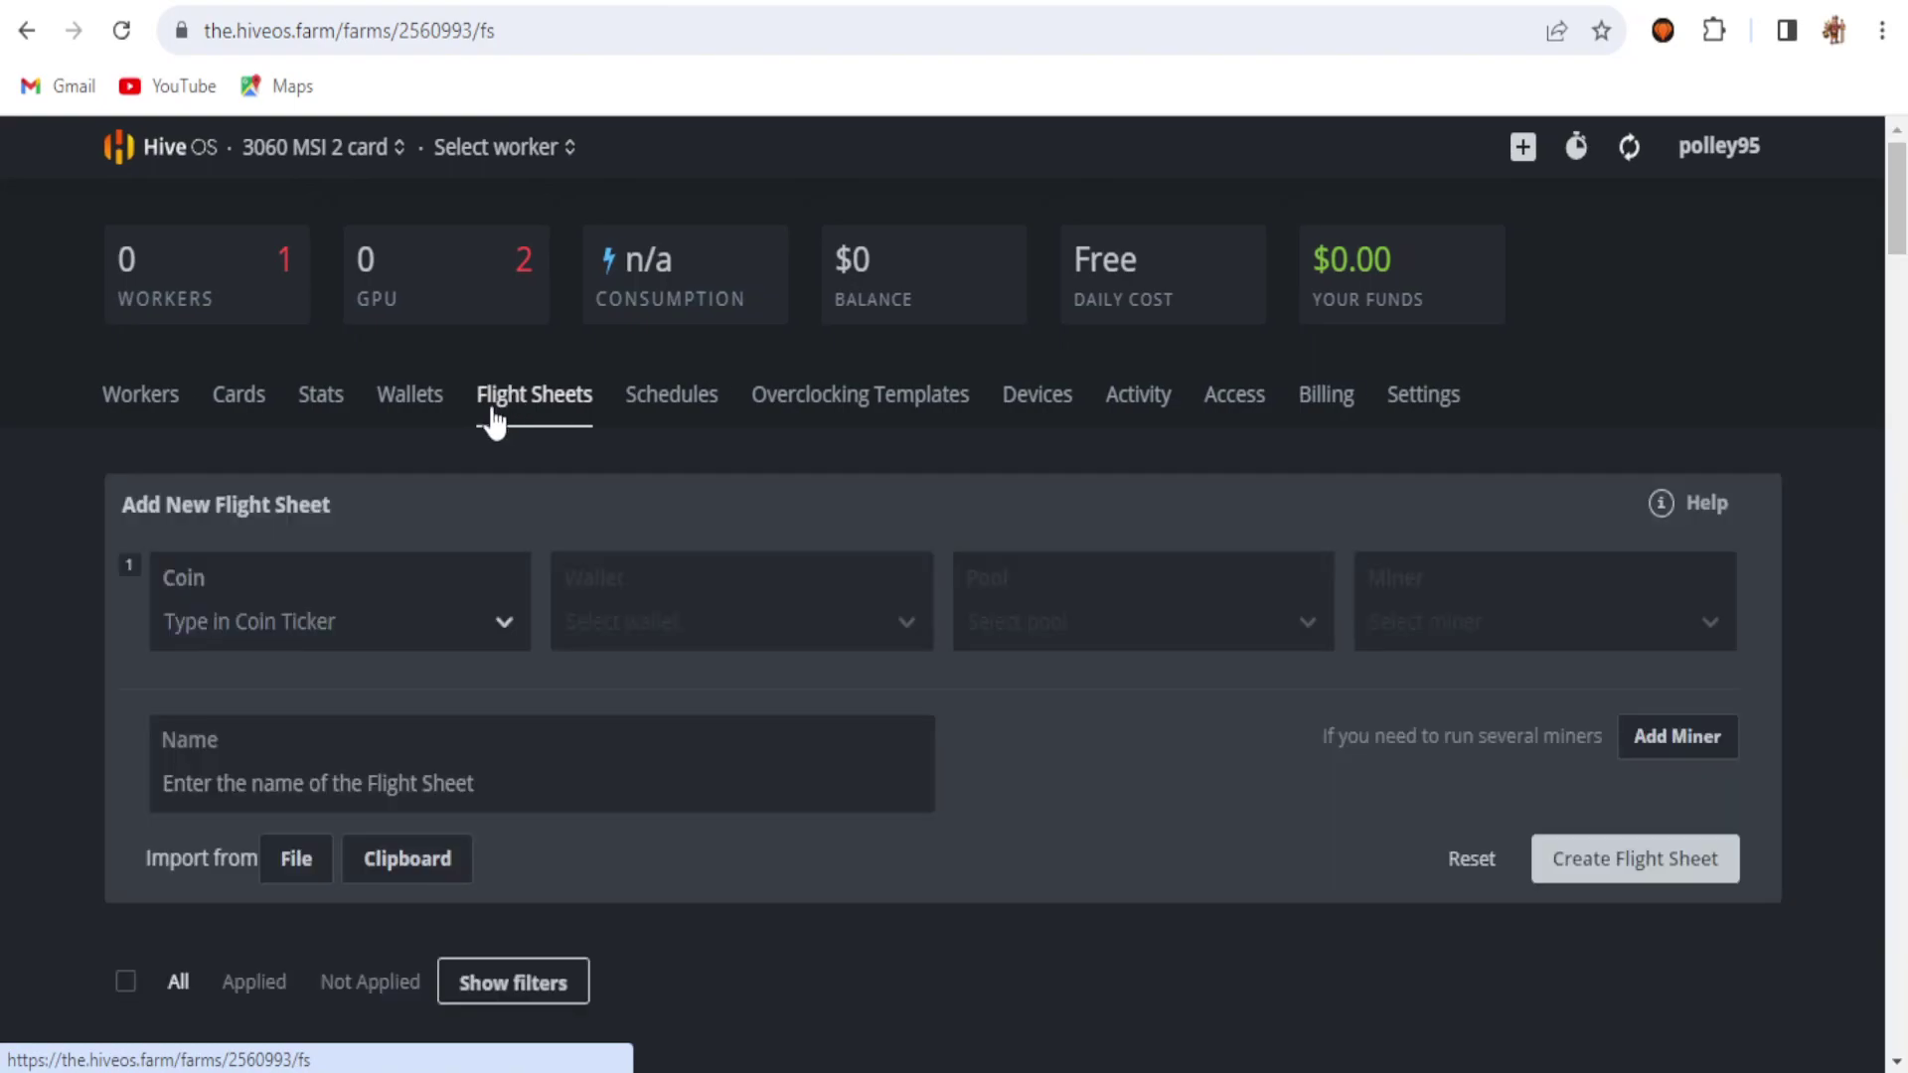
{"action": "scroll", "coordinate": [1673, 319], "scroll_direction": "down", "scroll_amount": 2}
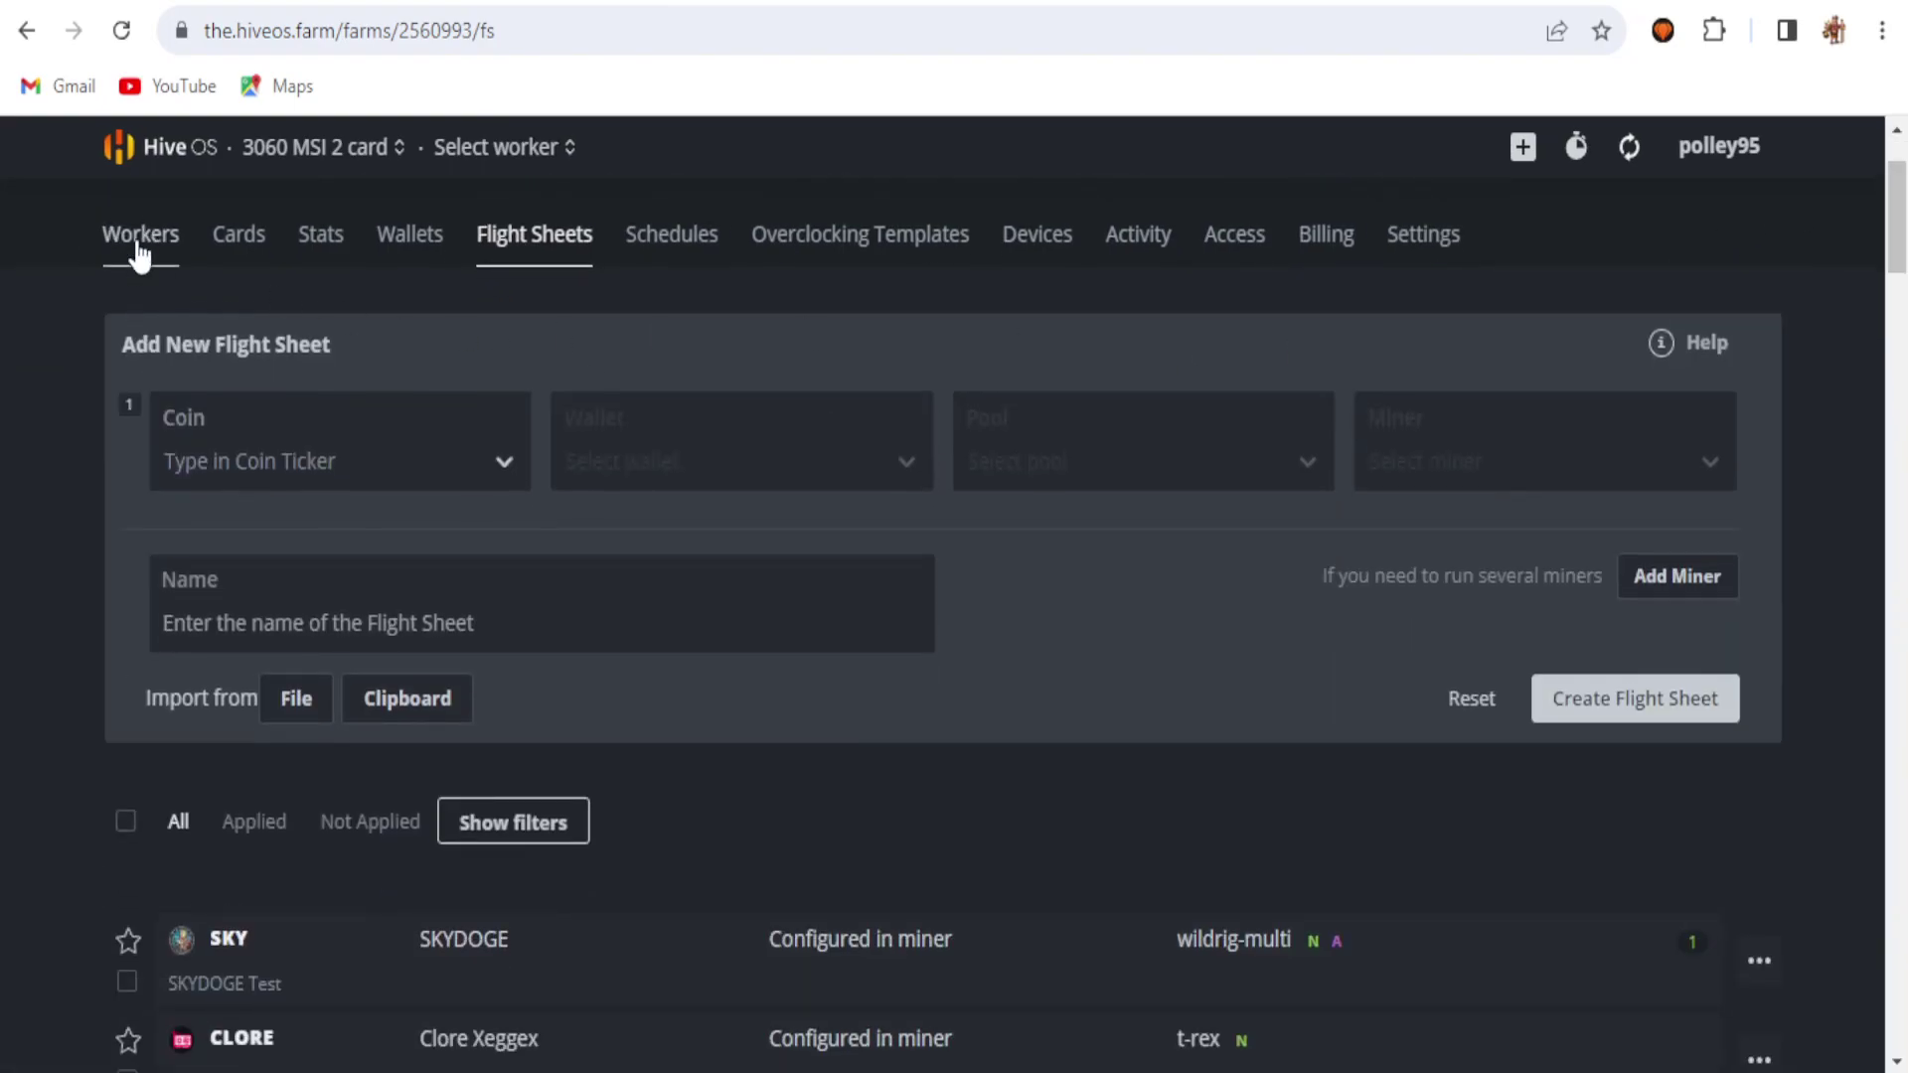
- Open the flight sheet of worker rig474590 and examine its SKYDOGE Test configuration
{"action": "left_click", "coordinate": [140, 239]}
{"action": "left_click", "coordinate": [220, 581]}
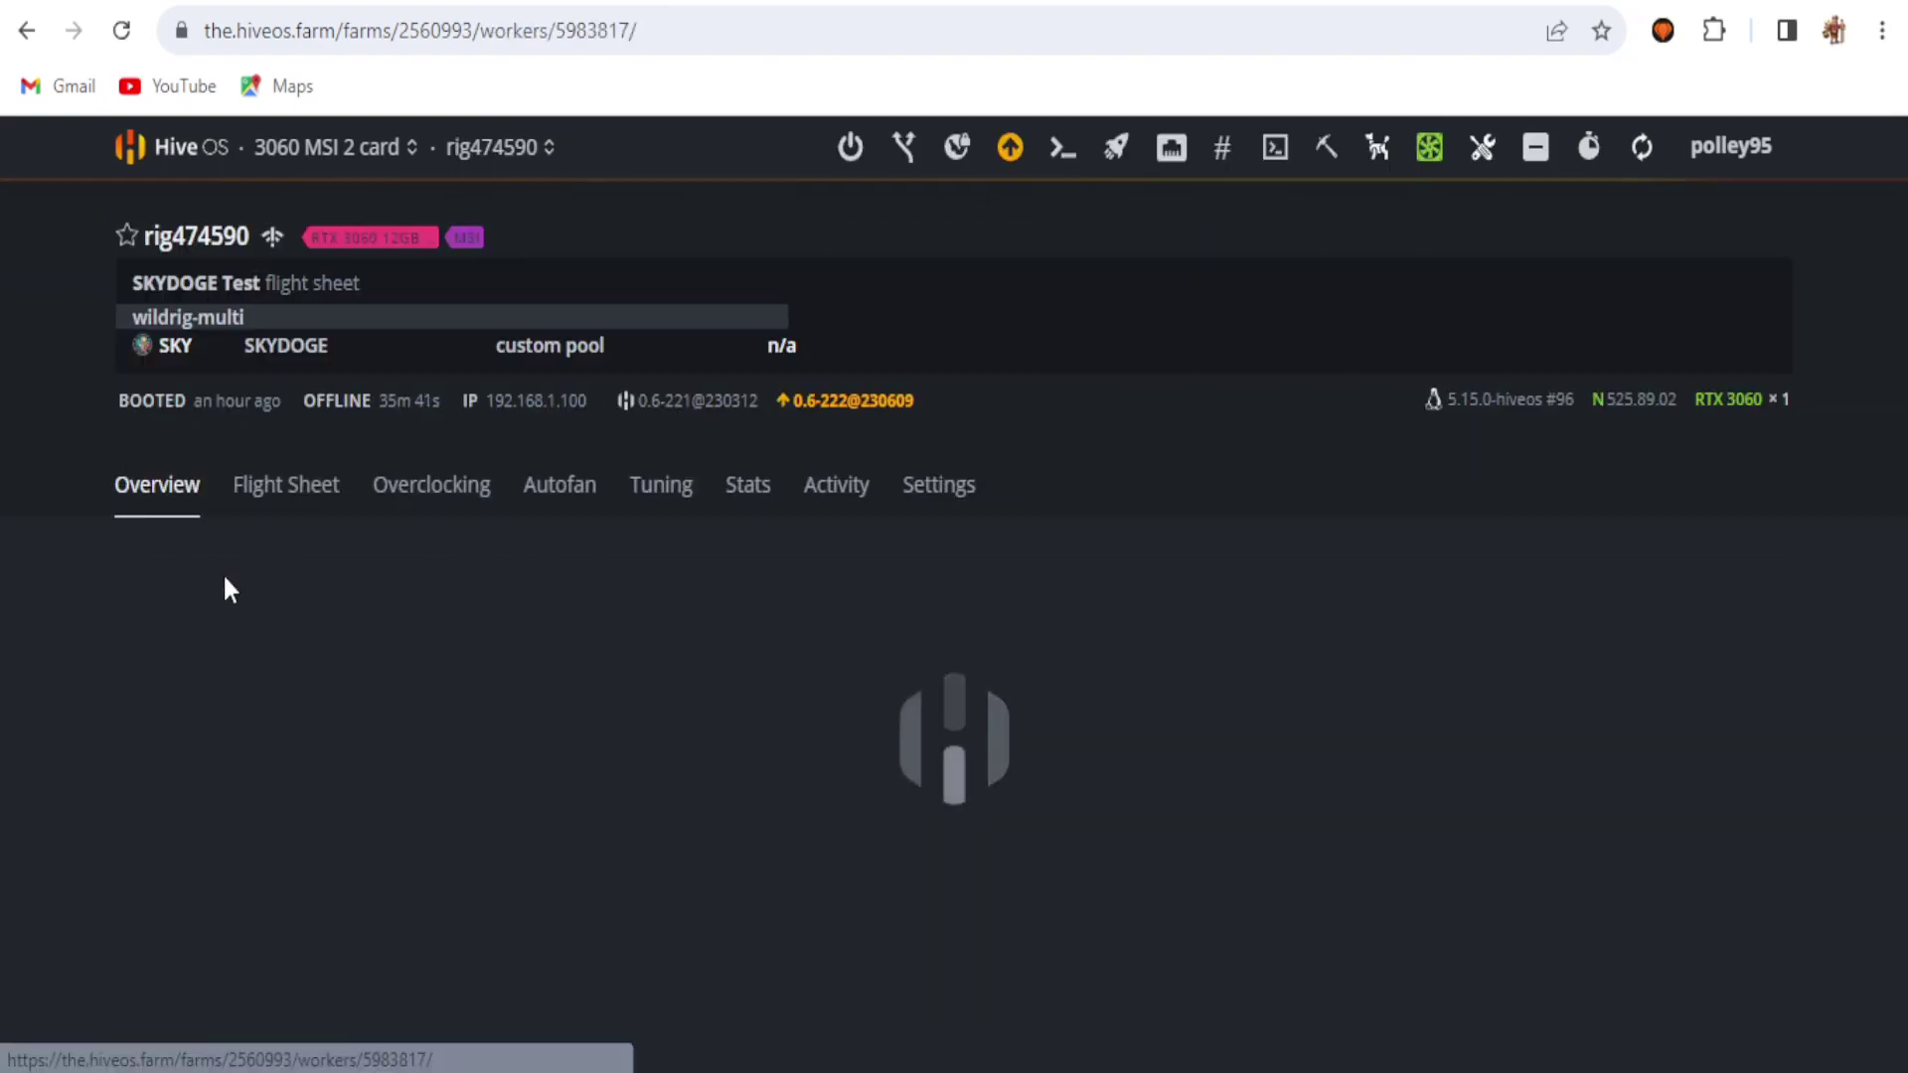
{"action": "left_click", "coordinate": [283, 487]}
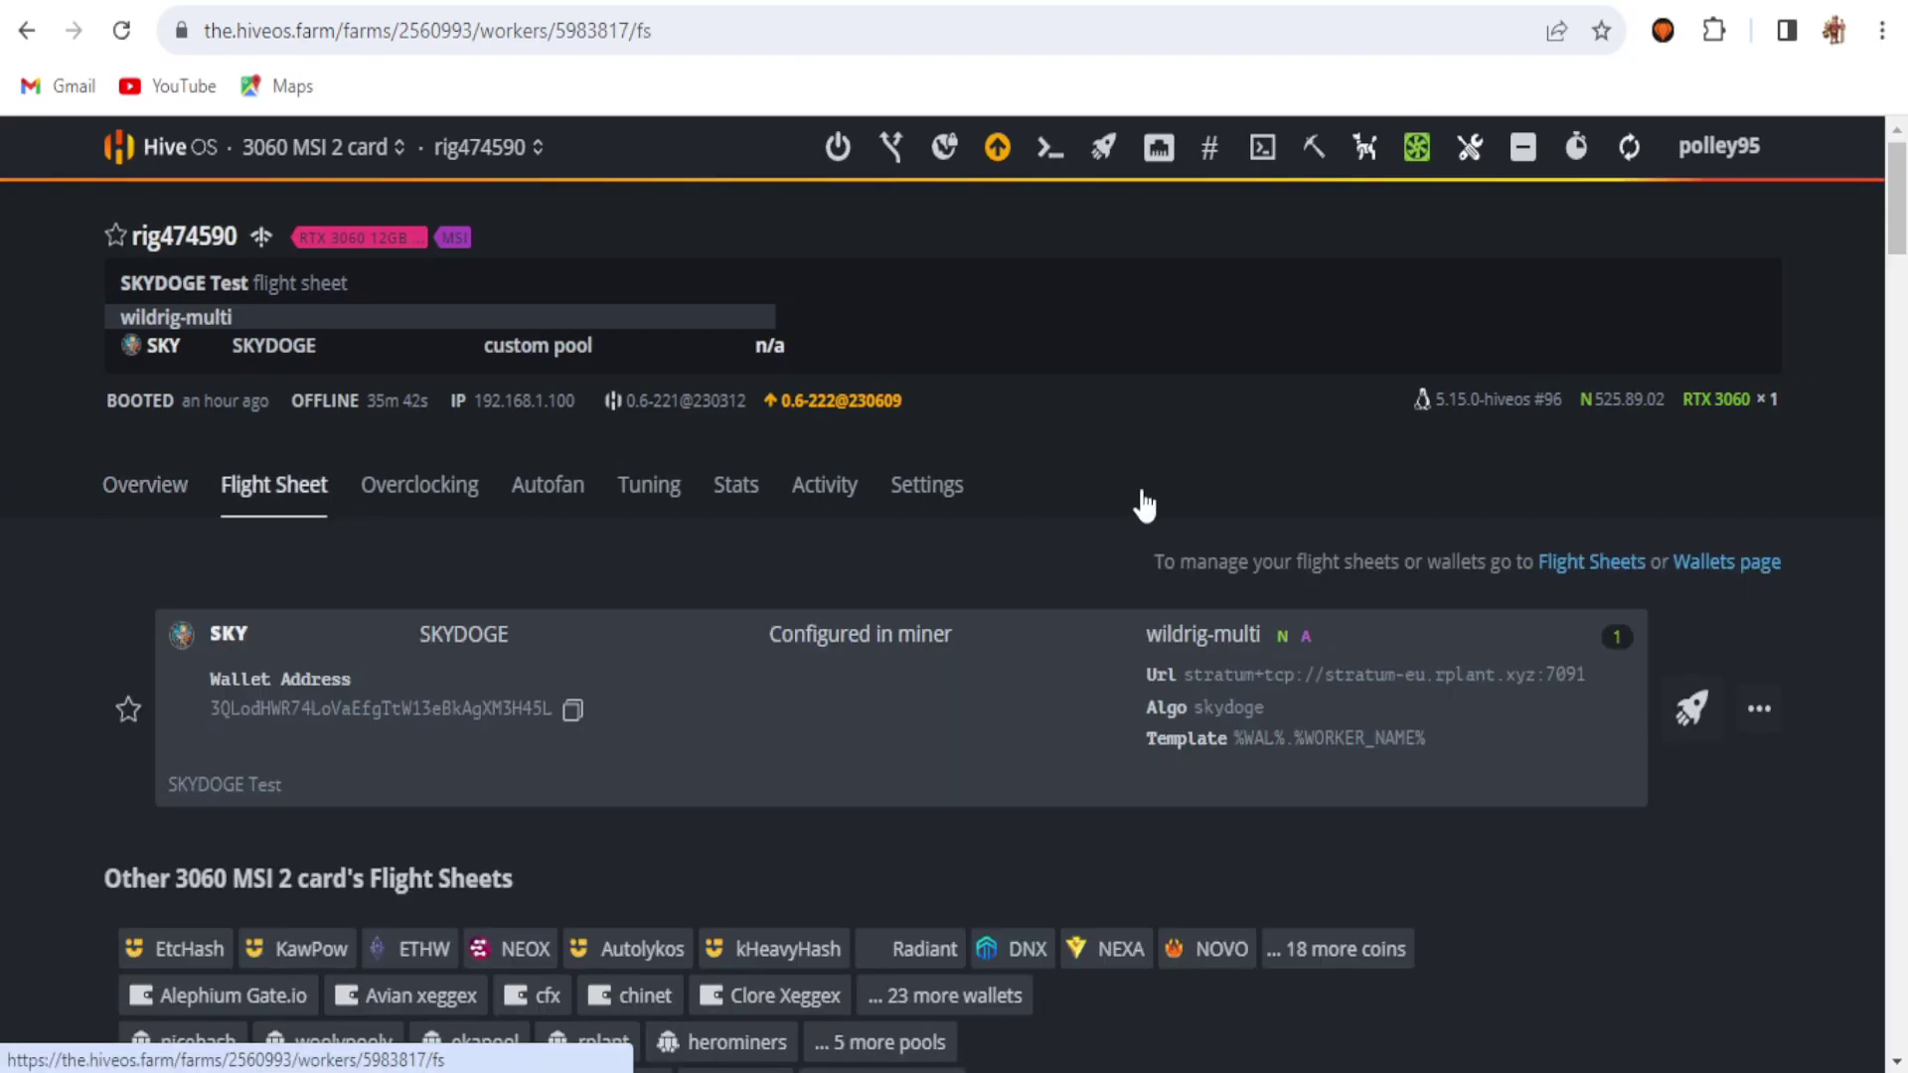
{"action": "scroll", "coordinate": [1020, 514], "scroll_direction": "down", "scroll_amount": 3}
{"action": "scroll", "coordinate": [1020, 514], "scroll_direction": "up", "scroll_amount": 3}
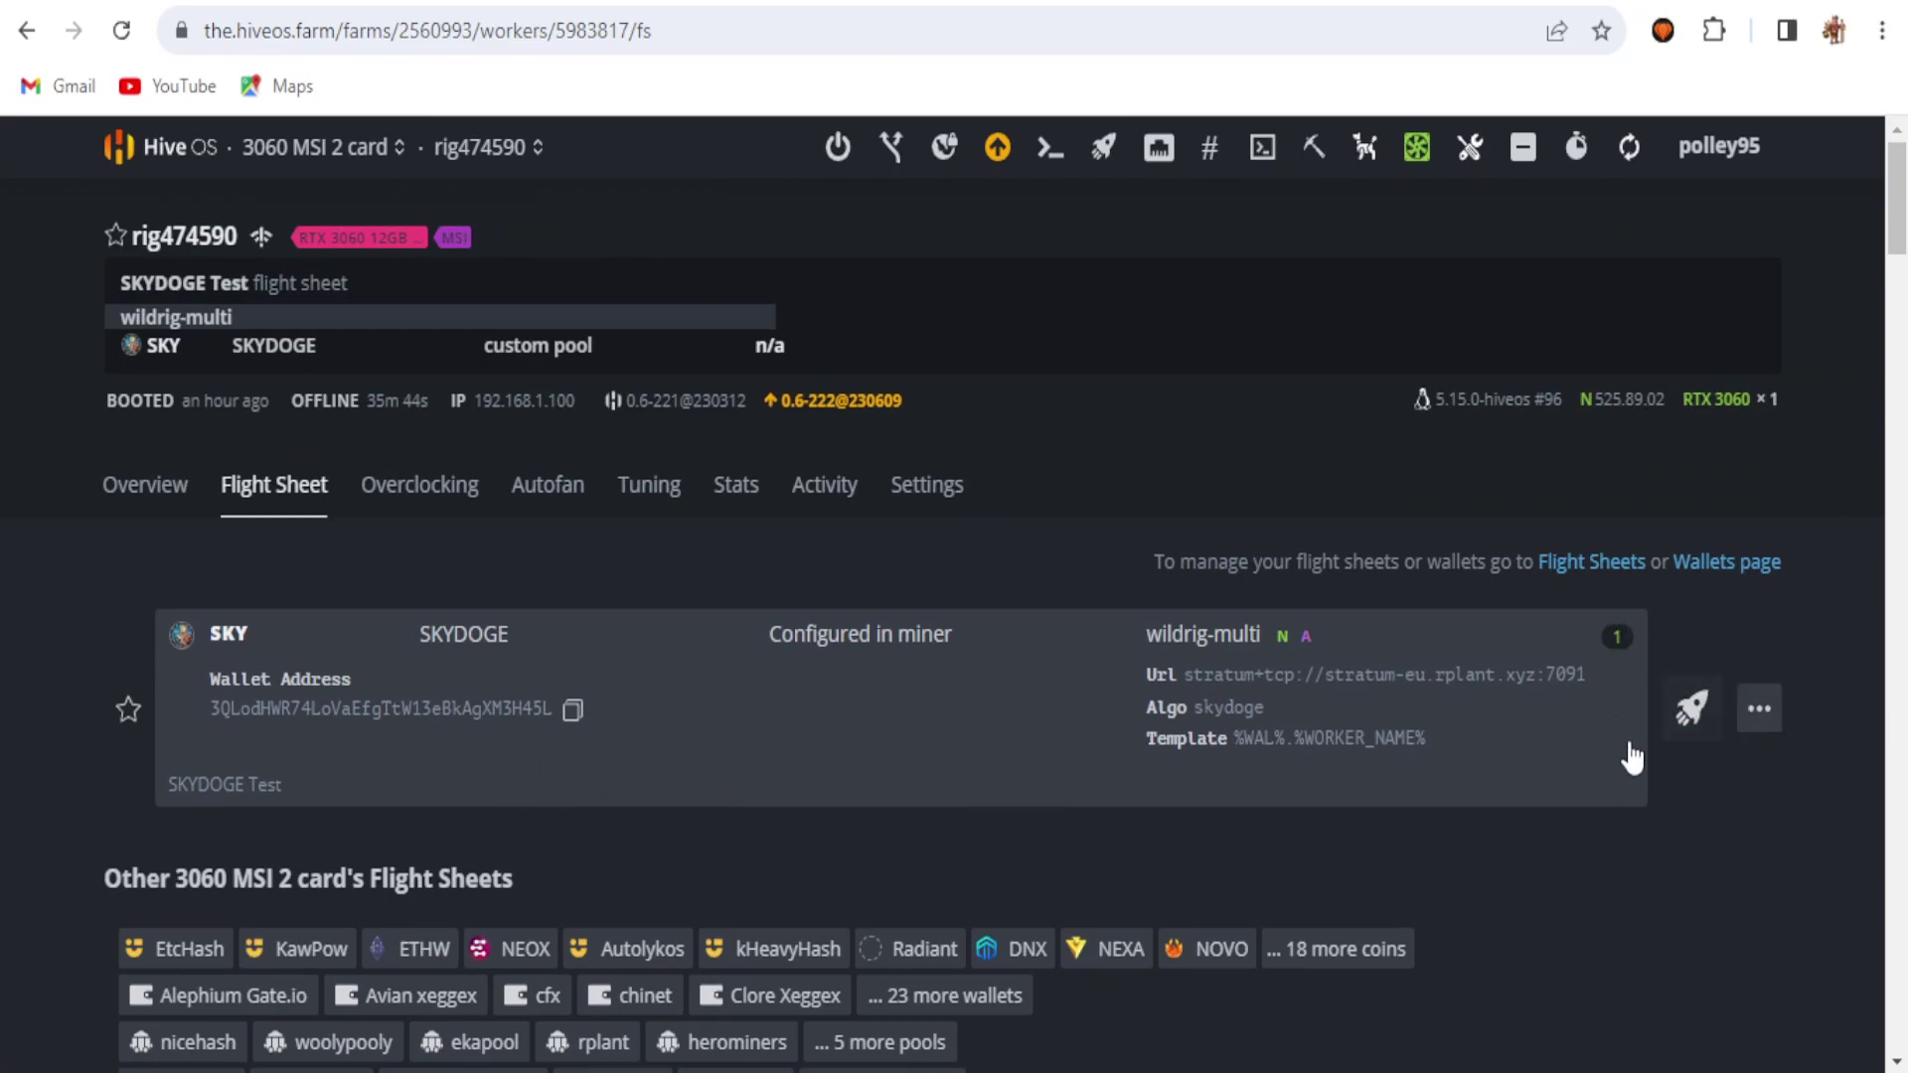
- Open the SKYDOGE Test flight sheet for editing and select SKY as its coin
{"action": "left_click", "coordinate": [1759, 708]}
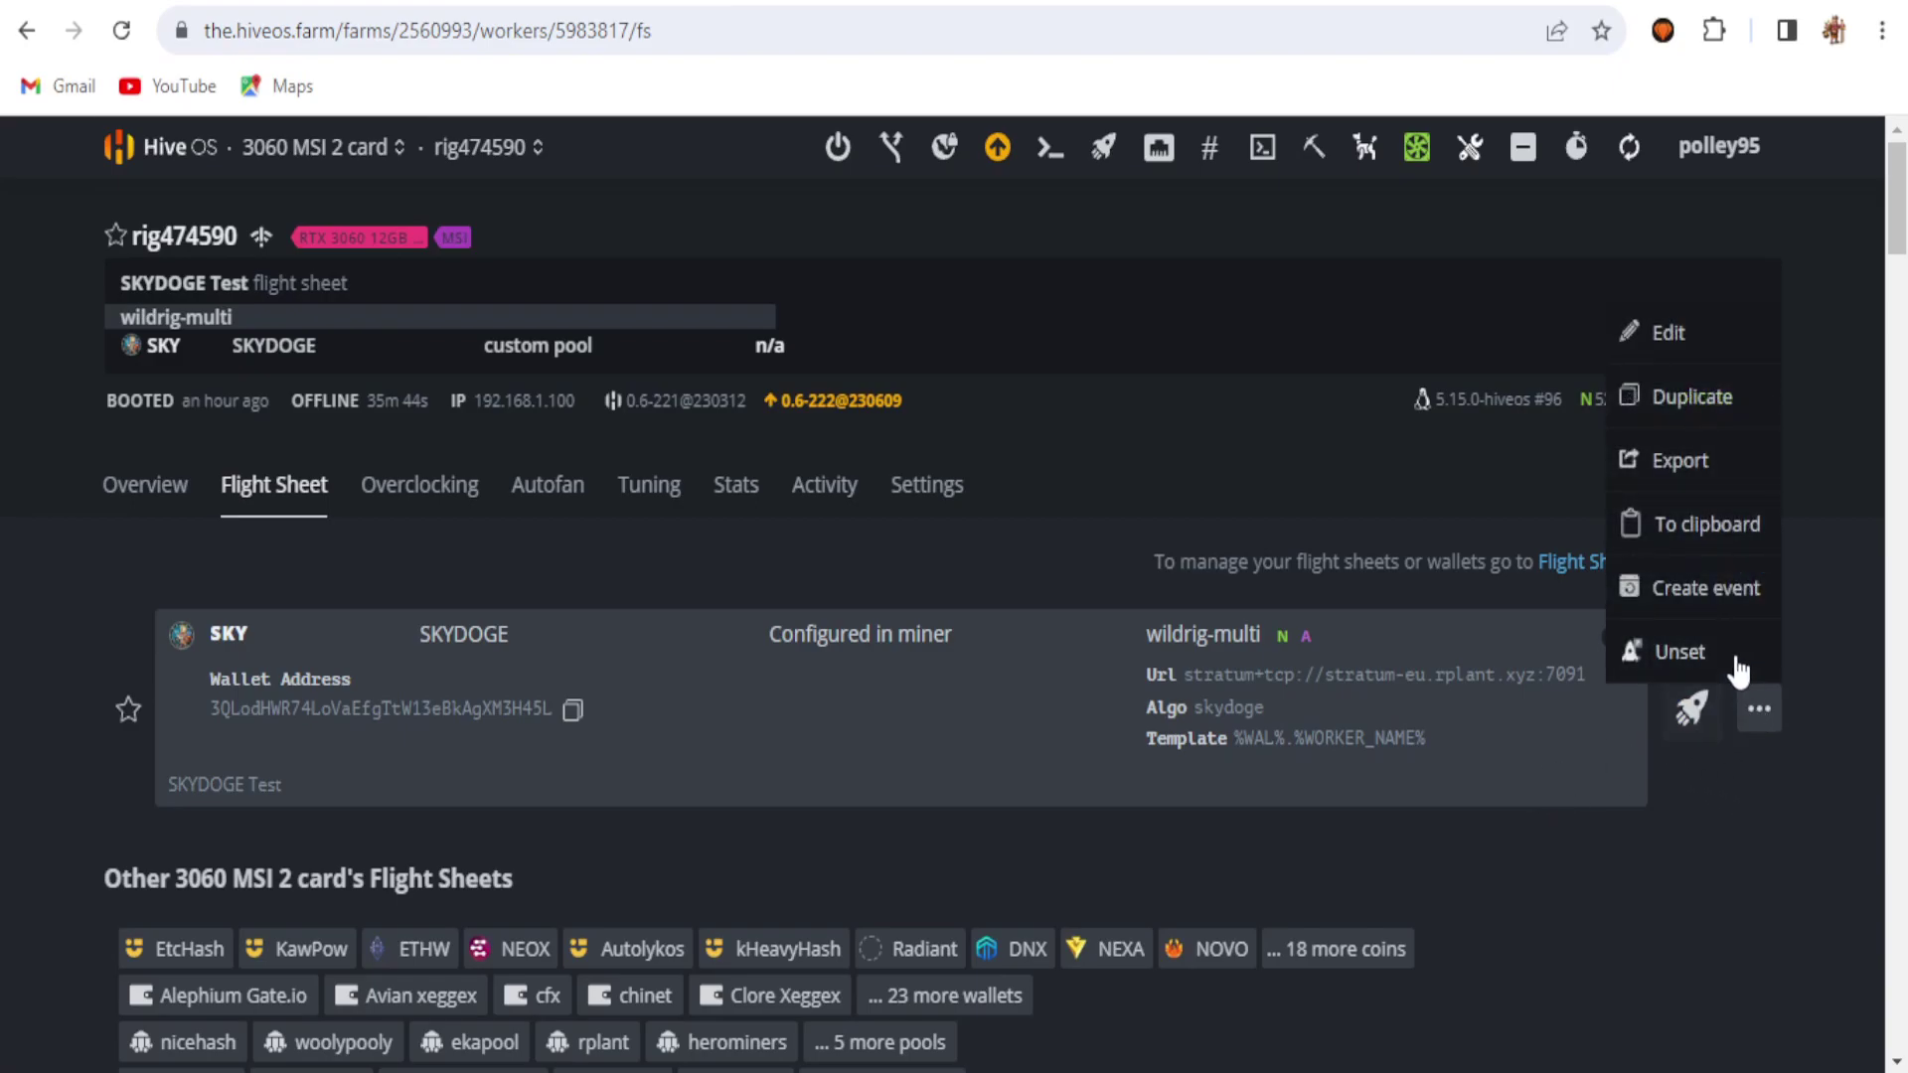
{"action": "left_click", "coordinate": [1682, 331]}
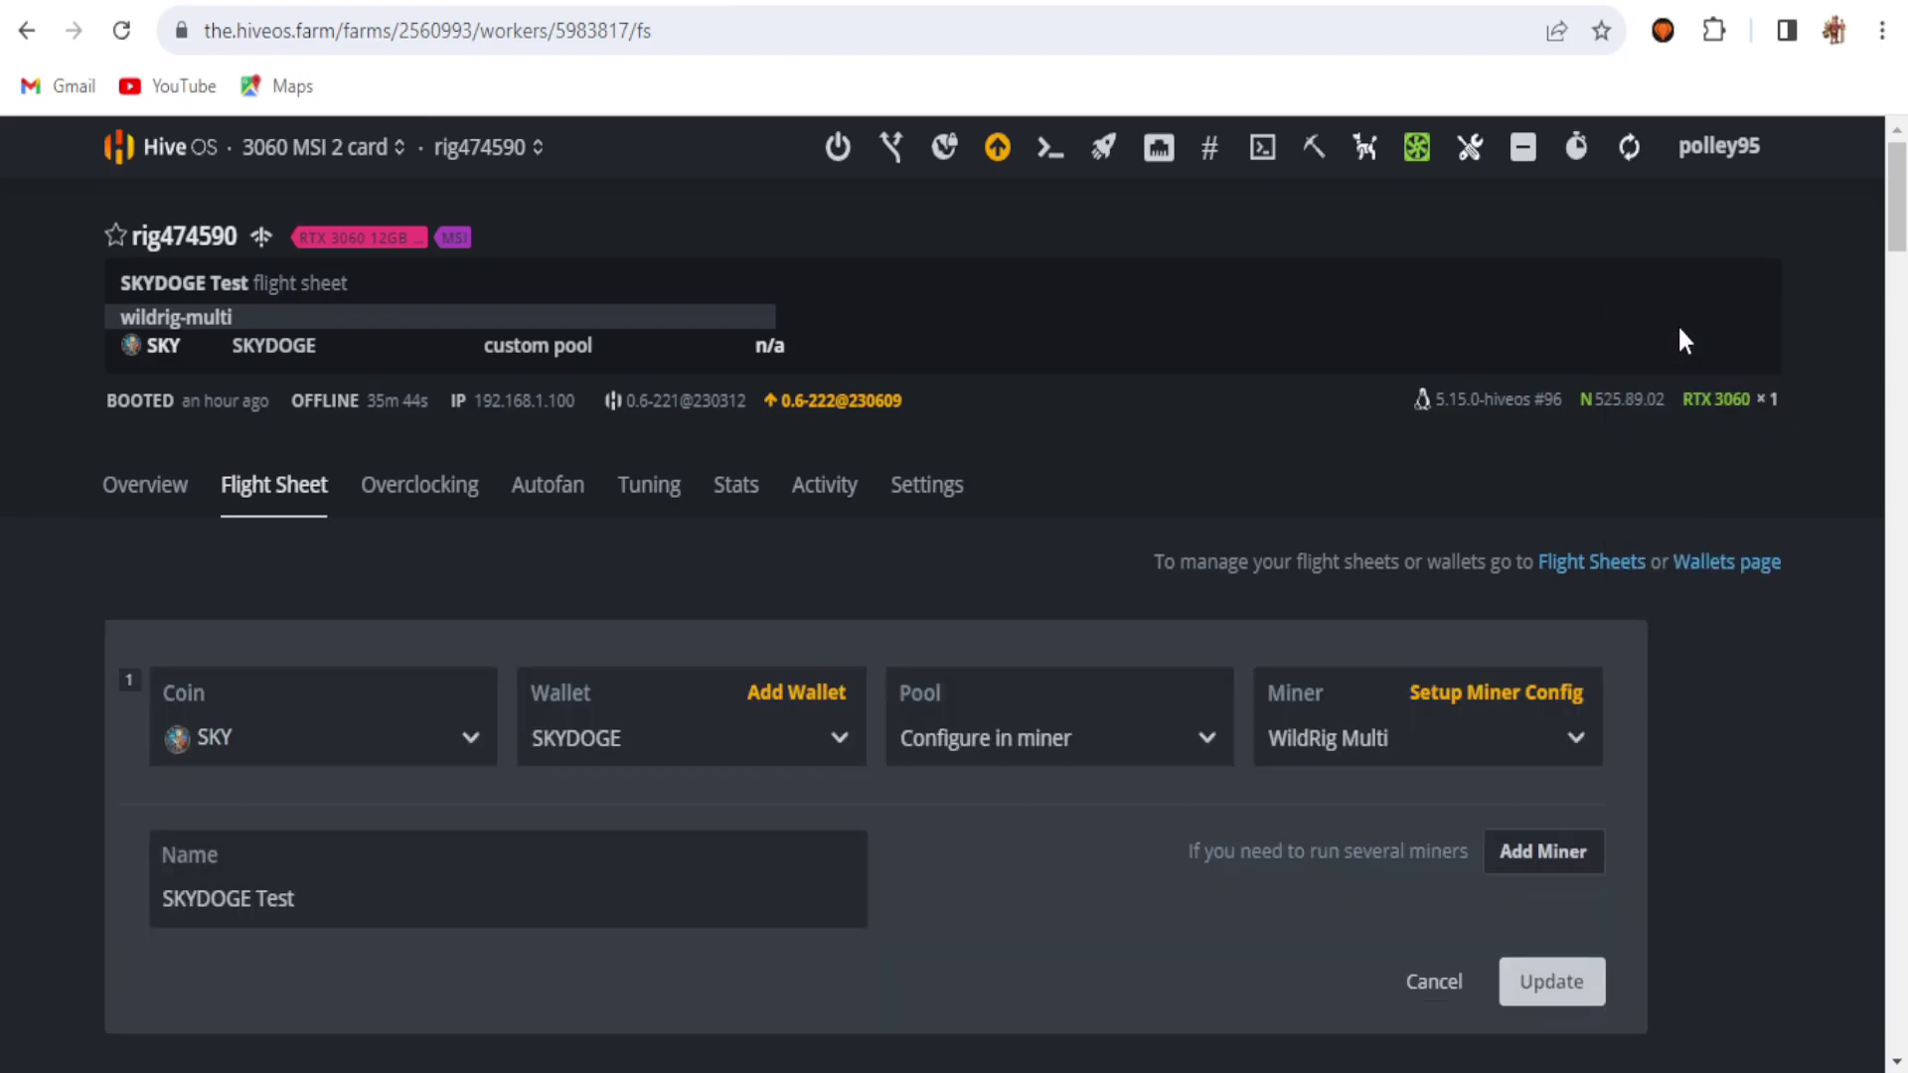
{"action": "scroll", "coordinate": [308, 533], "scroll_direction": "down", "scroll_amount": 2}
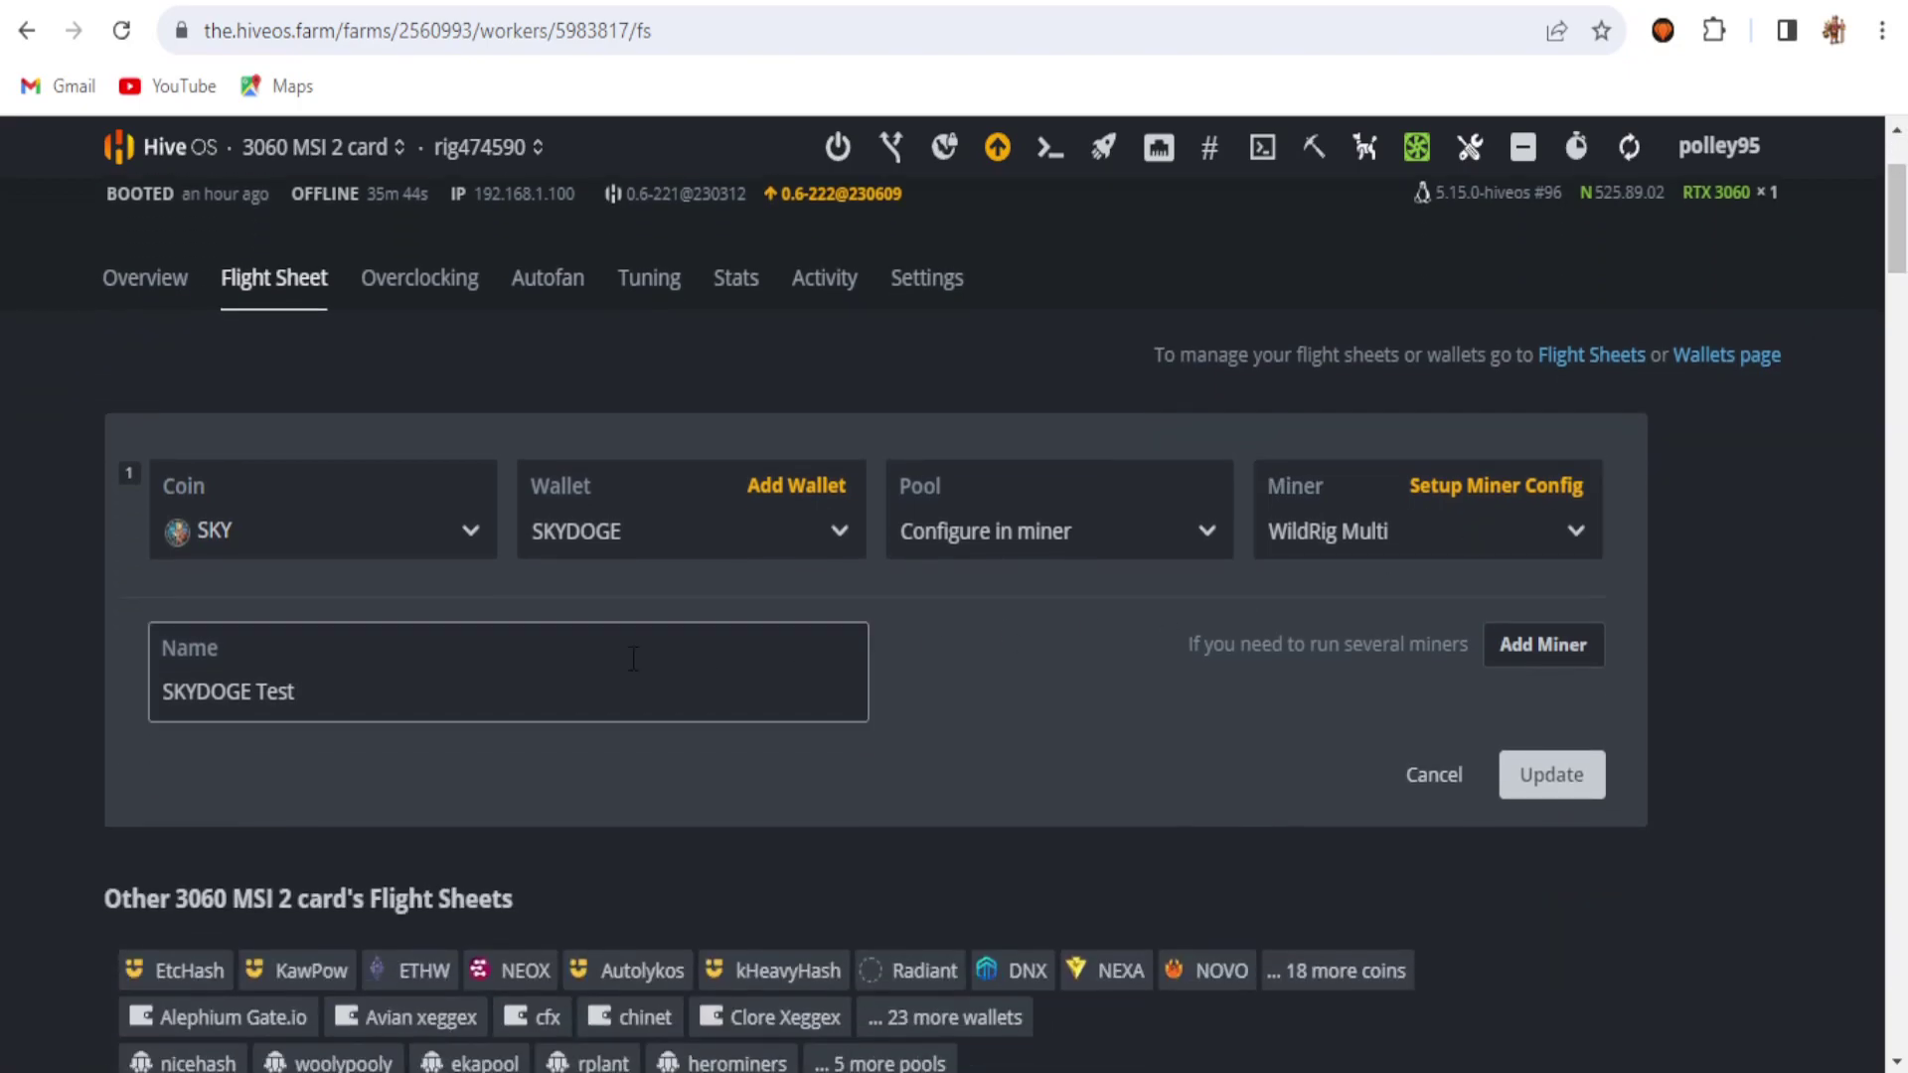
{"action": "left_click", "coordinate": [308, 532]}
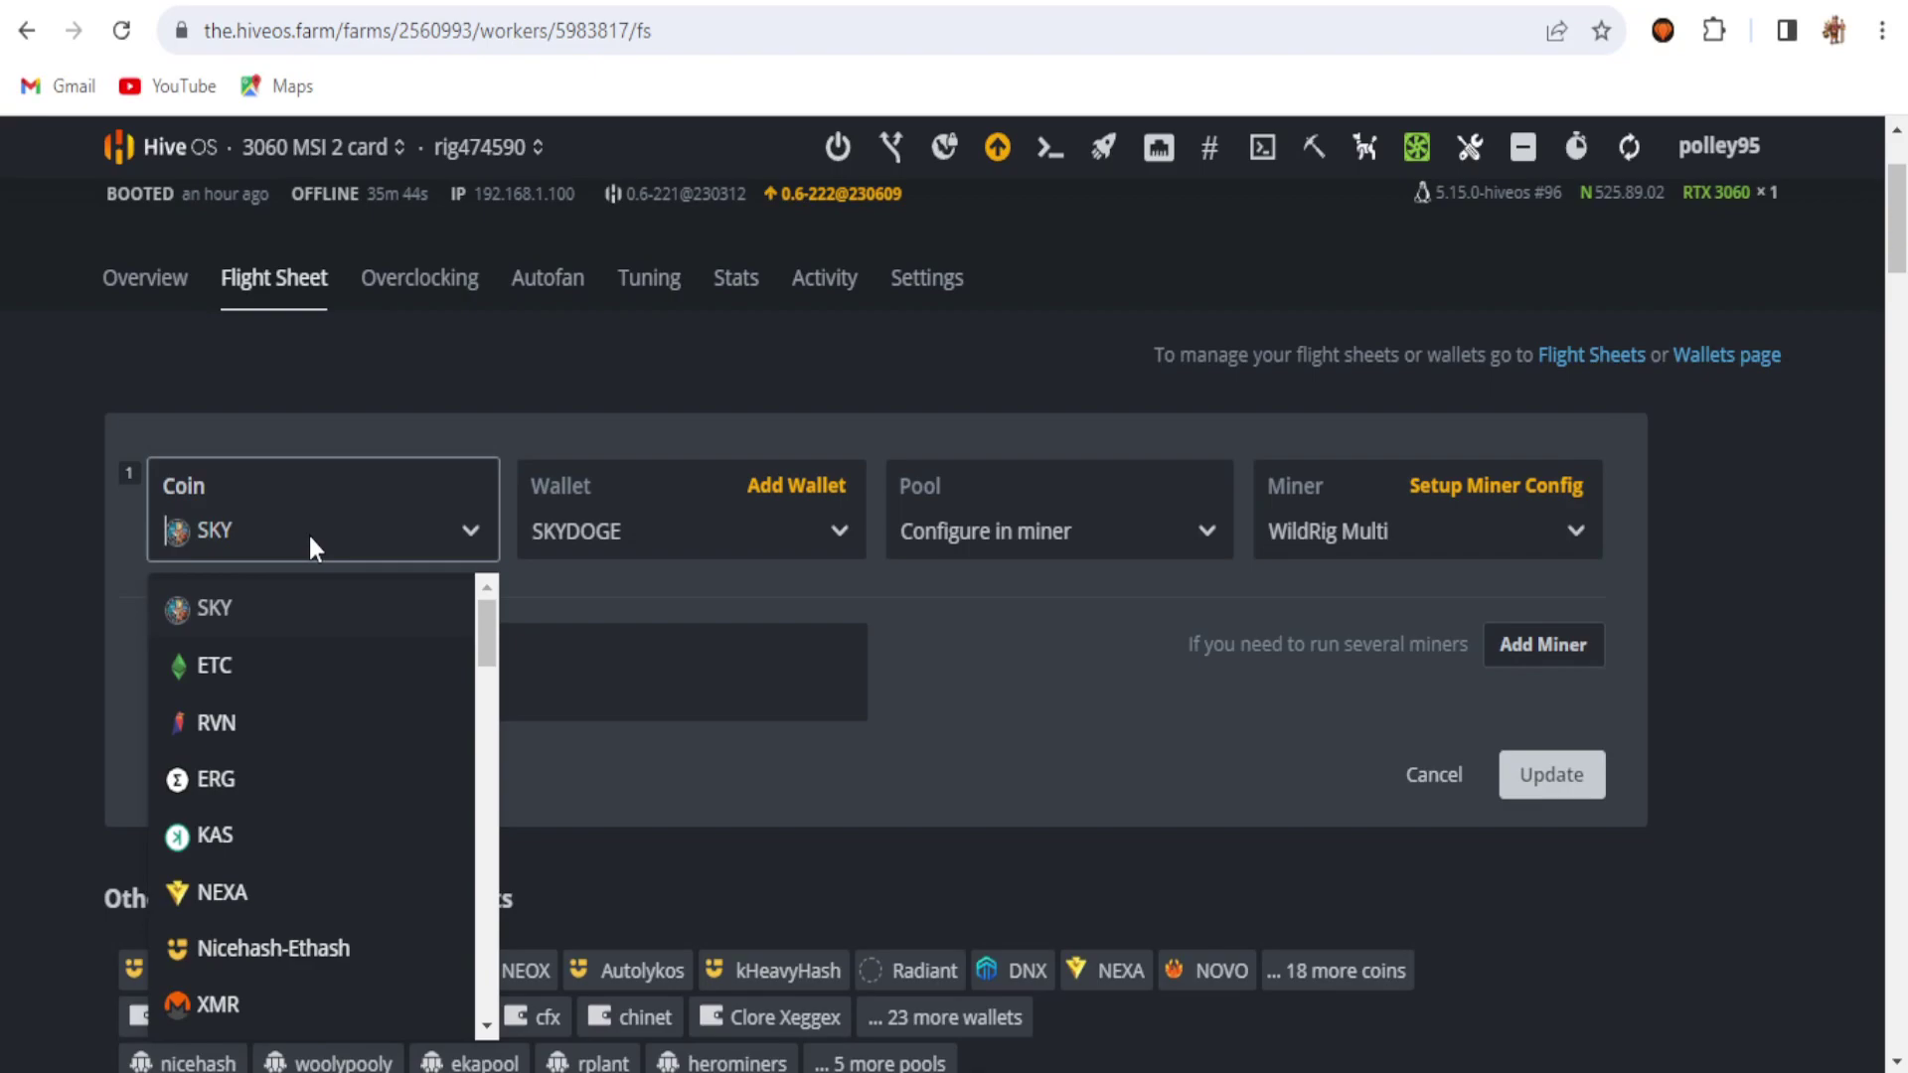
{"action": "type", "text": "sky"}
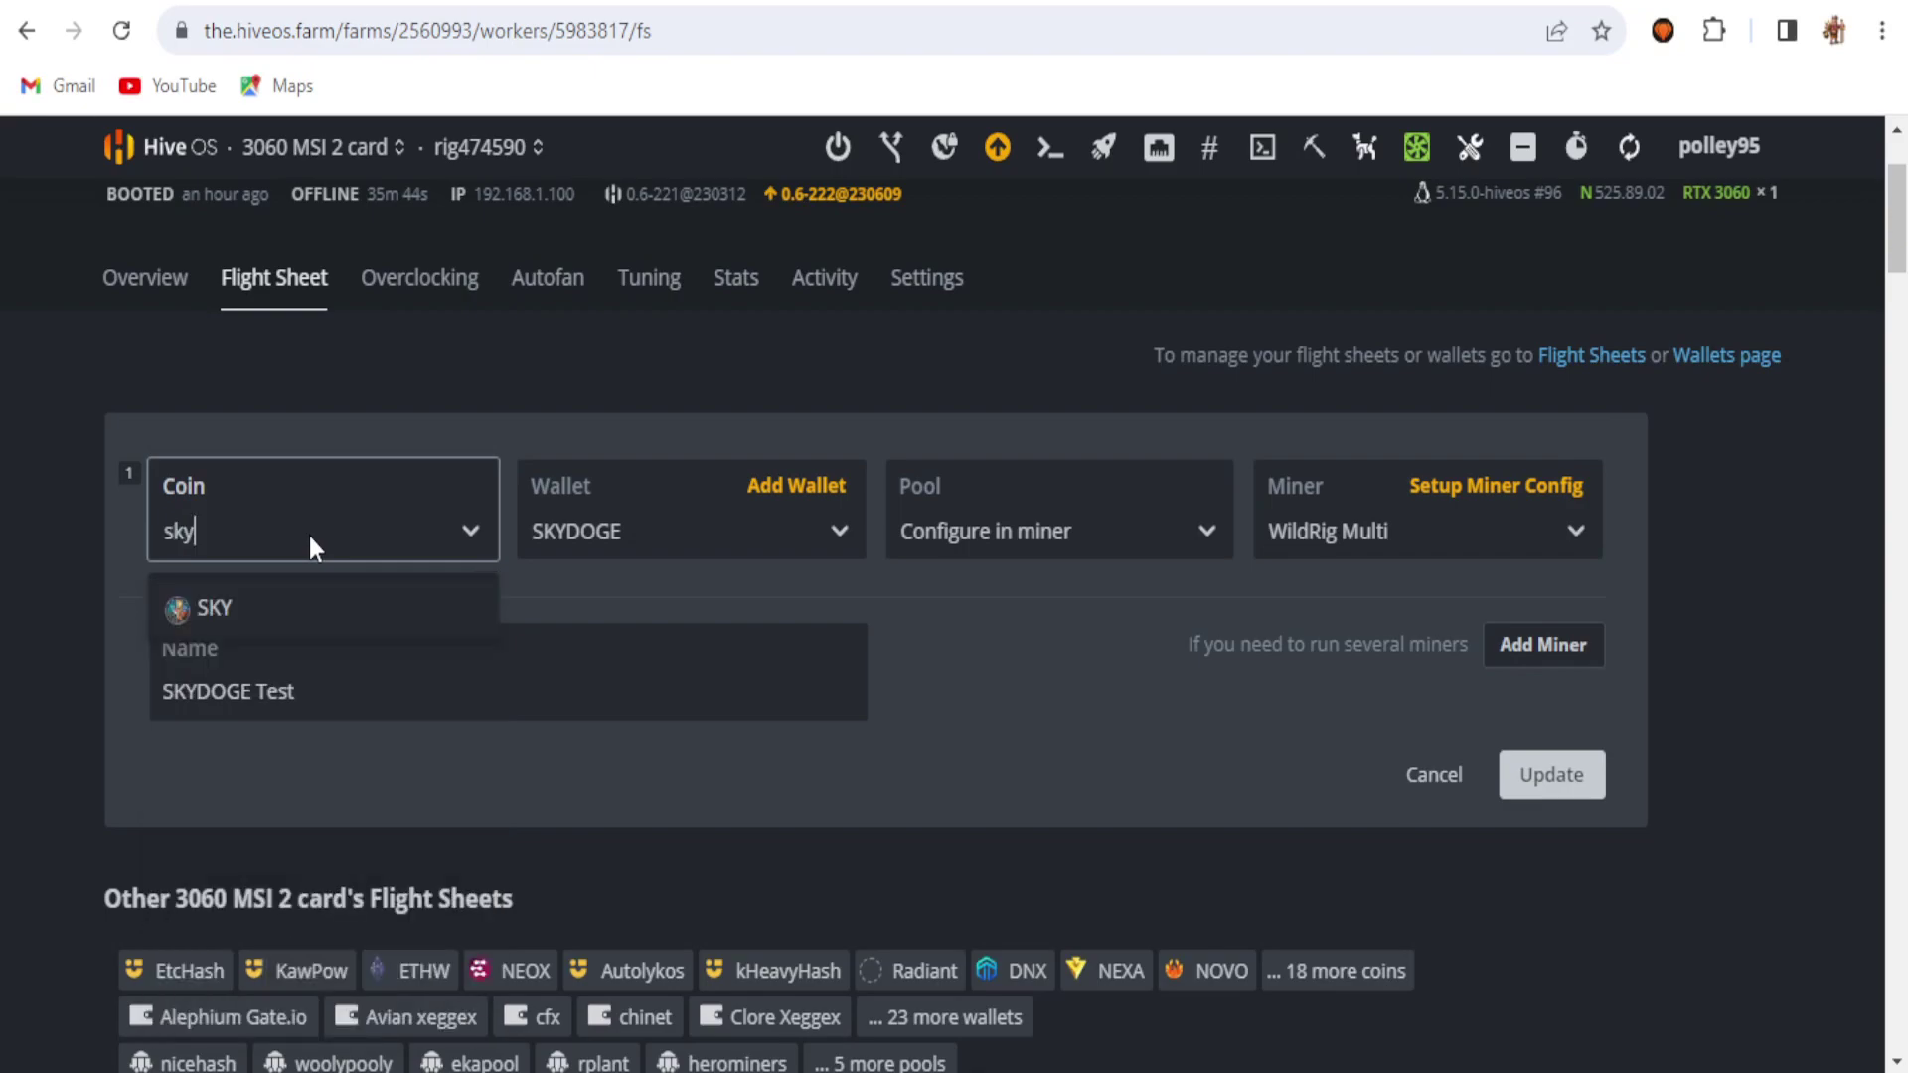
{"action": "left_click", "coordinate": [290, 608]}
- Use the SKYDOGE wallet in the flight sheet and set its pool to Configure in miner
{"action": "left_click", "coordinate": [642, 529]}
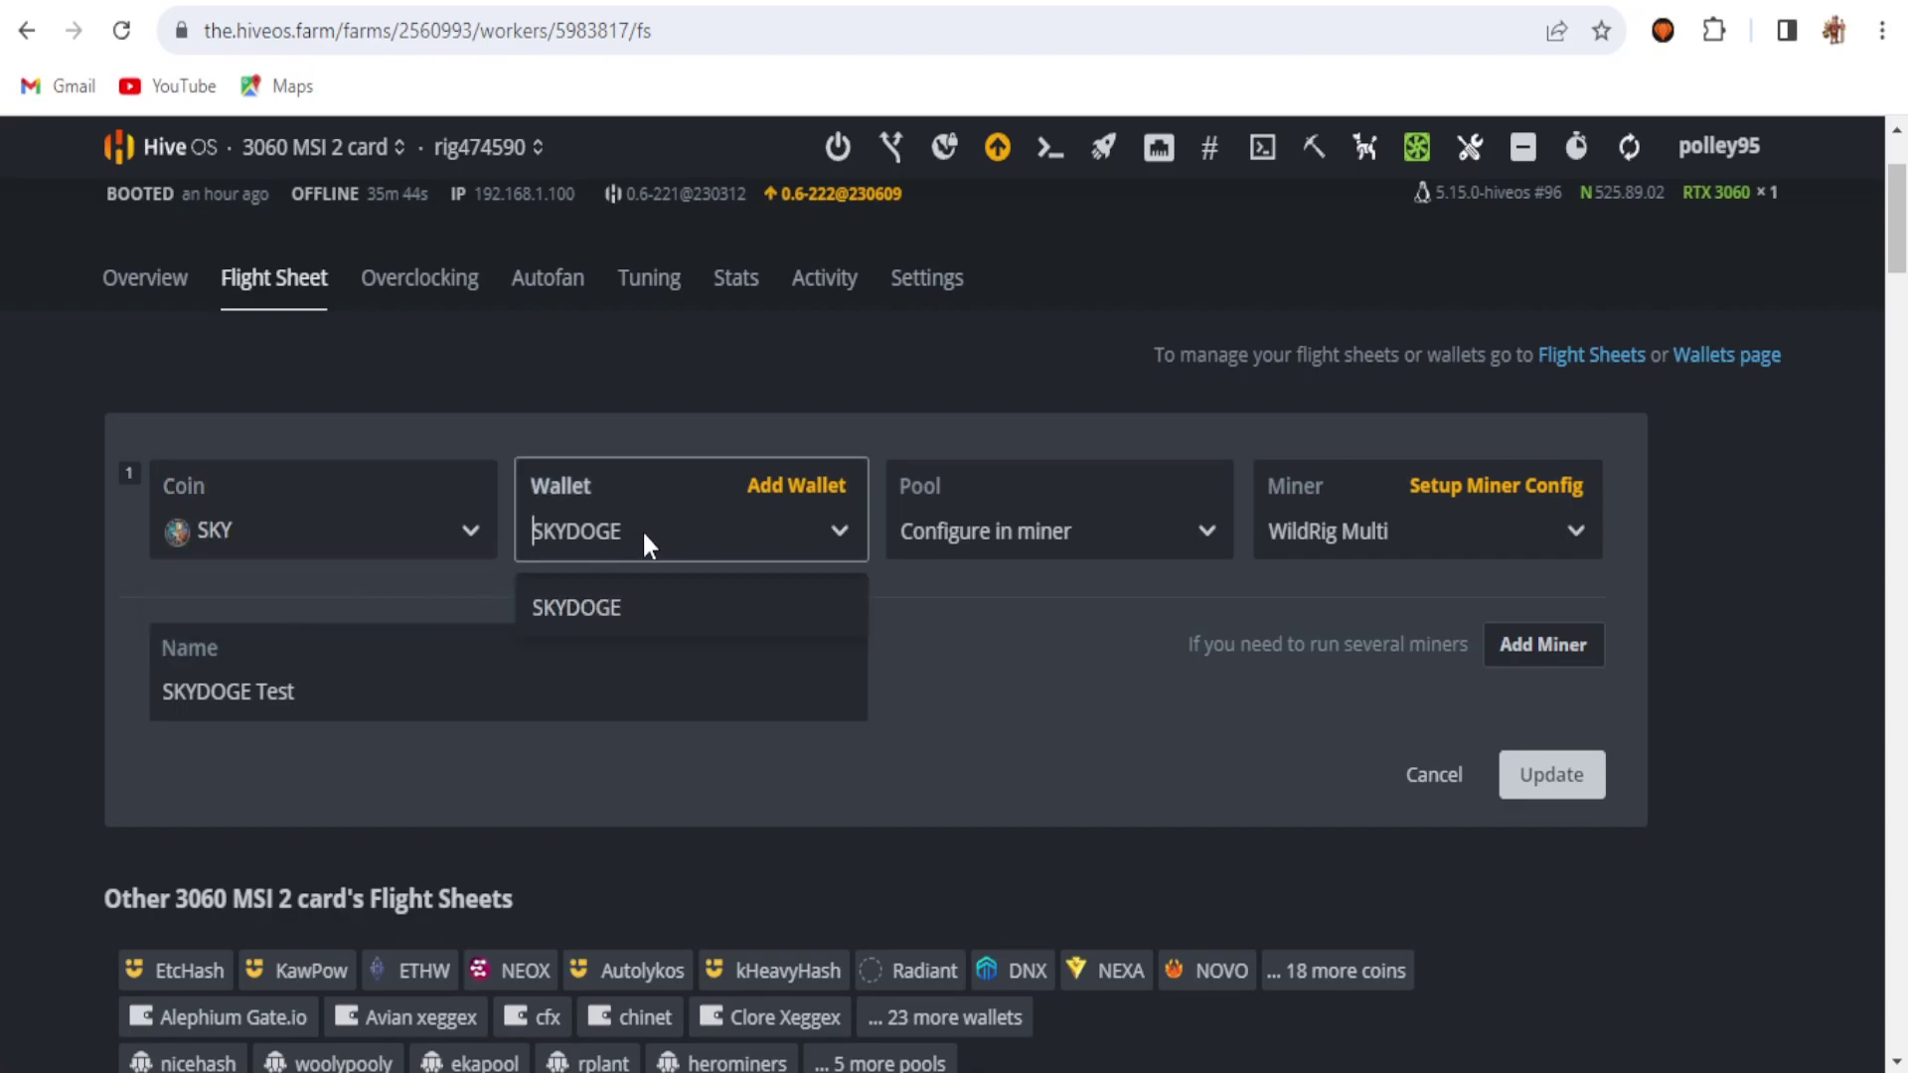
{"action": "left_click", "coordinate": [642, 529]}
{"action": "left_click", "coordinate": [945, 531]}
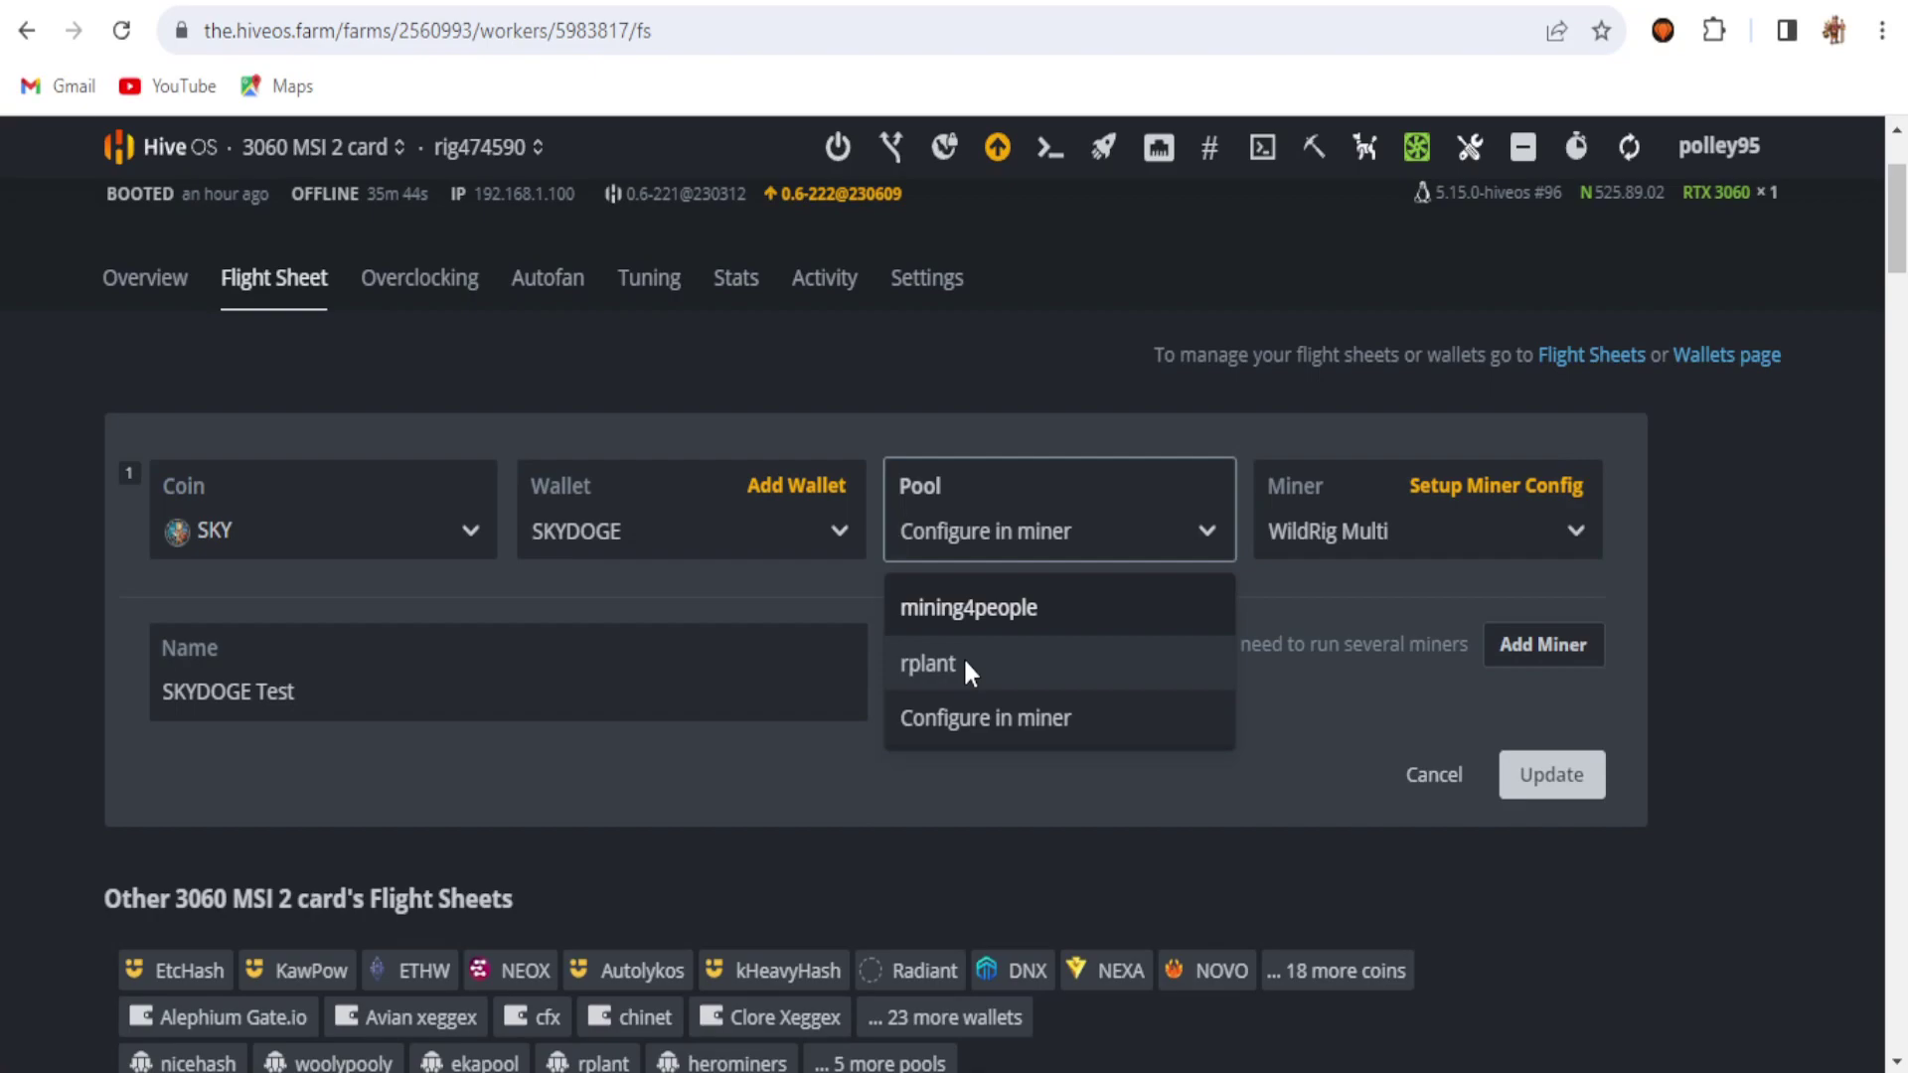
{"action": "left_click", "coordinate": [991, 737]}
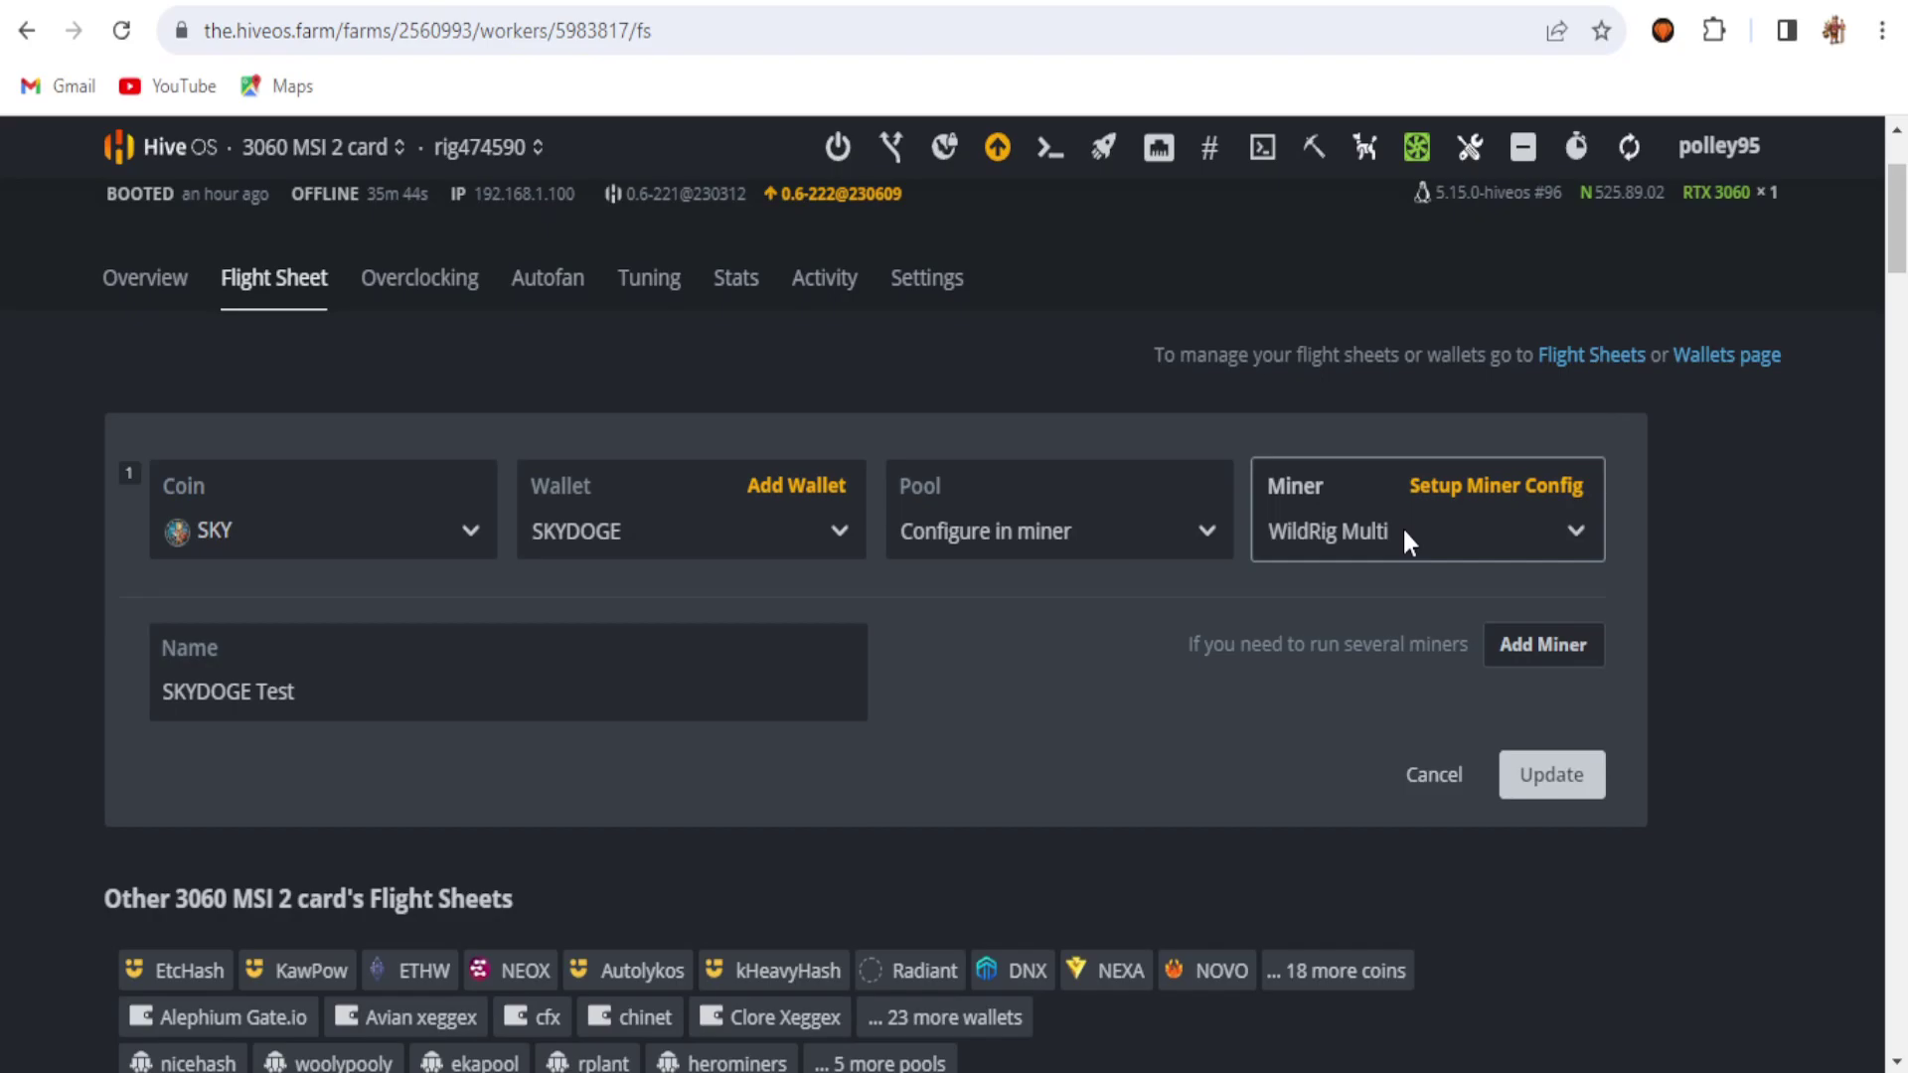
- Examine Skydoge's recommended miner, example config and pools at hashrate.no, and its pool list at MiningPoolStats
{"action": "key", "text": "ctrl+Tab"}
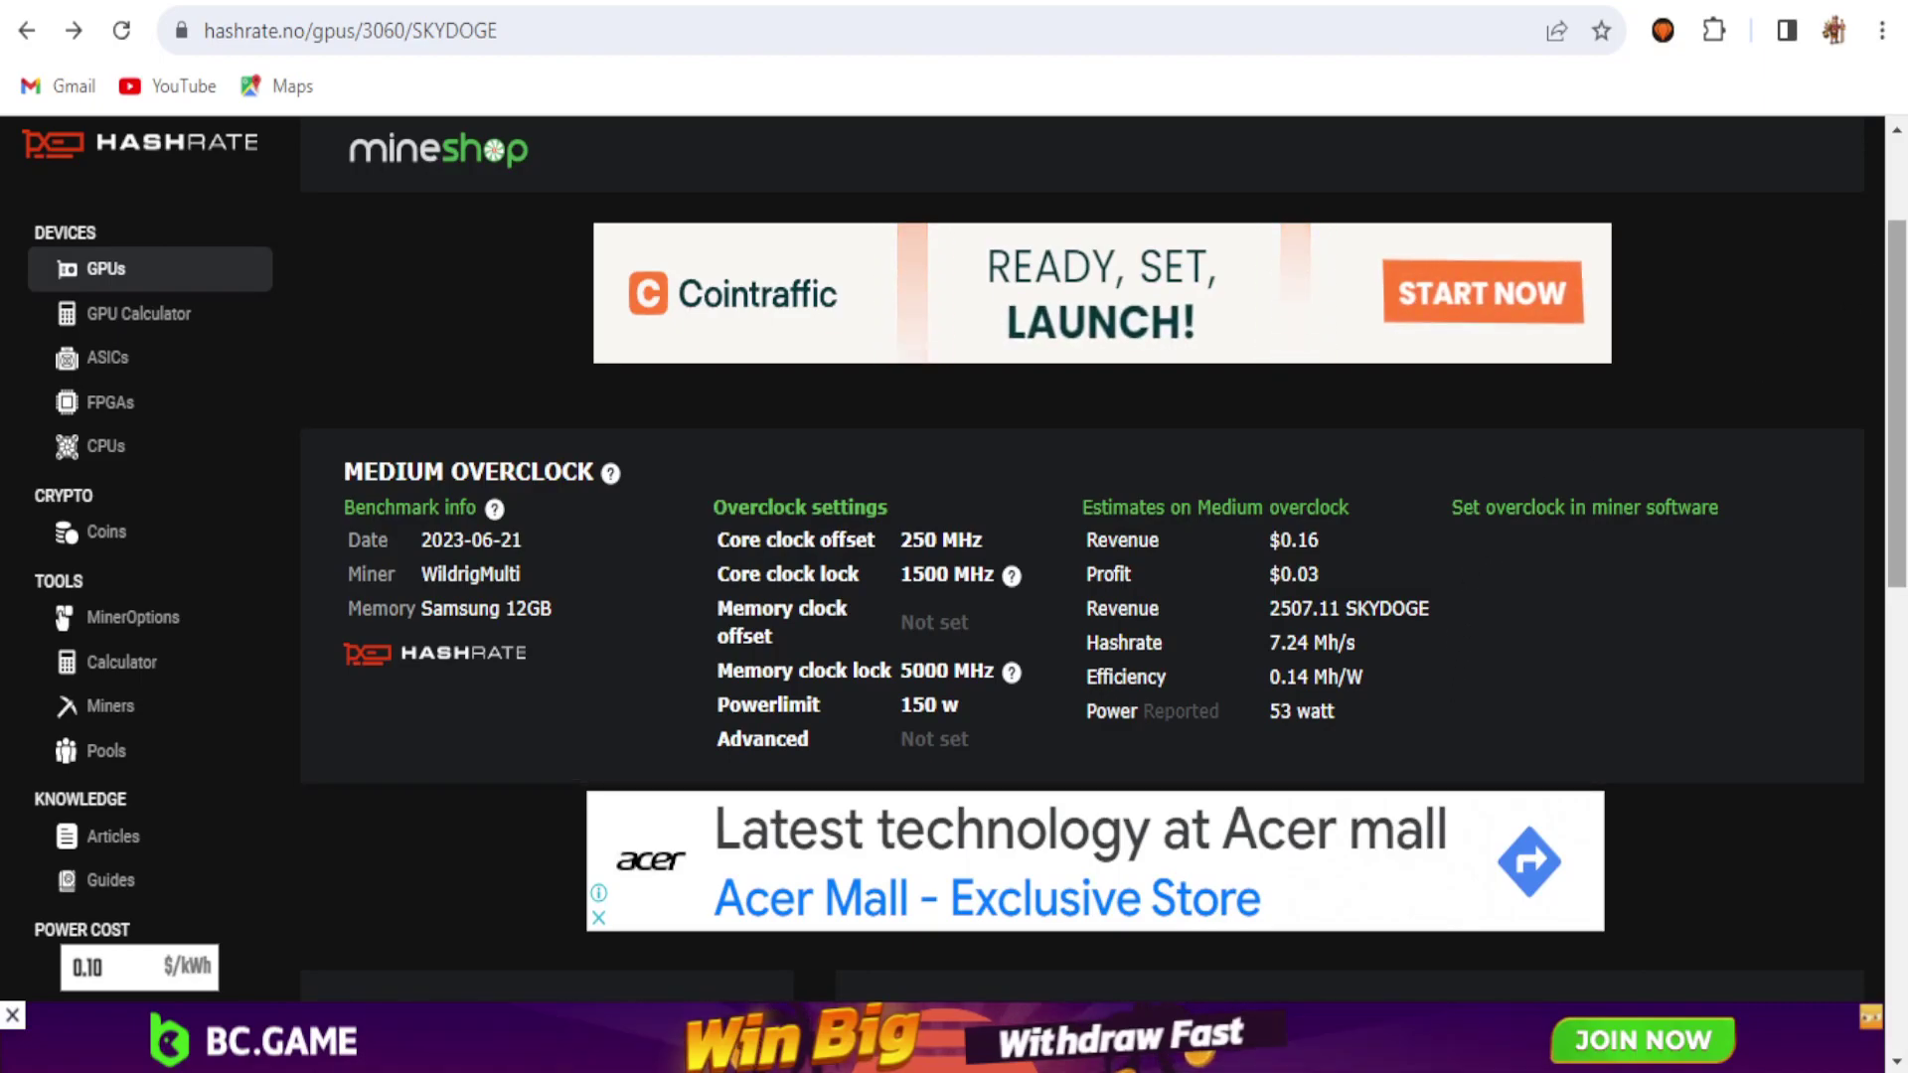
{"action": "scroll", "coordinate": [1905, 526], "scroll_direction": "down", "scroll_amount": 6}
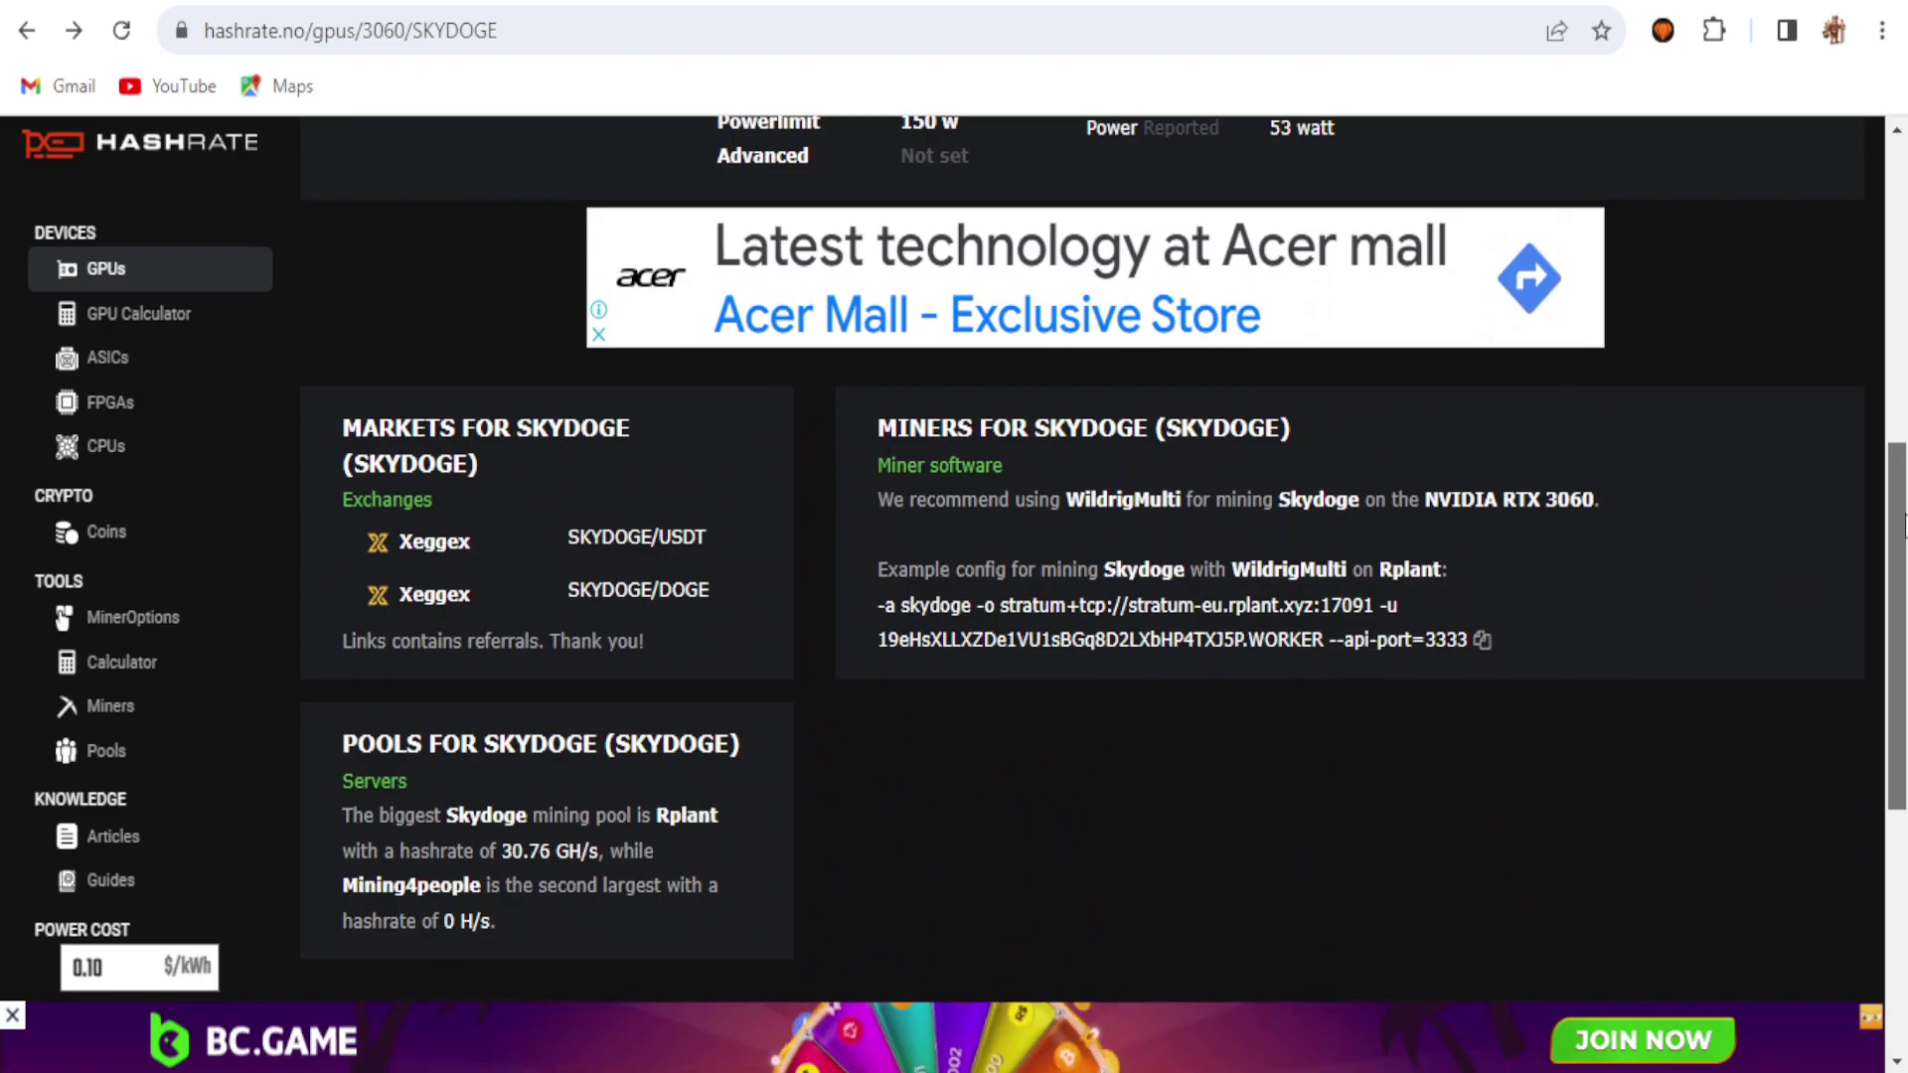
{"action": "left_click_drag", "start_coordinate": [1904, 527], "coordinate": [1905, 534]}
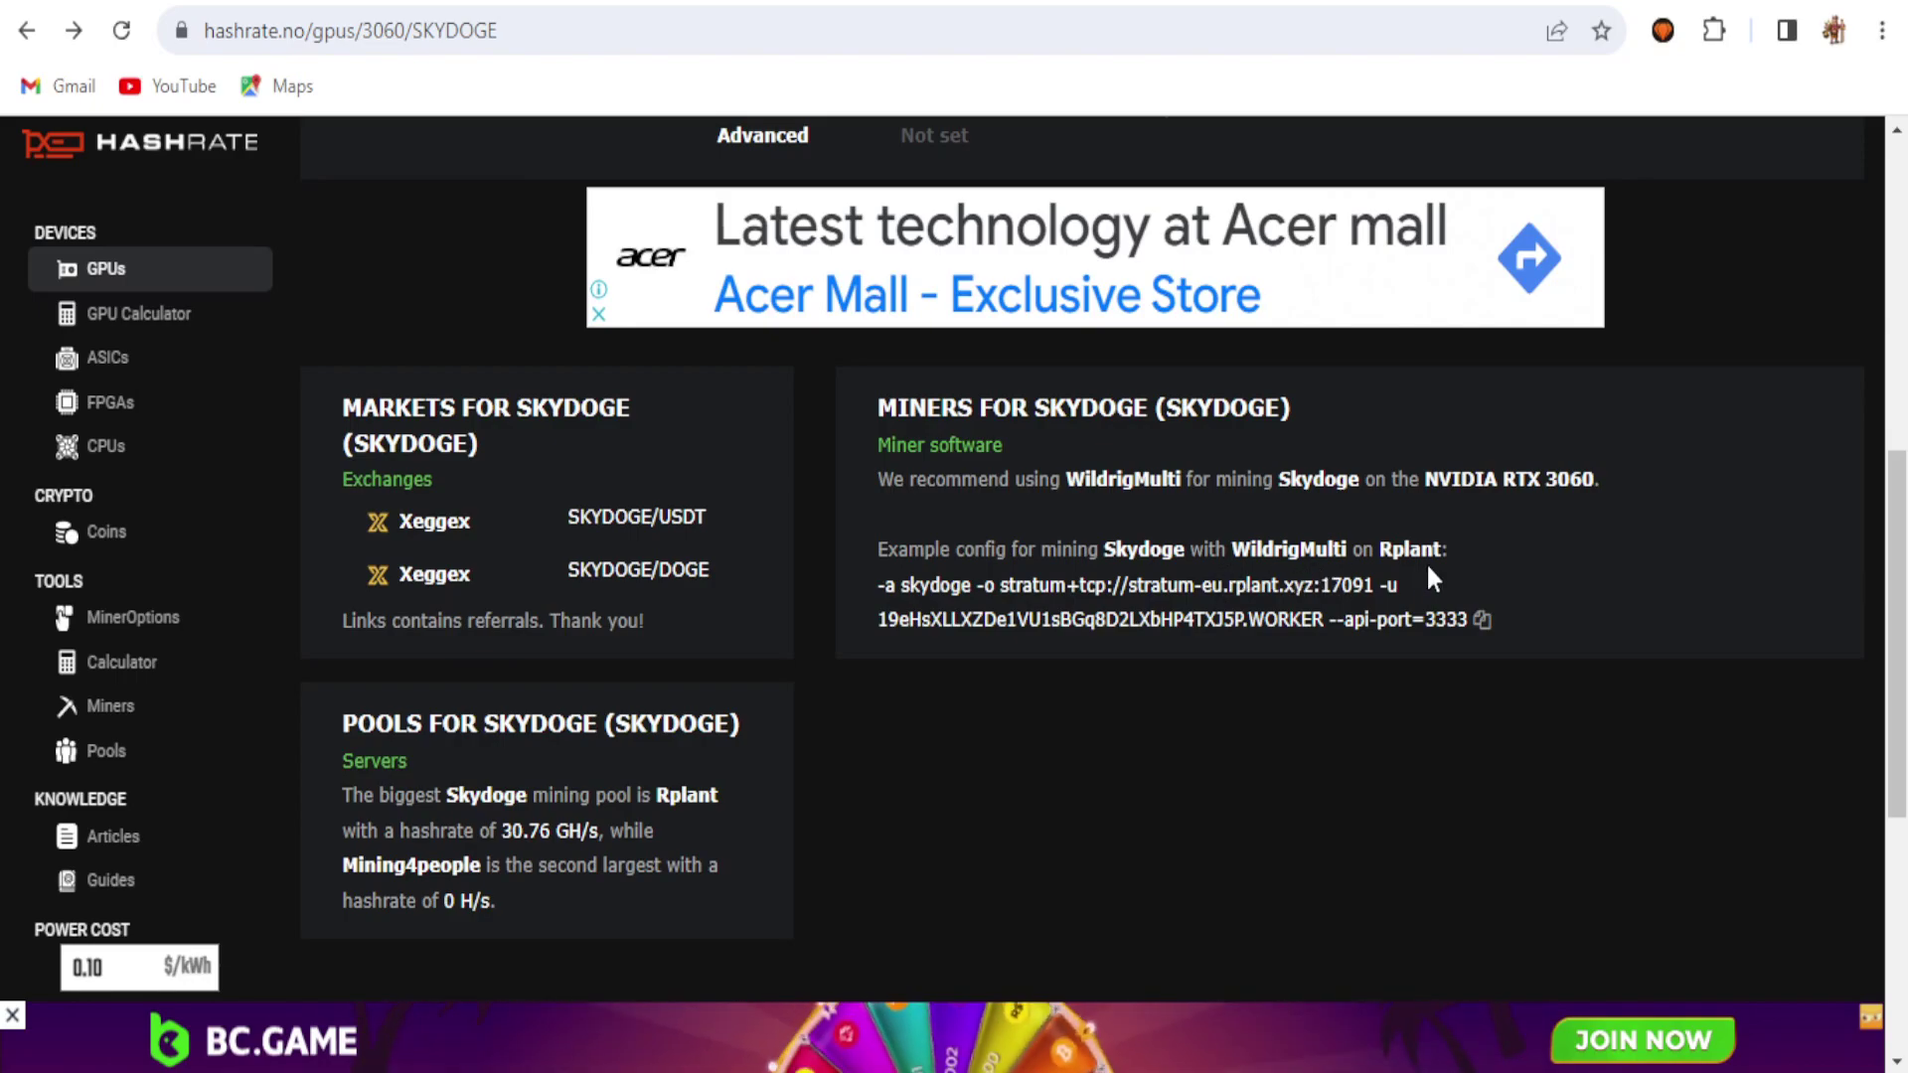
{"action": "left_click", "coordinate": [845, 3]}
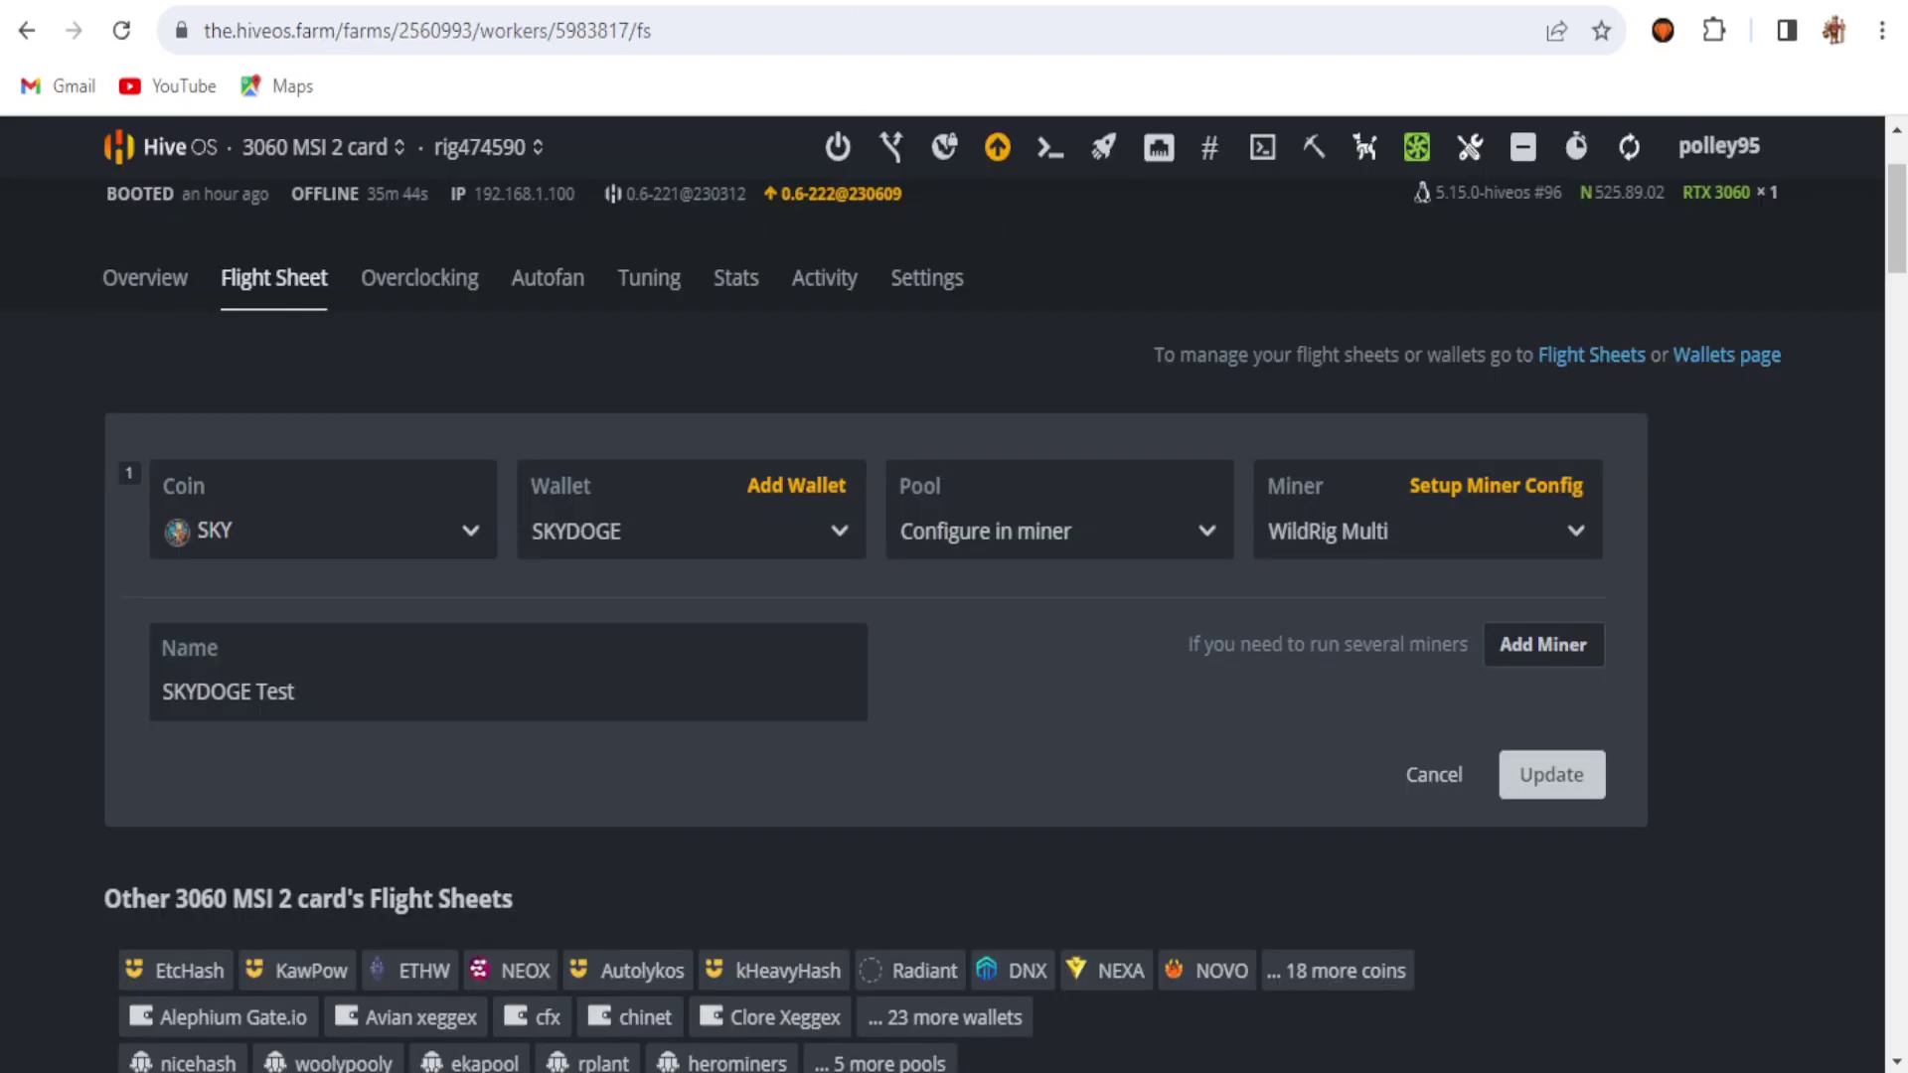
{"action": "left_click", "coordinate": [616, 3]}
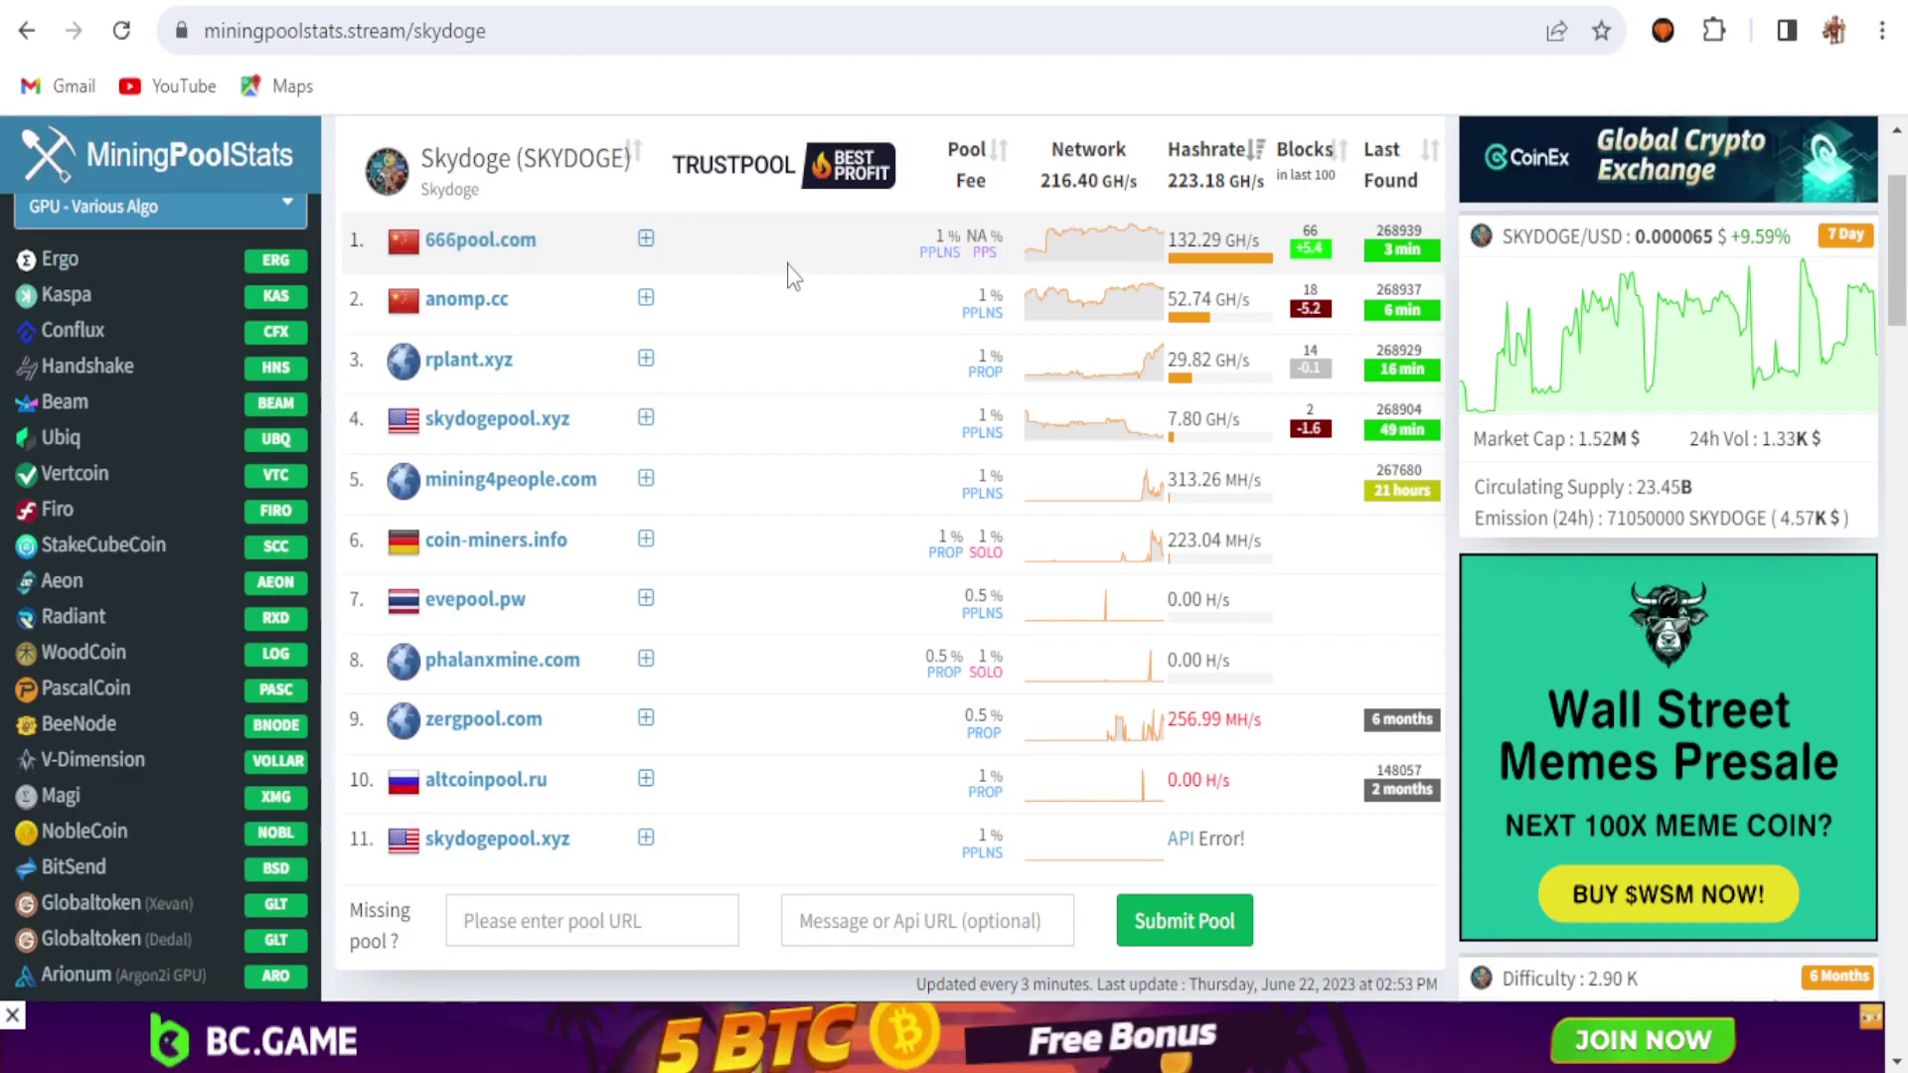
{"action": "scroll", "coordinate": [447, 483], "scroll_direction": "up", "scroll_amount": 2}
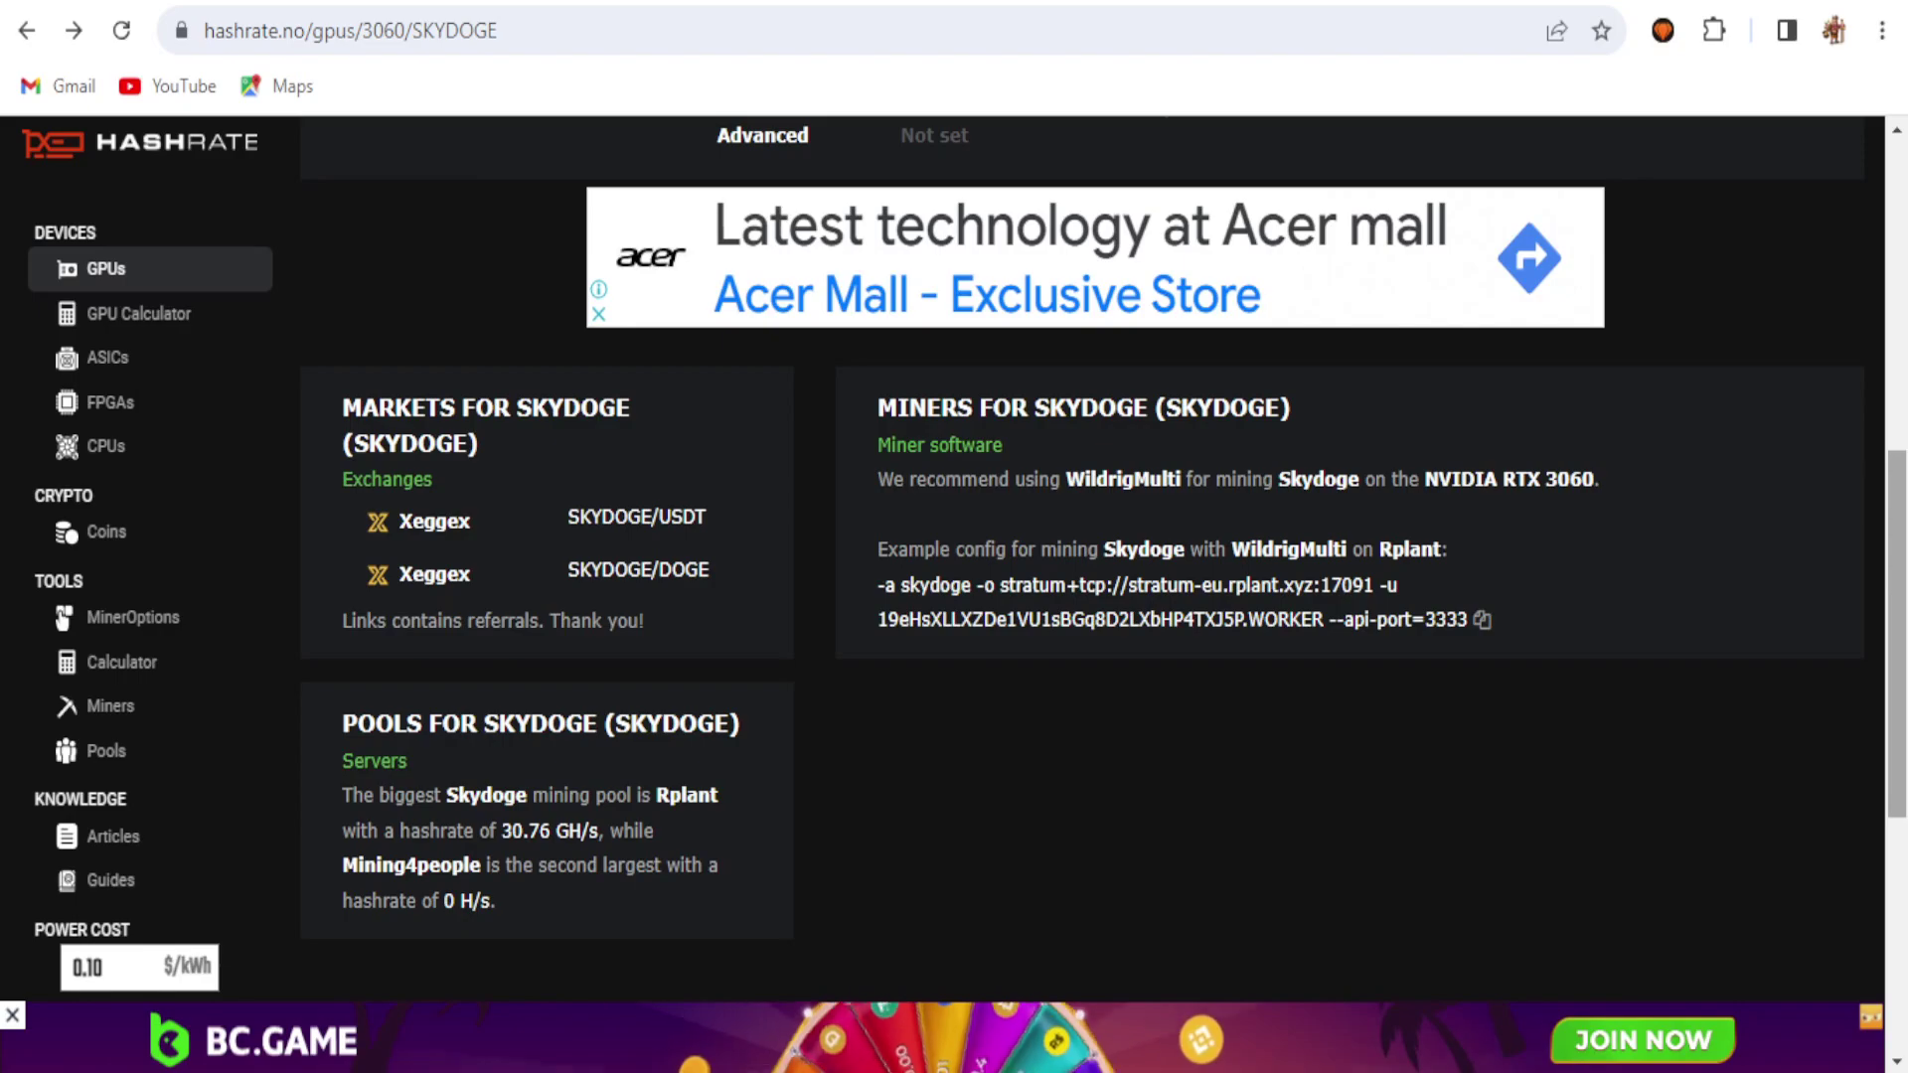
{"action": "scroll", "coordinate": [1093, 547], "scroll_direction": "up", "scroll_amount": 3}
{"action": "scroll", "coordinate": [1082, 597], "scroll_direction": "up", "scroll_amount": 2}
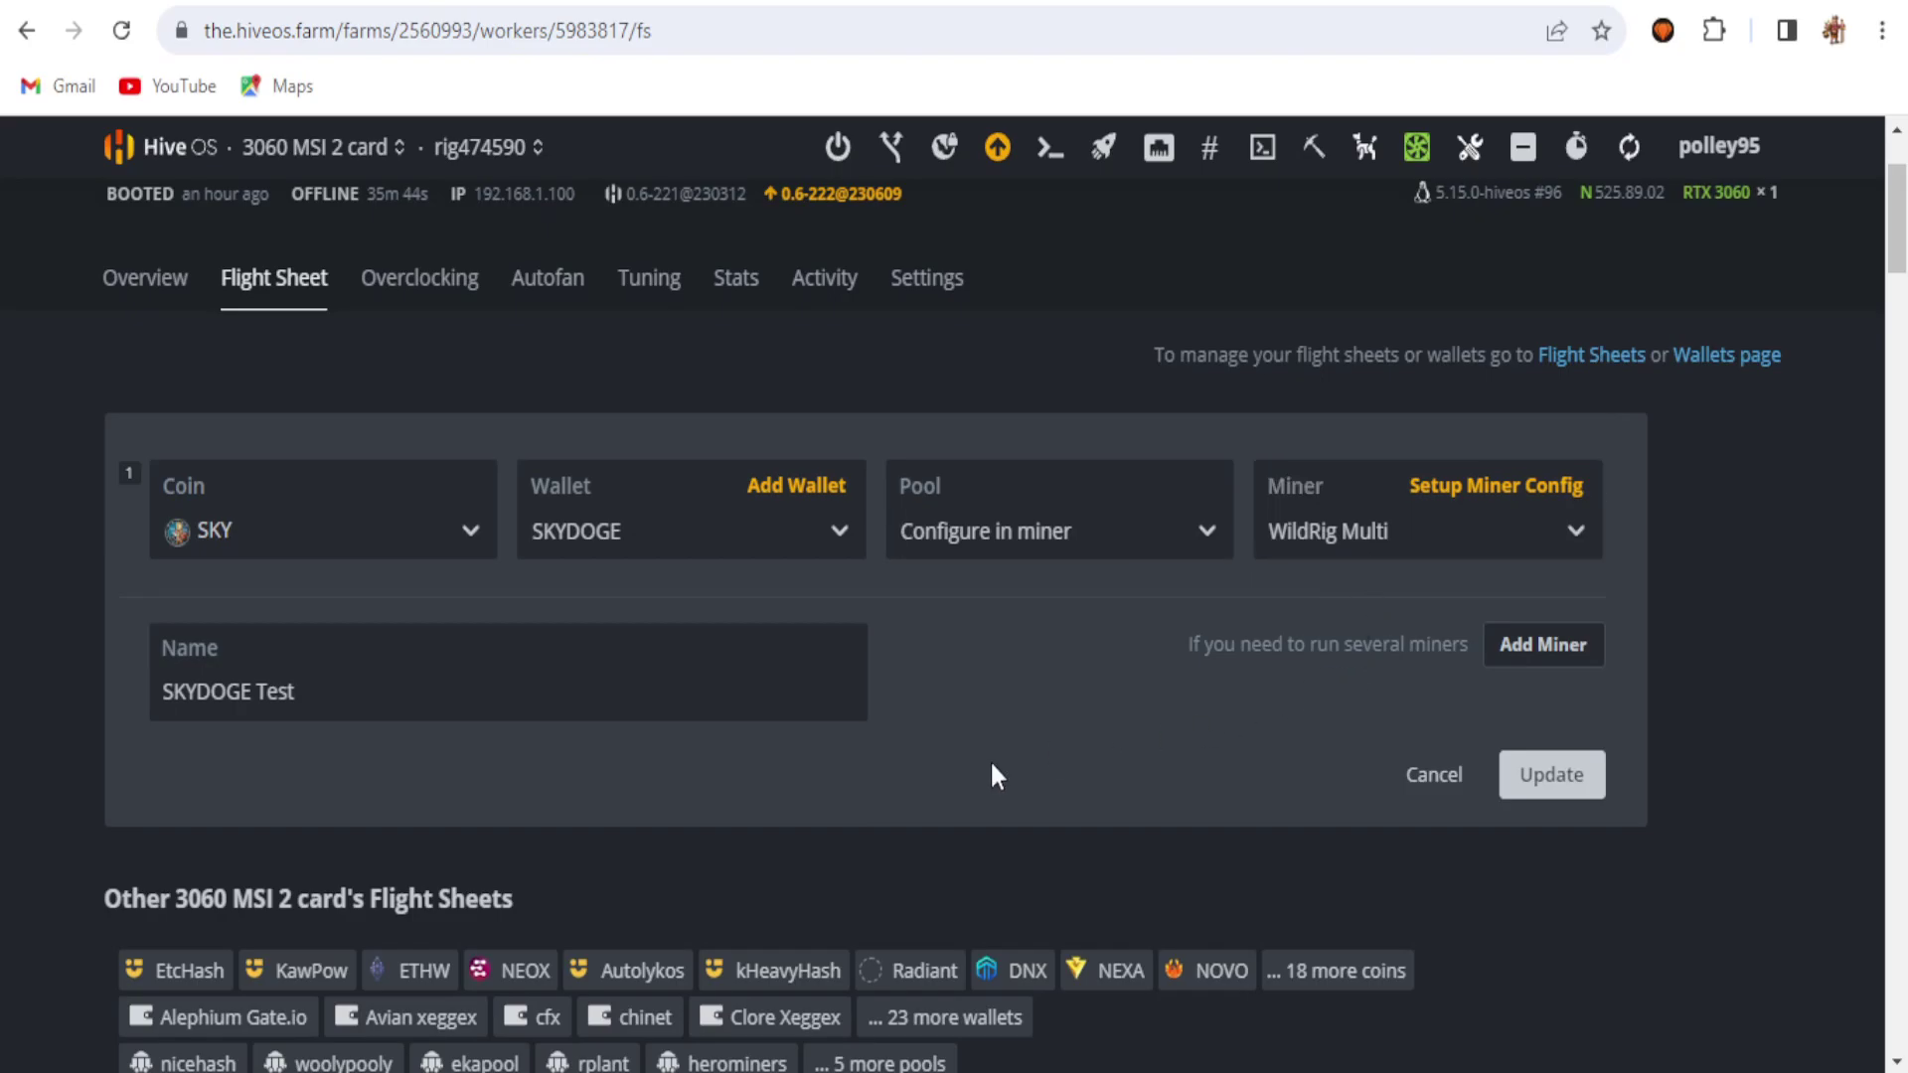
- Open the WildRig Multi miner configuration in Hive OS and view the wallet and worker template examples
{"action": "left_click", "coordinate": [1512, 487]}
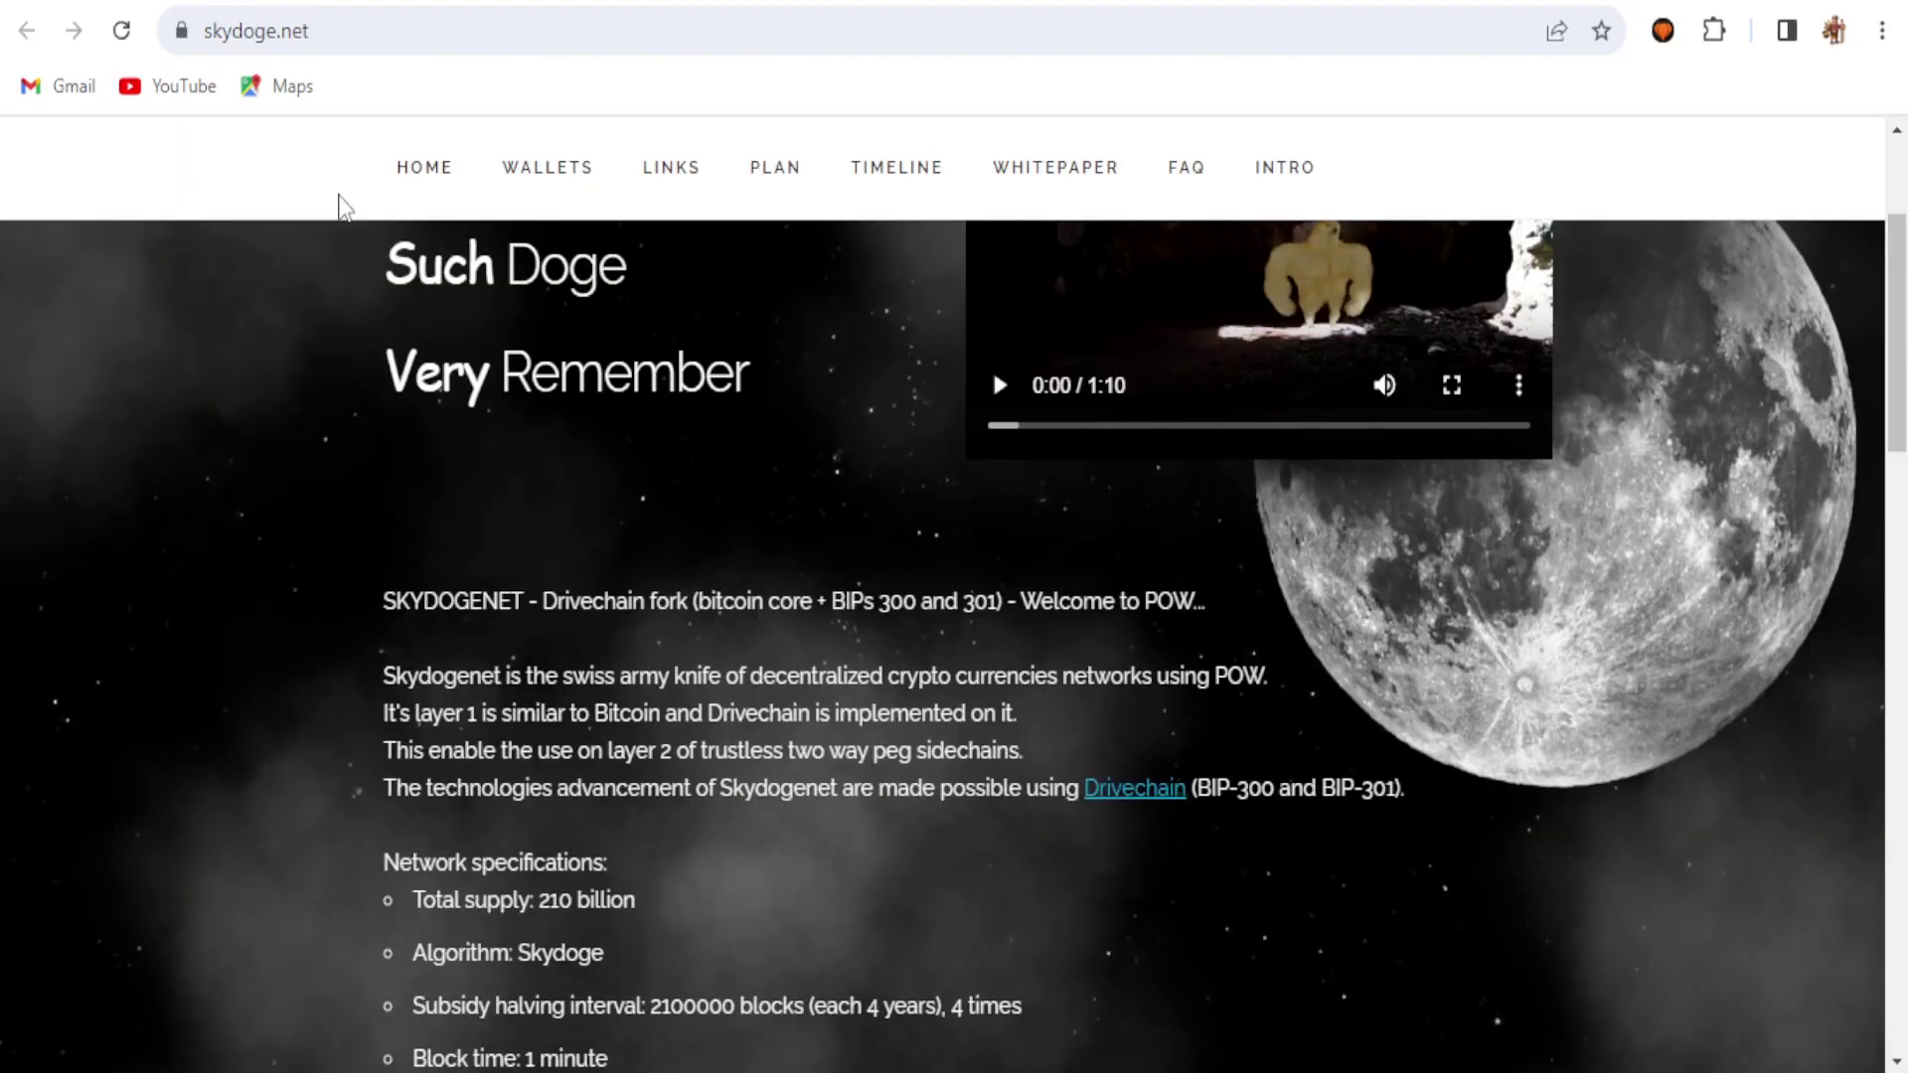
{"action": "scroll", "coordinate": [792, 672], "scroll_direction": "down", "scroll_amount": 3}
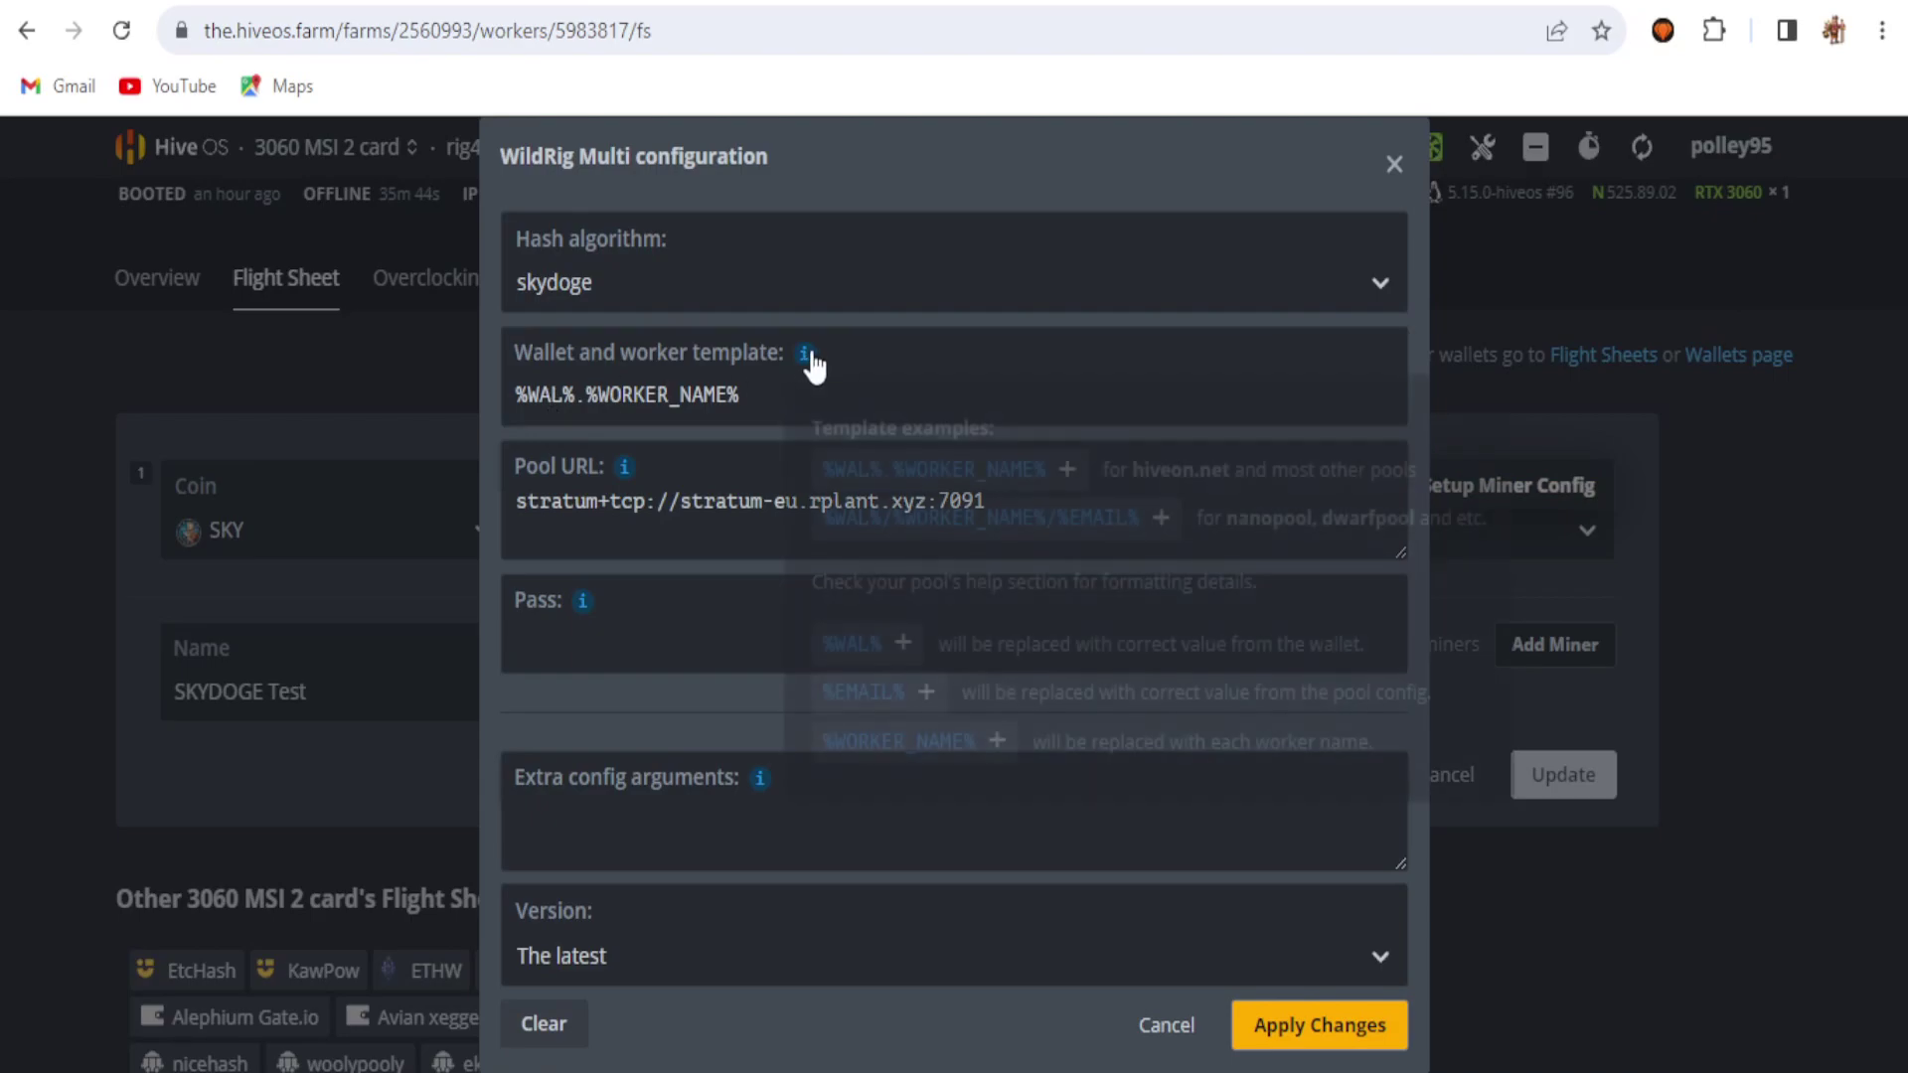
{"action": "mouse_move", "coordinate": [807, 355]}
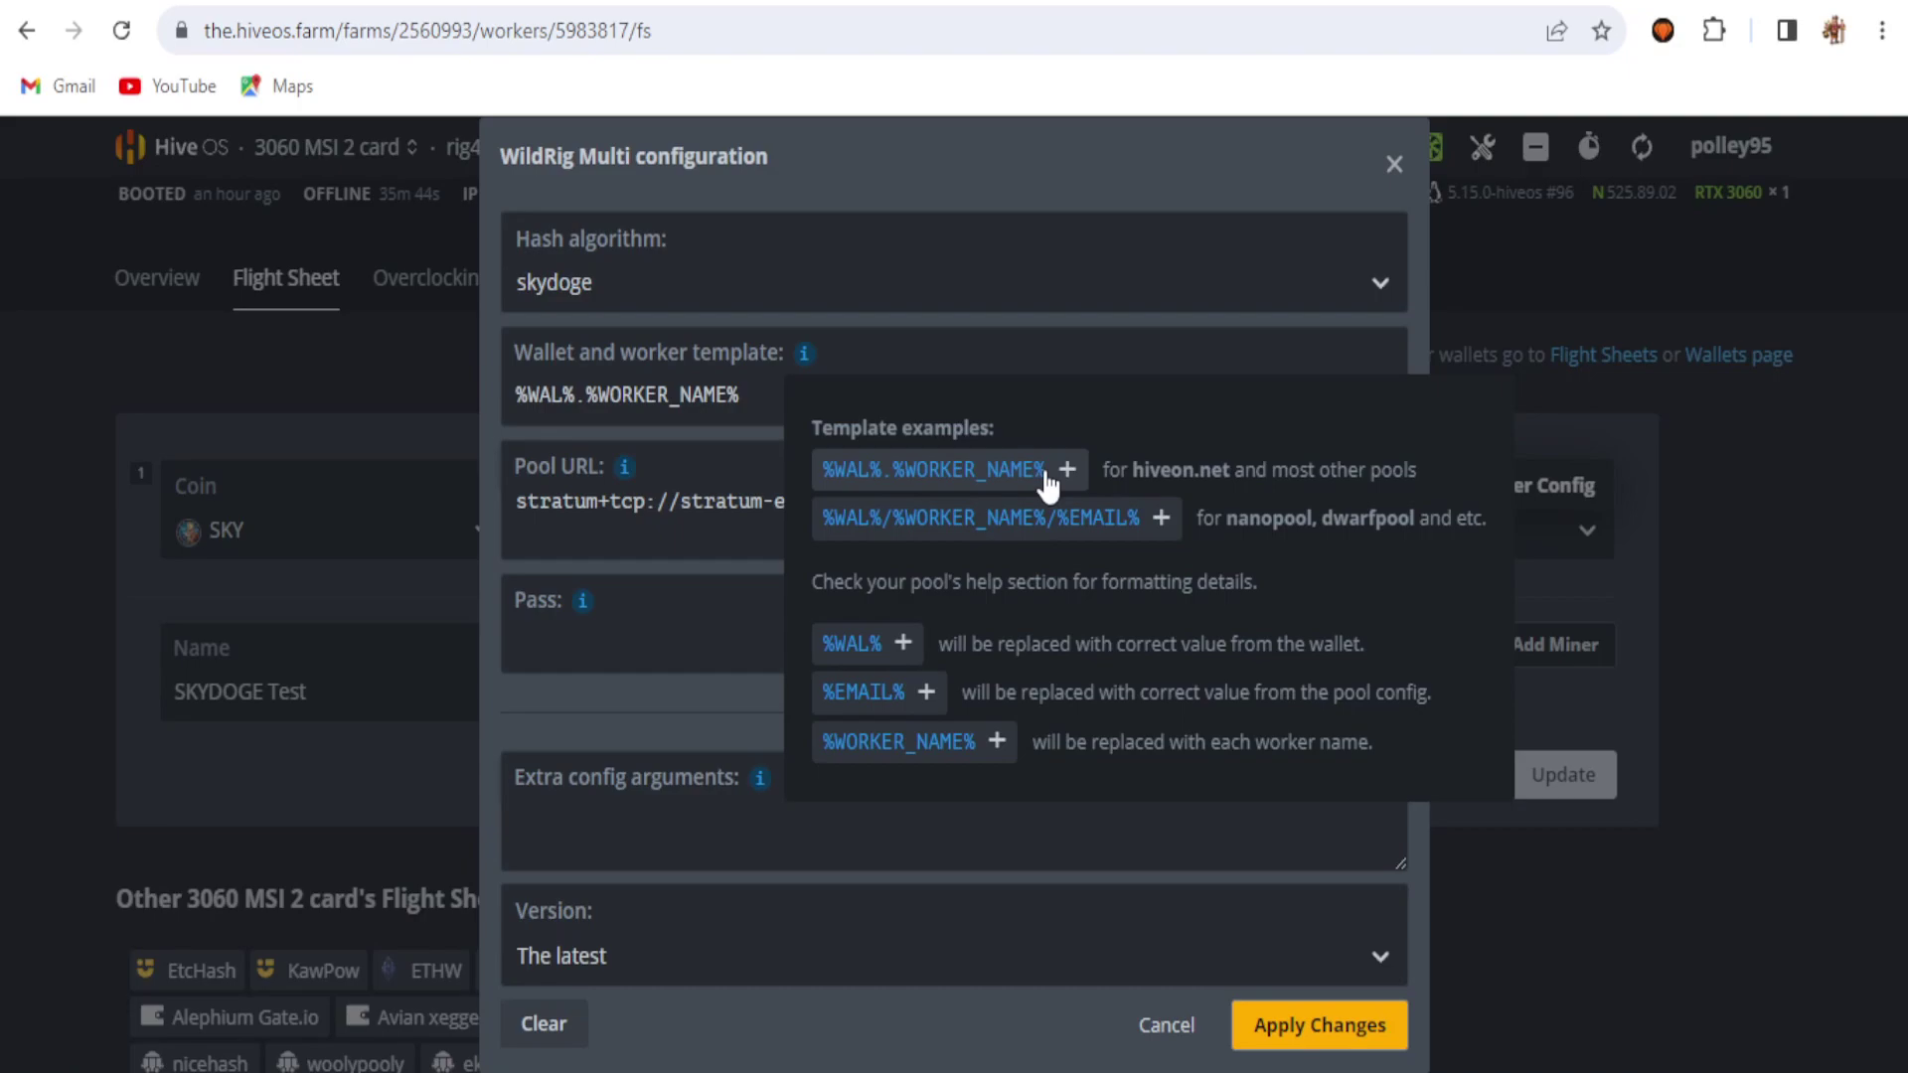
{"action": "left_click", "coordinate": [611, 516]}
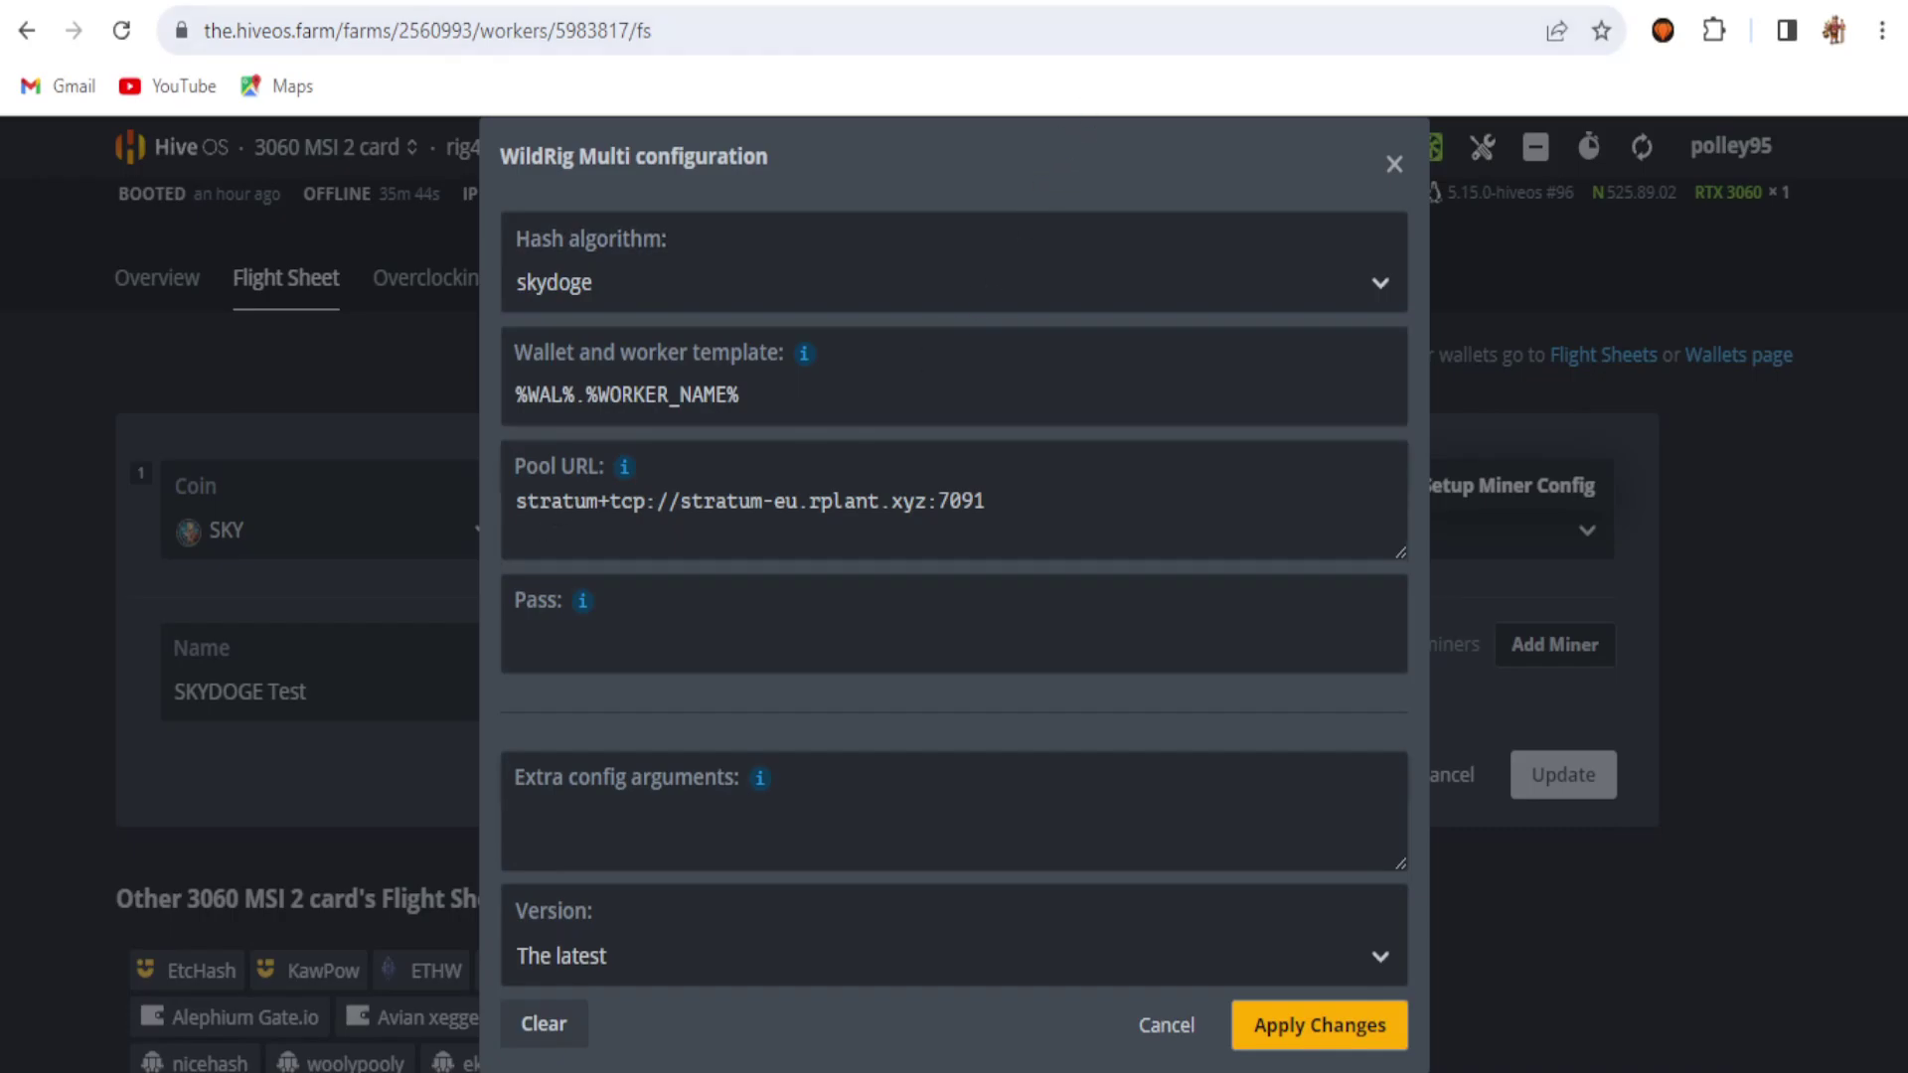
- Switch to the Rplant pool's Skydoge connection page and choose wildrig-multi as the miner in its miner config
{"action": "key", "text": "ctrl+Tab"}
{"action": "scroll", "coordinate": [765, 333], "scroll_direction": "down", "scroll_amount": 8}
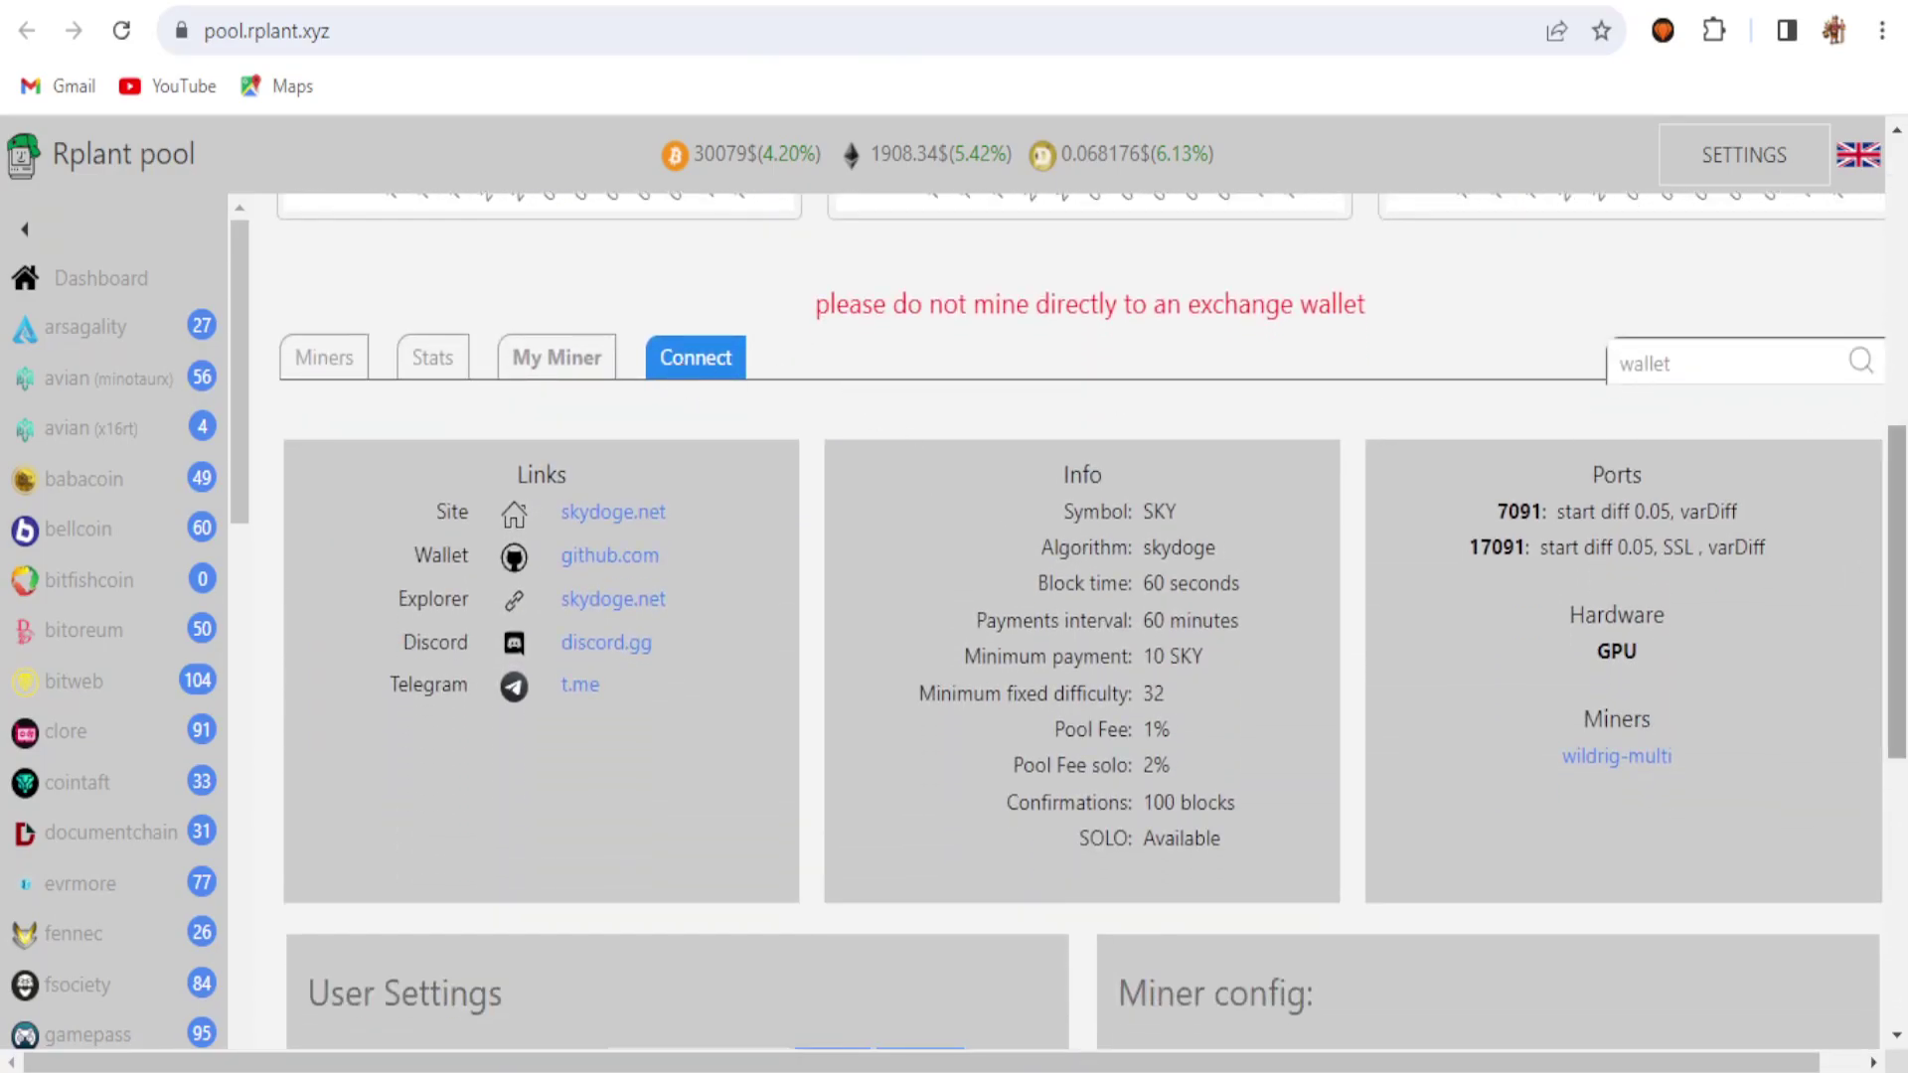
{"action": "scroll", "coordinate": [1590, 597], "scroll_direction": "down", "scroll_amount": 6}
{"action": "left_click", "coordinate": [1290, 483]}
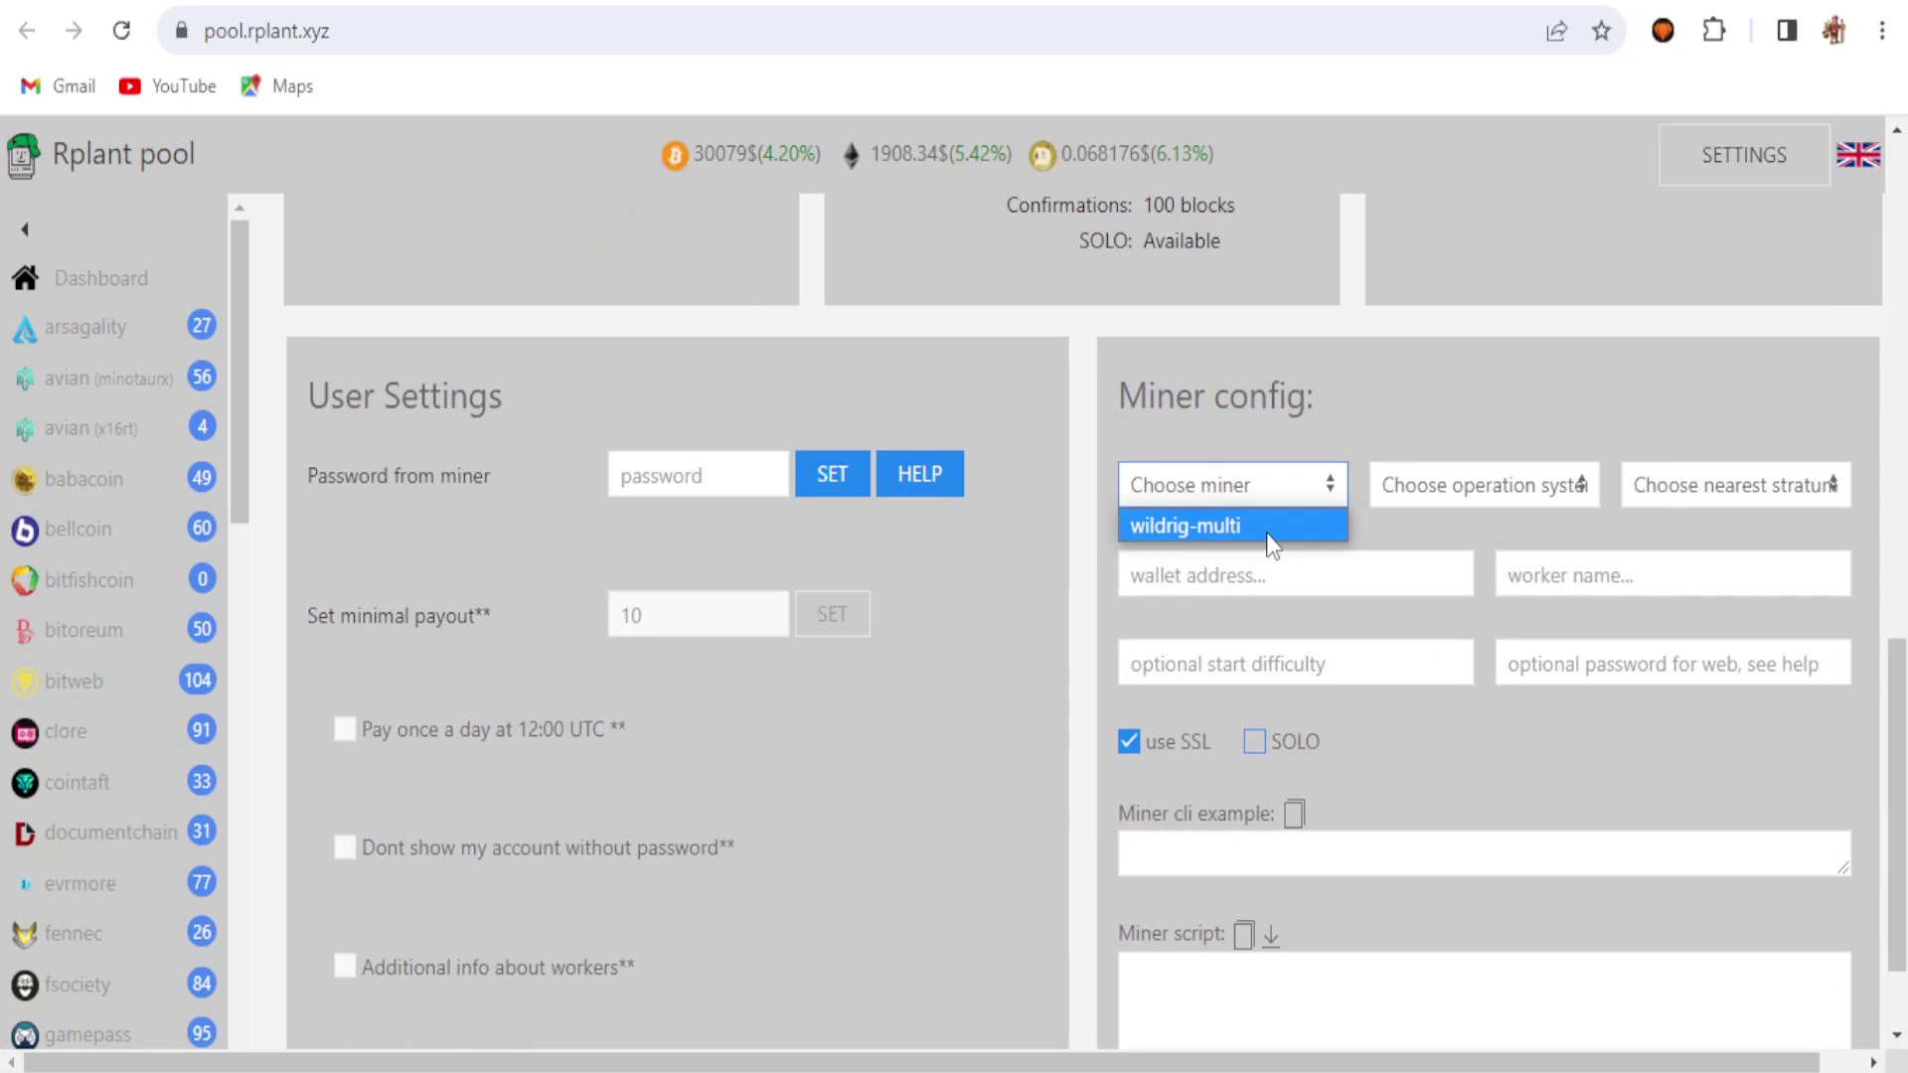
{"action": "left_click", "coordinate": [1272, 545]}
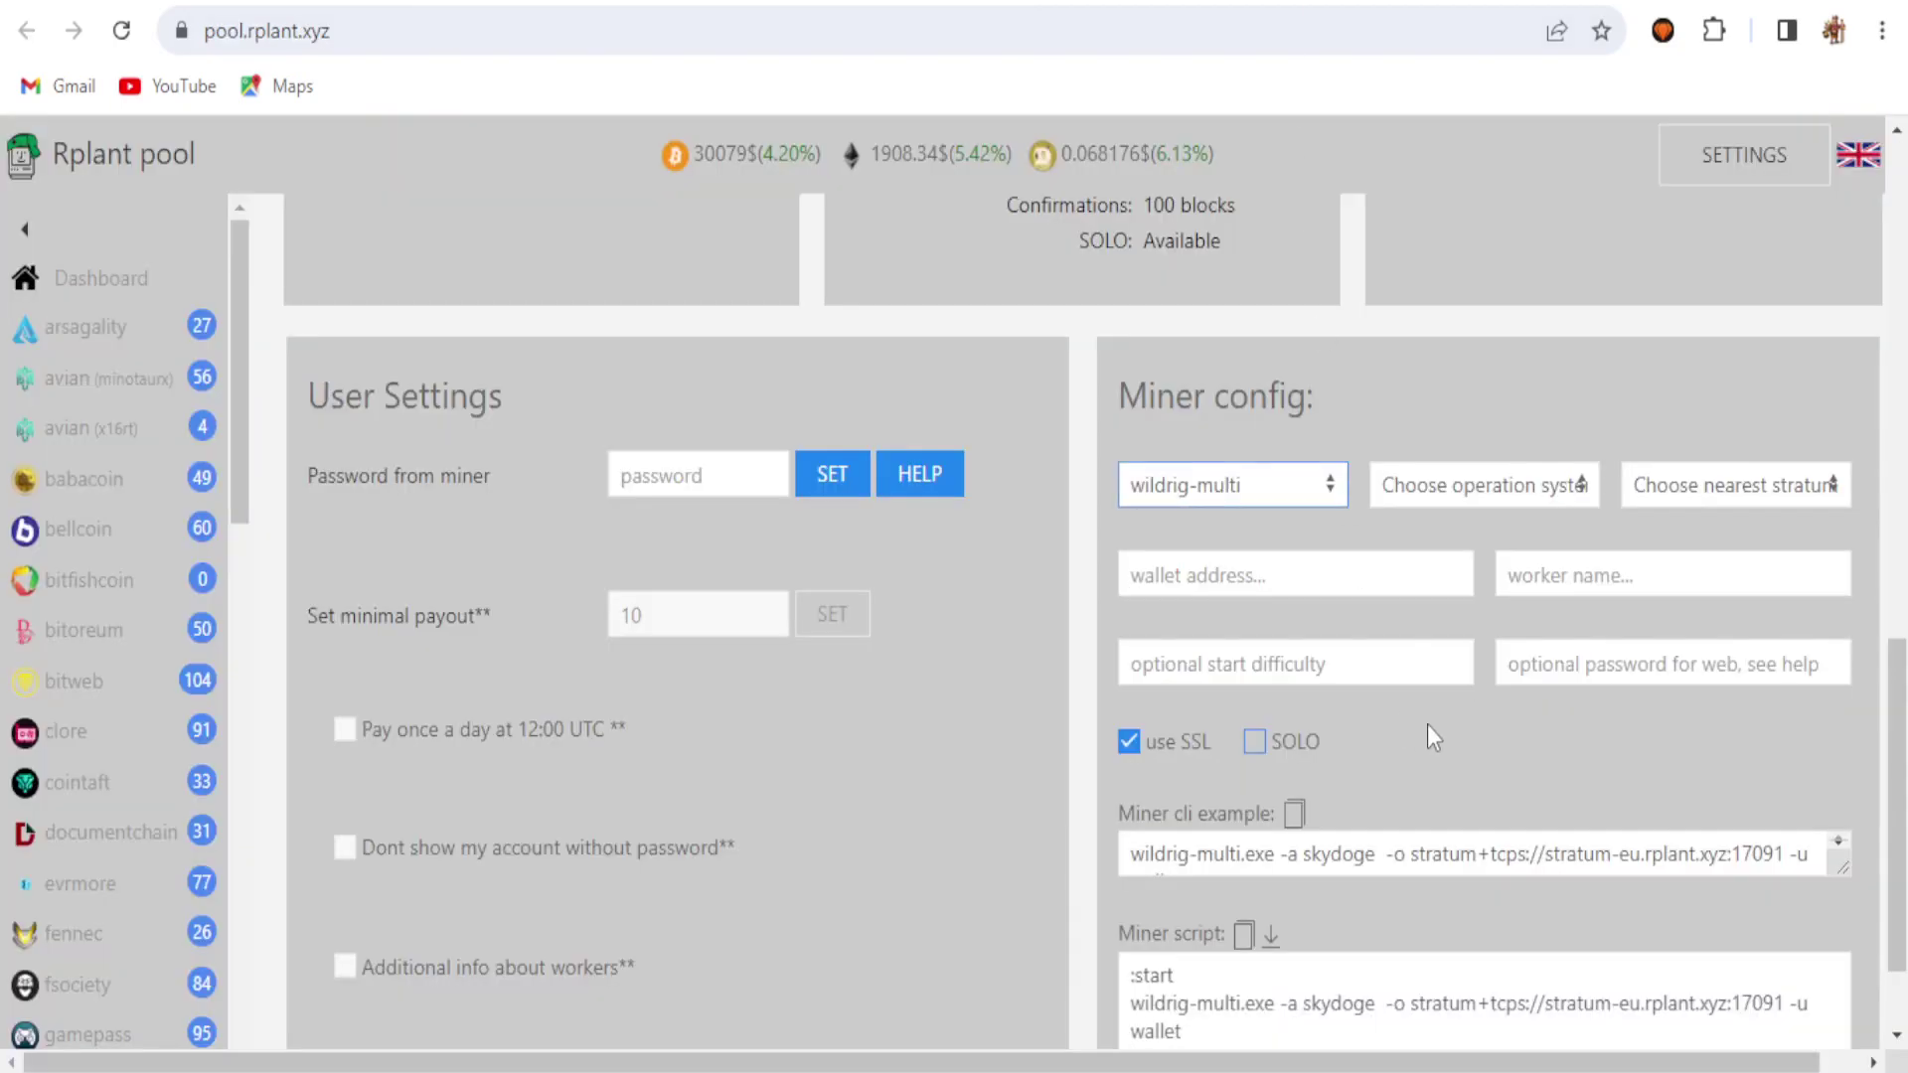
- Set the Rplant miner config's operating system to Windows and its nearest stratum to Europe
{"action": "left_click", "coordinate": [1518, 495]}
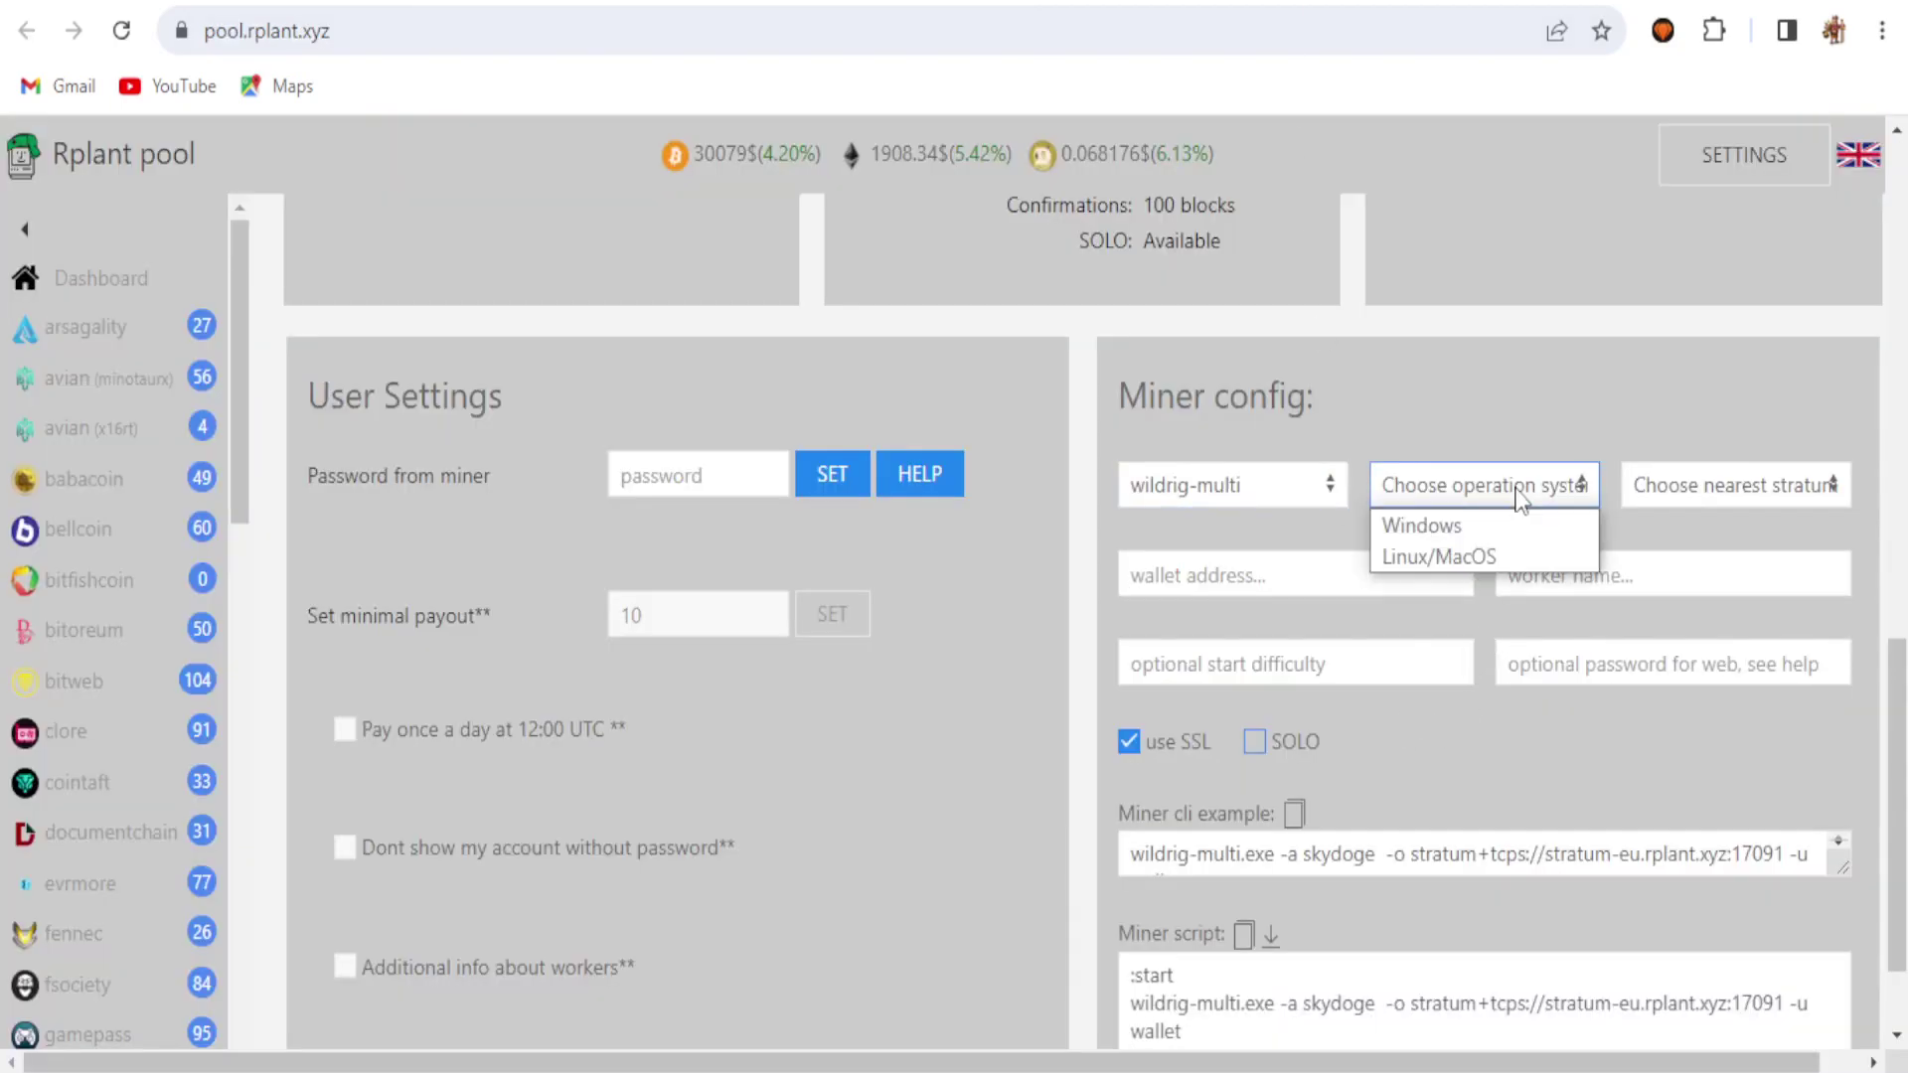
{"action": "left_click", "coordinate": [1478, 523]}
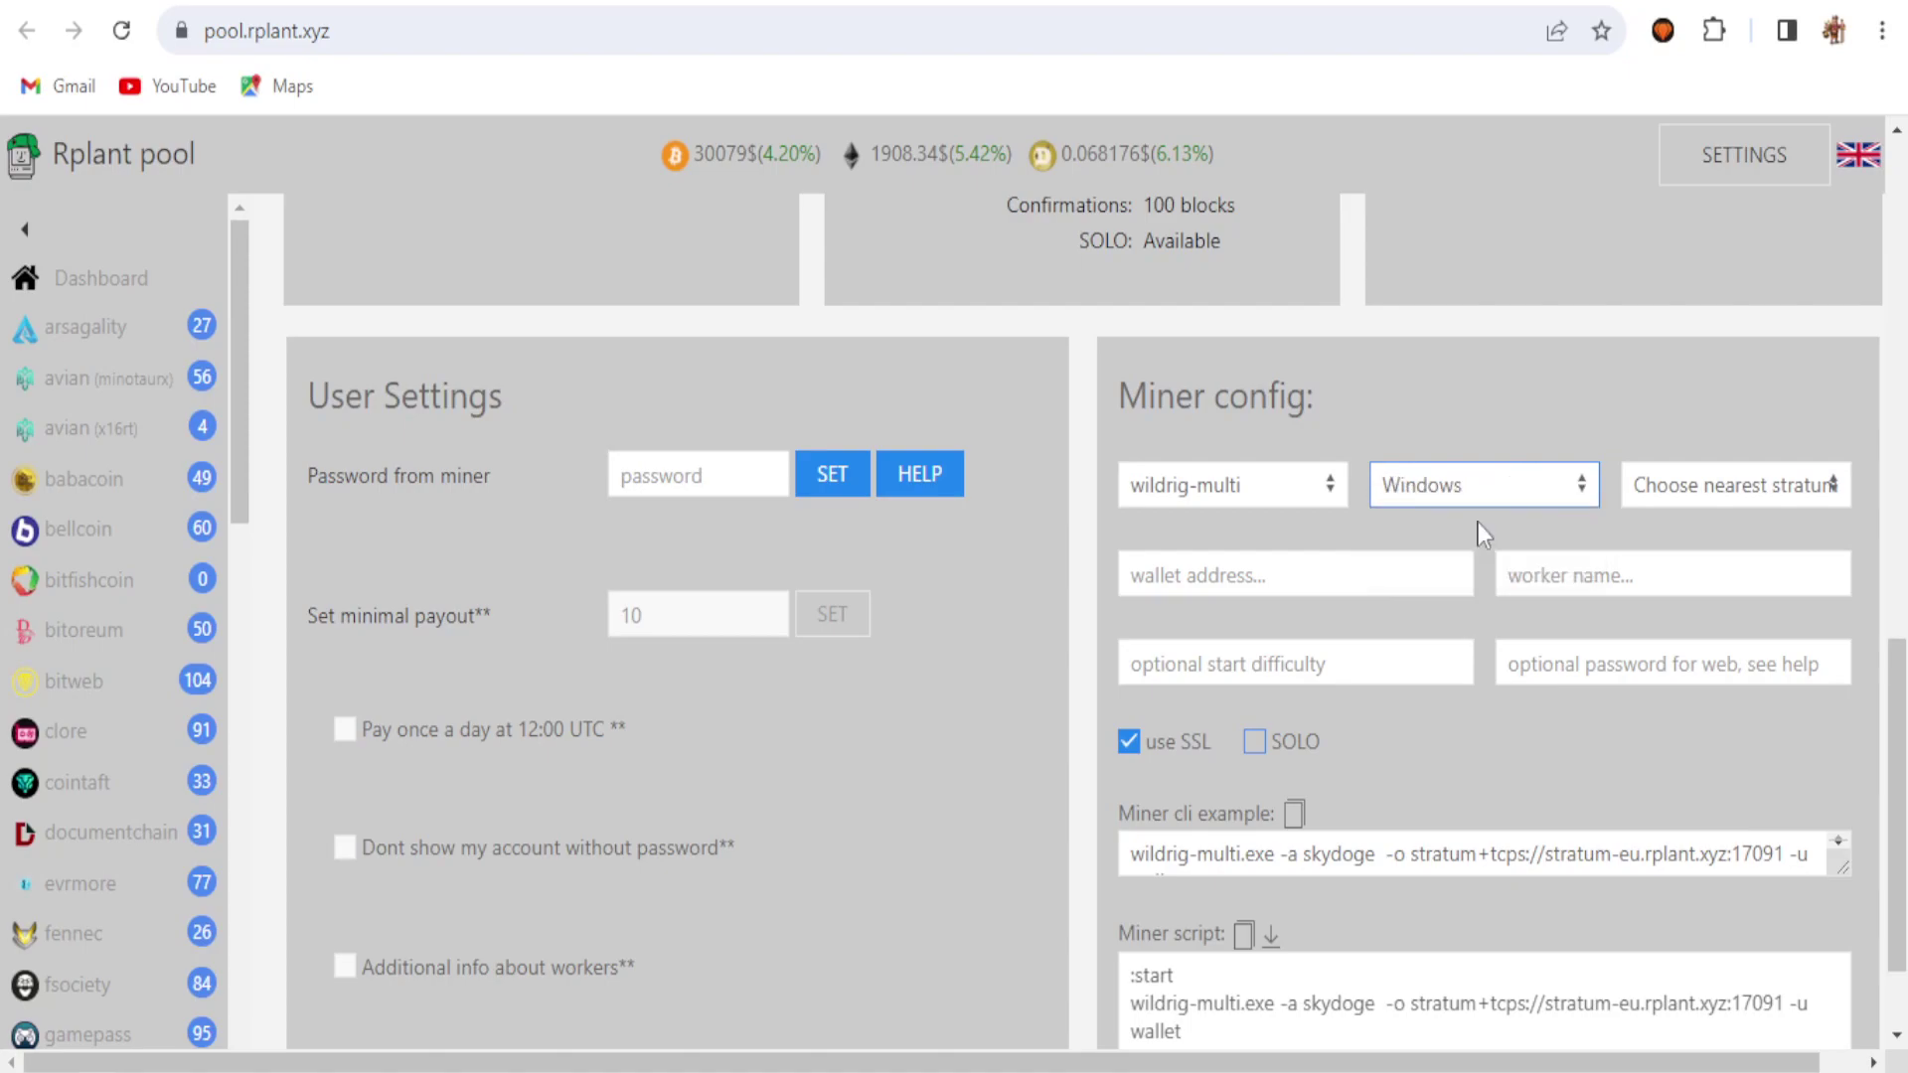
{"action": "left_click", "coordinate": [1694, 490]}
{"action": "left_click", "coordinate": [1705, 526]}
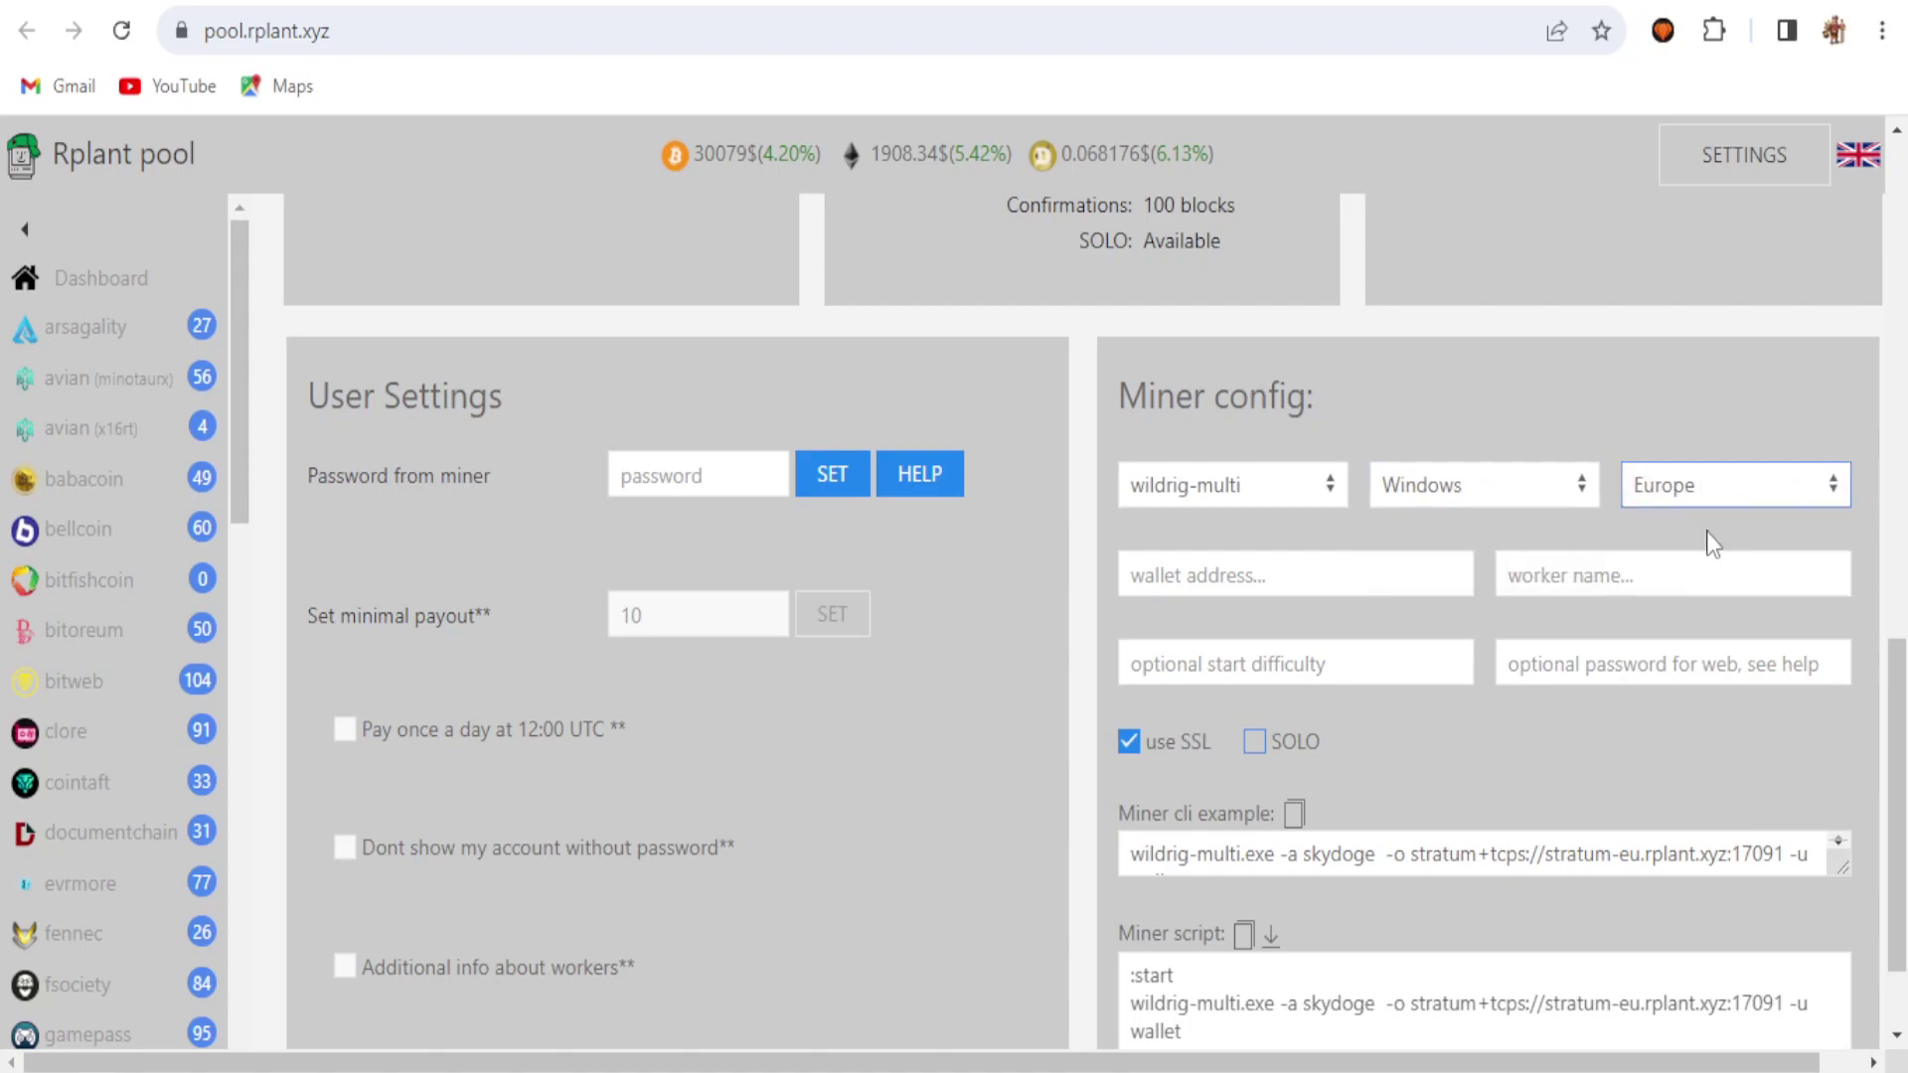
{"action": "left_click", "coordinate": [1739, 486]}
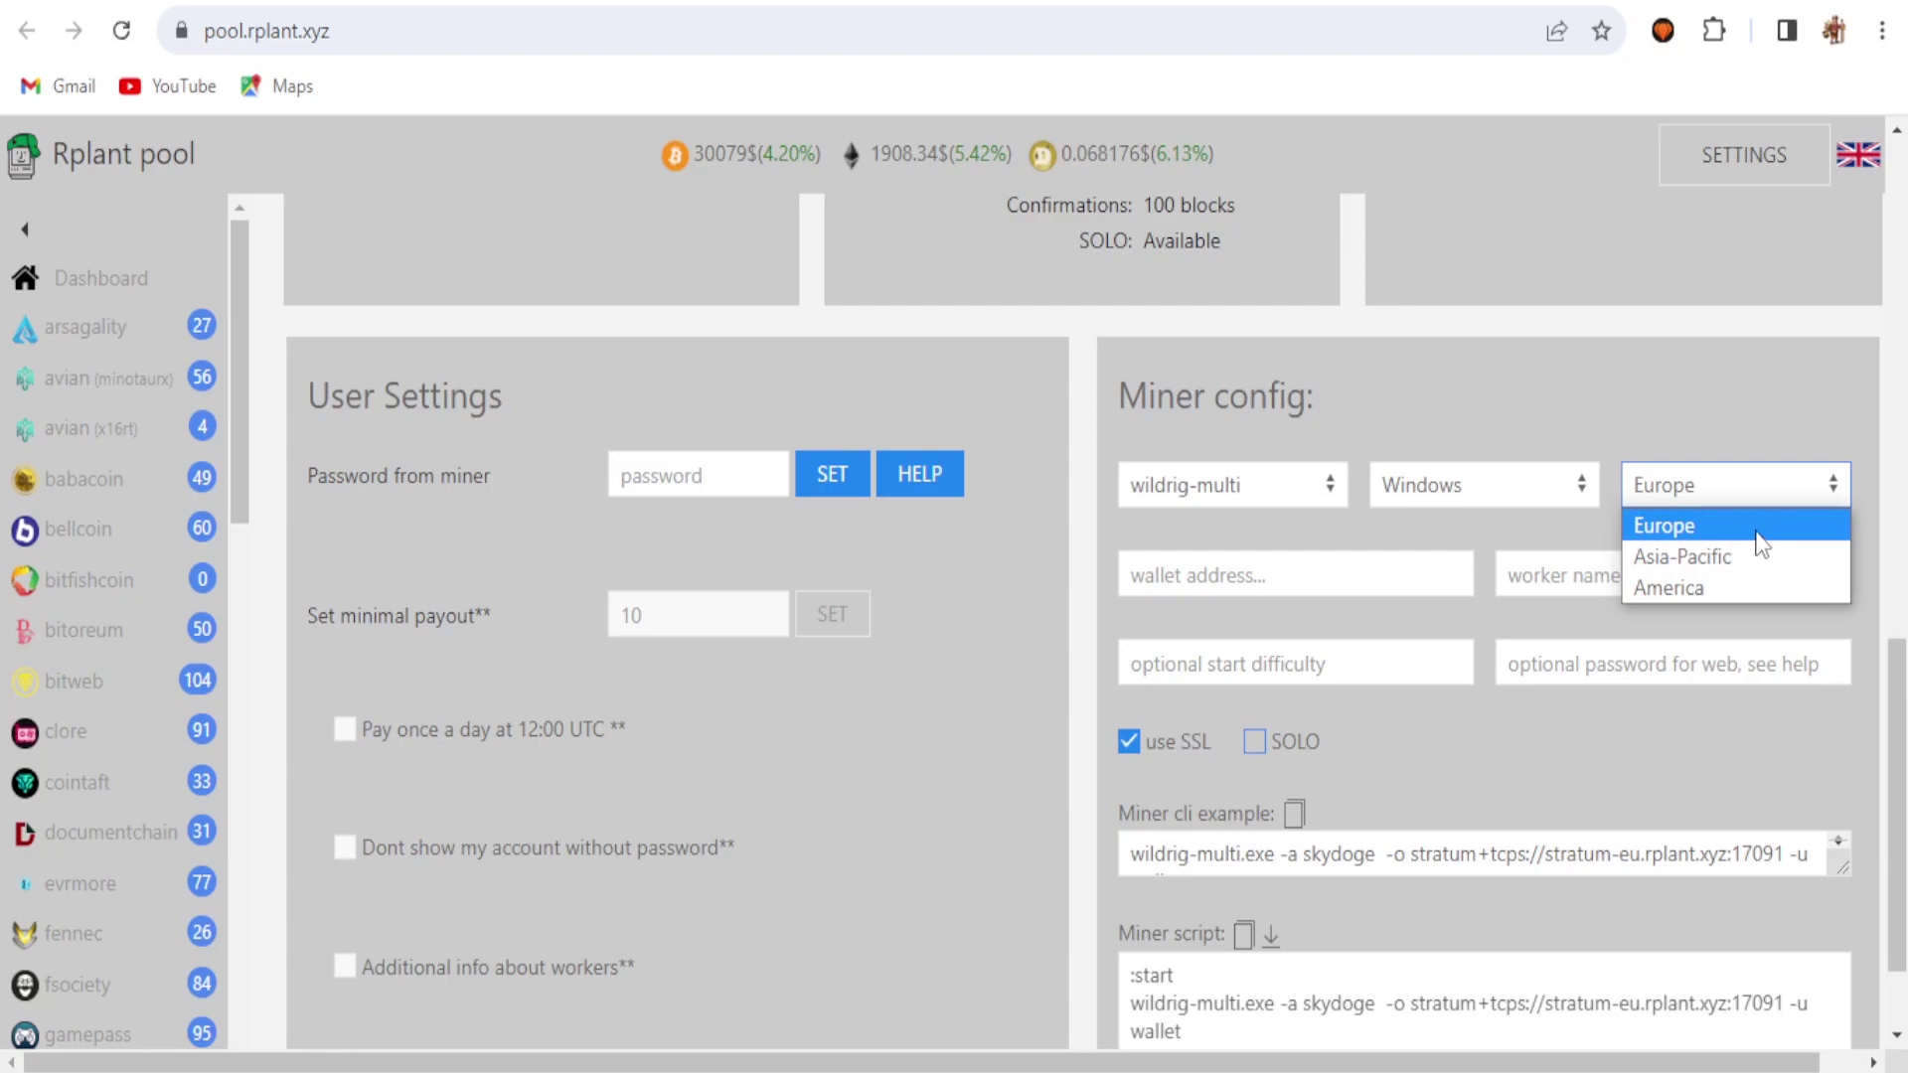
{"action": "left_click", "coordinate": [1755, 527]}
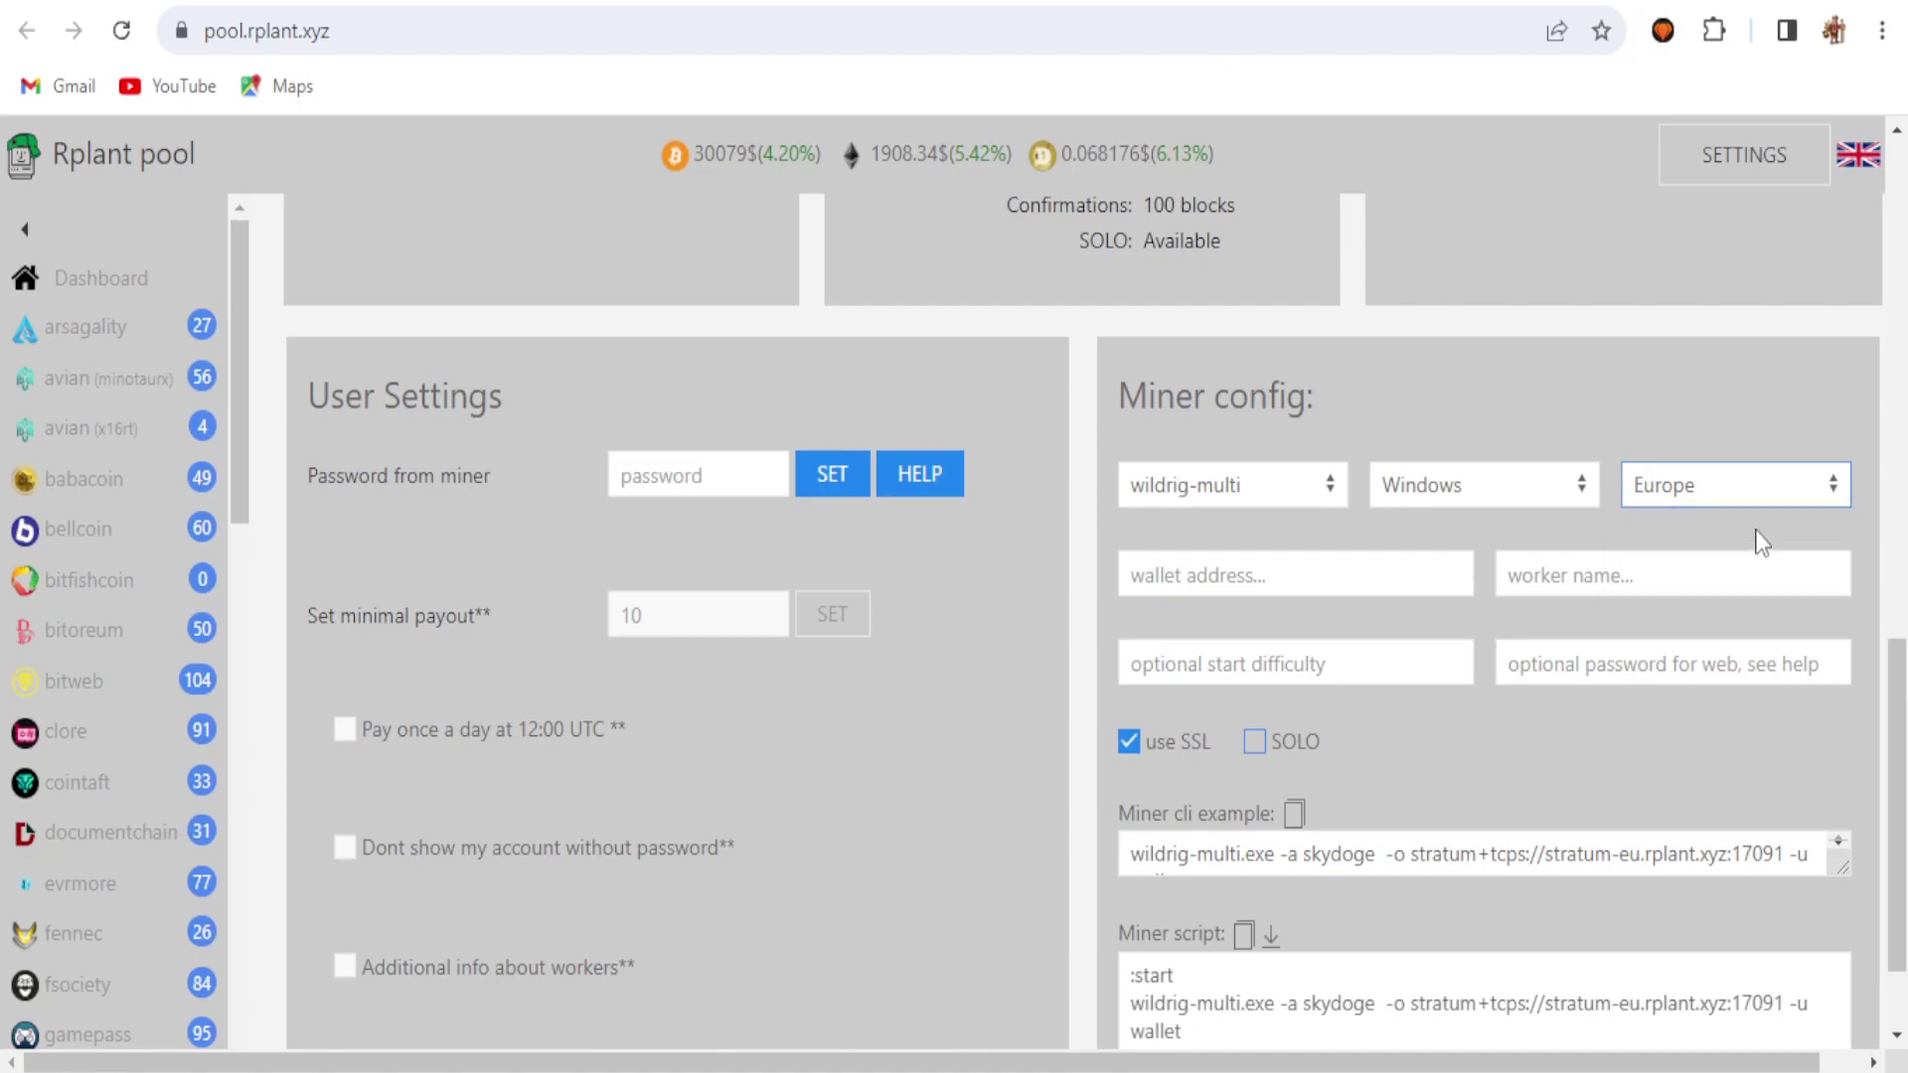
- Disable SSL in the Rplant miner config and select stratum+tcp://stratum-eu.rplant.xyz:7091 in the miner CLI example
{"action": "scroll", "coordinate": [1898, 760], "scroll_direction": "down", "scroll_amount": 1}
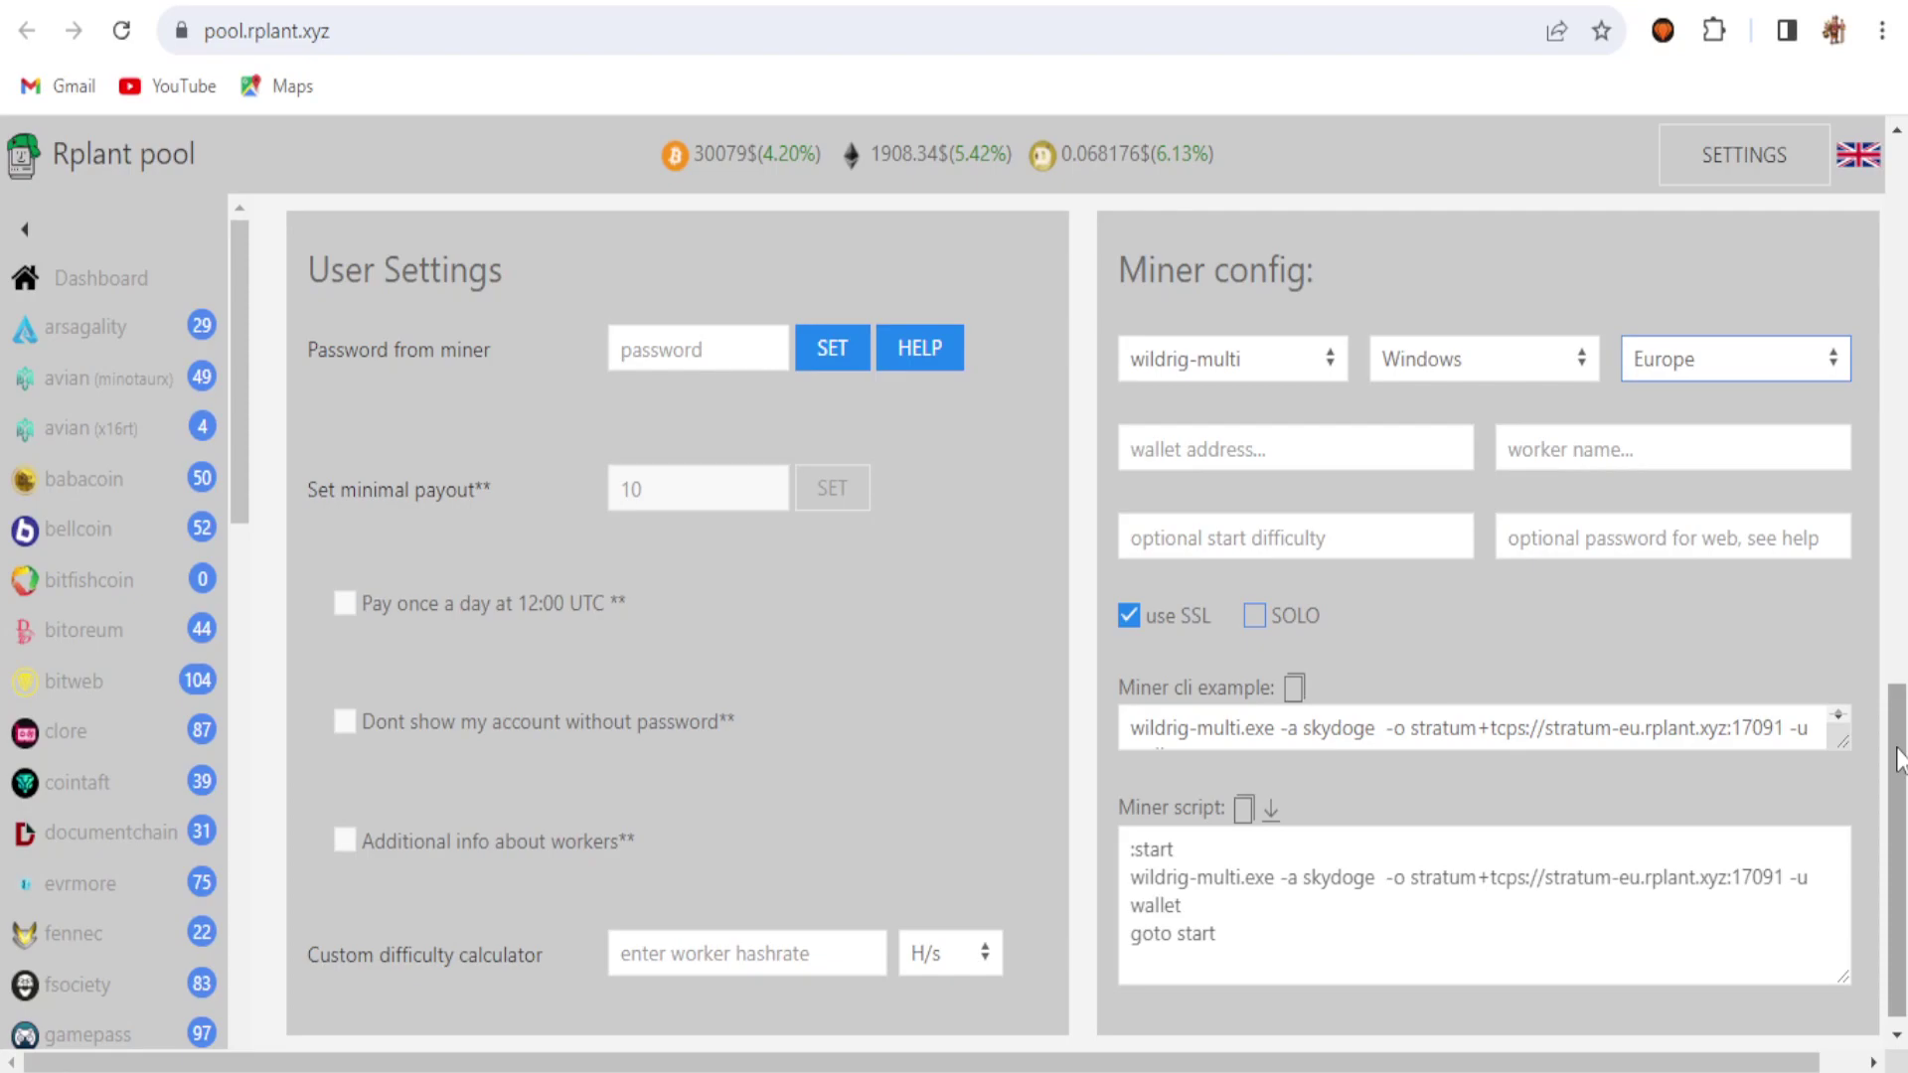
{"action": "scroll", "coordinate": [1898, 760], "scroll_direction": "down", "scroll_amount": 1}
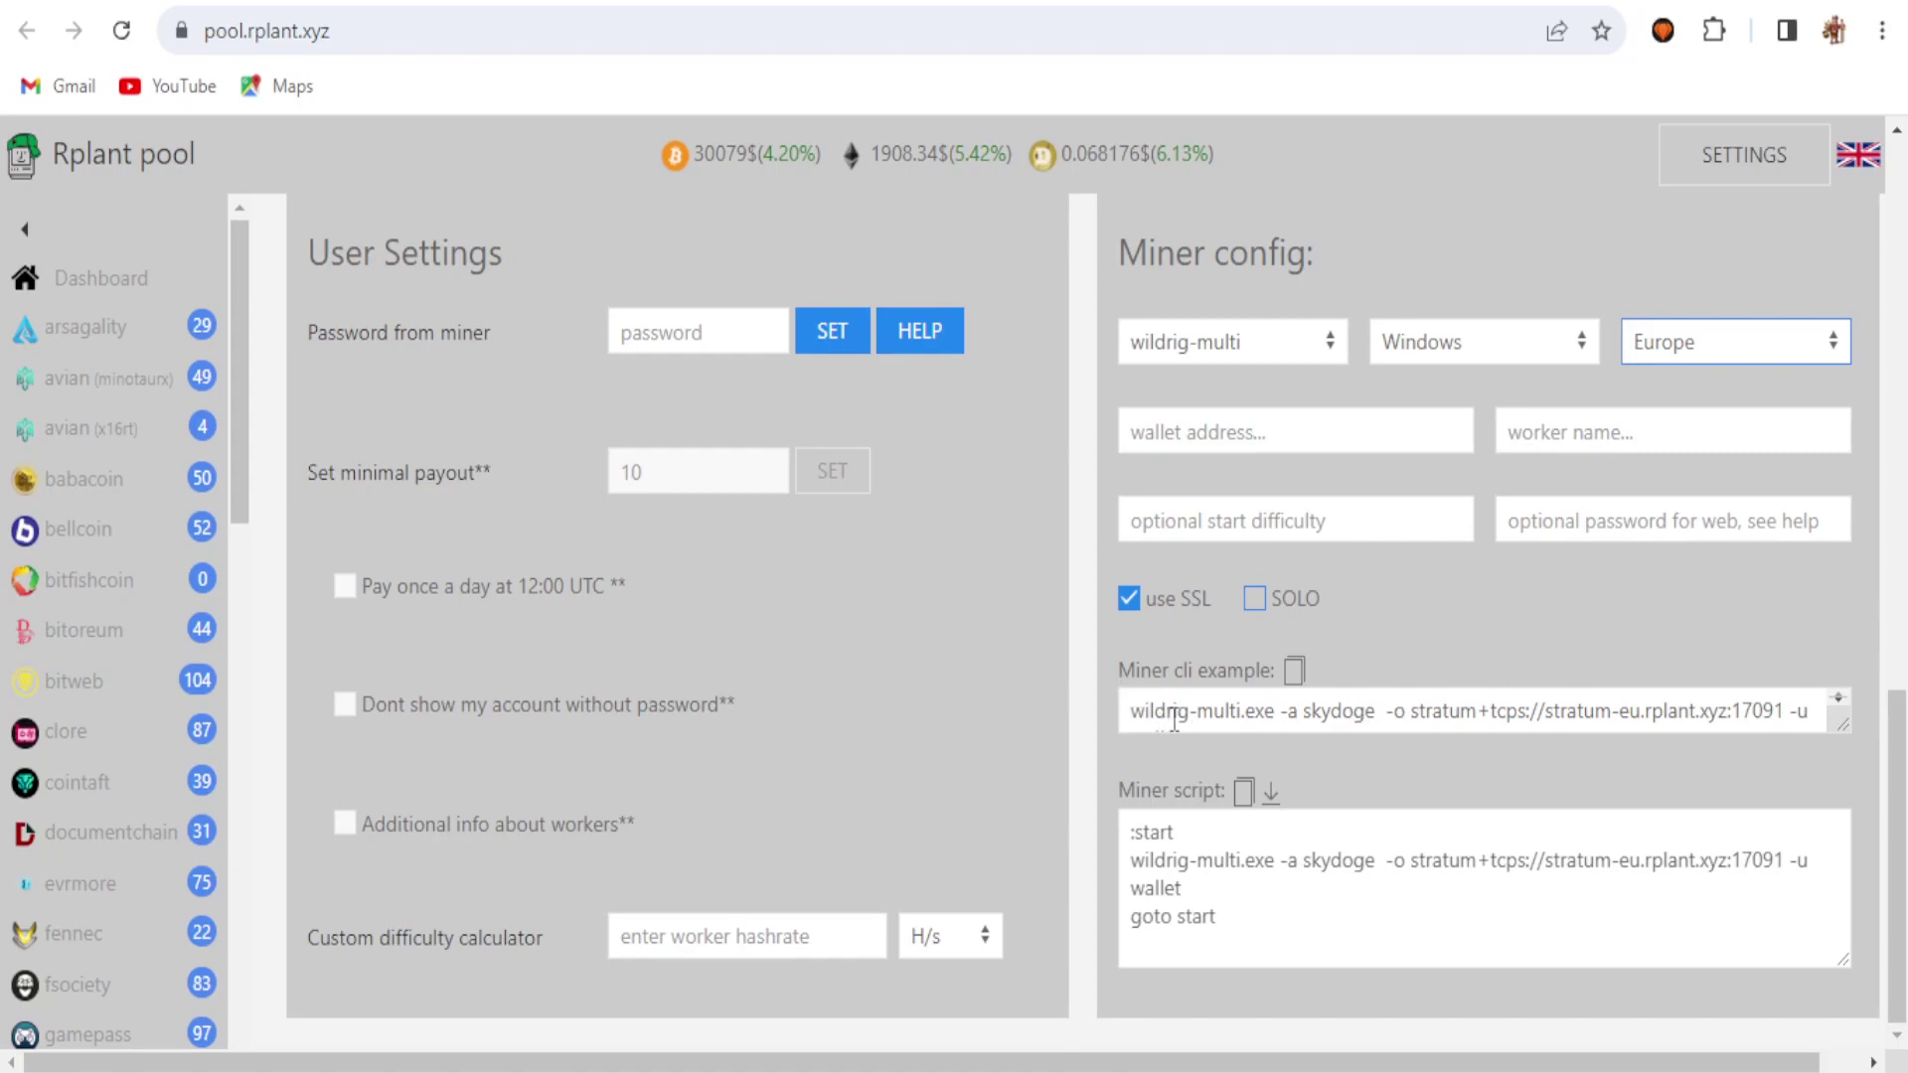
{"action": "left_click_drag", "start_coordinate": [1412, 712], "coordinate": [1786, 707]}
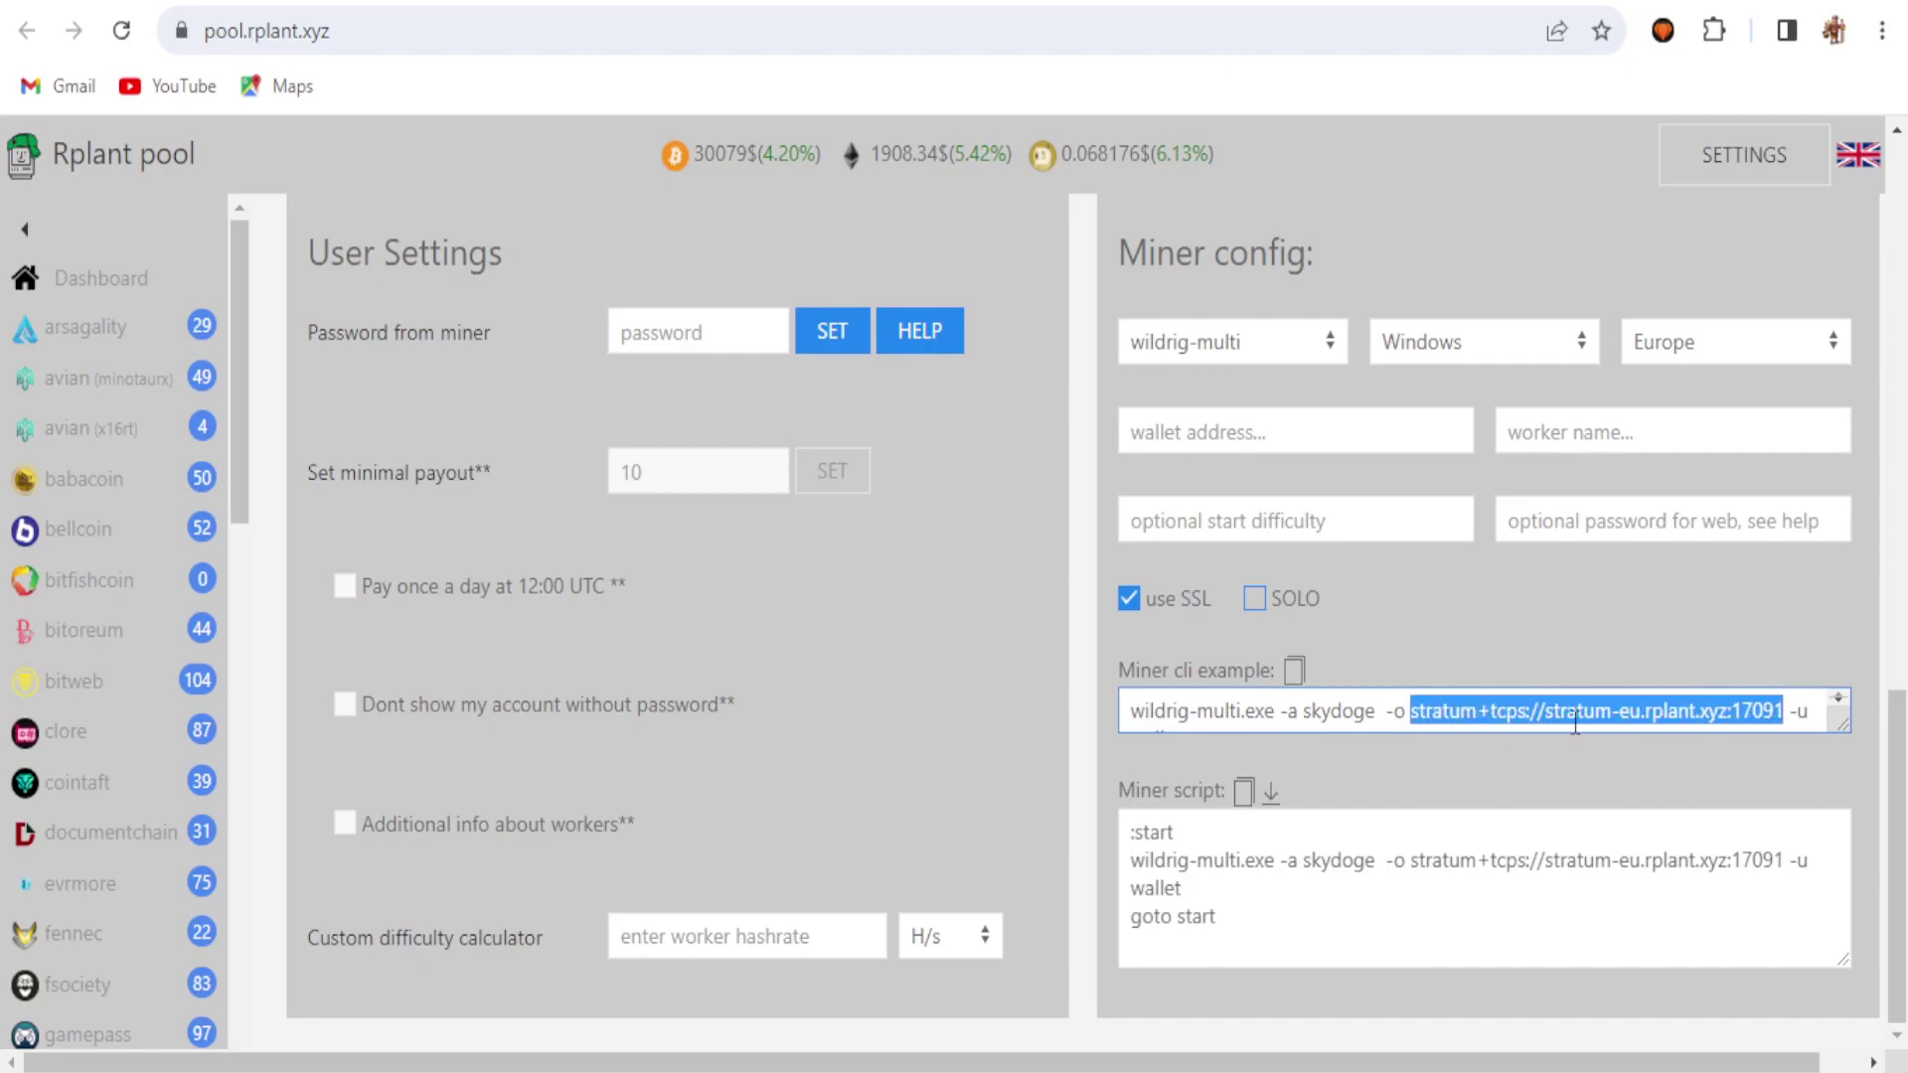
{"action": "left_click", "coordinate": [1136, 599]}
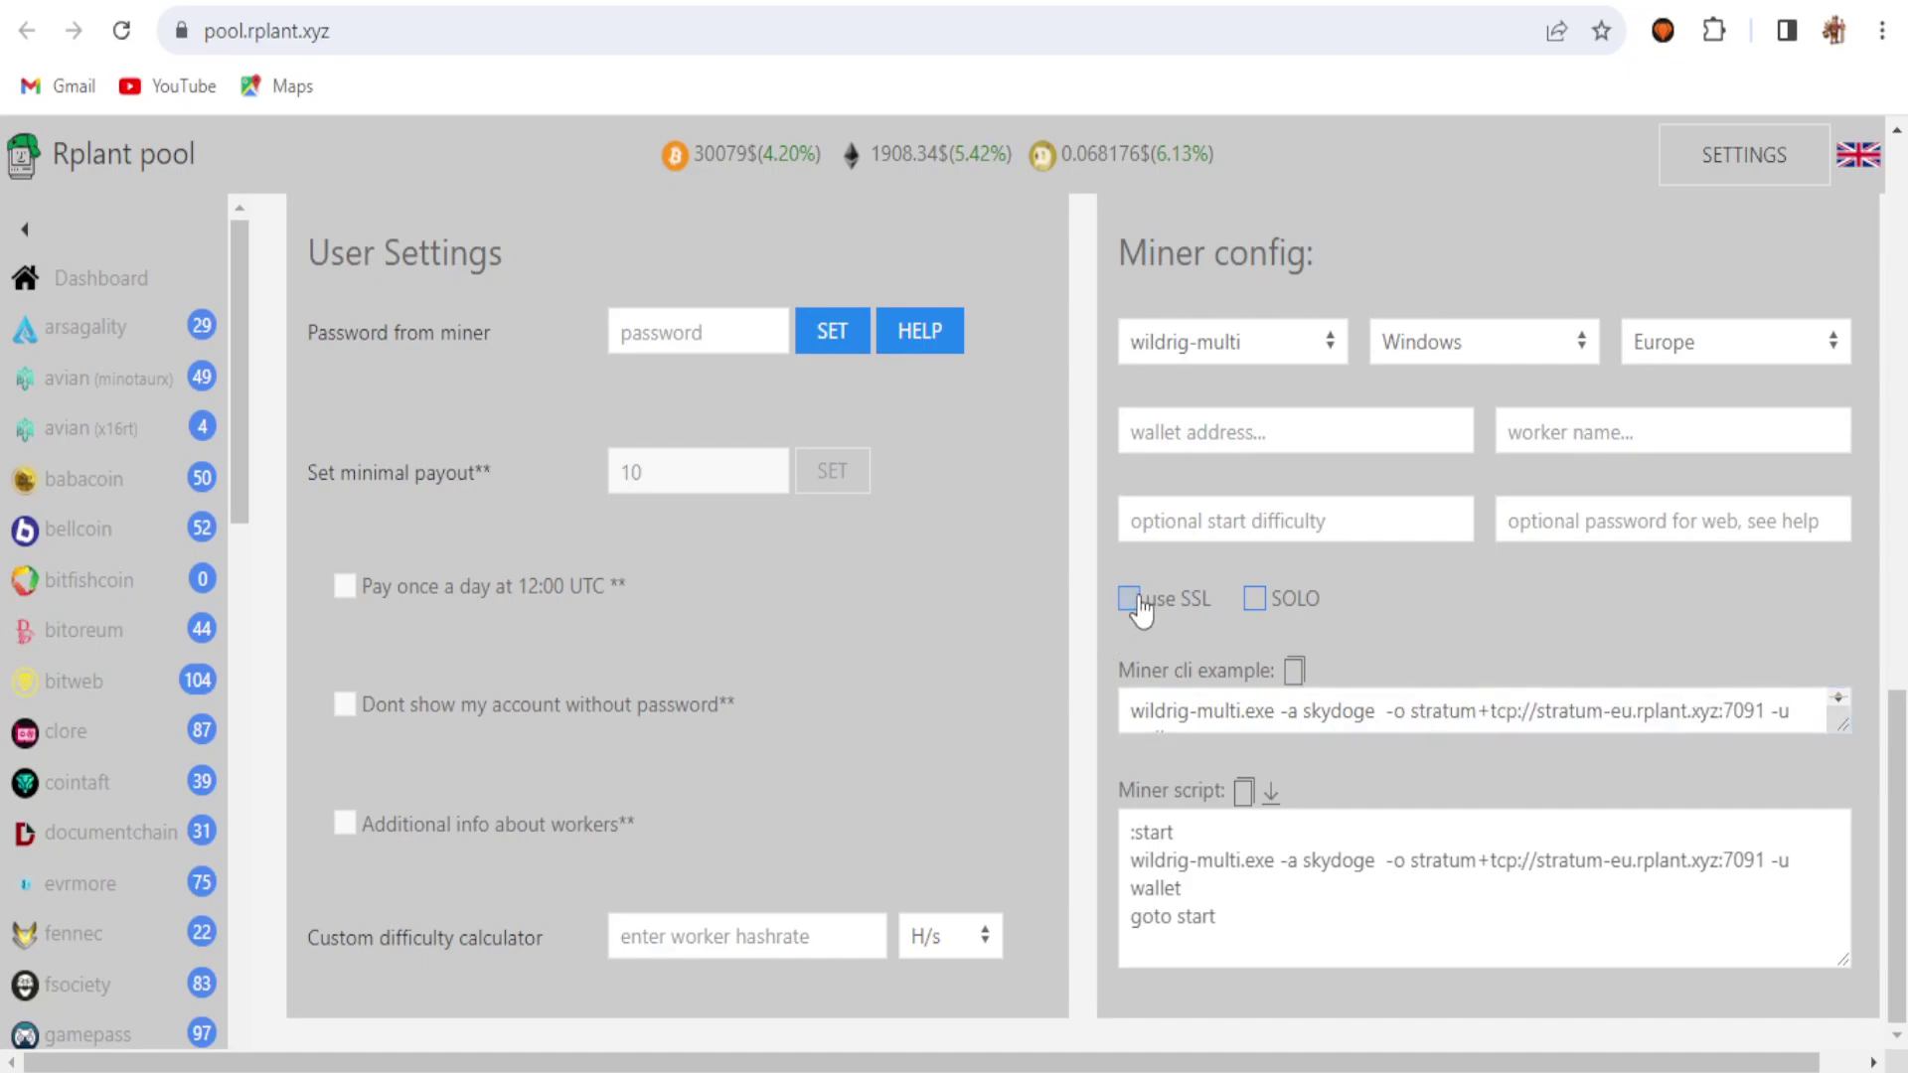
{"action": "left_click", "coordinate": [1421, 716]}
{"action": "left_click_drag", "start_coordinate": [1669, 711], "coordinate": [1721, 716]}
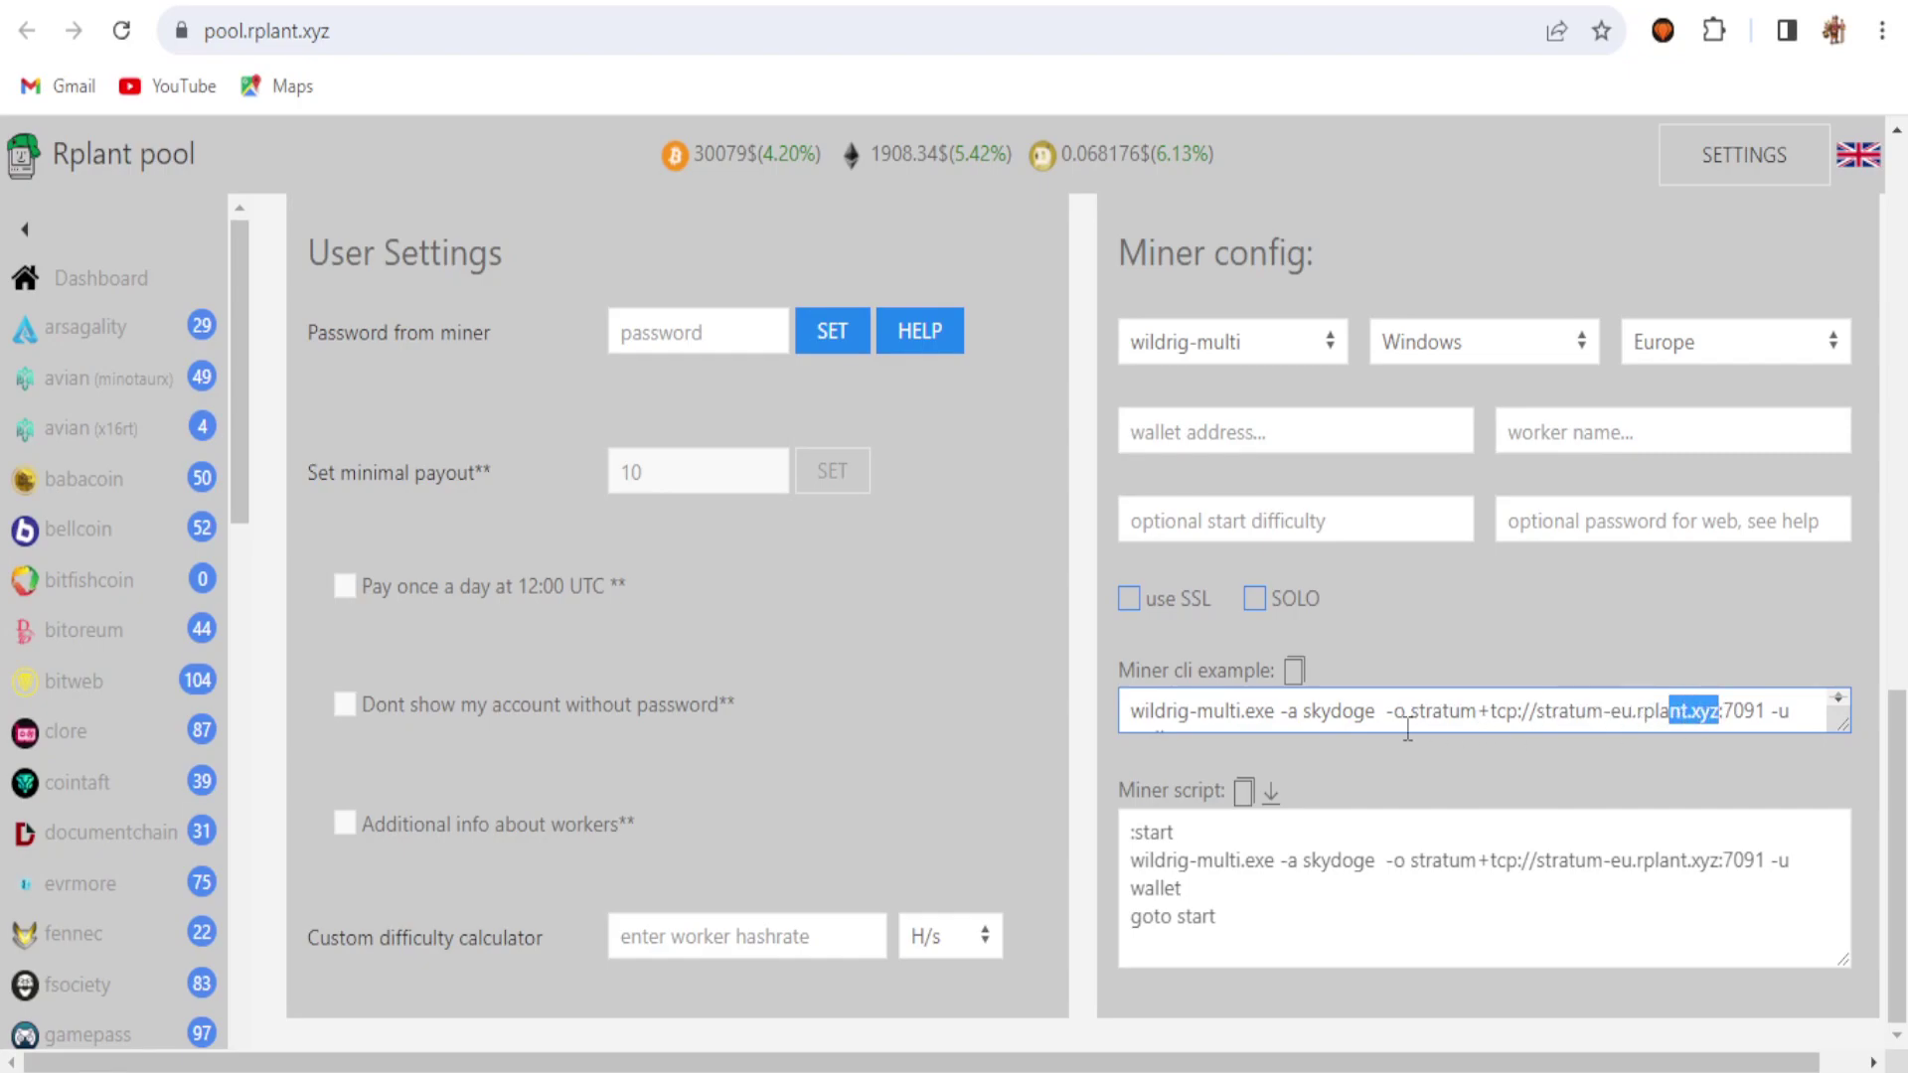
{"action": "left_click_drag", "start_coordinate": [1410, 715], "coordinate": [1766, 716]}
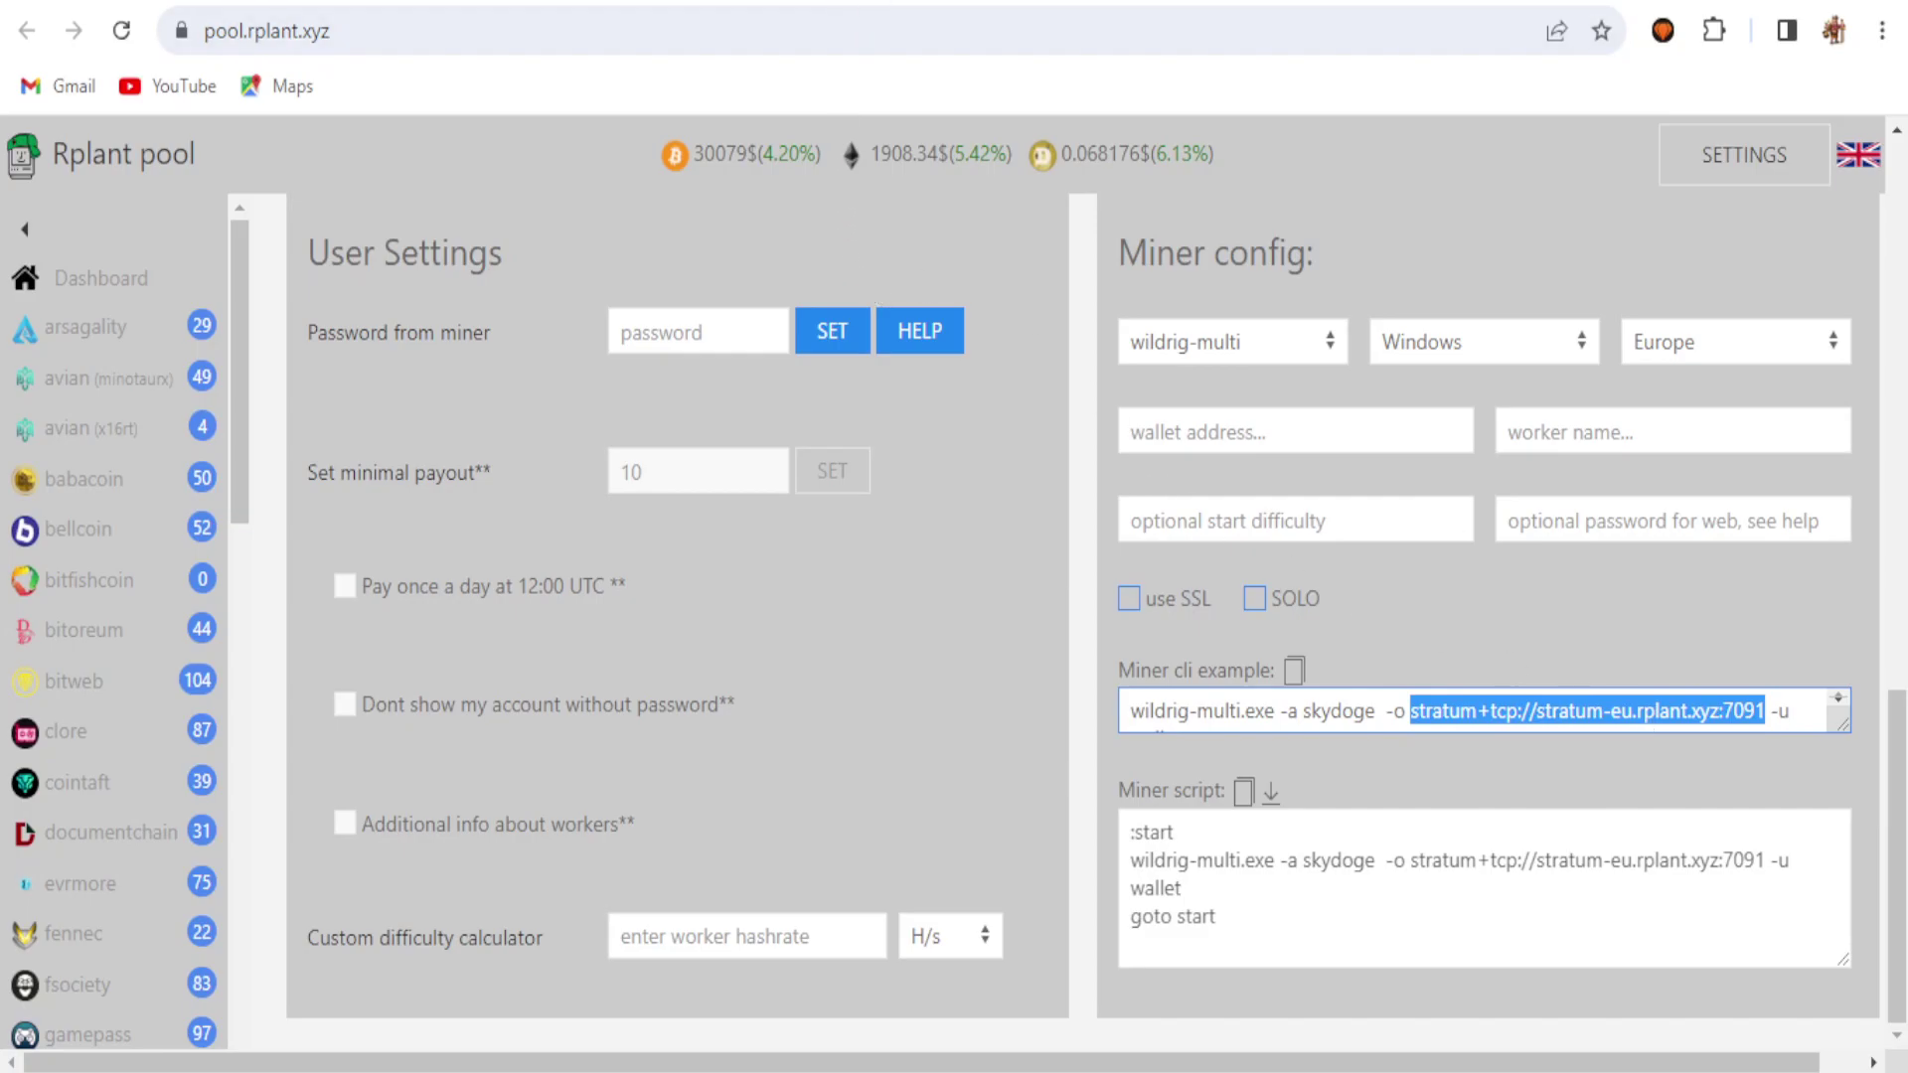
- Compare the pool URL in Hive OS's WildRig Multi configuration with the stratum address in the Rplant pool's miner CLI example
{"action": "left_click", "coordinate": [875, 12]}
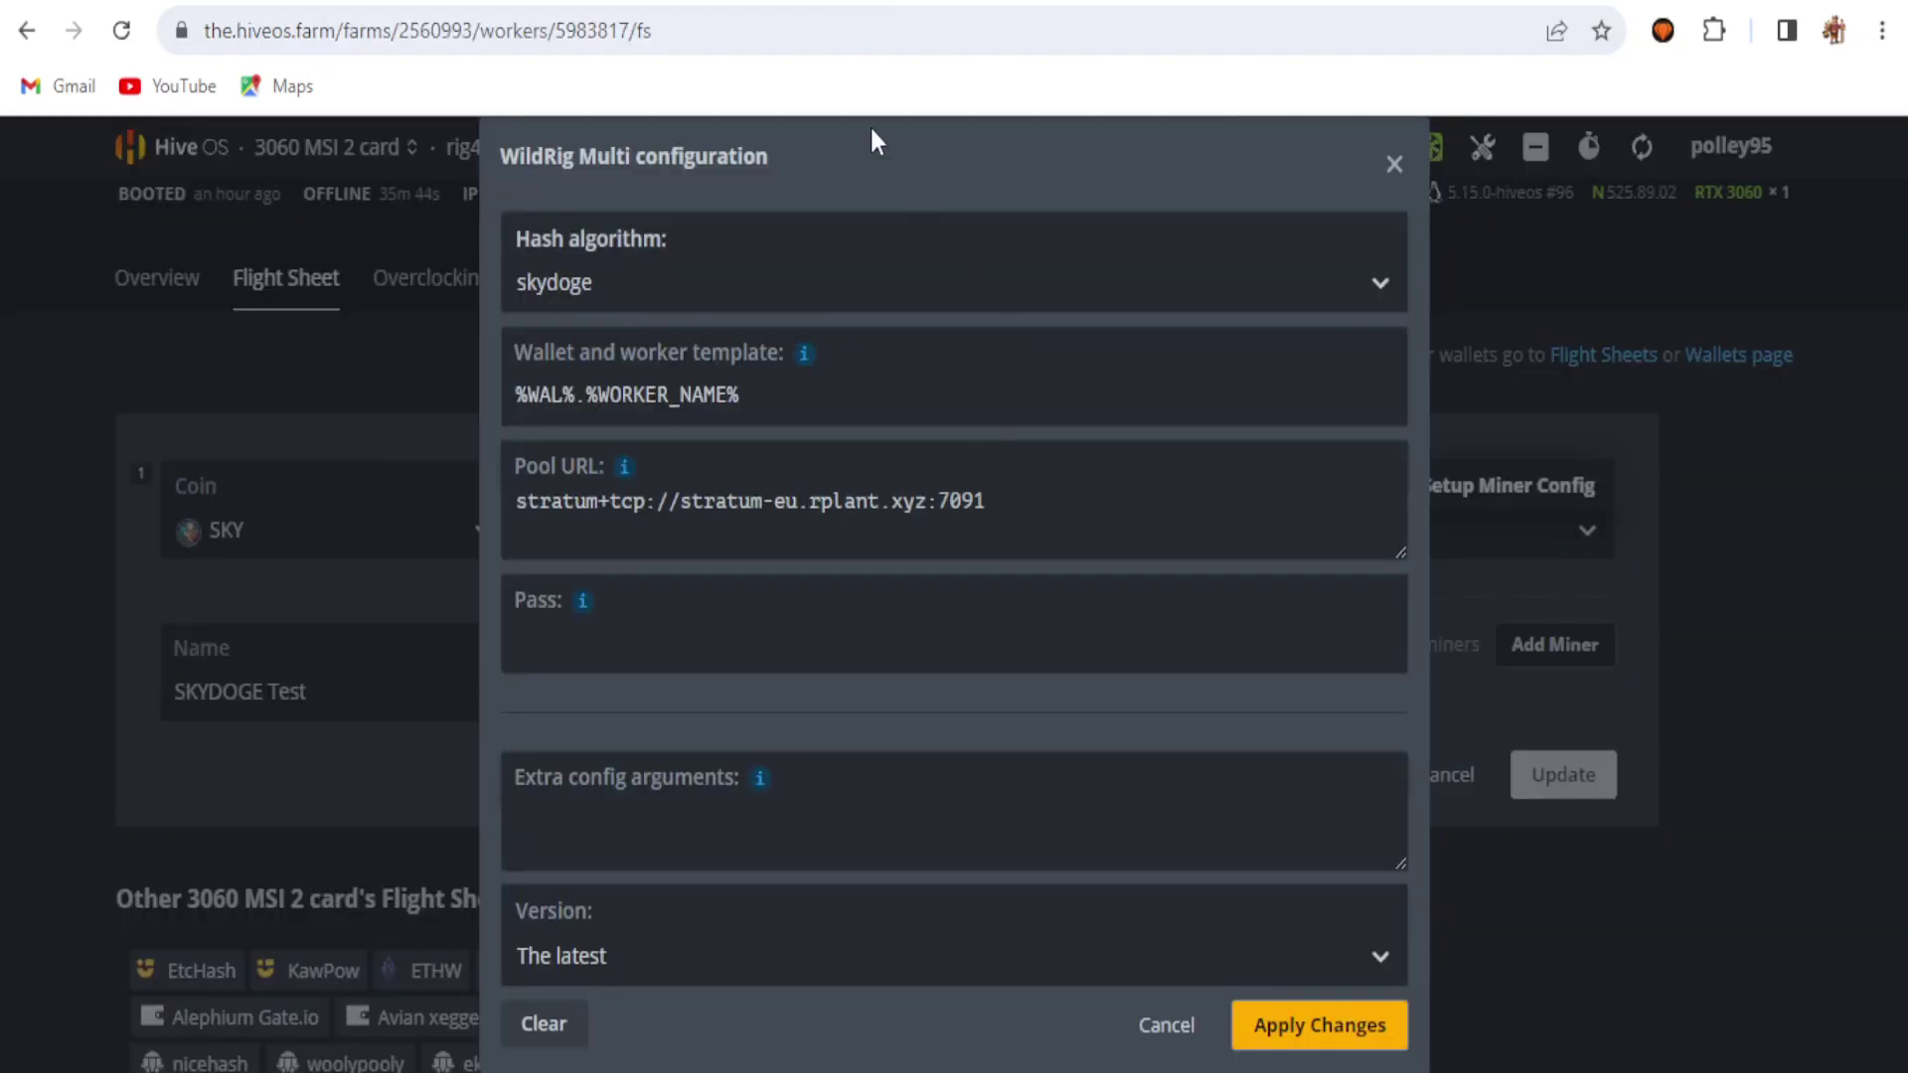
{"action": "key", "text": "ctrl+Tab"}
{"action": "key", "text": "ctrl+Tab"}
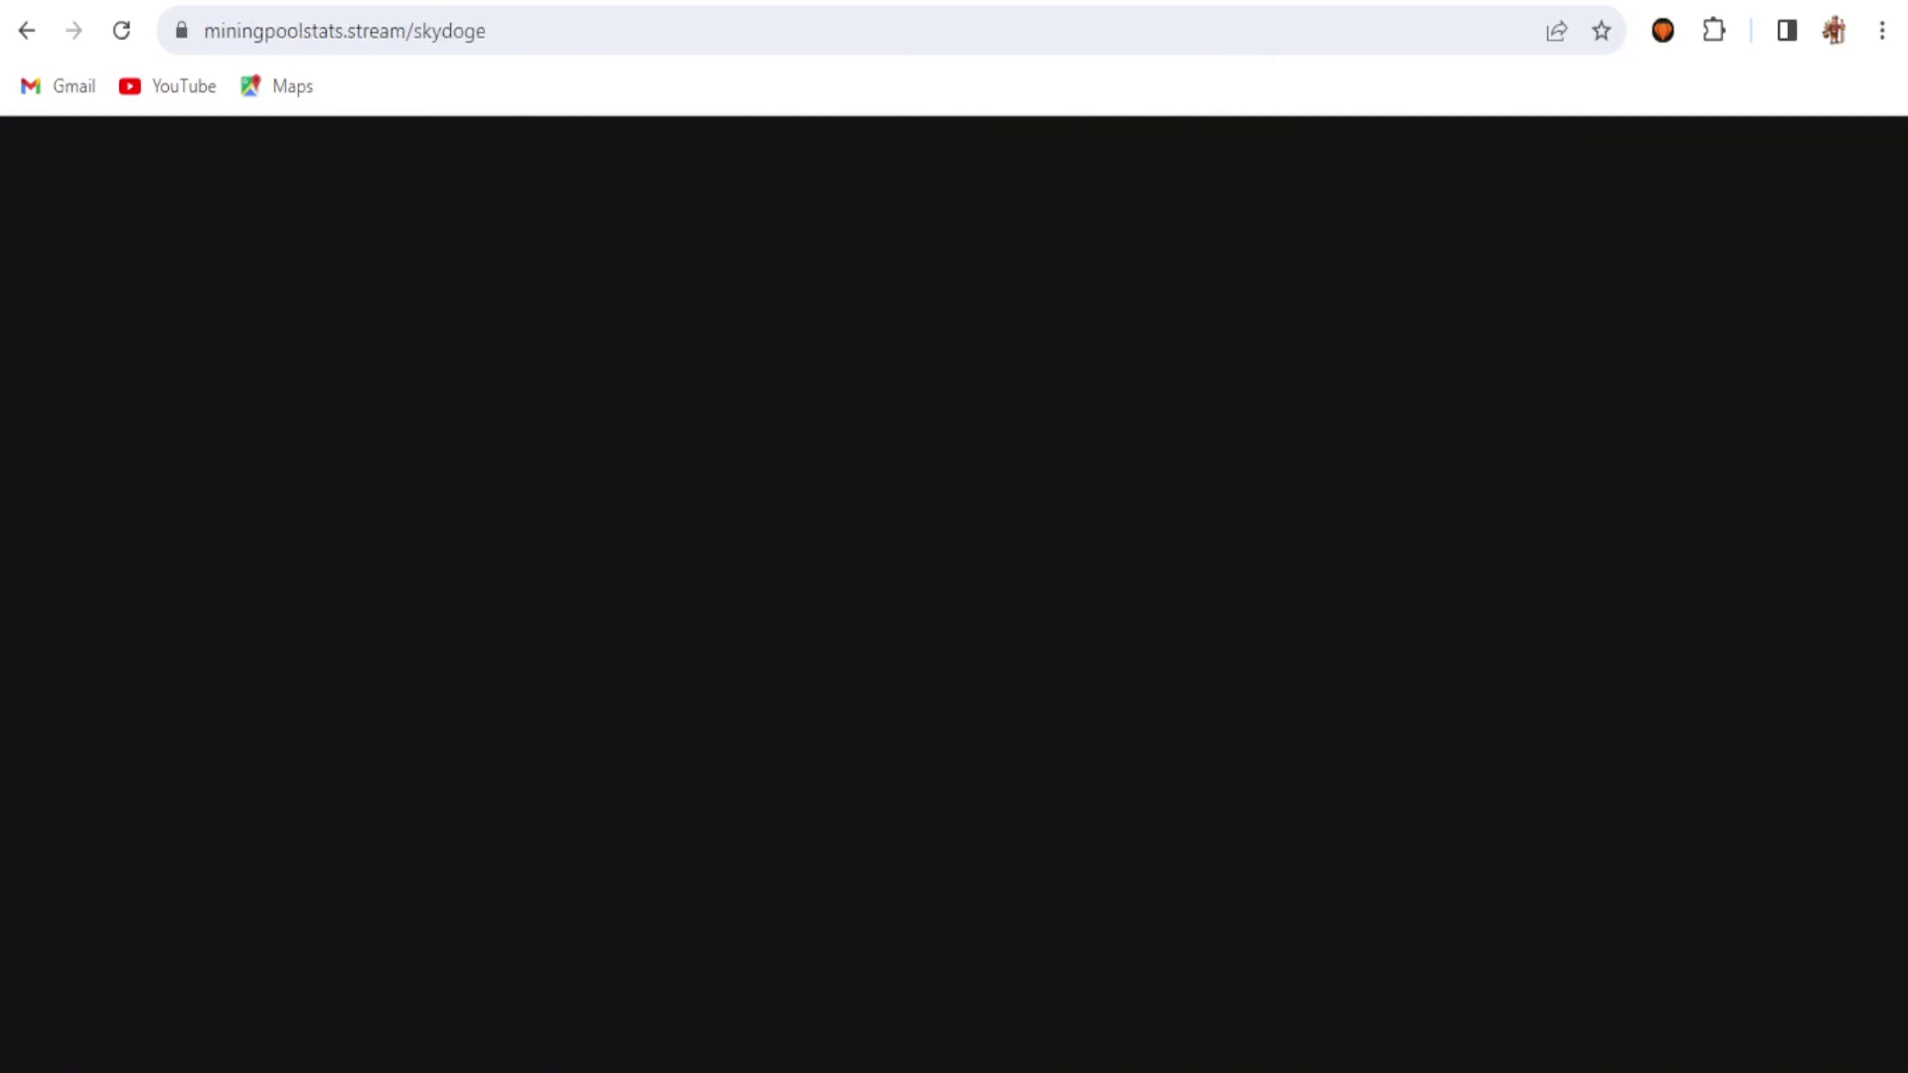
{"action": "key", "text": "ctrl+Tab"}
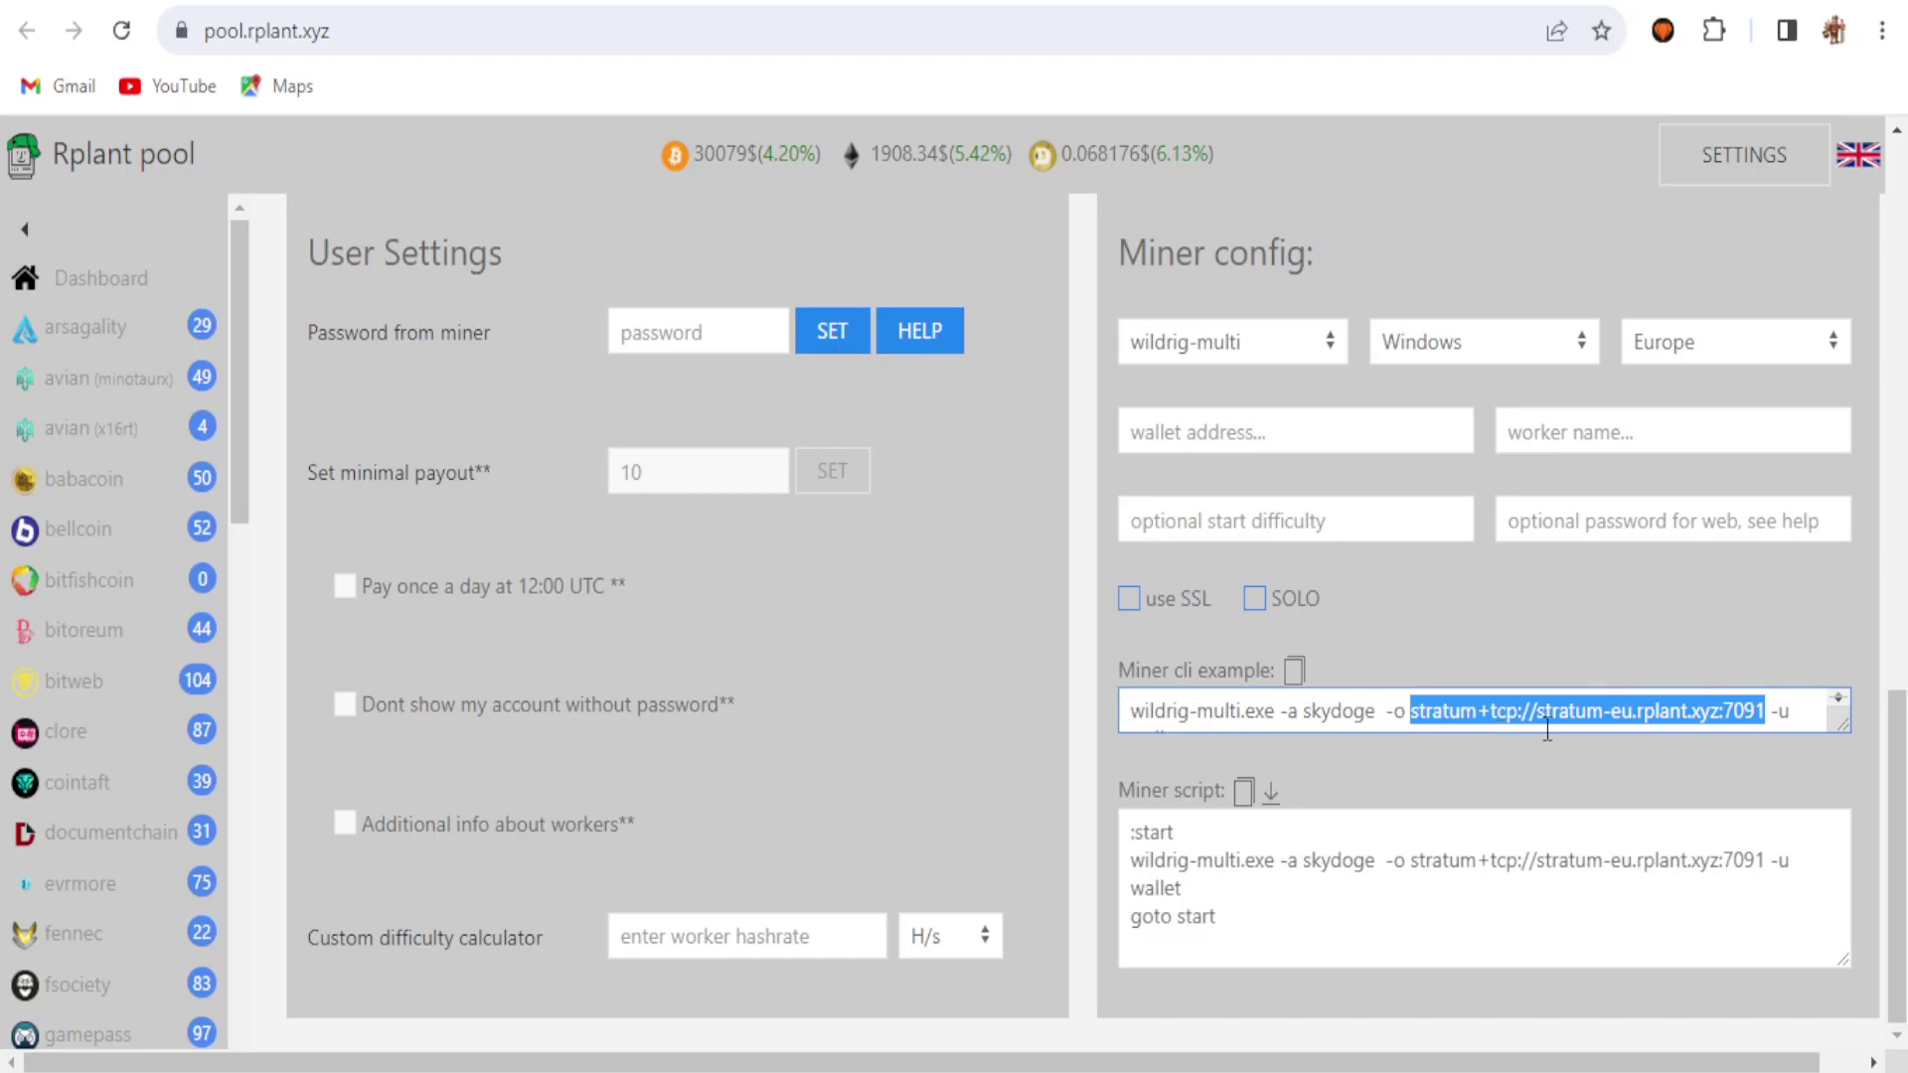
{"action": "key", "text": "ctrl+Tab"}
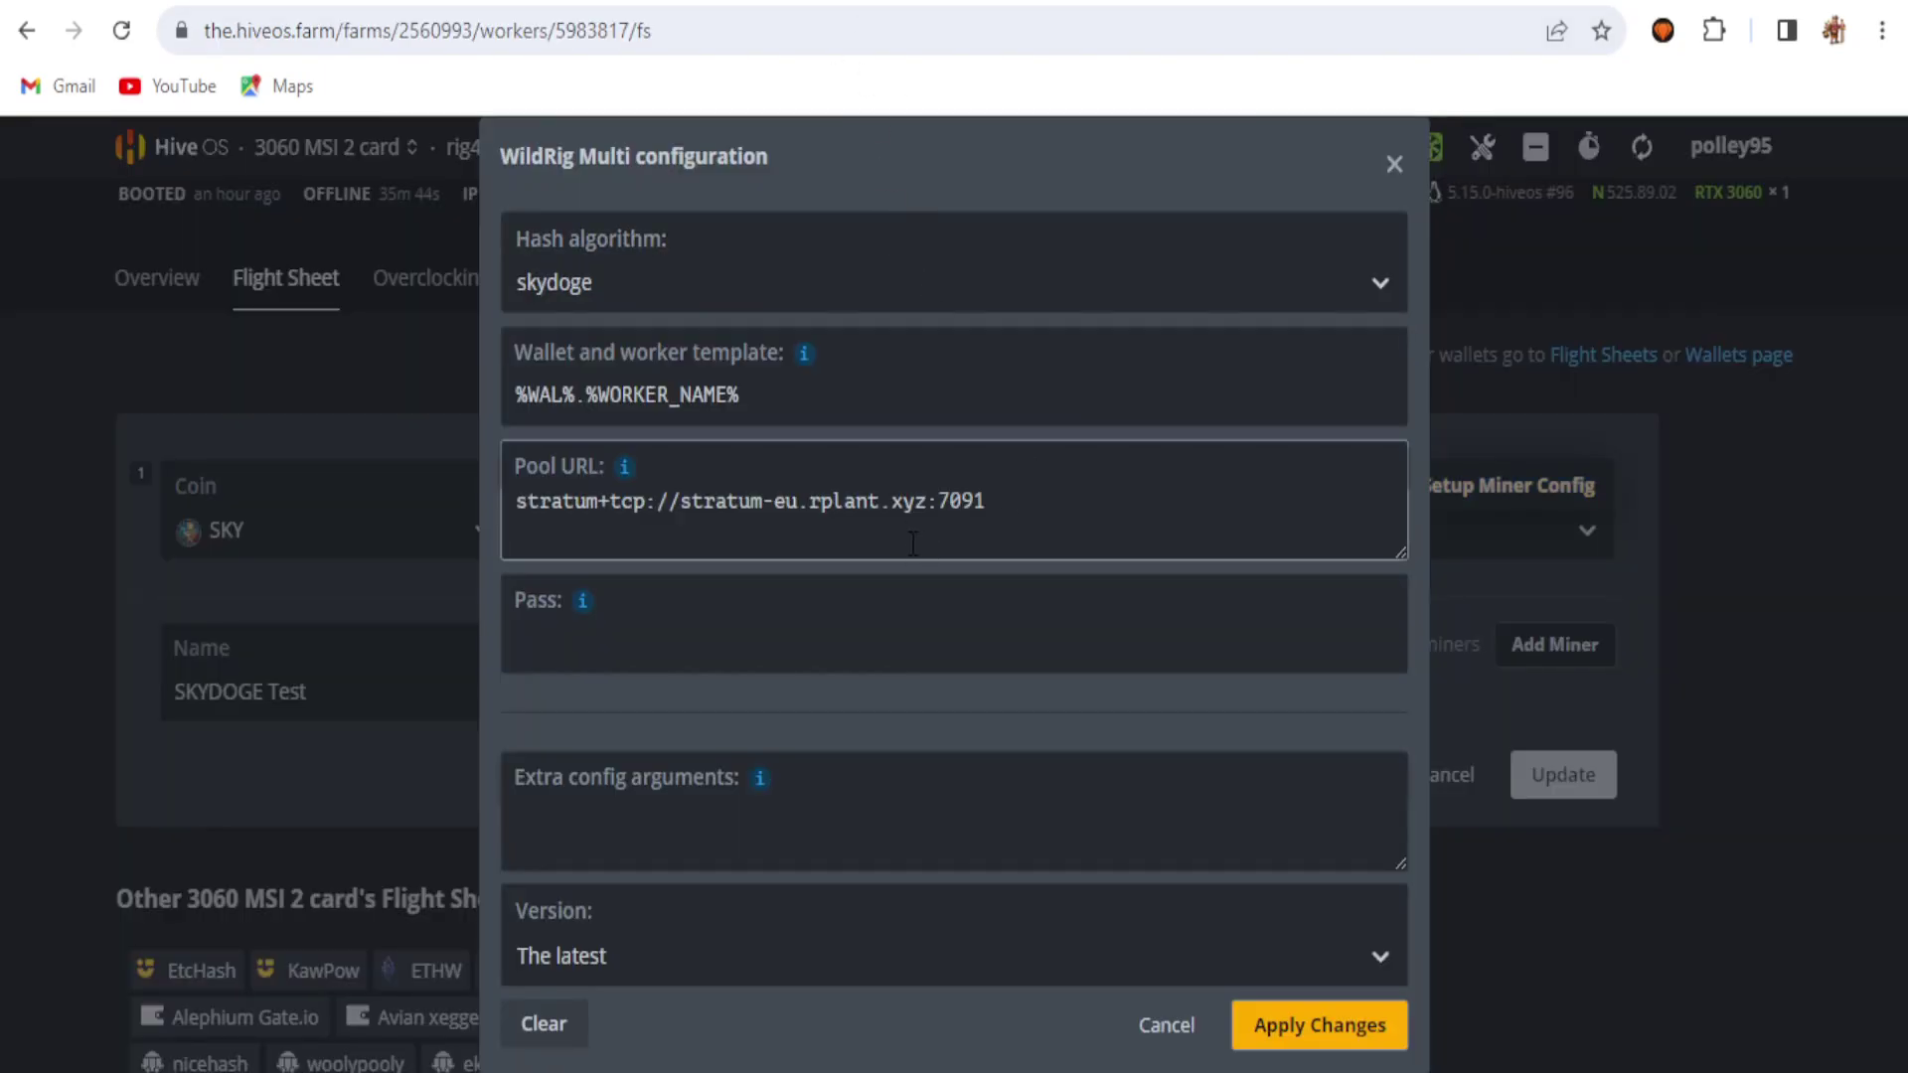
- Apply the WildRig Multi configuration and close the SKYDOGE Test flight sheet editor without updating it
{"action": "left_click", "coordinate": [572, 660]}
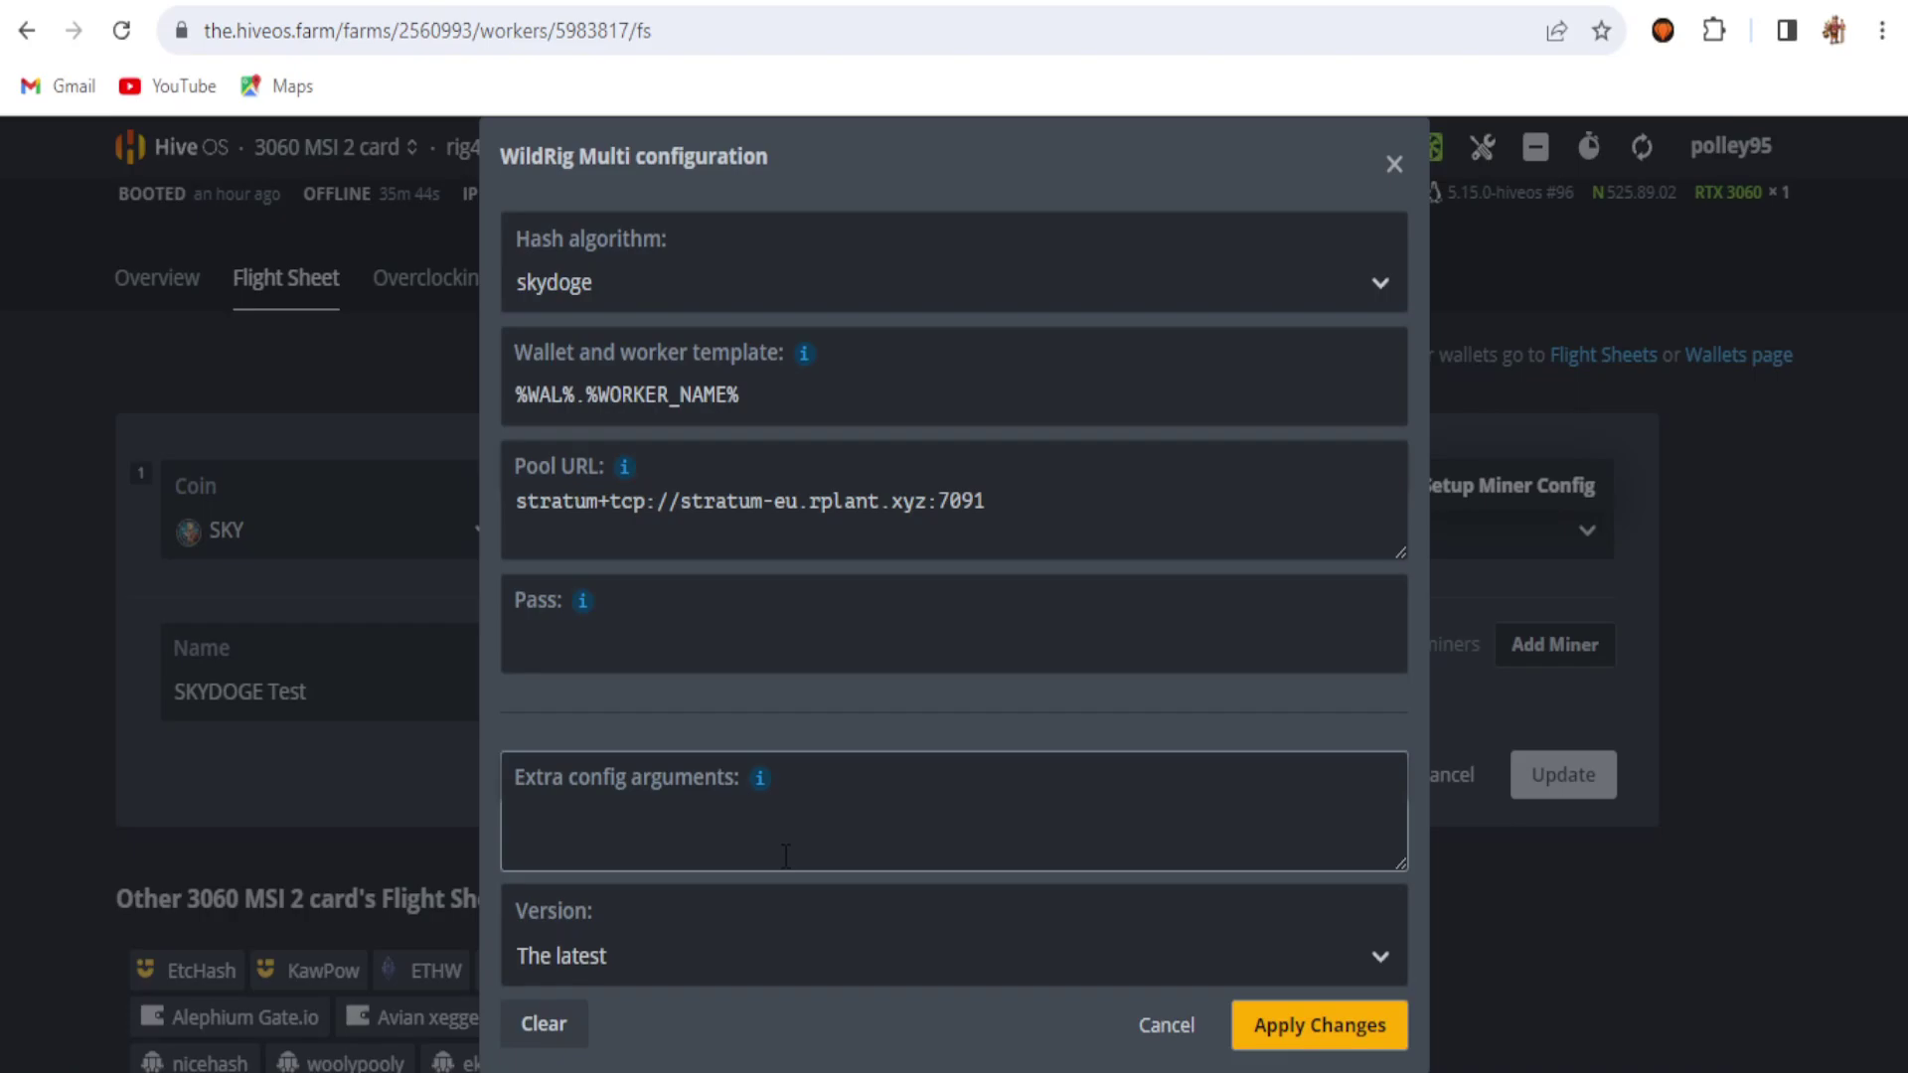
{"action": "left_click", "coordinate": [1282, 1025]}
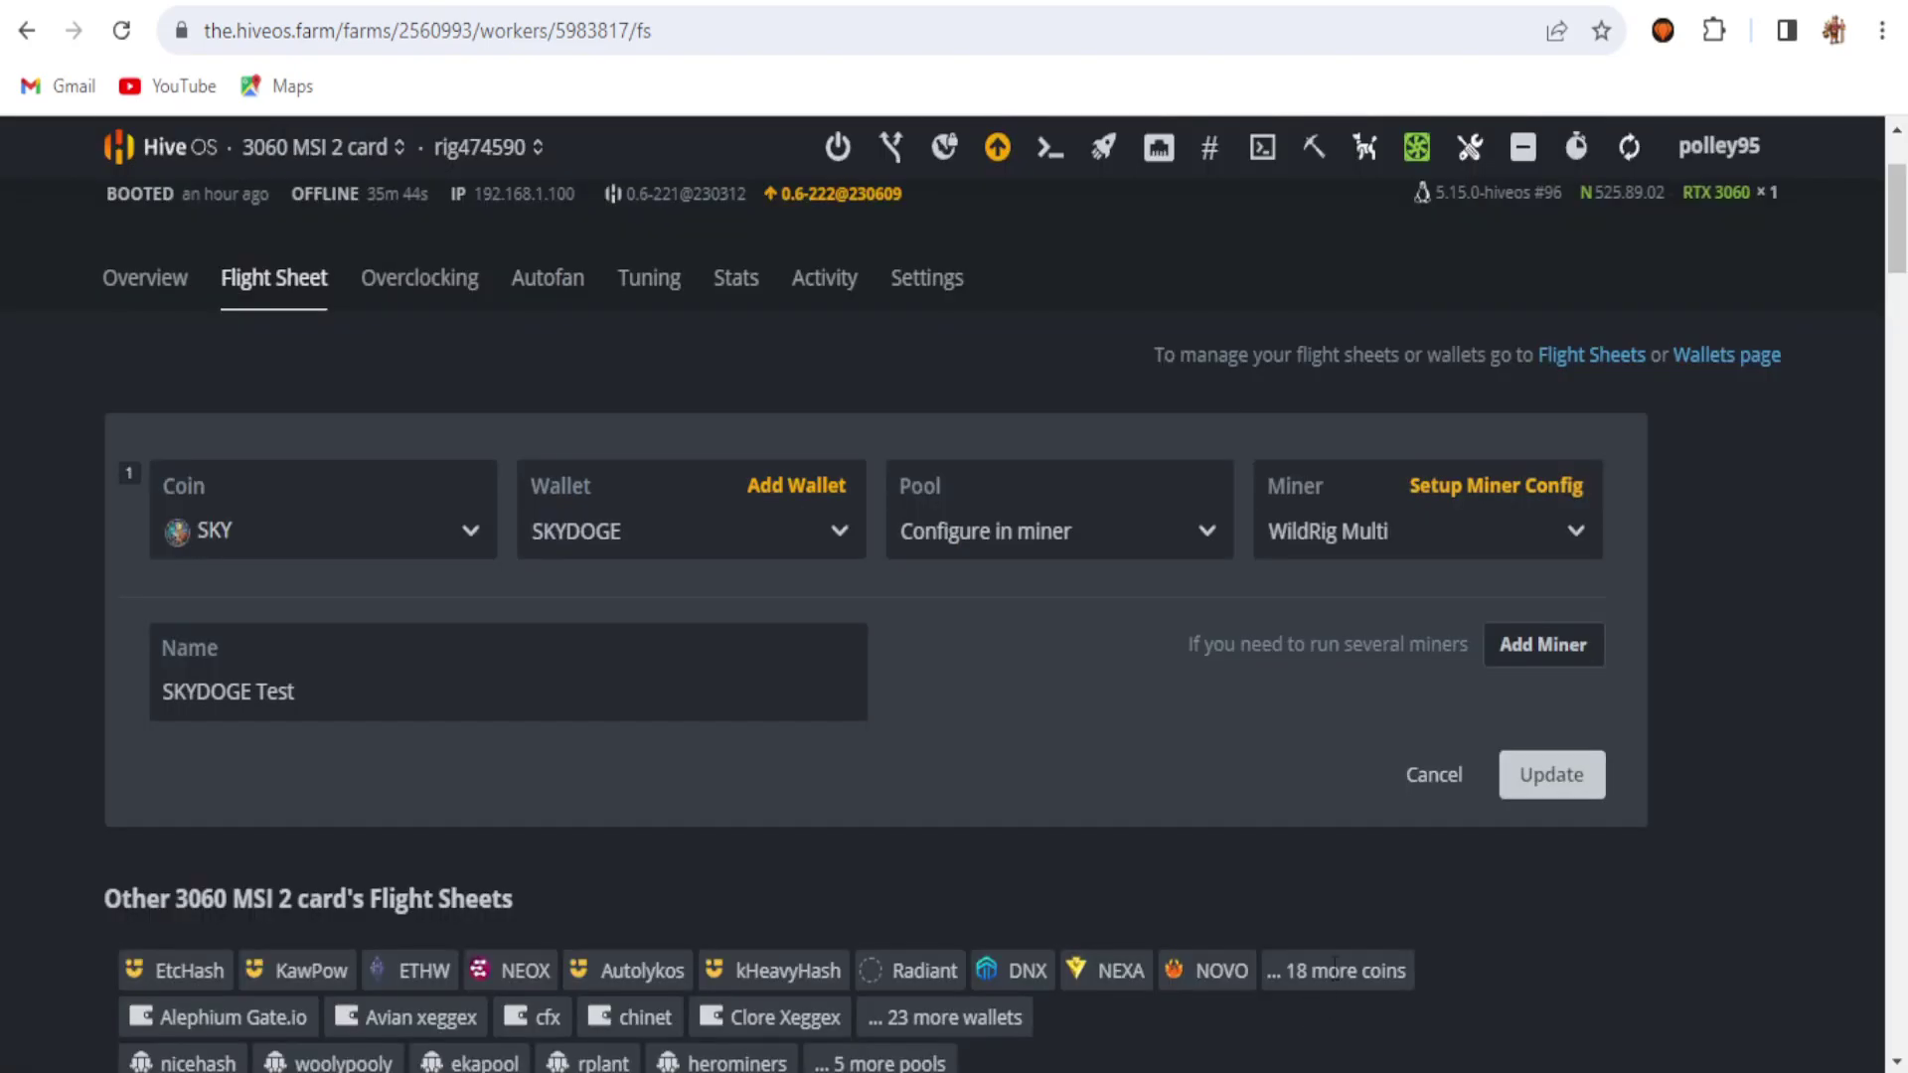
{"action": "left_click", "coordinate": [1571, 780]}
{"action": "left_click", "coordinate": [1338, 483]}
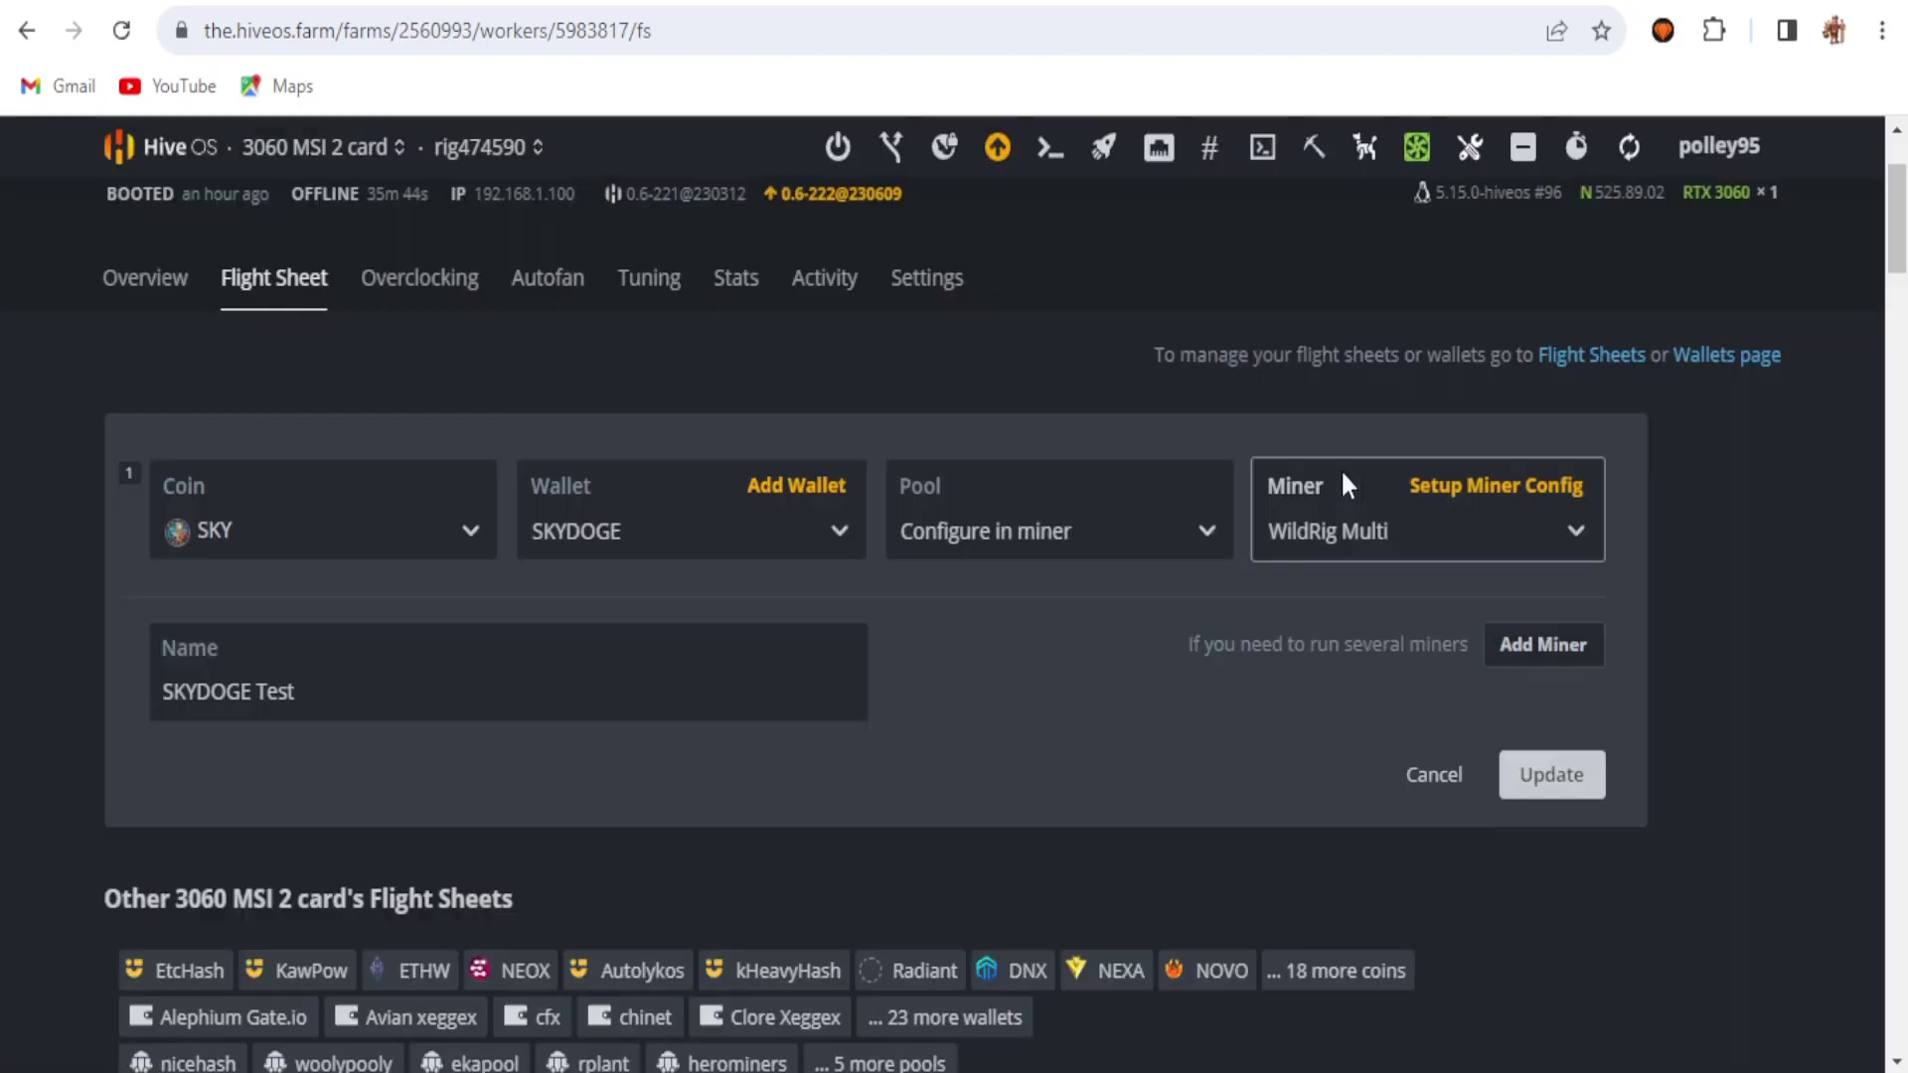
{"action": "left_click", "coordinate": [1445, 781]}
{"action": "scroll", "coordinate": [1897, 220], "scroll_direction": "up", "scroll_amount": 2}
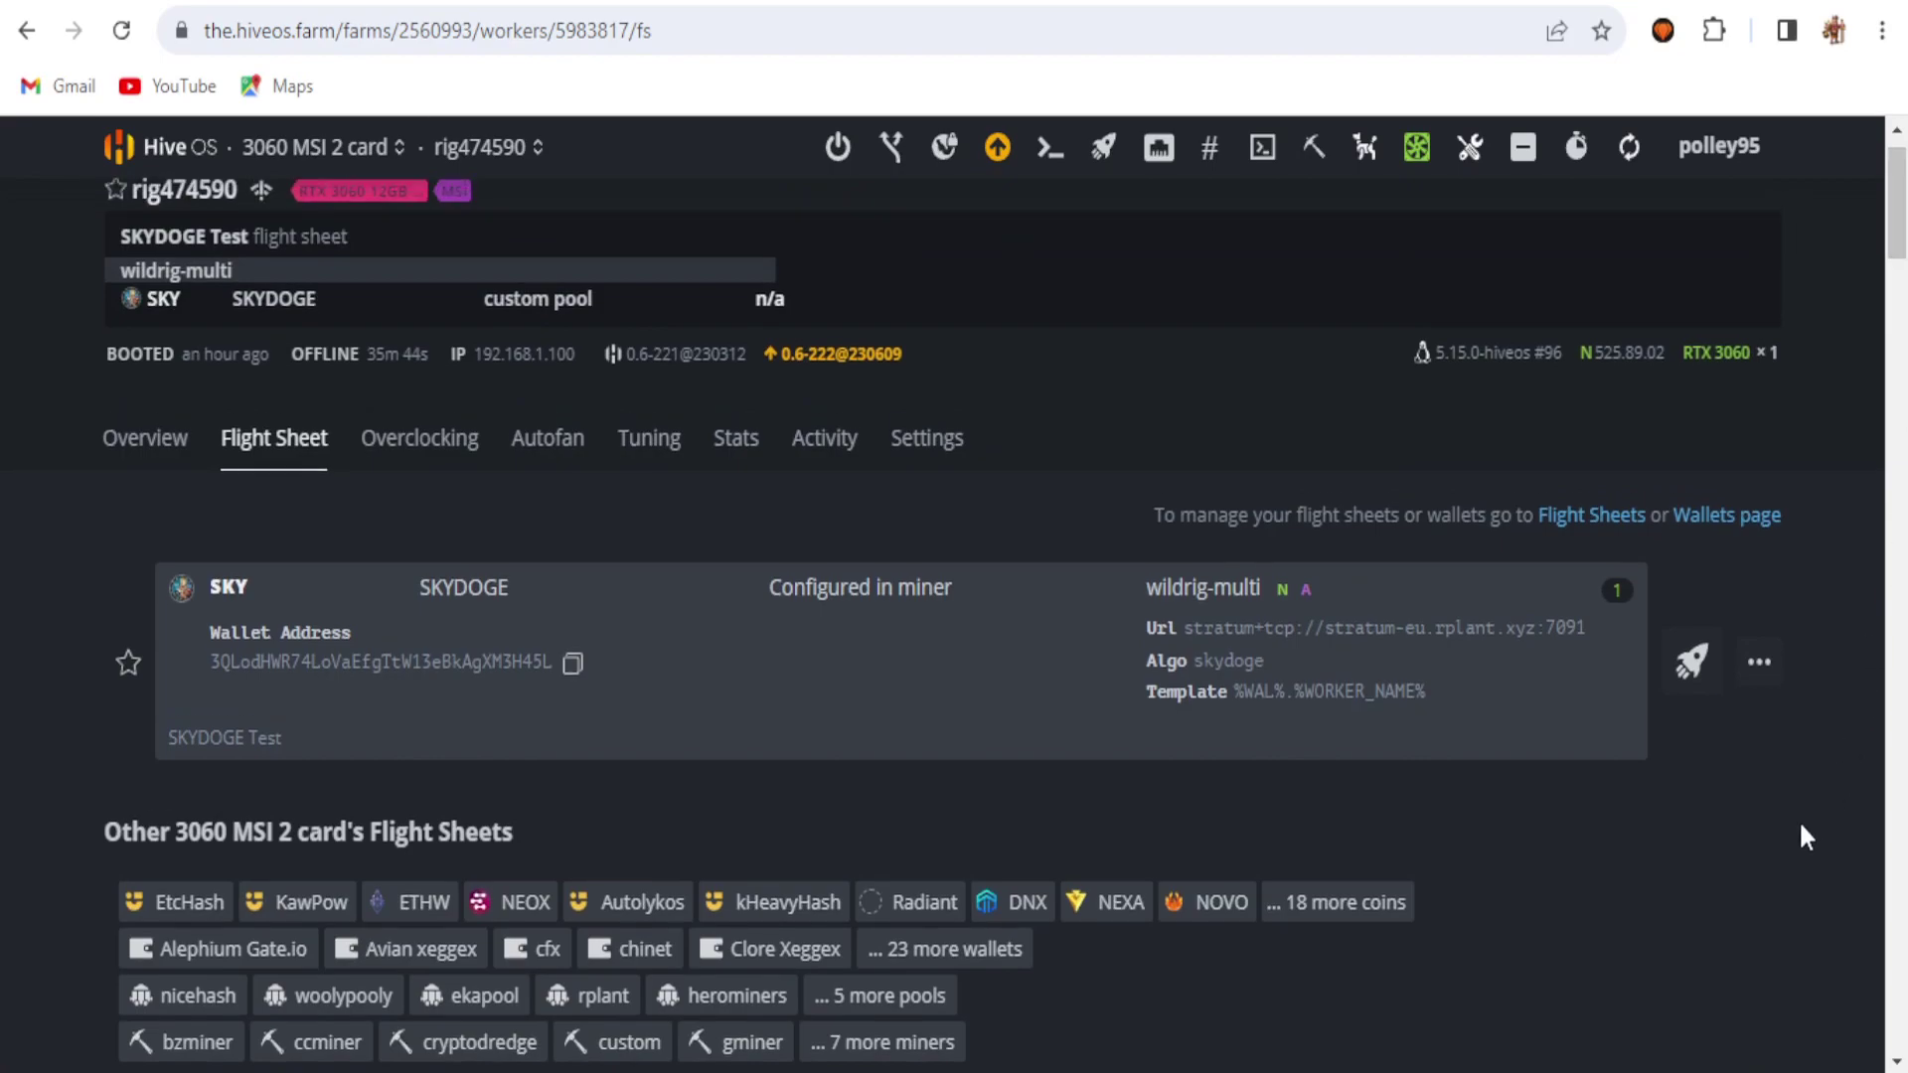
- Reopen the SKYDOGE Test flight sheet for editing and review its coin, wallet, pool, miner and WildRig Multi configuration
{"action": "left_click", "coordinate": [1759, 661]}
{"action": "left_click", "coordinate": [1702, 741]}
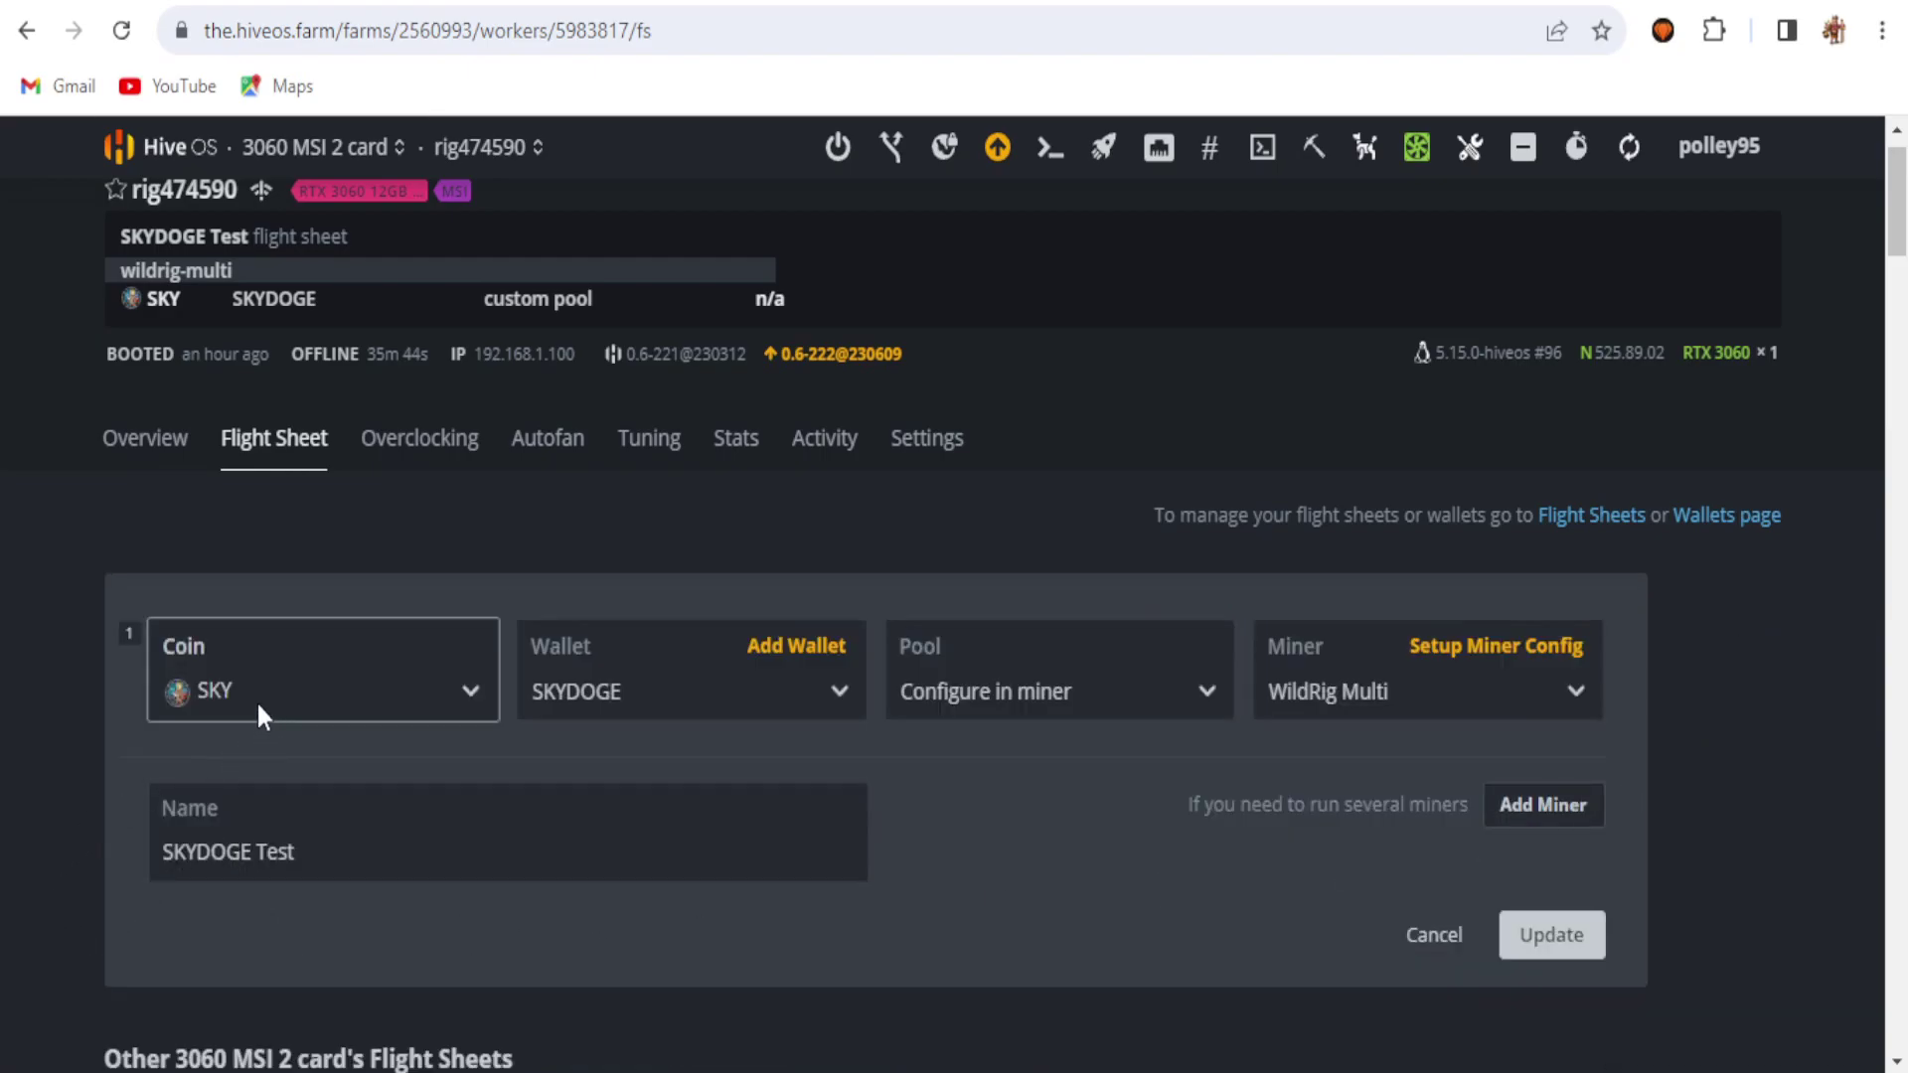
{"action": "left_click", "coordinate": [665, 693]}
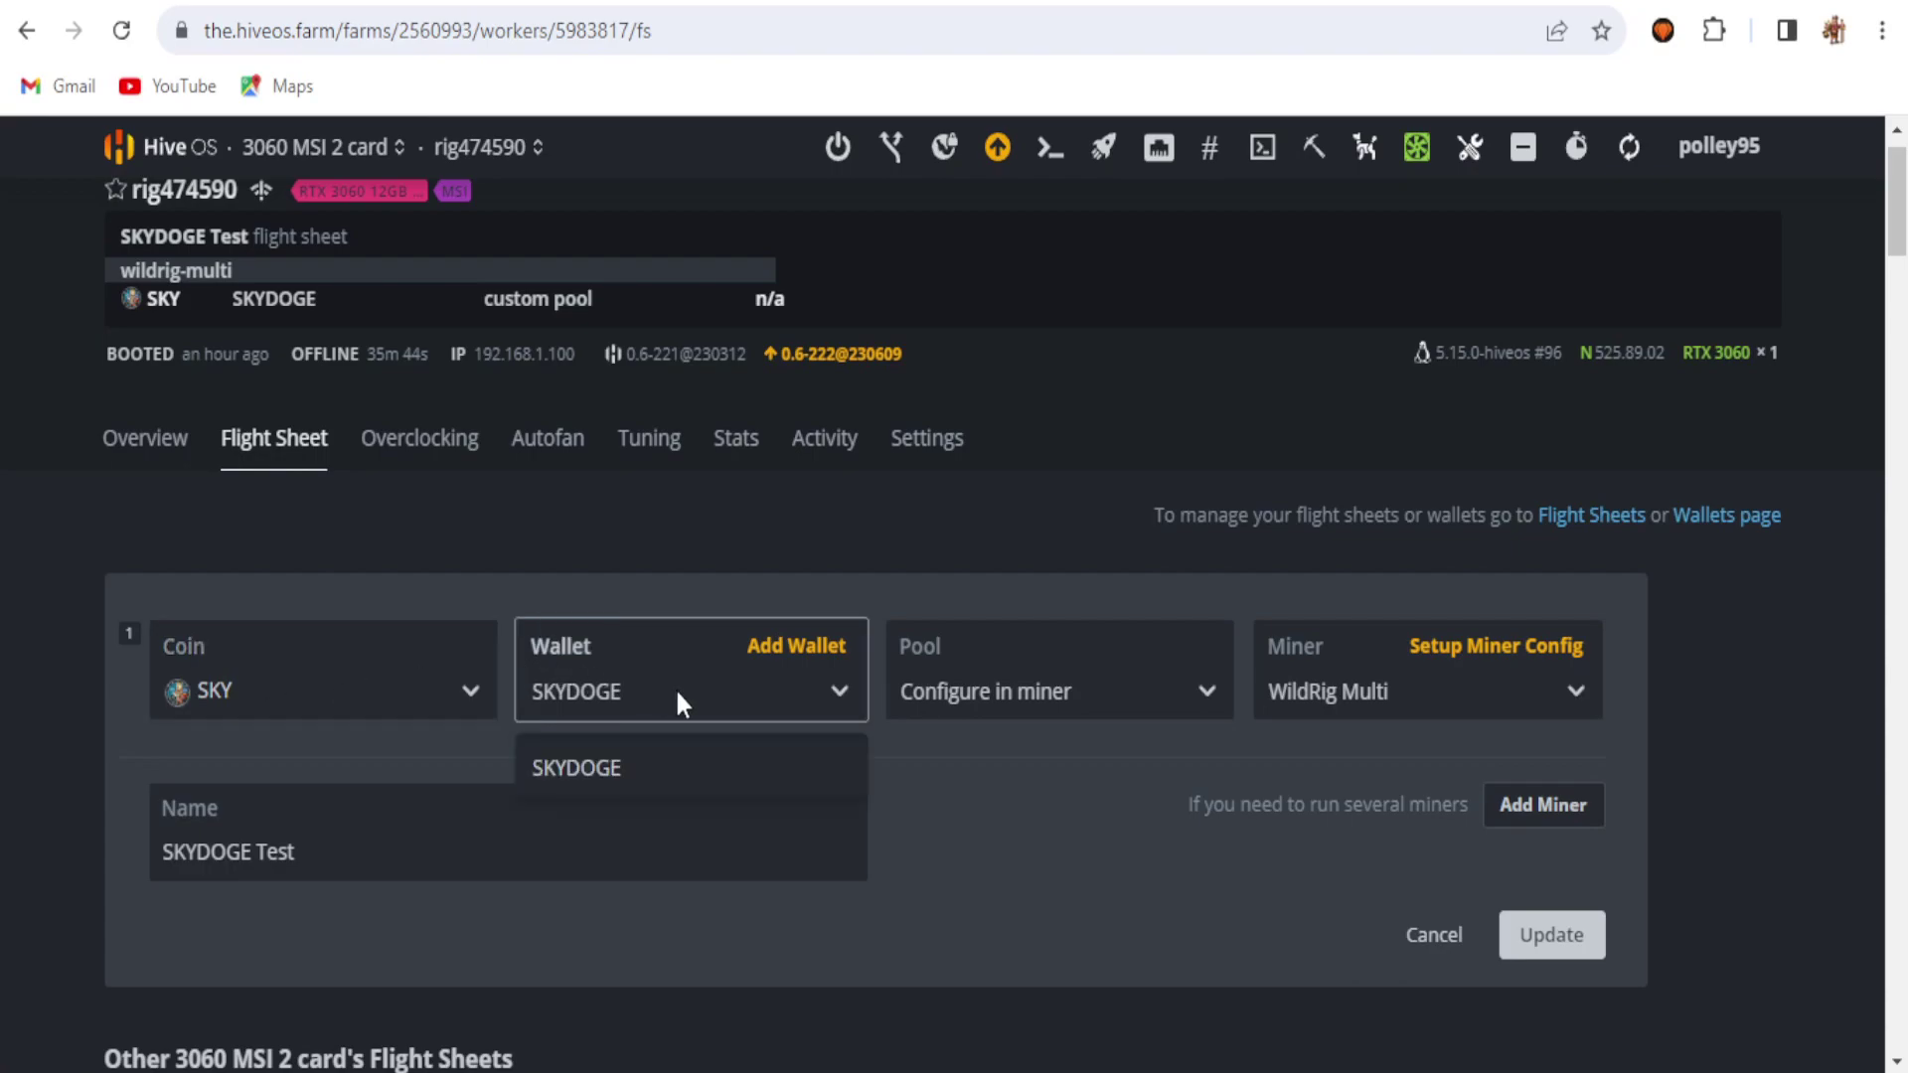
{"action": "left_click", "coordinate": [1021, 695]}
{"action": "left_click", "coordinate": [1440, 690]}
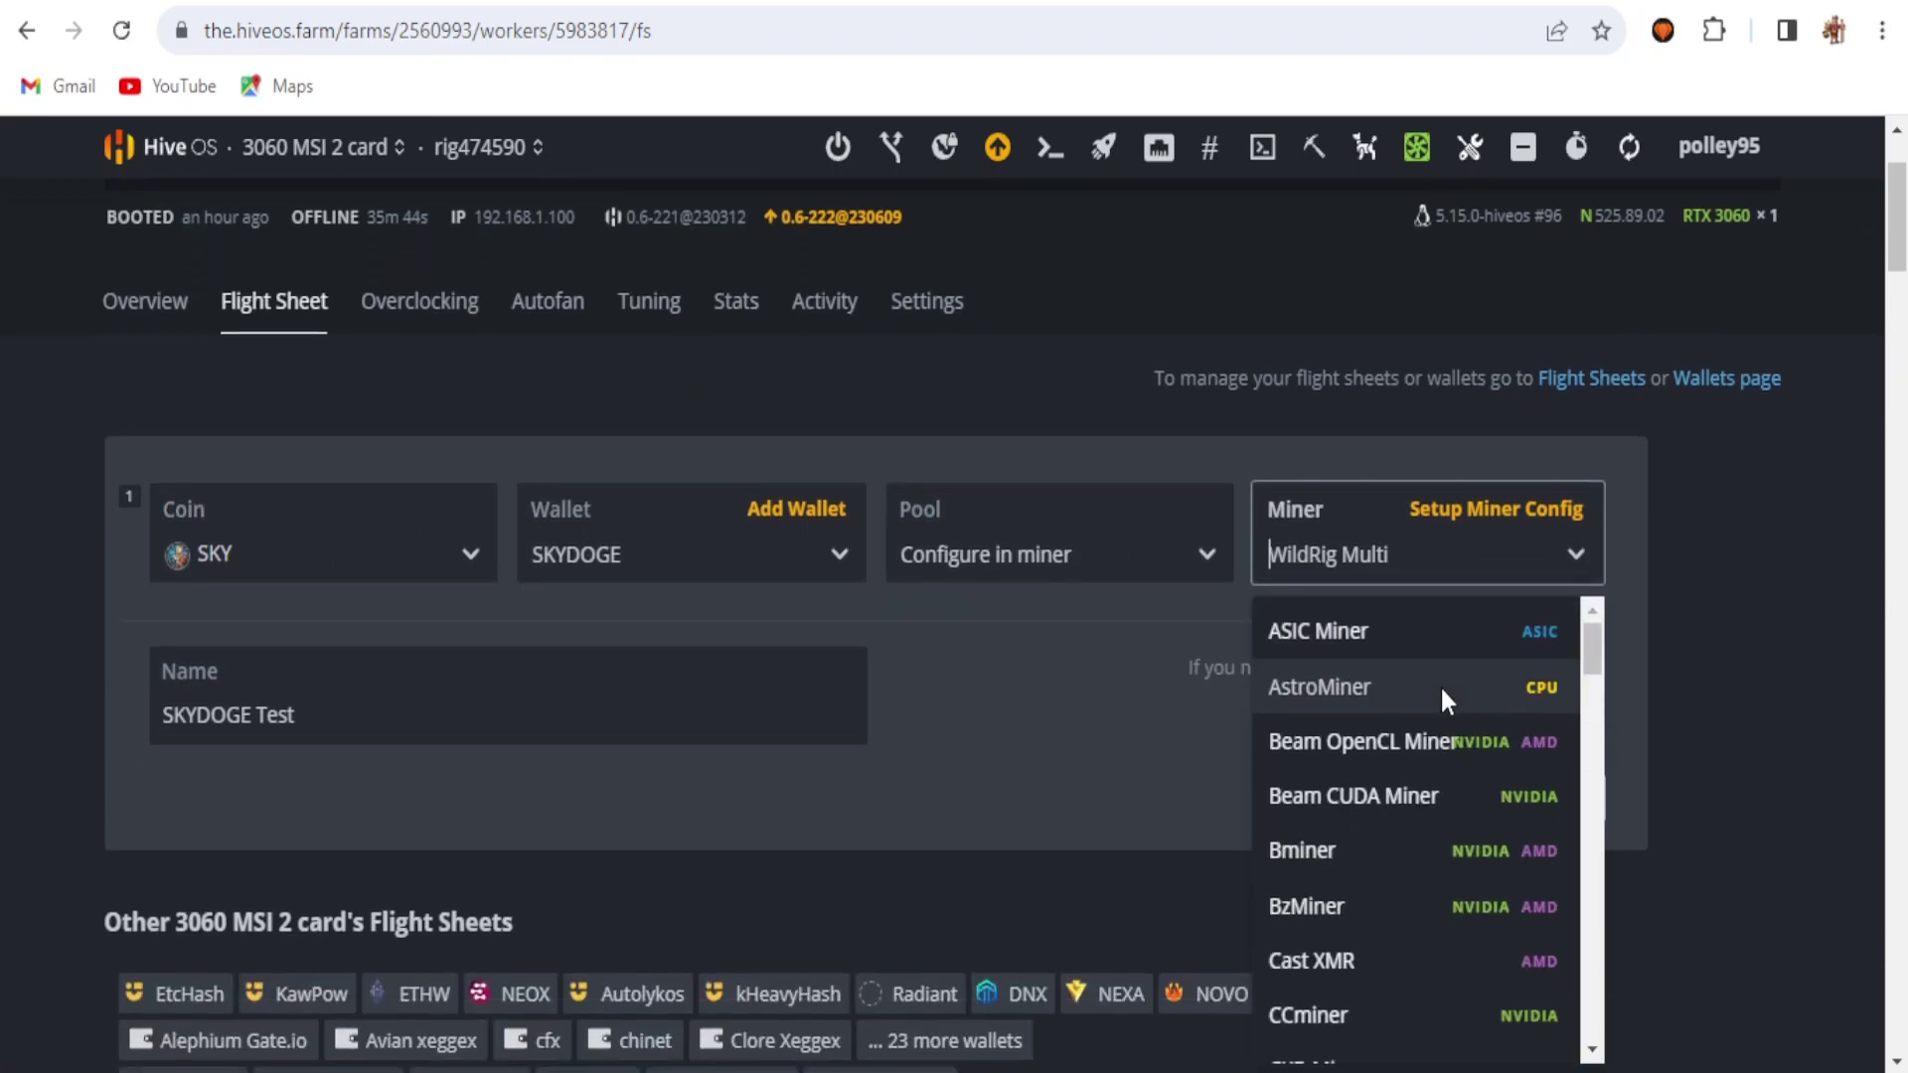
{"action": "left_click", "coordinate": [1540, 522]}
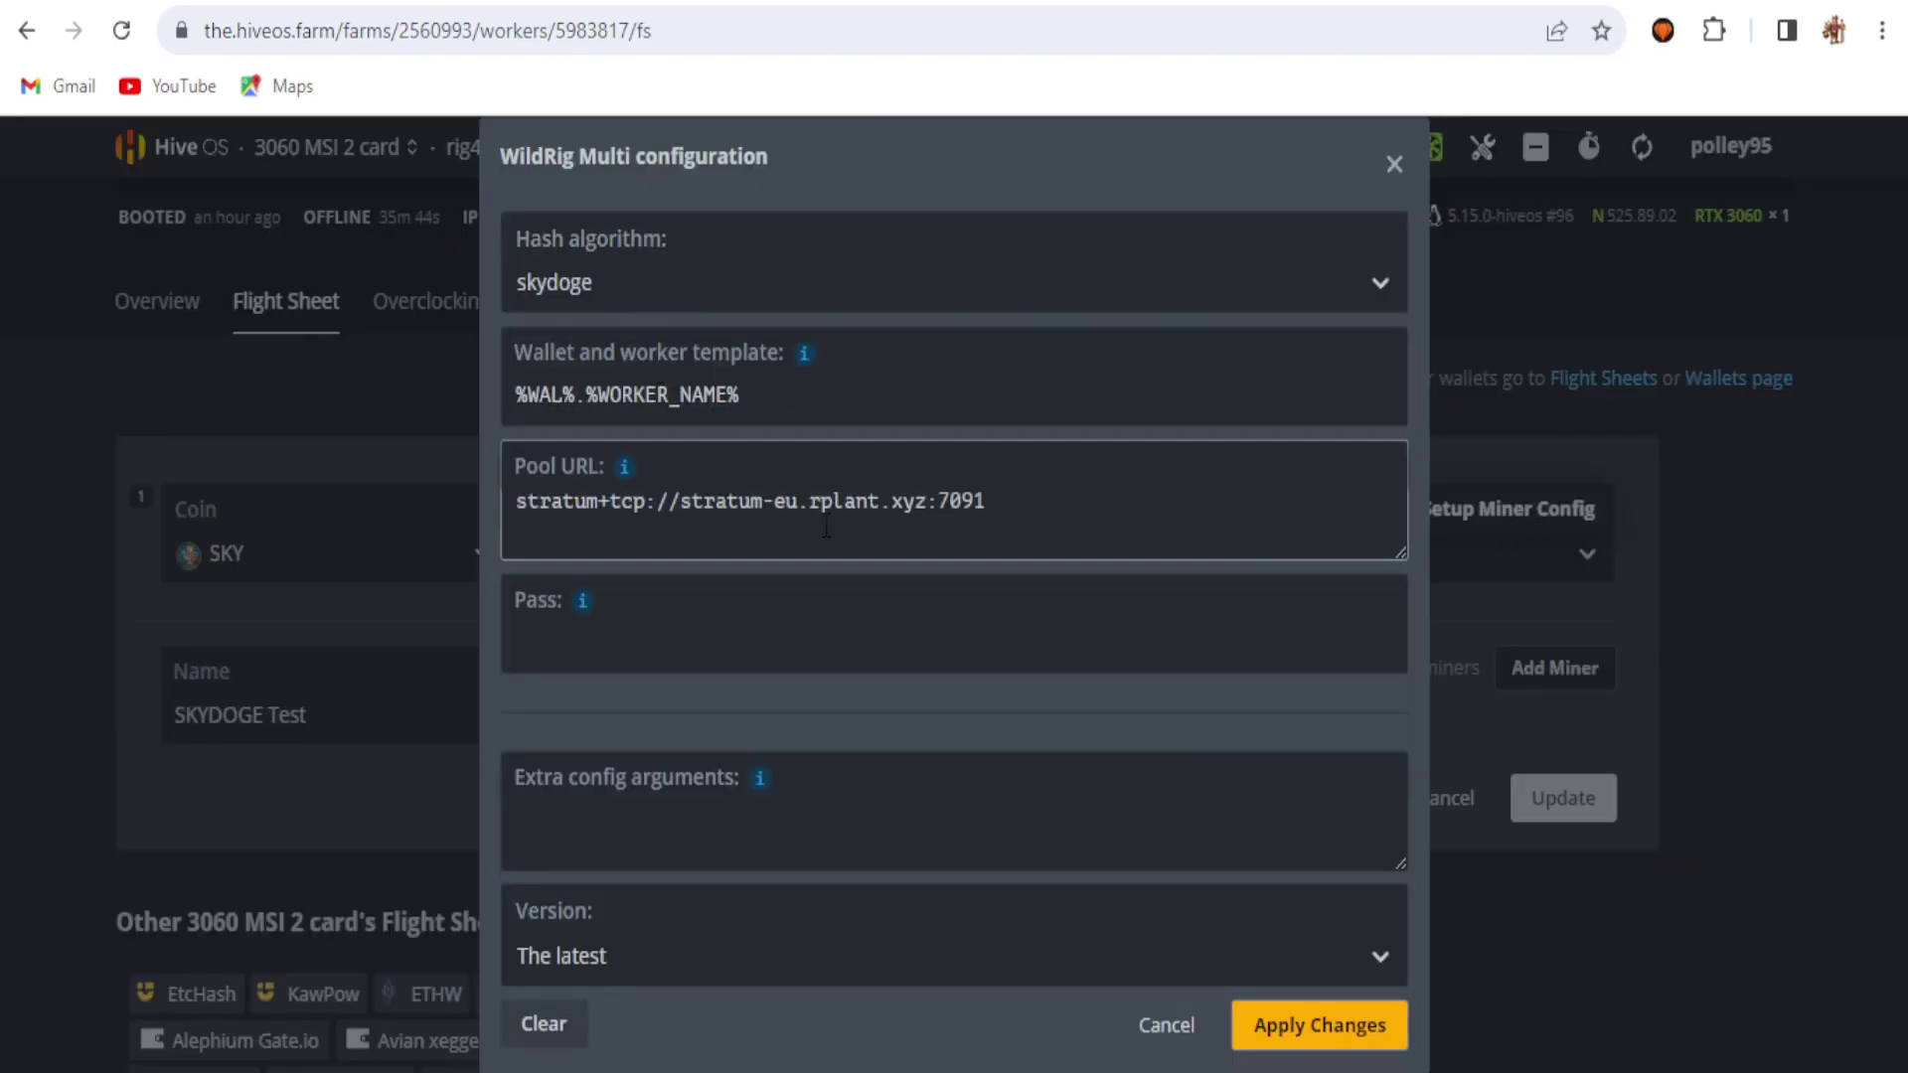
- Recheck the pool URL against the Rplant pool's miner CLI example and cancel both the miner configuration and flight sheet editor
{"action": "key", "text": "ctrl+Tab"}
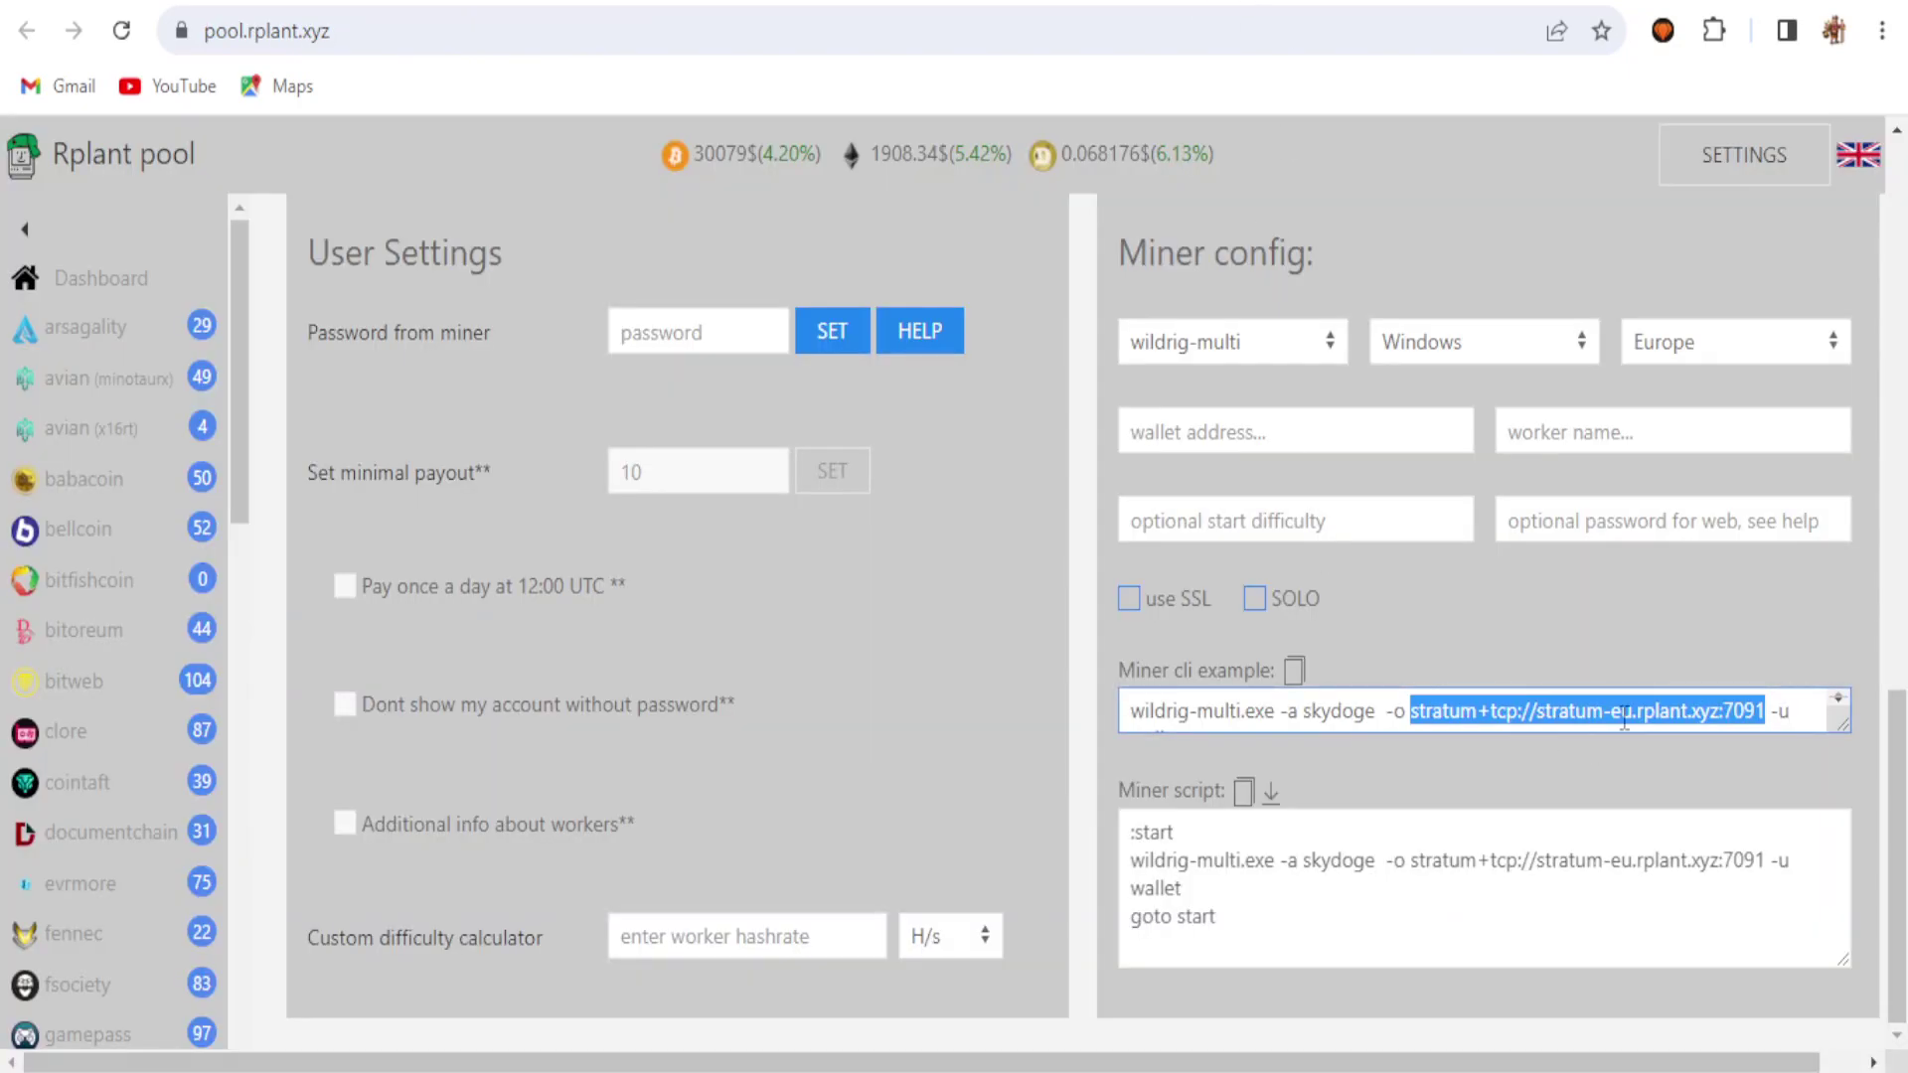
{"action": "key", "text": "ctrl+Tab"}
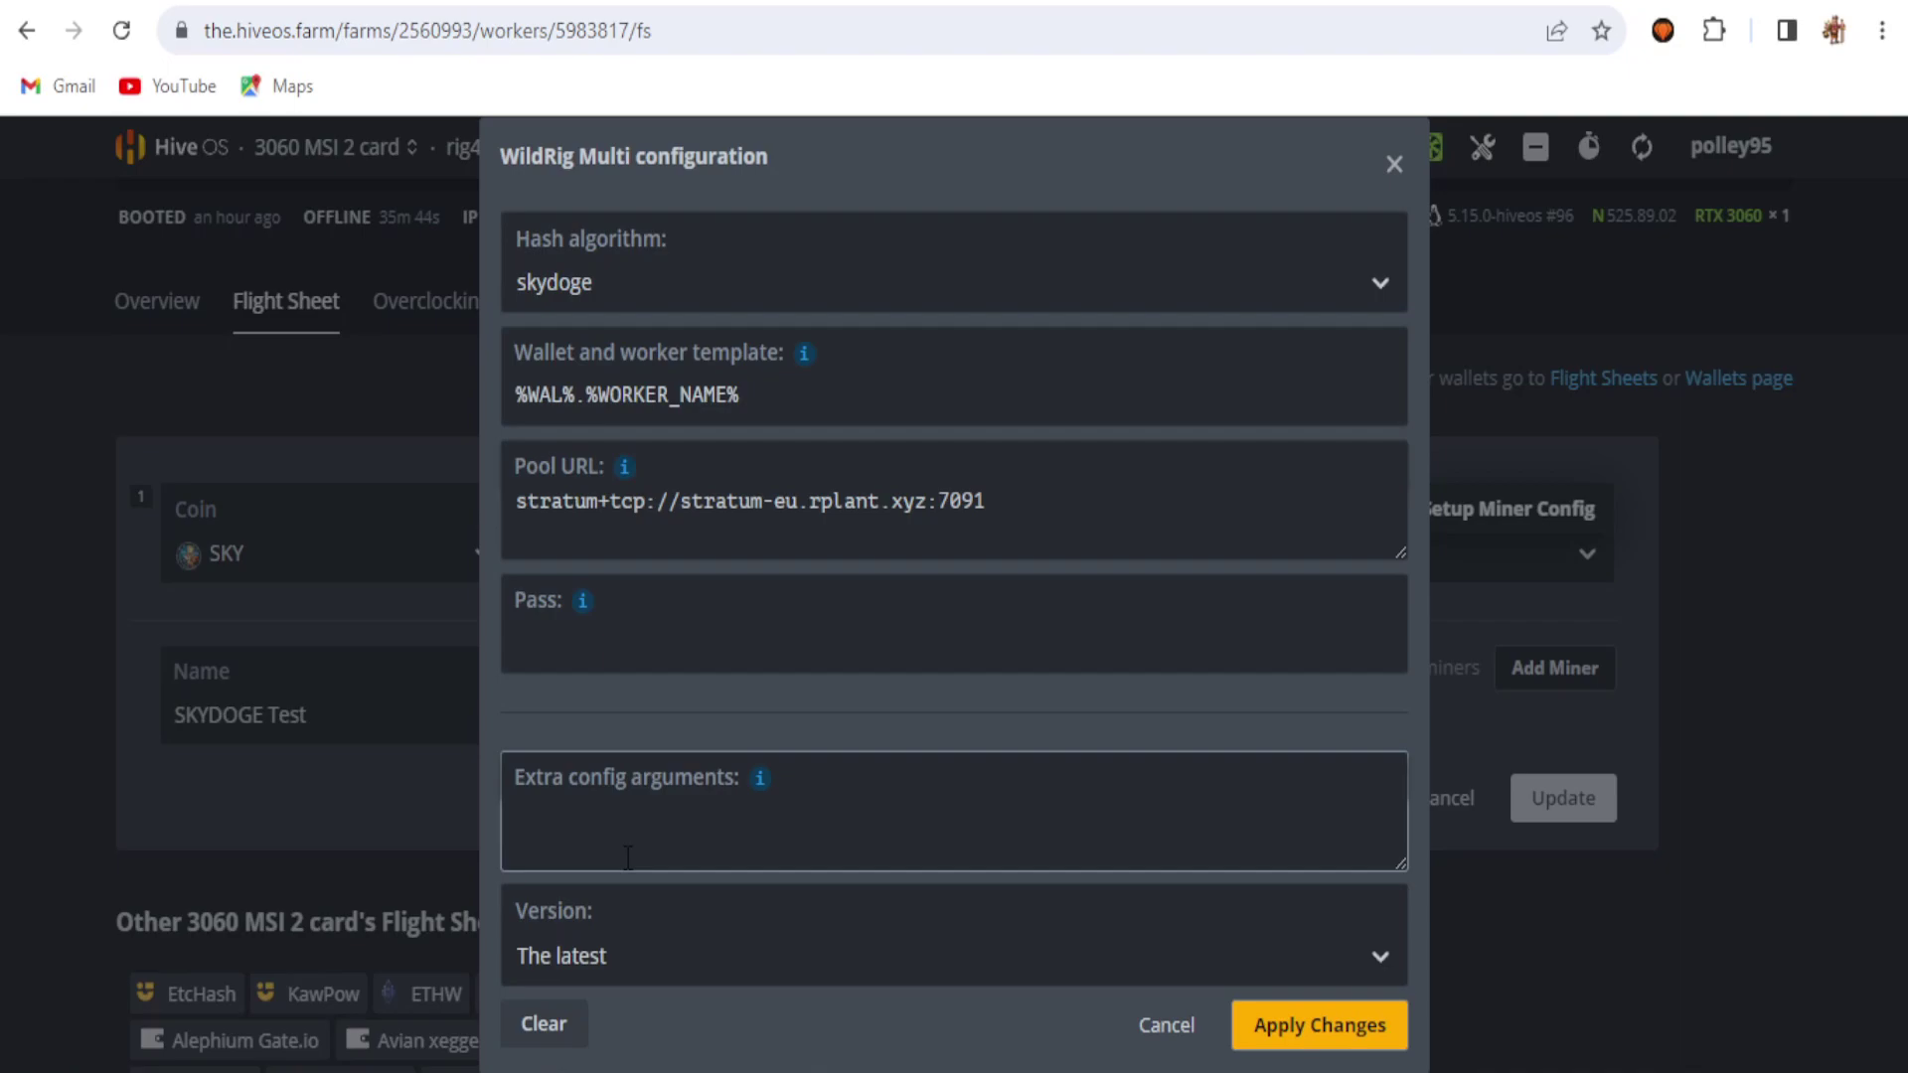
{"action": "left_click", "coordinate": [1173, 1025]}
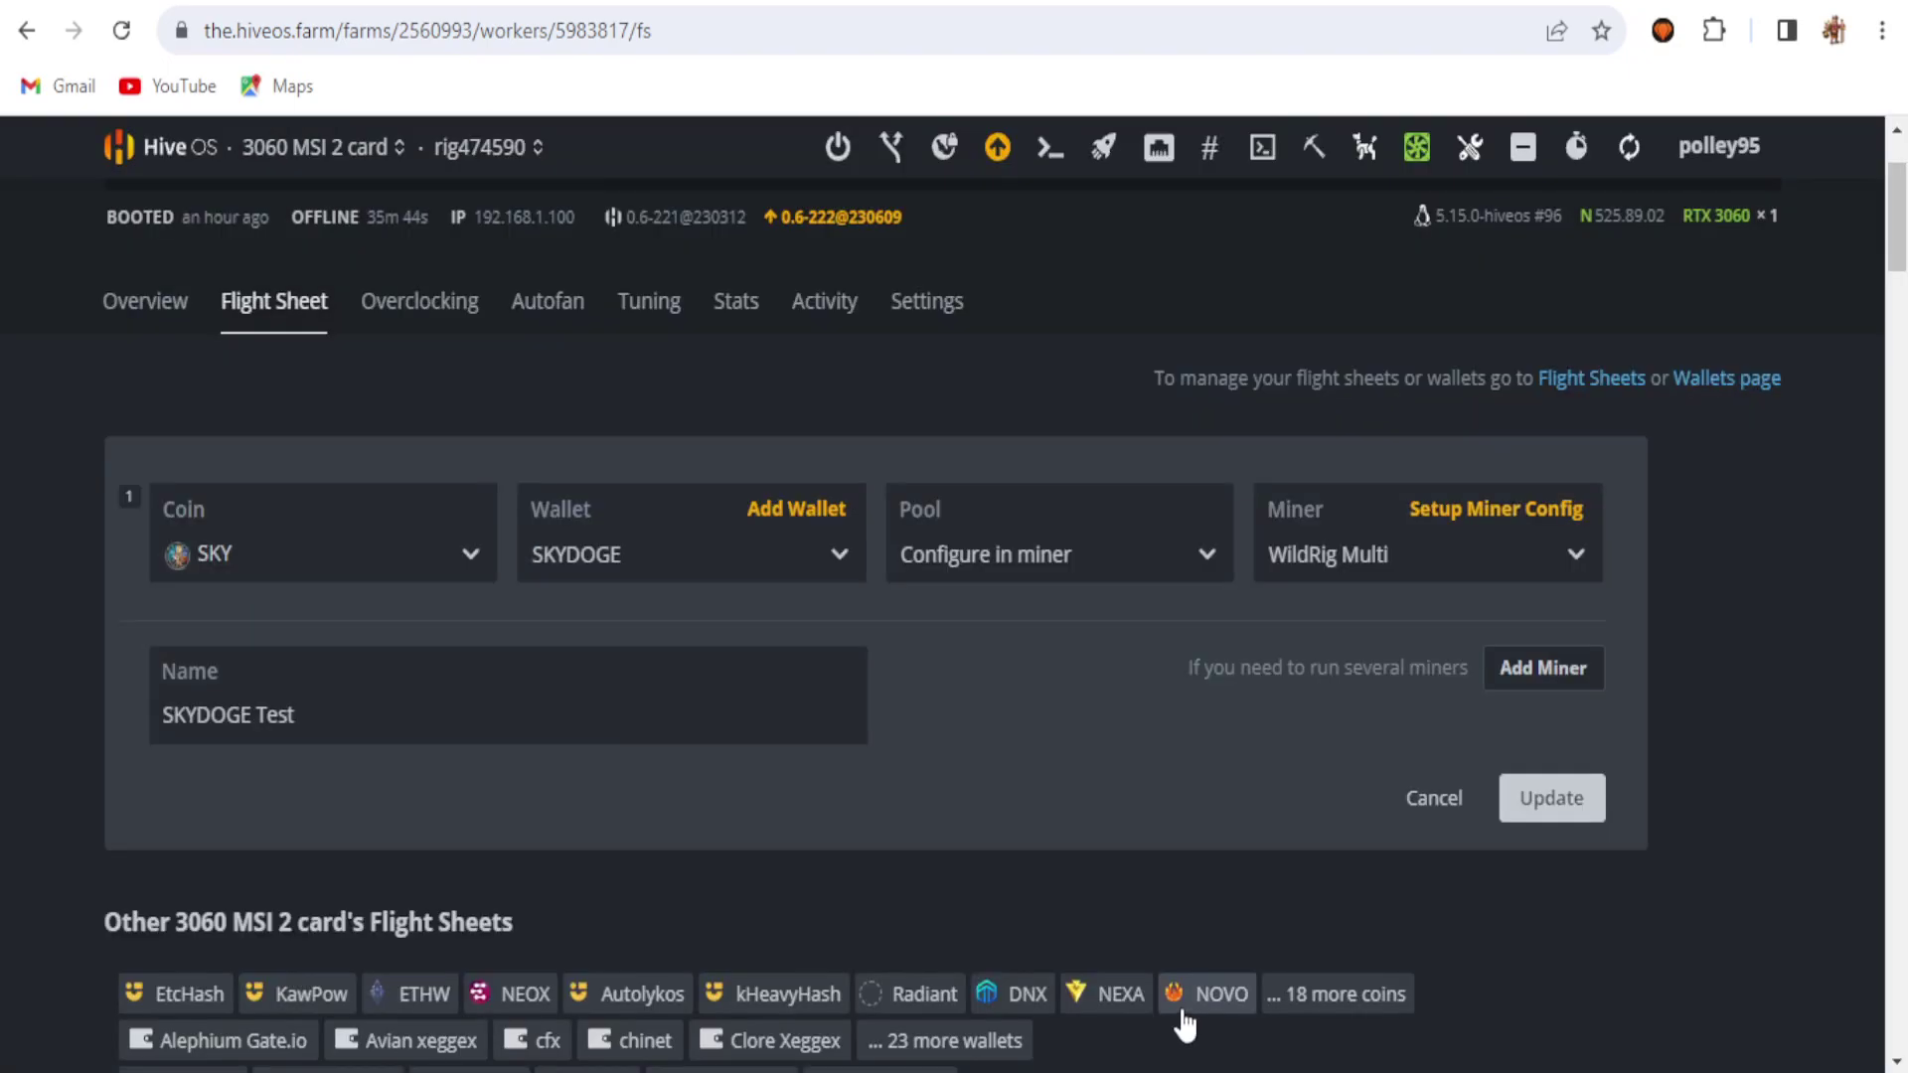
{"action": "left_click", "coordinate": [1431, 805]}
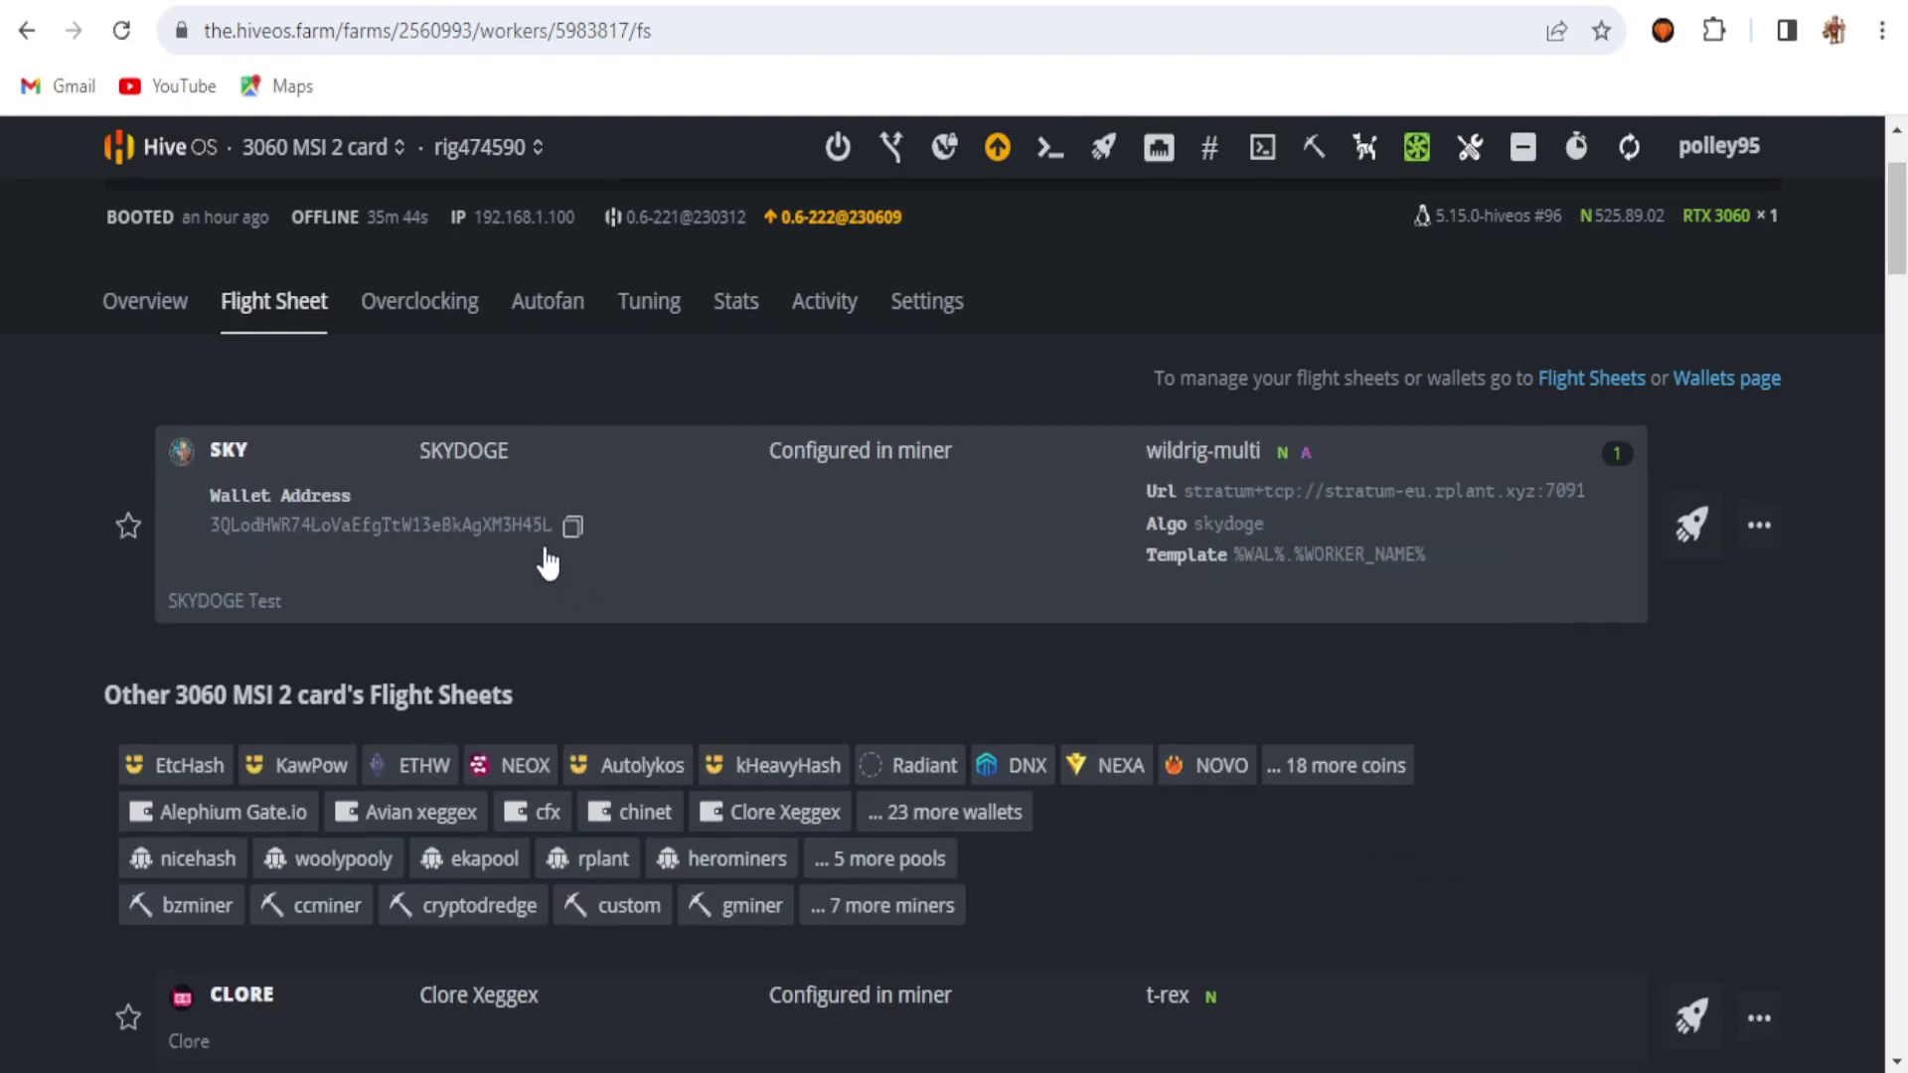
- Review the rig's Autofan settings, including the critical action and the RTX 3060's fan mode, speed and temperature limits
{"action": "left_click", "coordinate": [547, 310]}
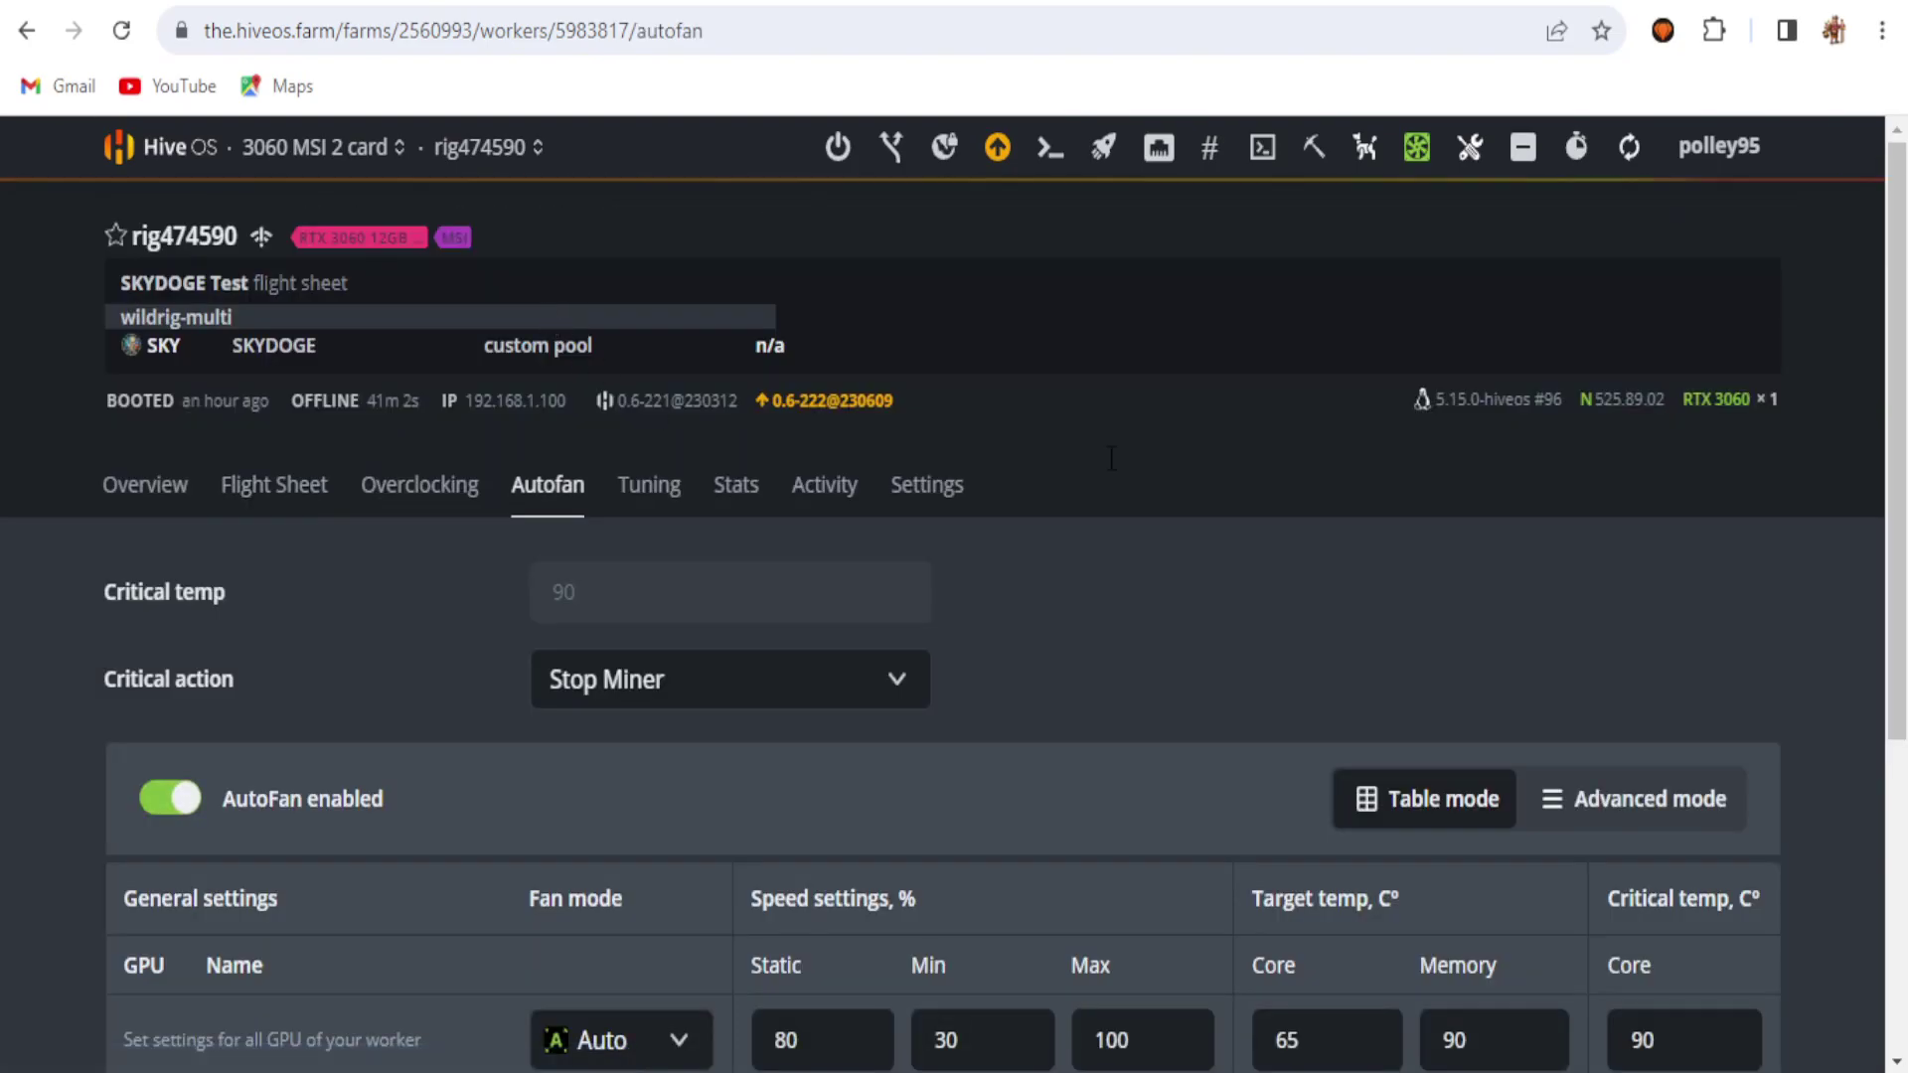
{"action": "scroll", "coordinate": [547, 318], "scroll_direction": "down", "scroll_amount": 2}
{"action": "scroll", "coordinate": [1900, 497], "scroll_direction": "down", "scroll_amount": 2}
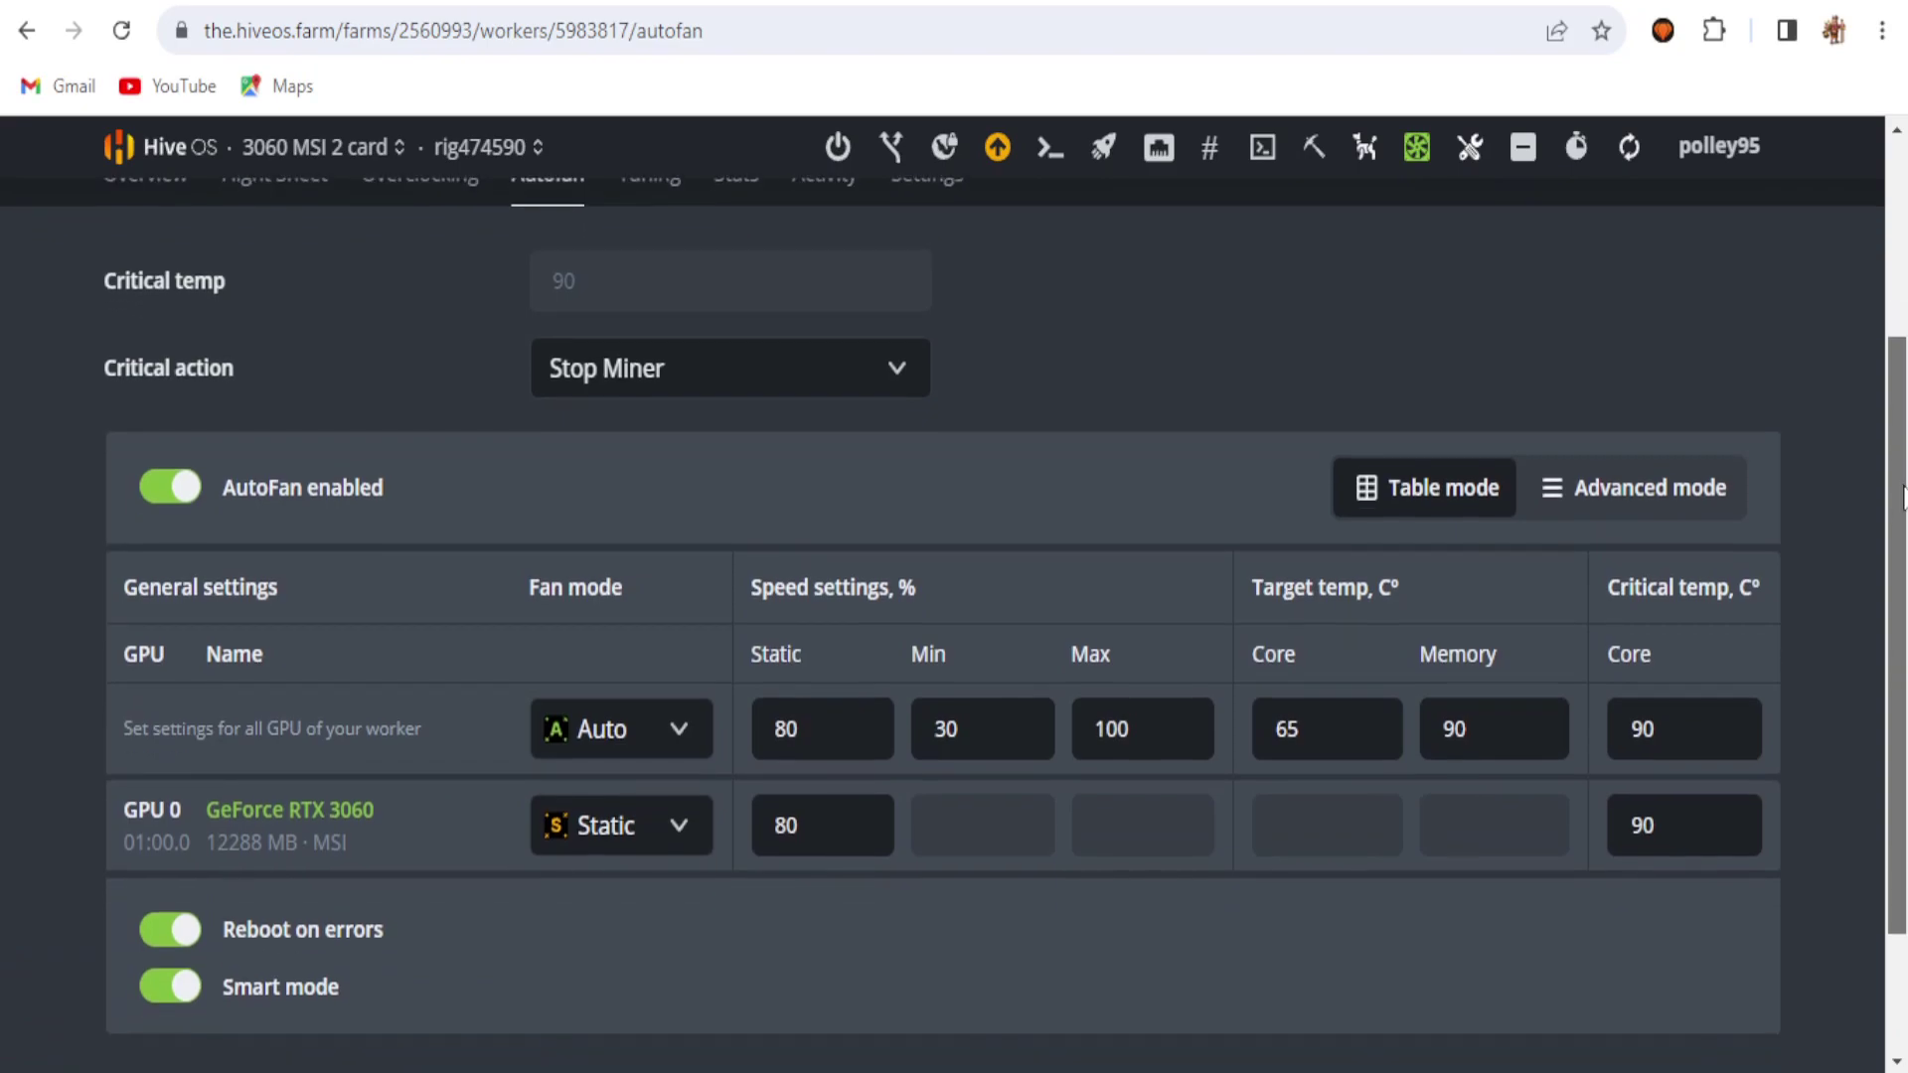
{"action": "scroll", "coordinate": [1902, 497], "scroll_direction": "up", "scroll_amount": 3}
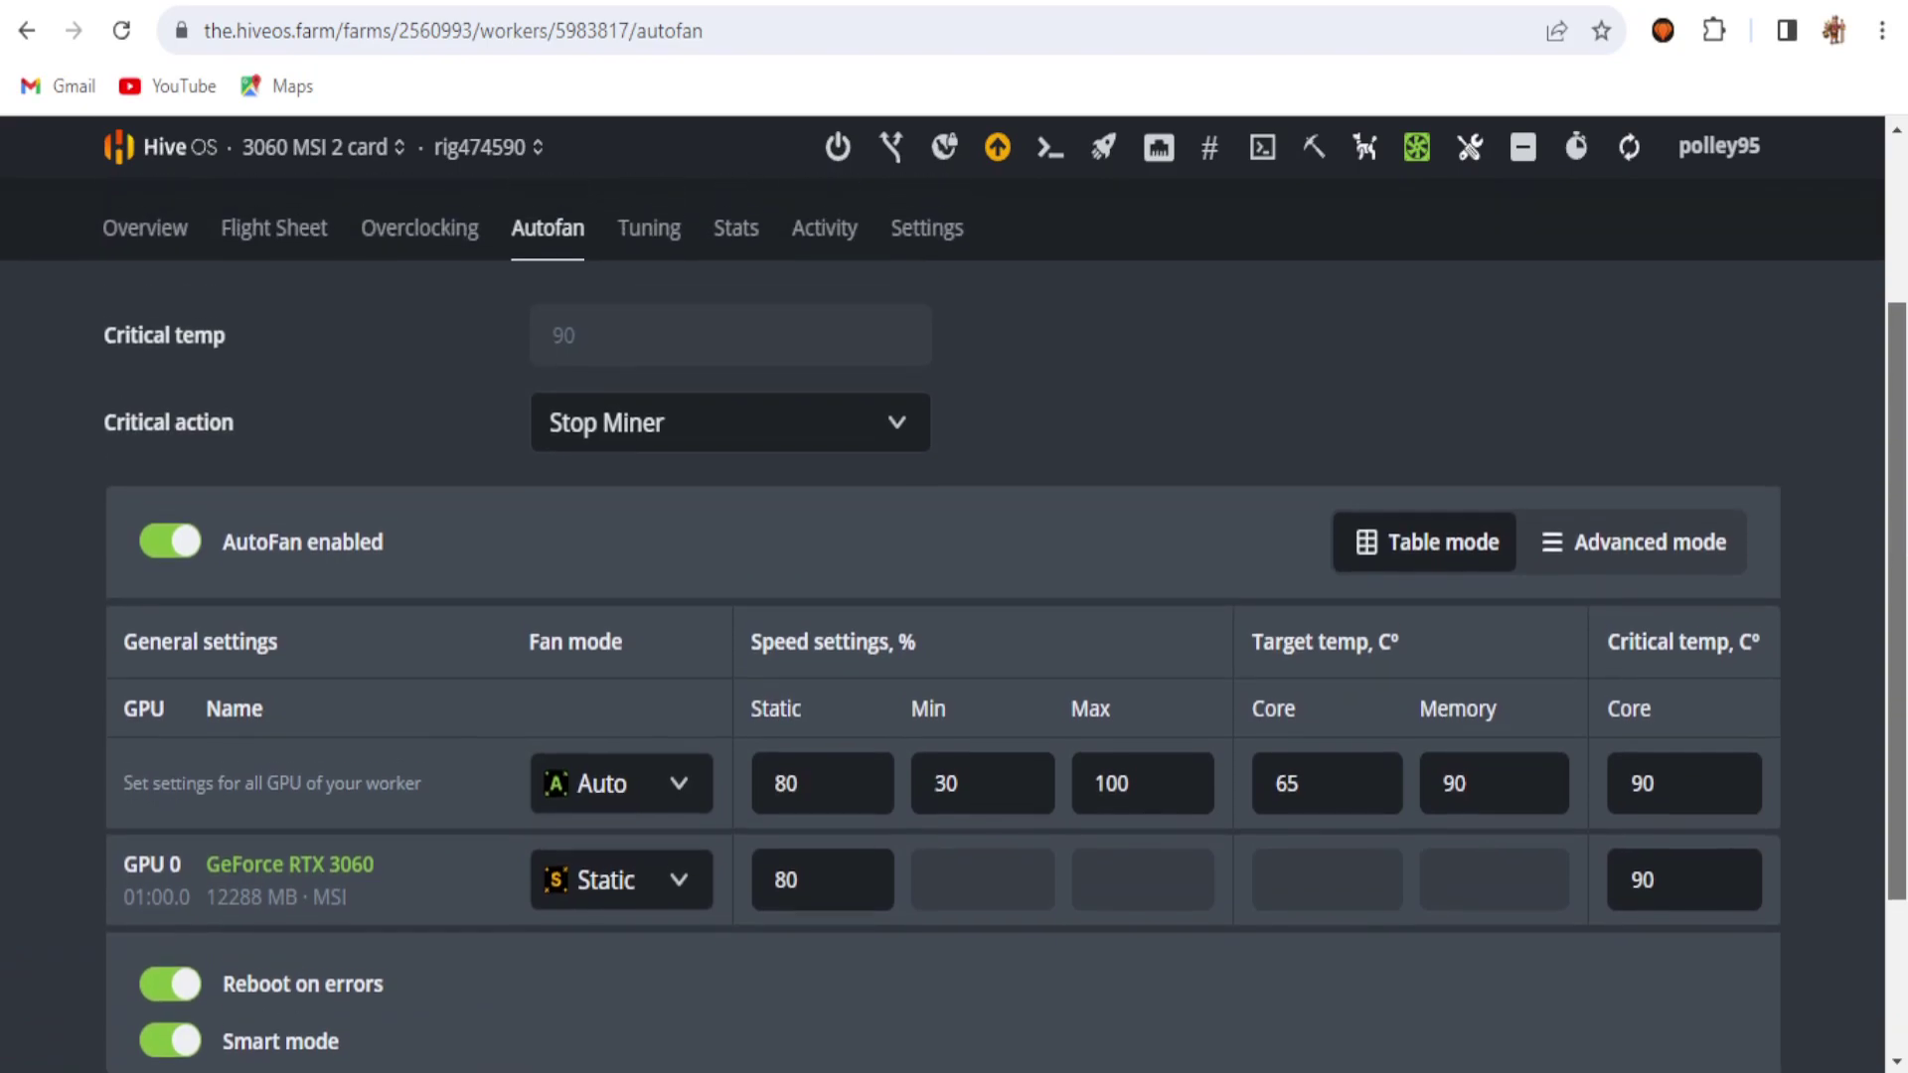
- Review the rig's overclocking configuration together with its flight sheet and Autofan pages
{"action": "left_click", "coordinate": [442, 489]}
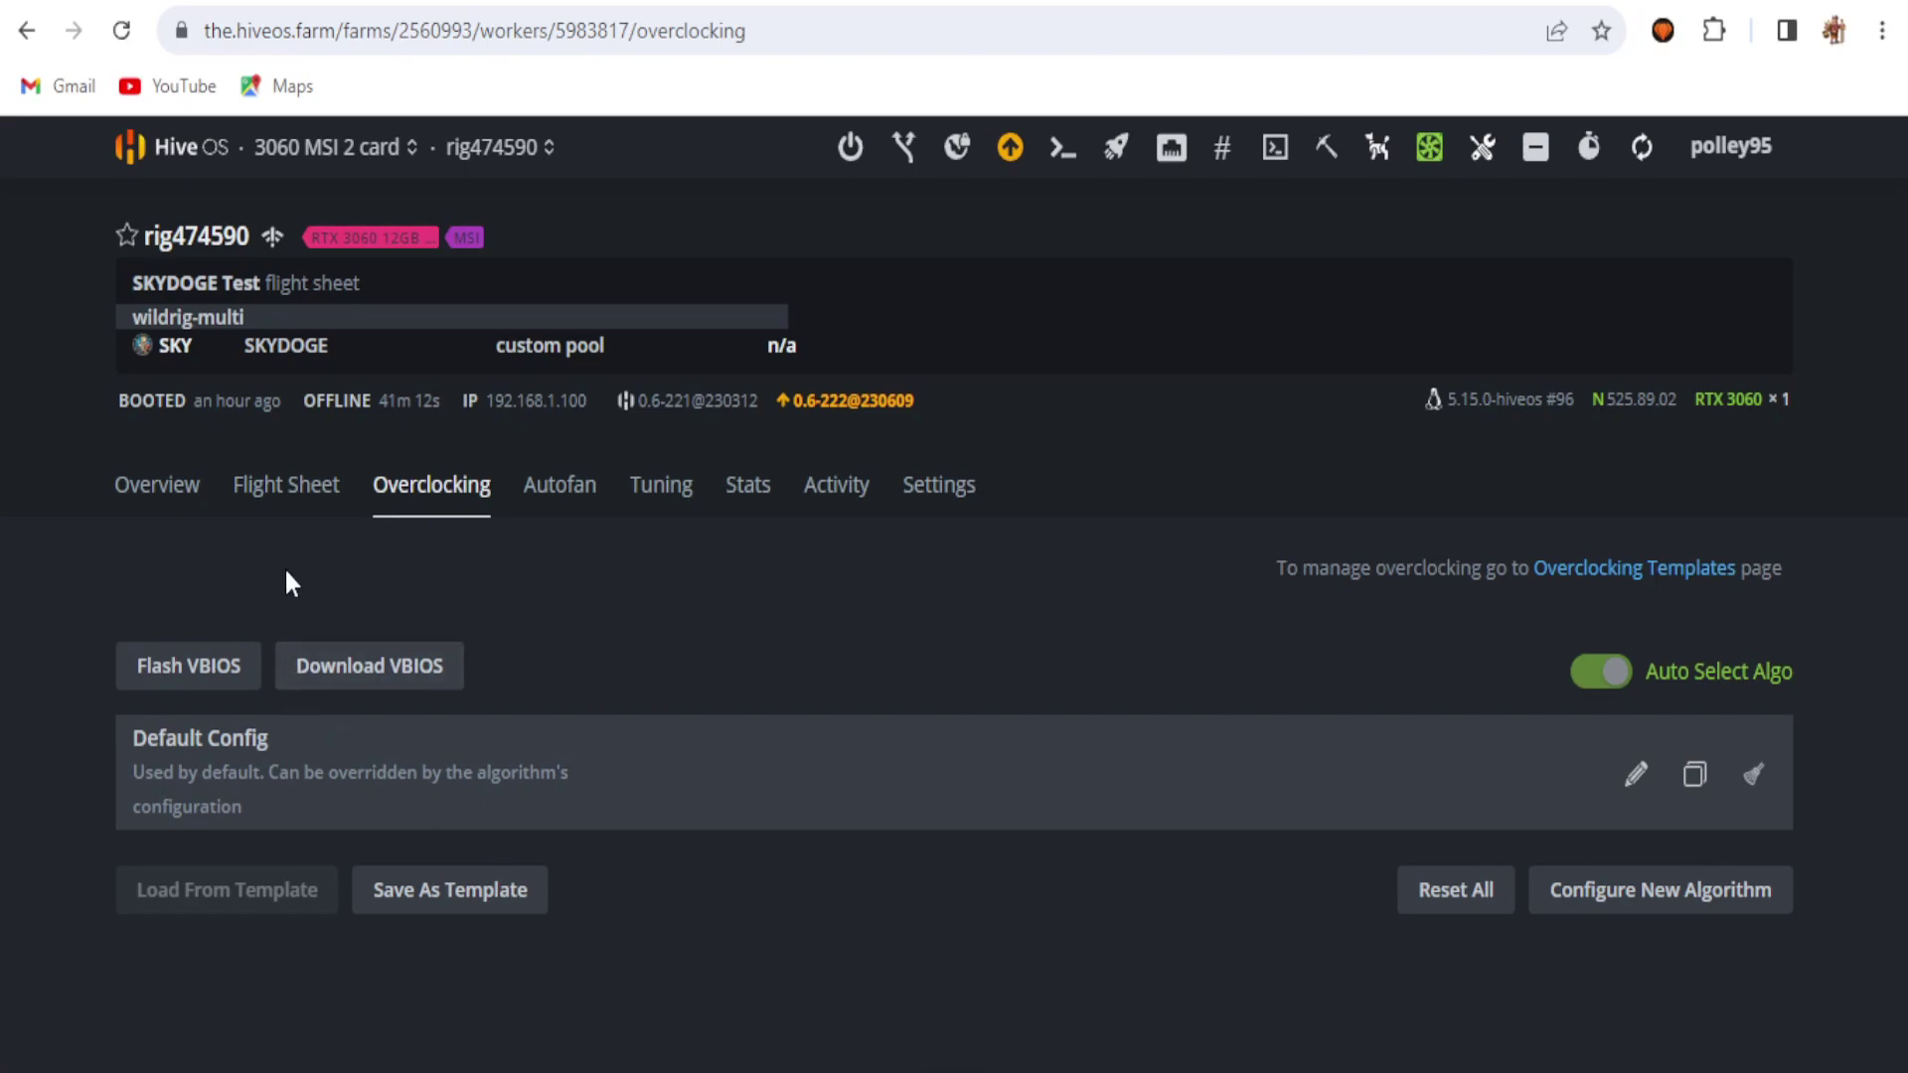
{"action": "left_click", "coordinate": [286, 508]}
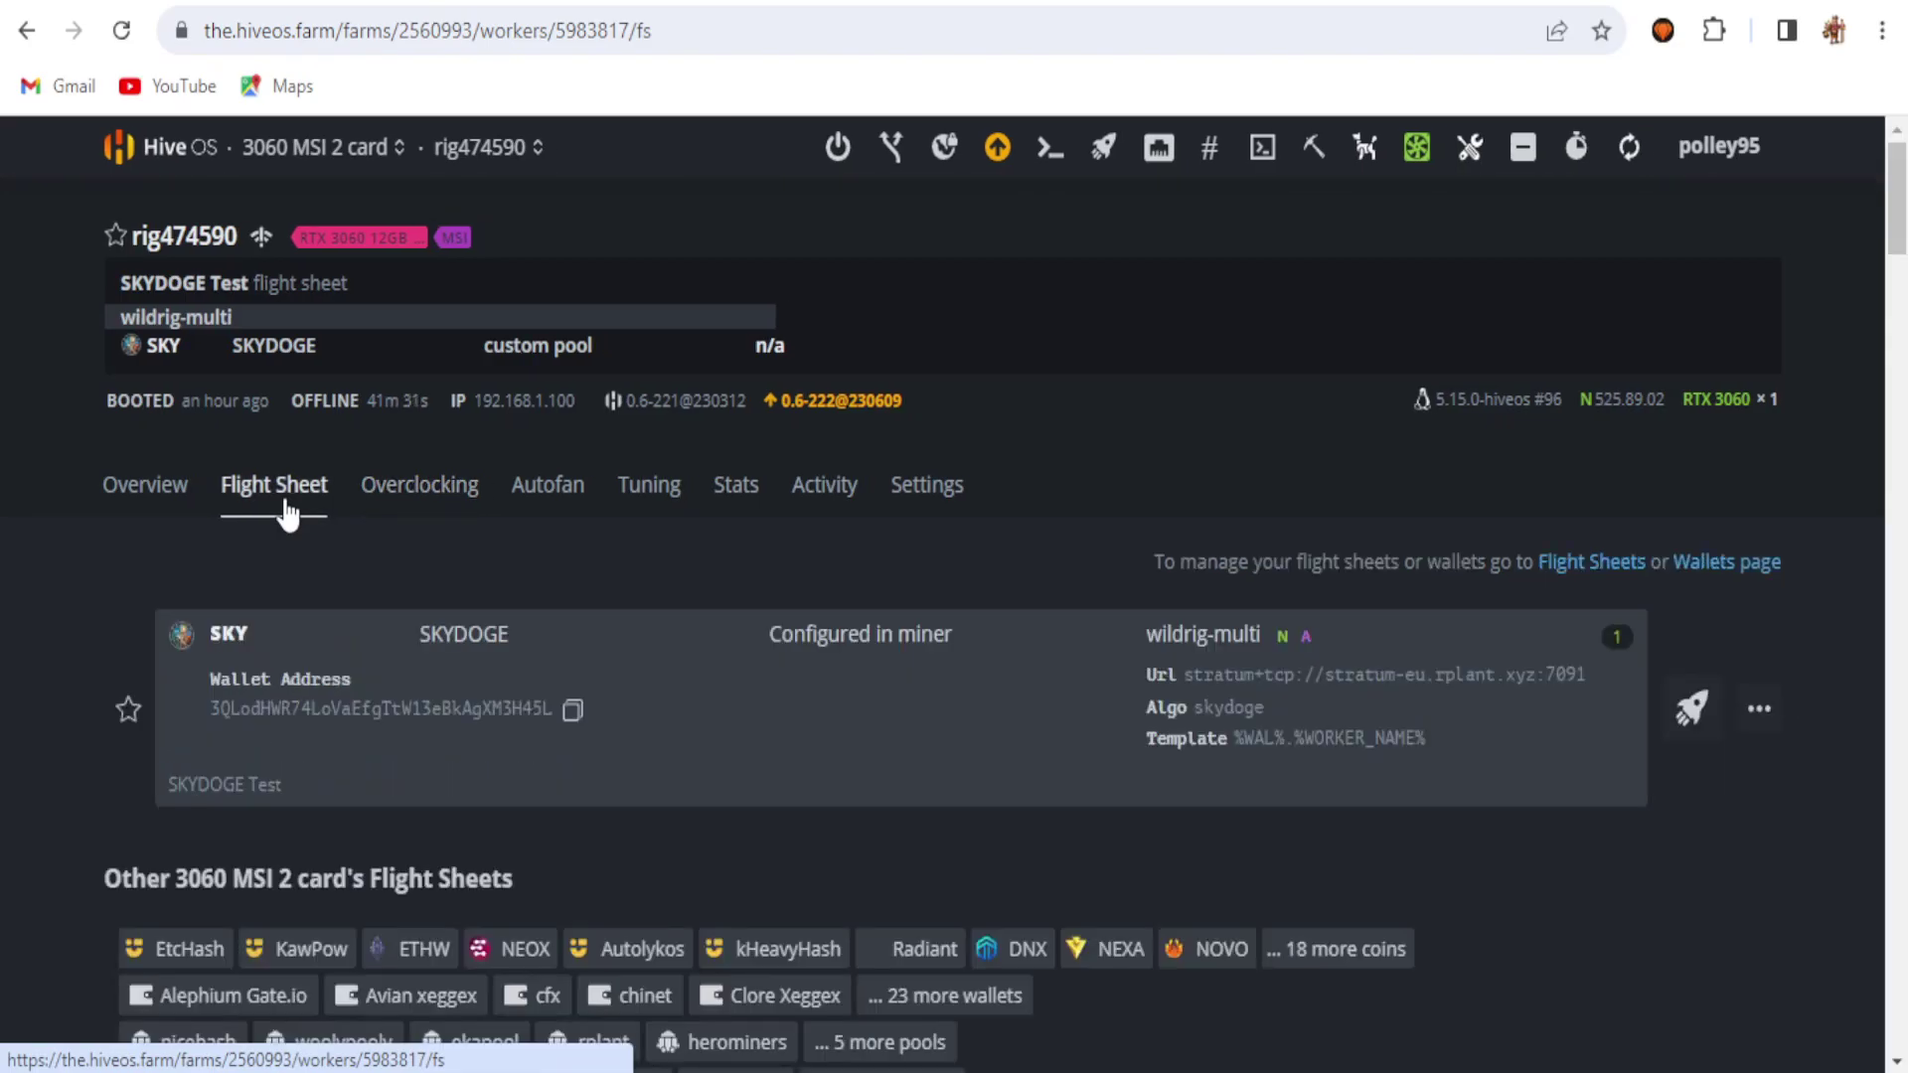
{"action": "left_click", "coordinate": [523, 487]}
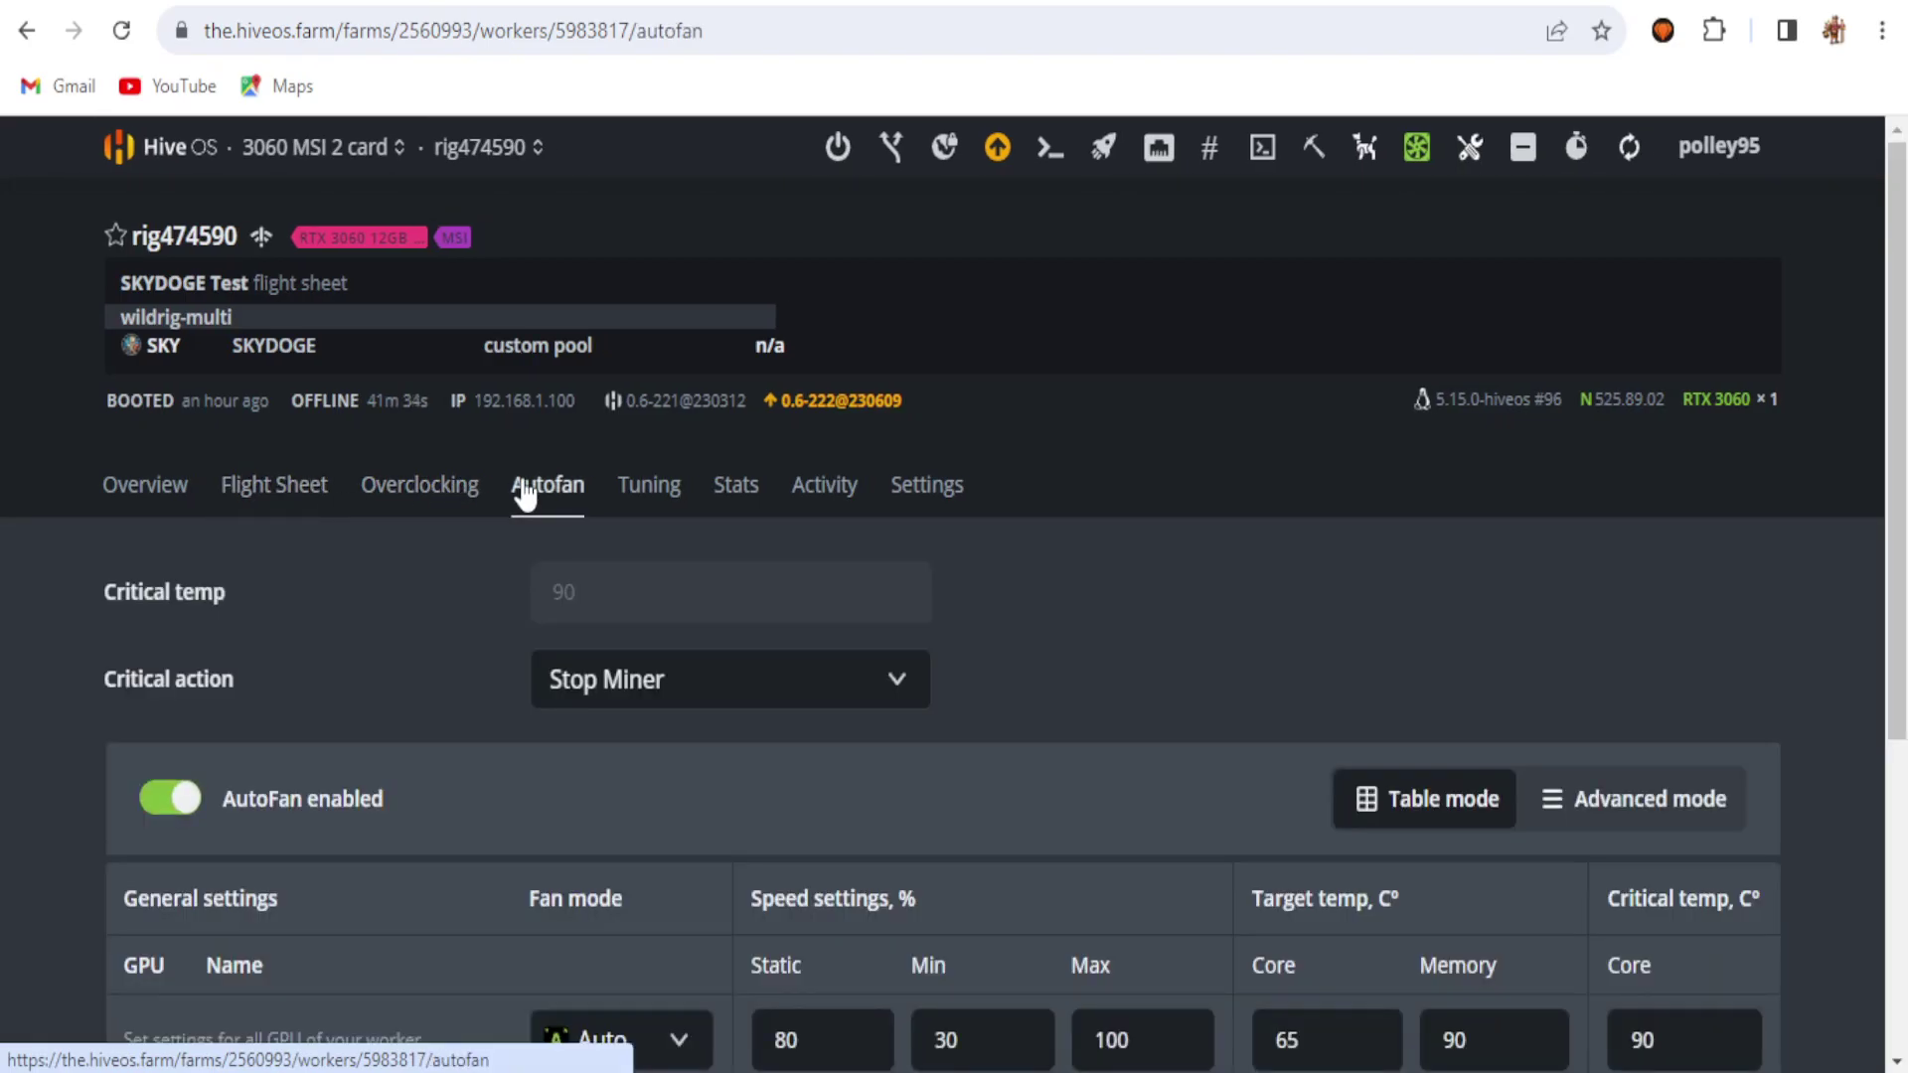
{"action": "left_click", "coordinate": [389, 507]}
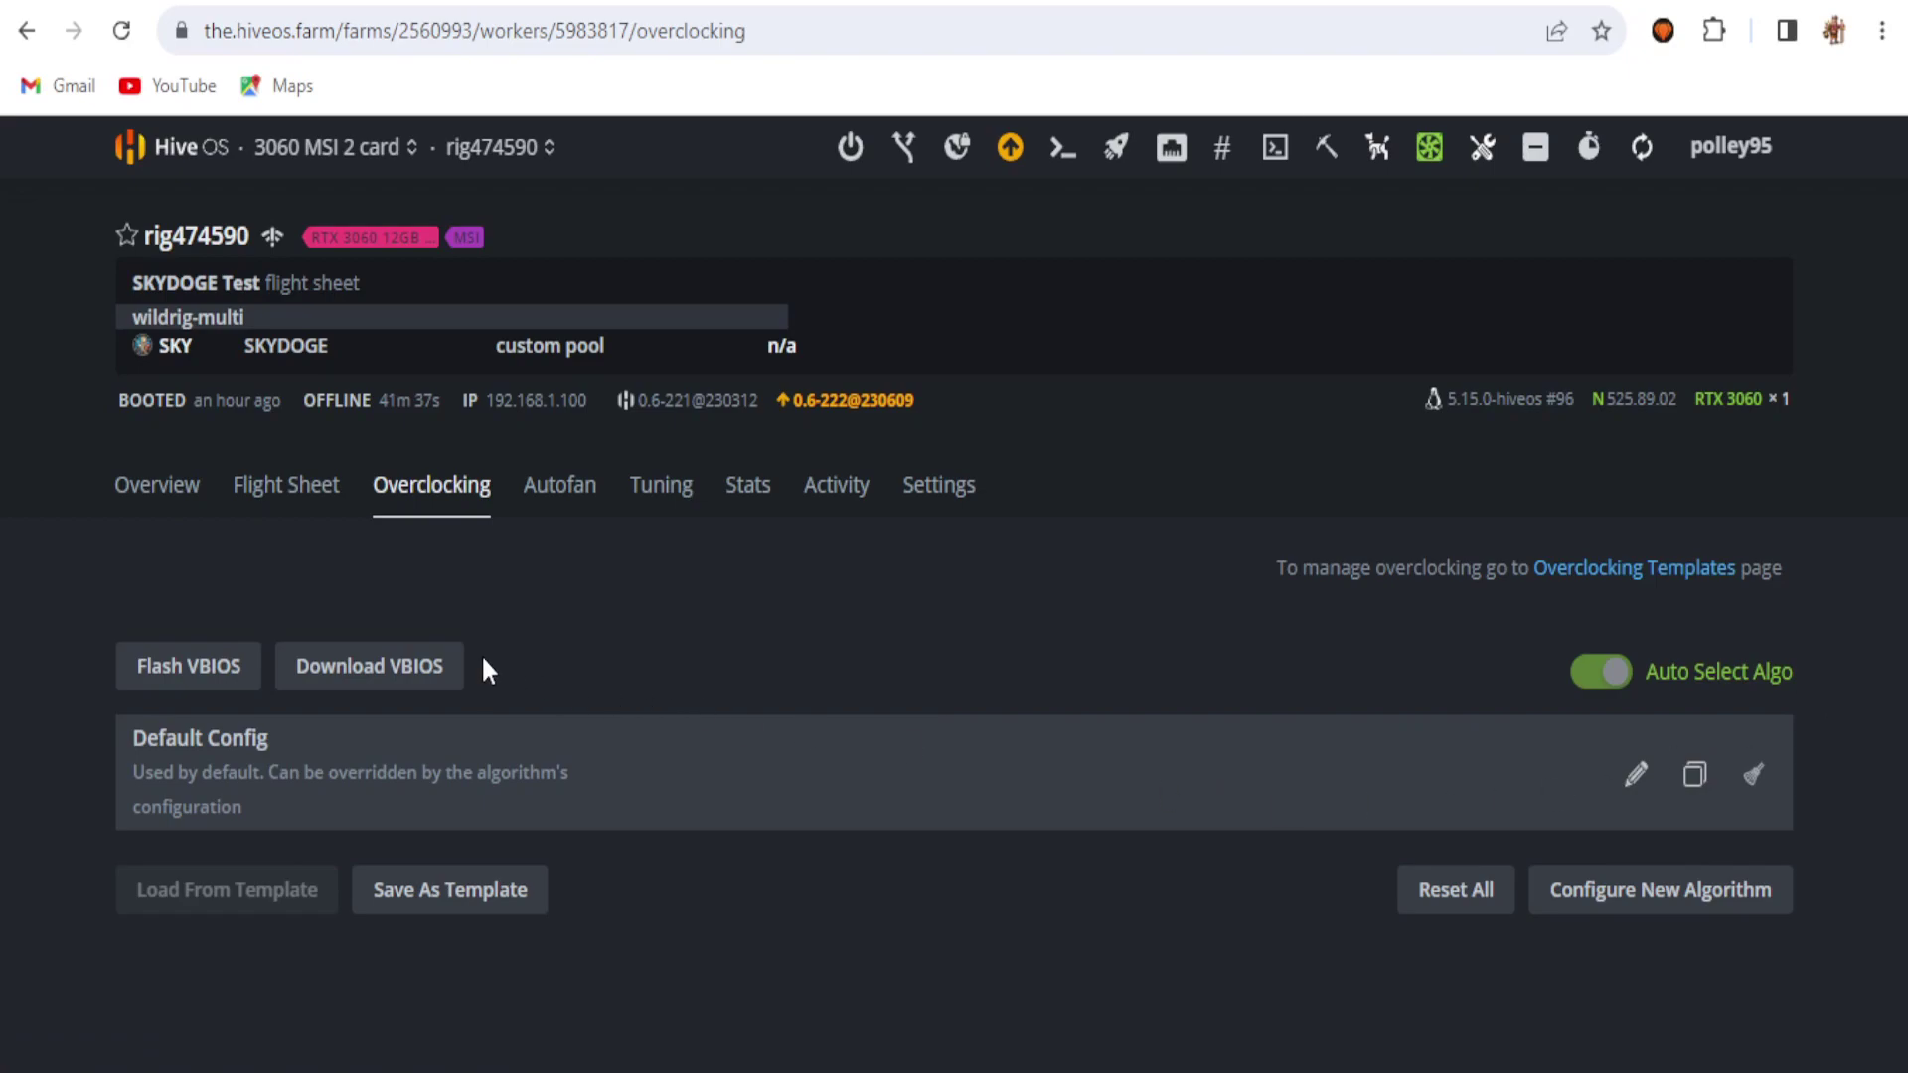
- Compare the rig's overview in Hive OS with the RTX 3060 Skydoge medium overclock benchmark on hashrate.no, and recheck the Autofan page
{"action": "left_click", "coordinate": [141, 492]}
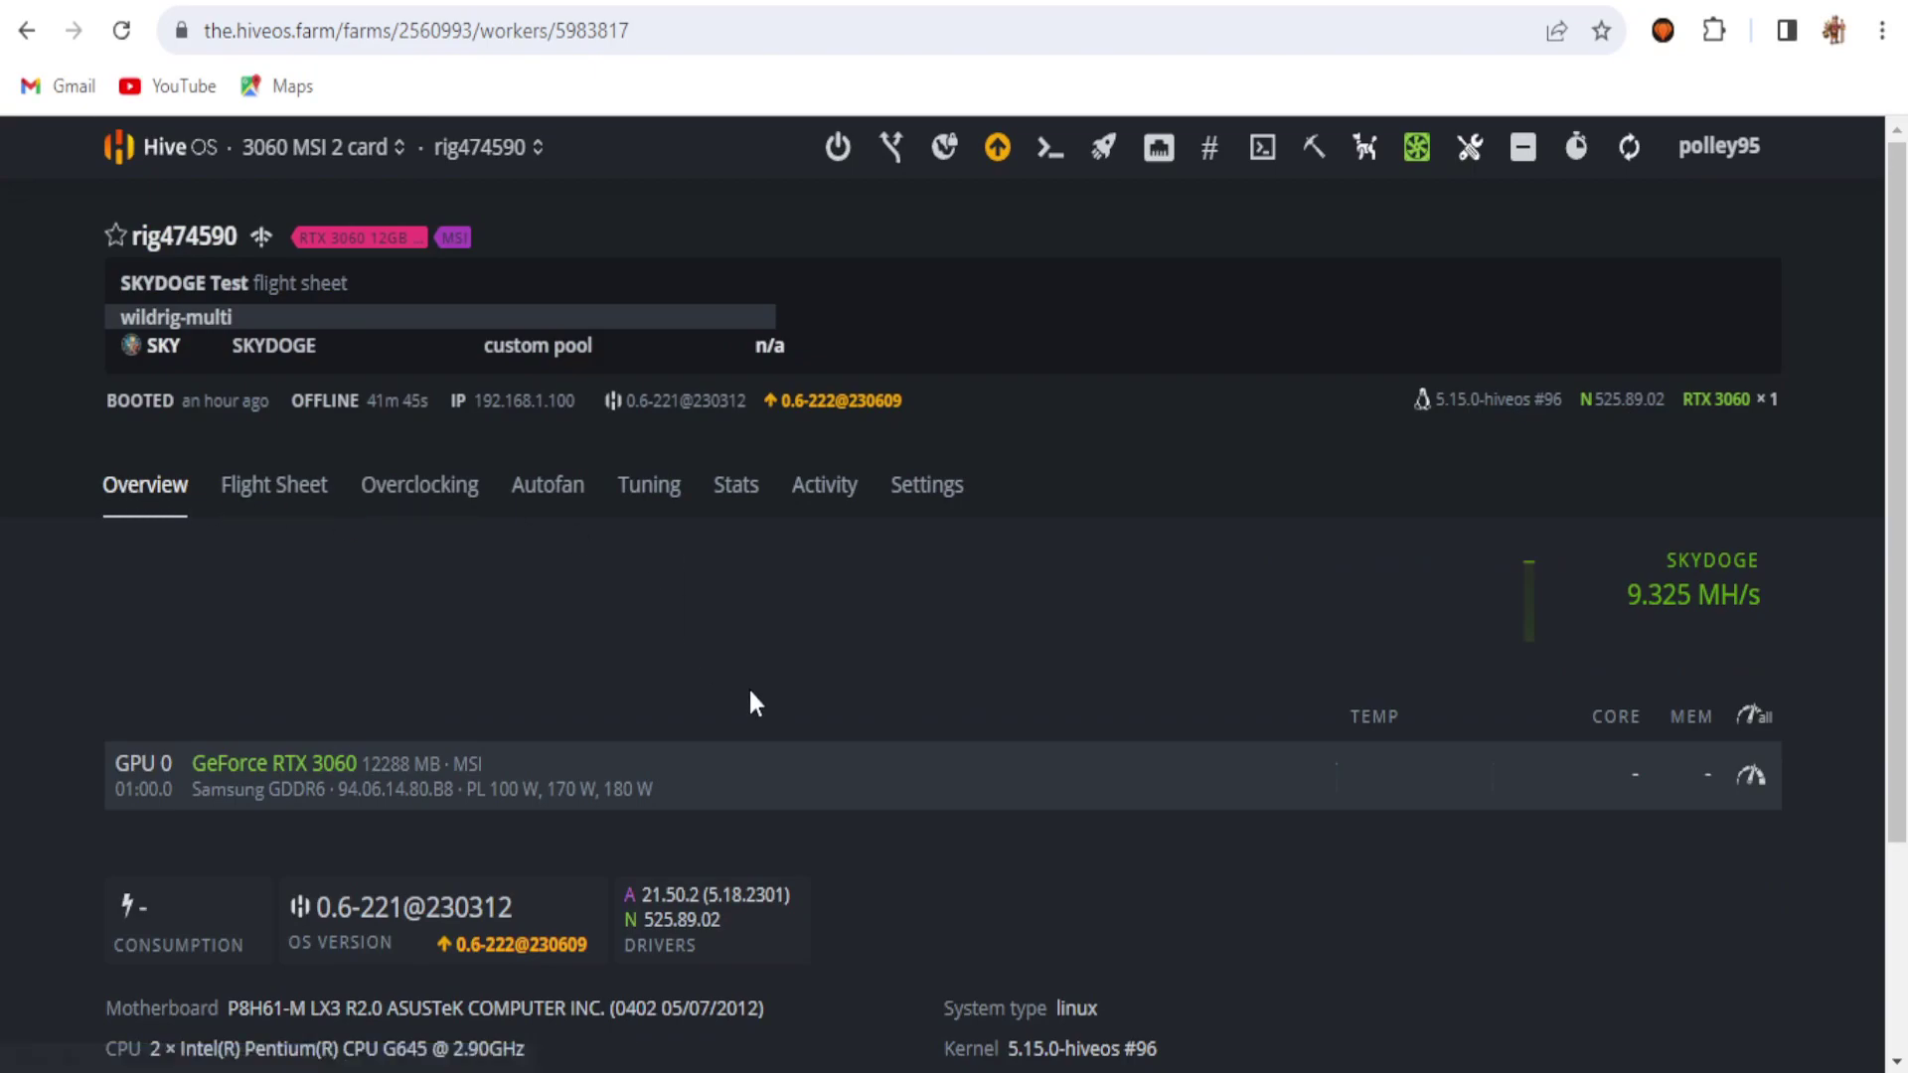
{"action": "scroll", "coordinate": [1902, 338], "scroll_direction": "down", "scroll_amount": 1}
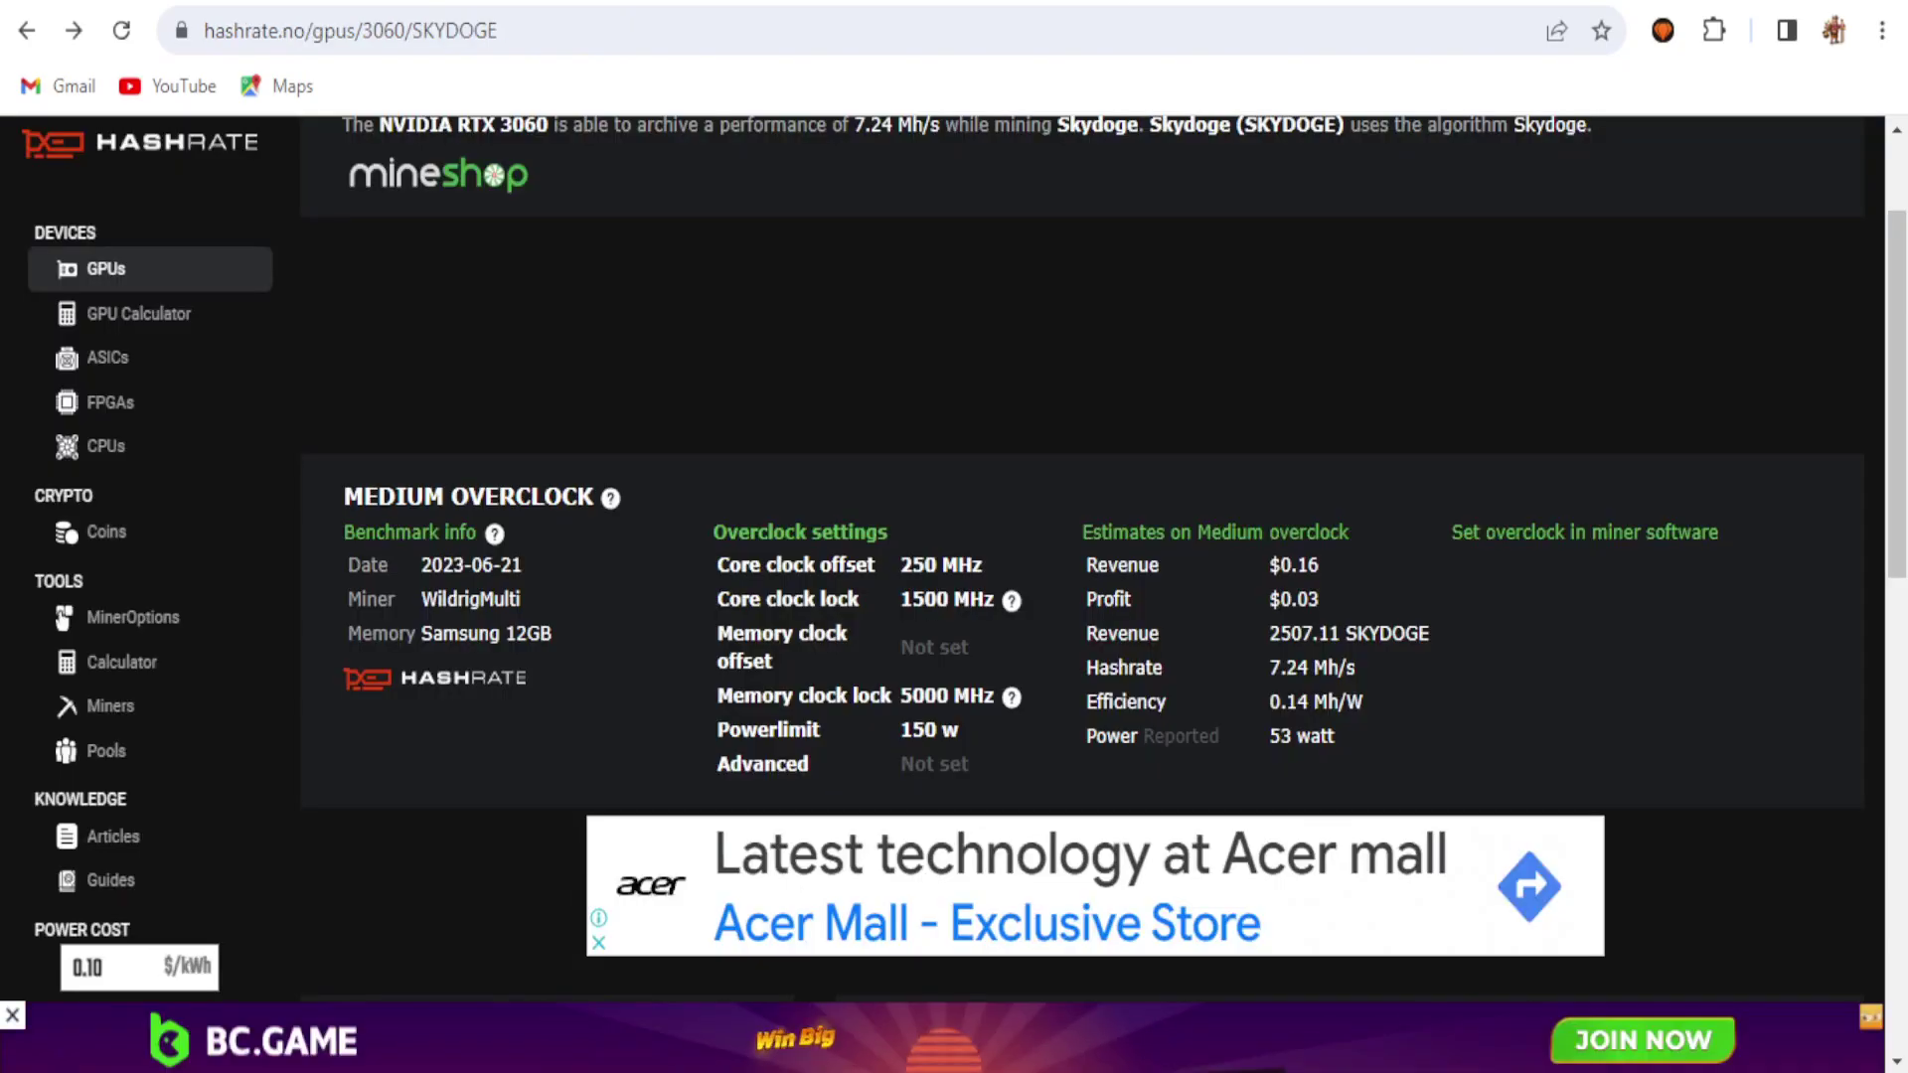
{"action": "key", "text": "ctrl+Tab"}
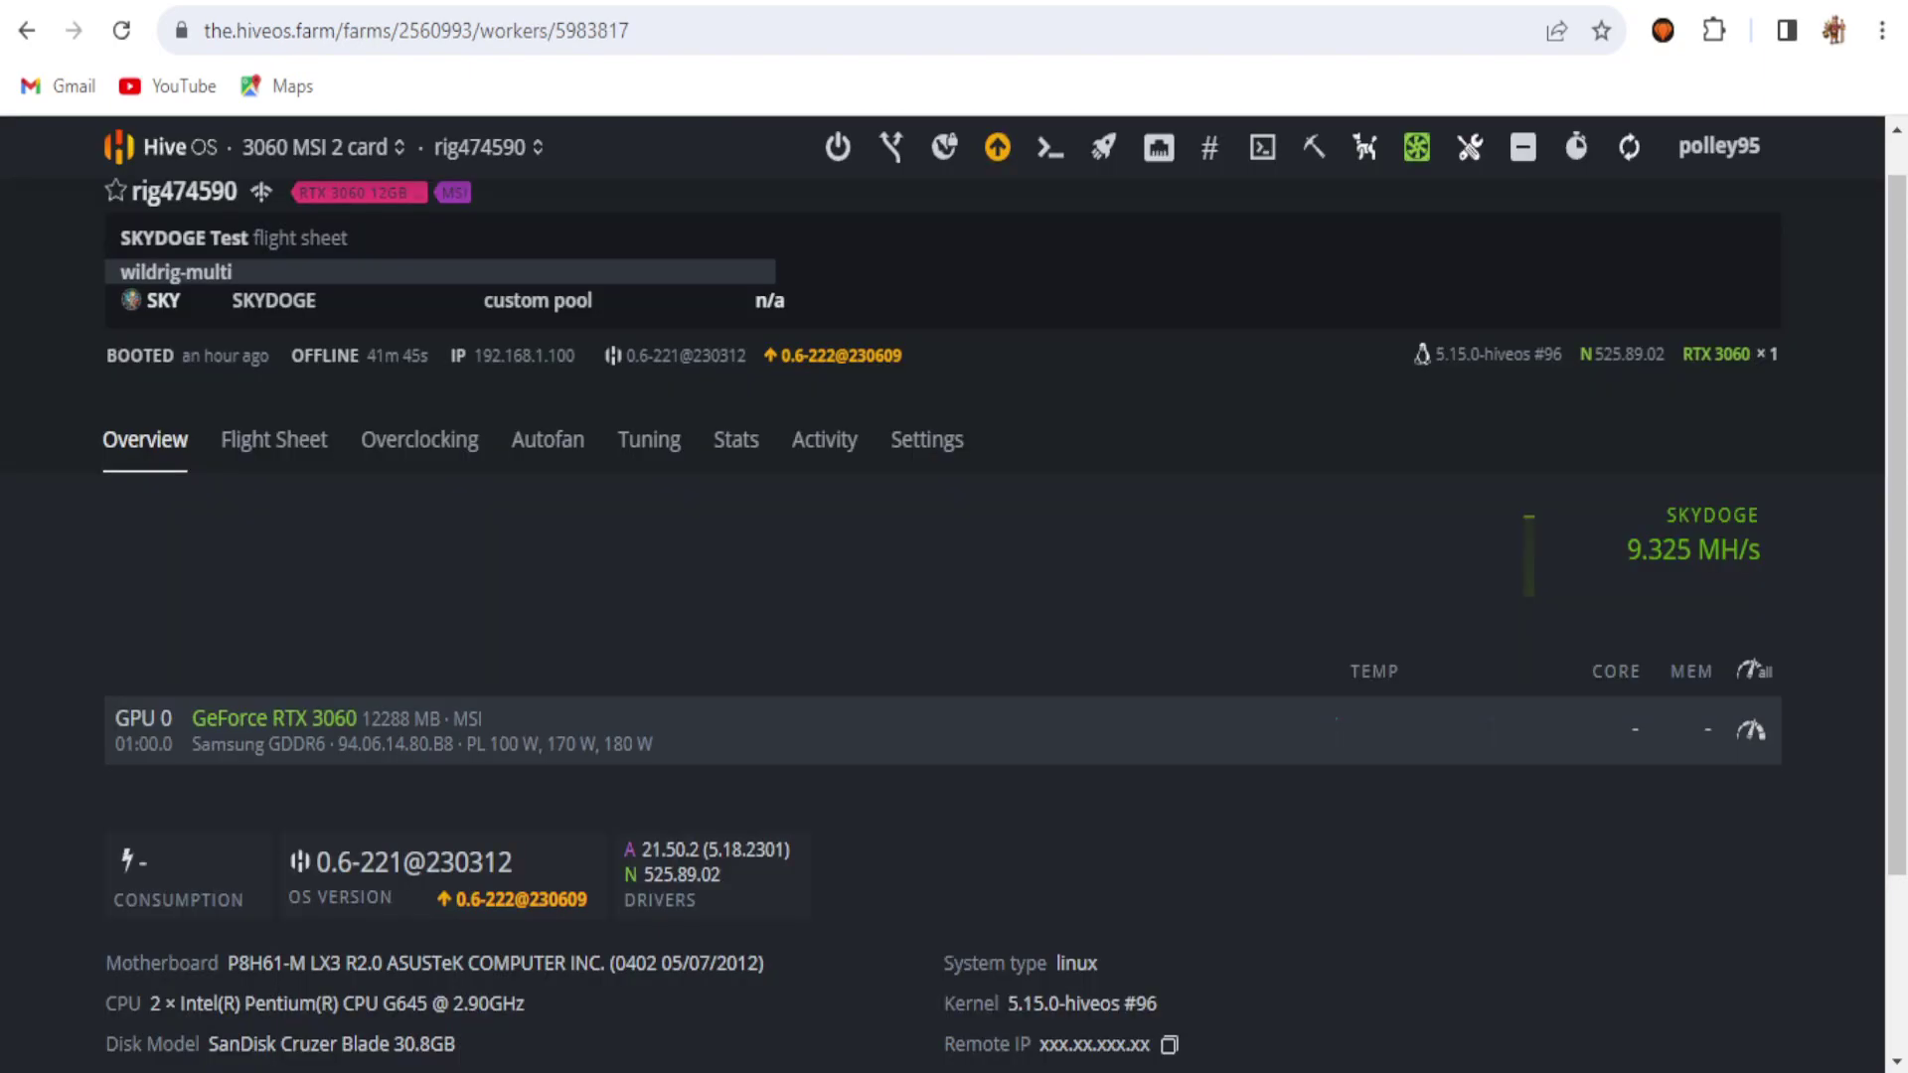
{"action": "left_click", "coordinate": [564, 459]}
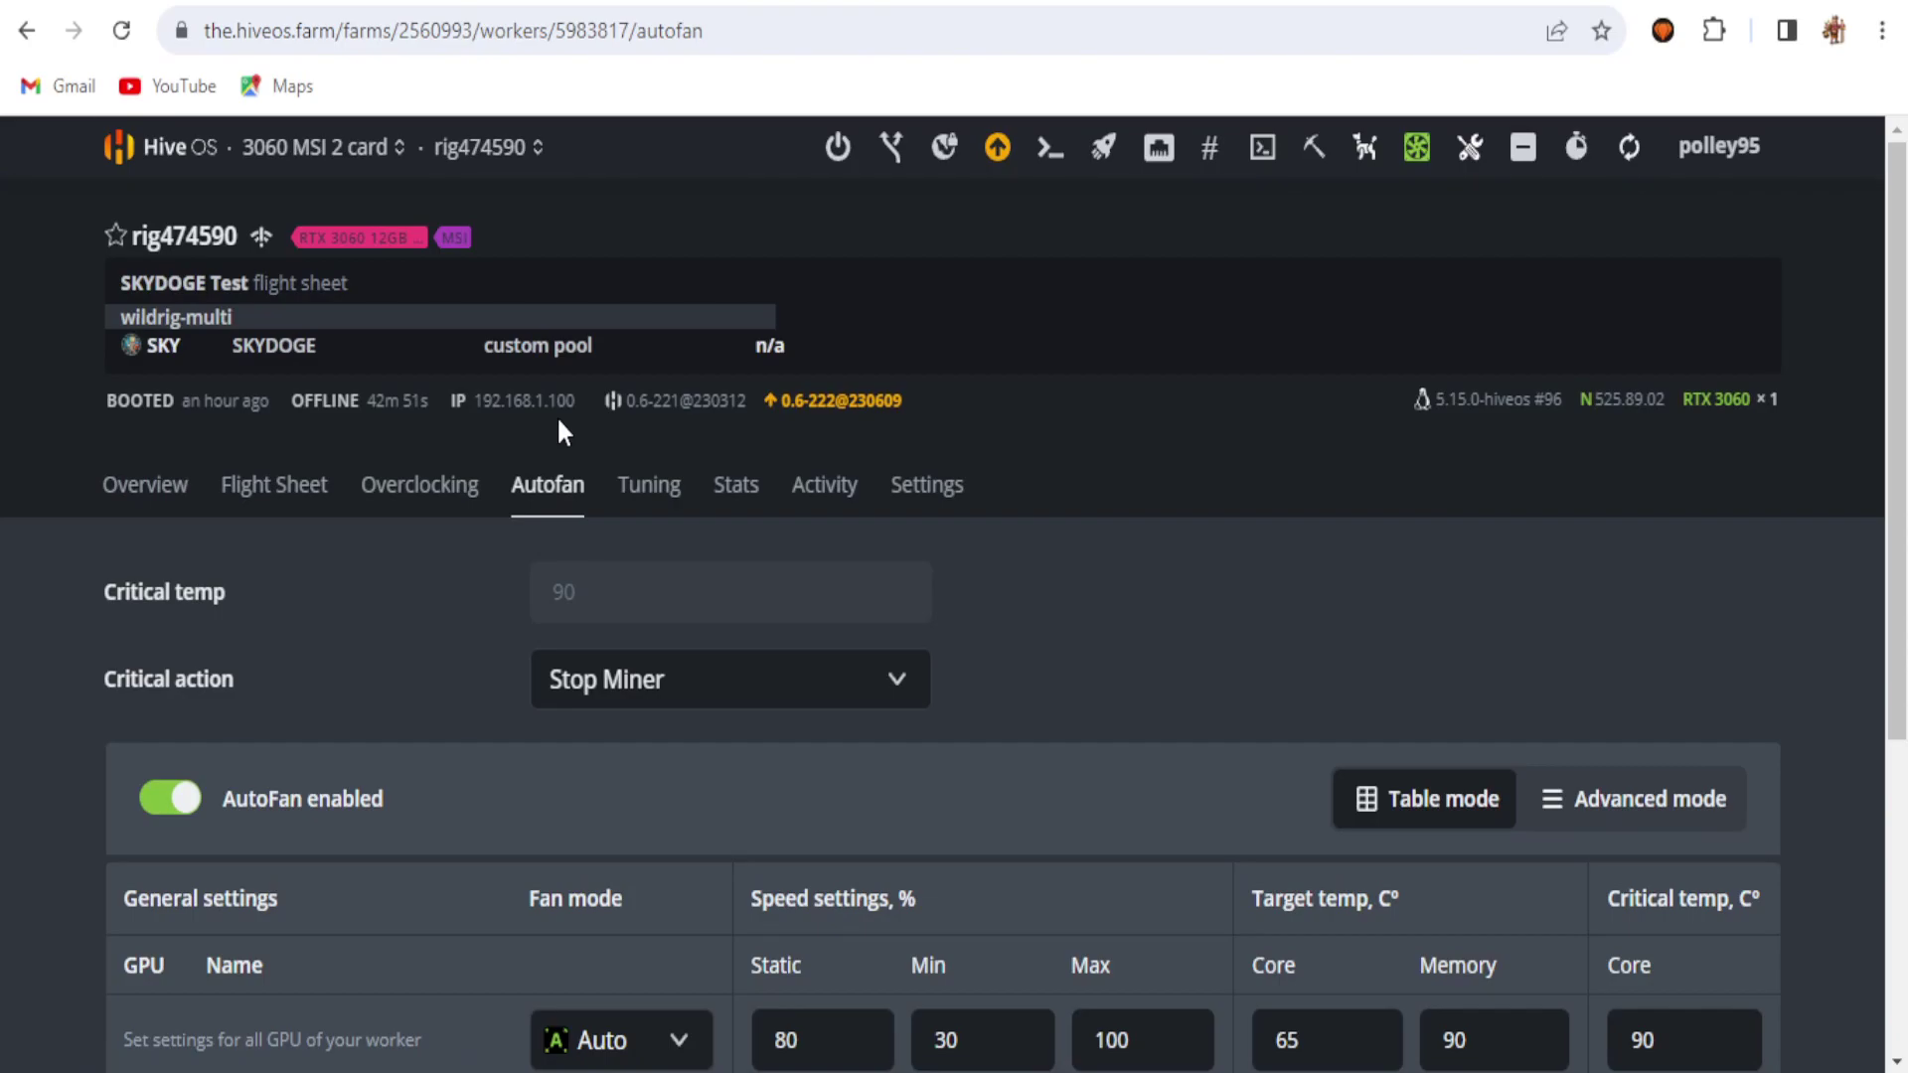
{"action": "left_click", "coordinate": [323, 509]}
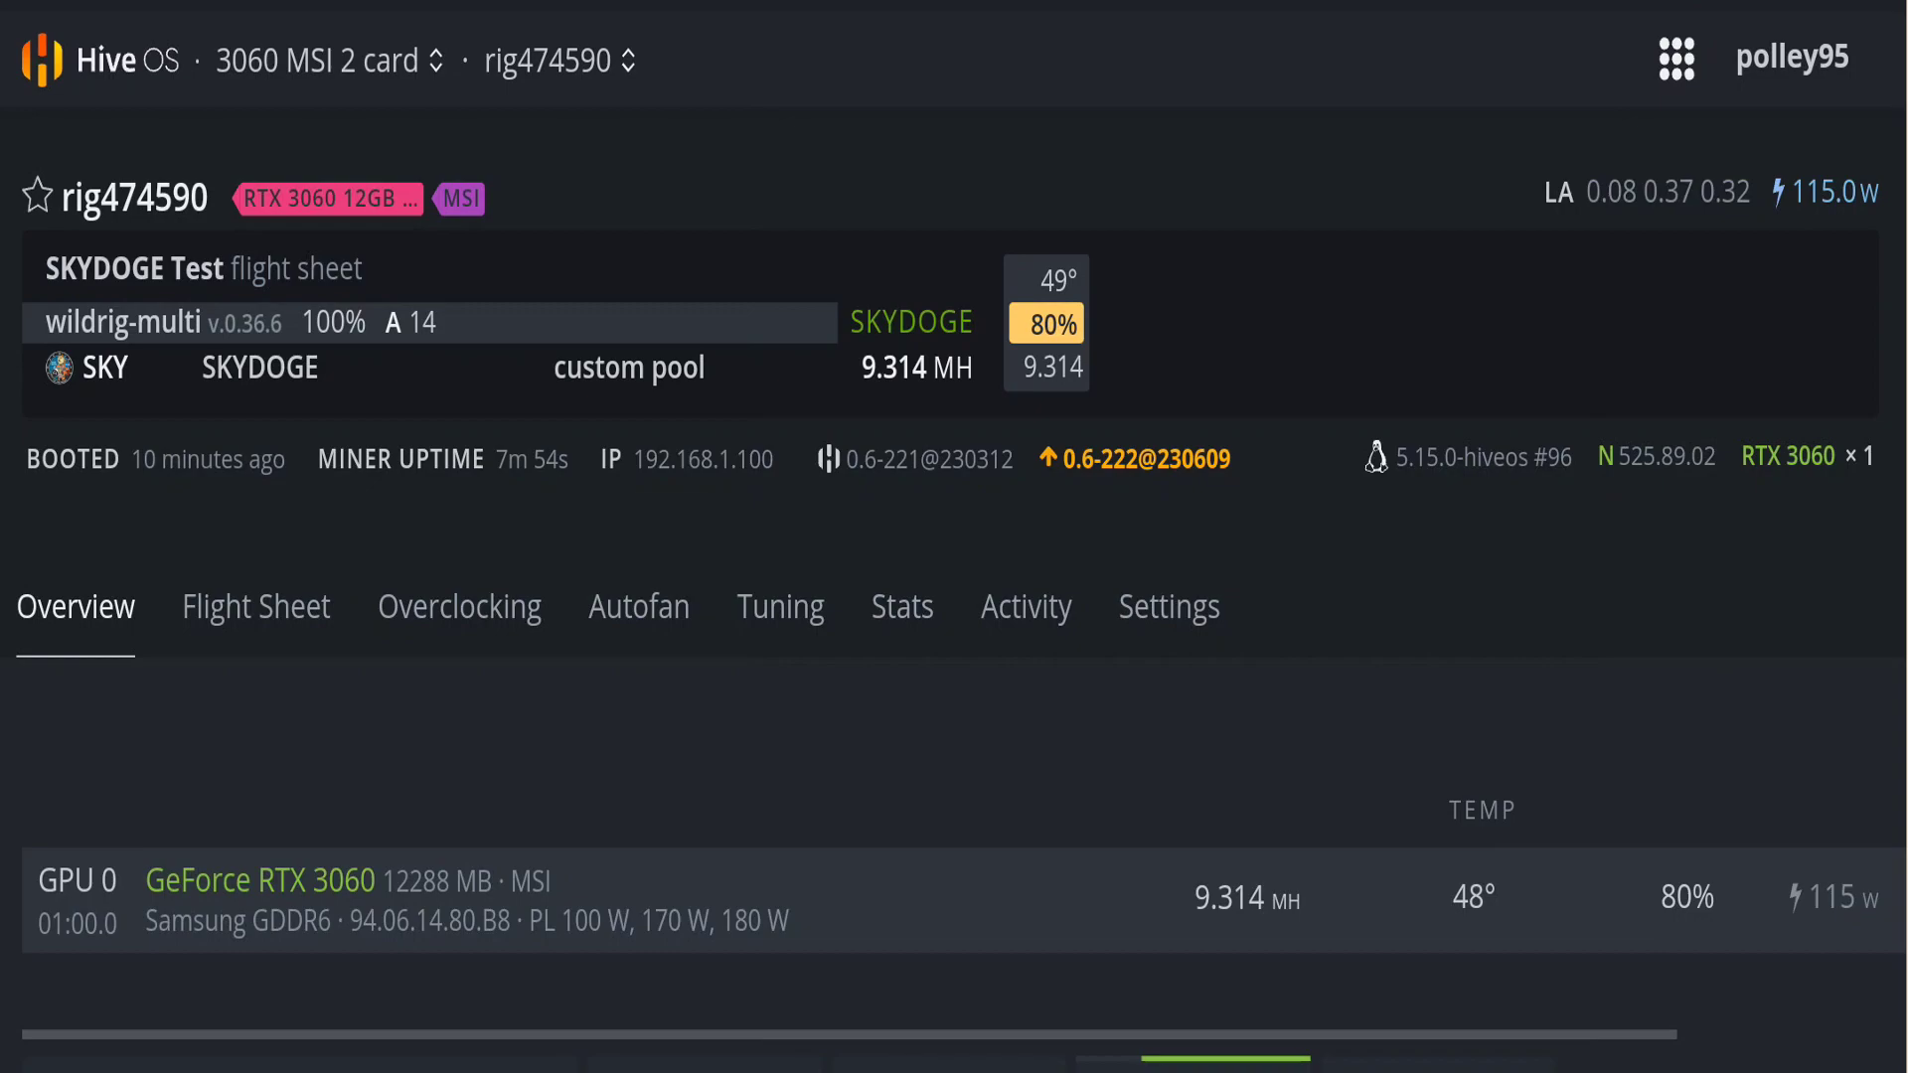
- Examine the running RTX 3060's hashrate, temperature, power and clock columns in the rig overview, plus its Autofan settings
{"action": "scroll", "coordinate": [954, 900], "scroll_direction": "right", "scroll_amount": 3}
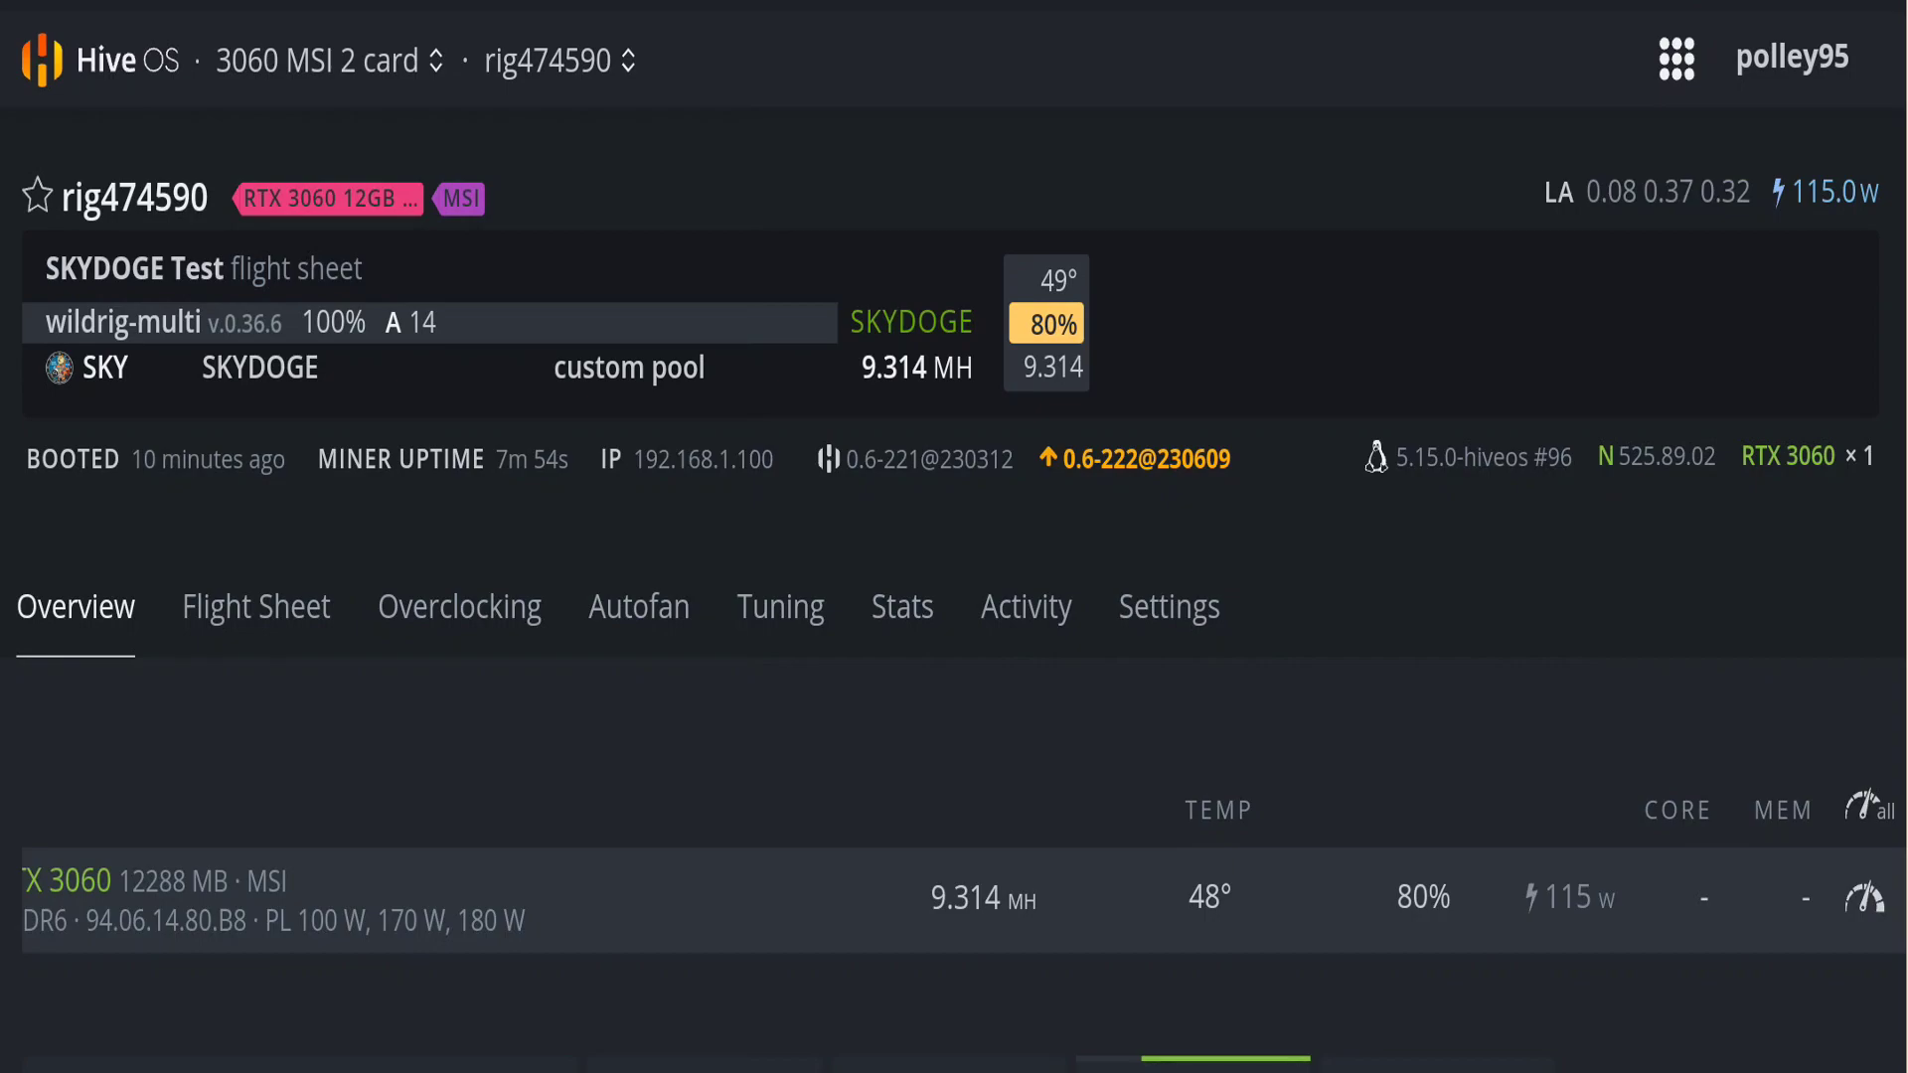
{"action": "left_click", "coordinate": [639, 606]}
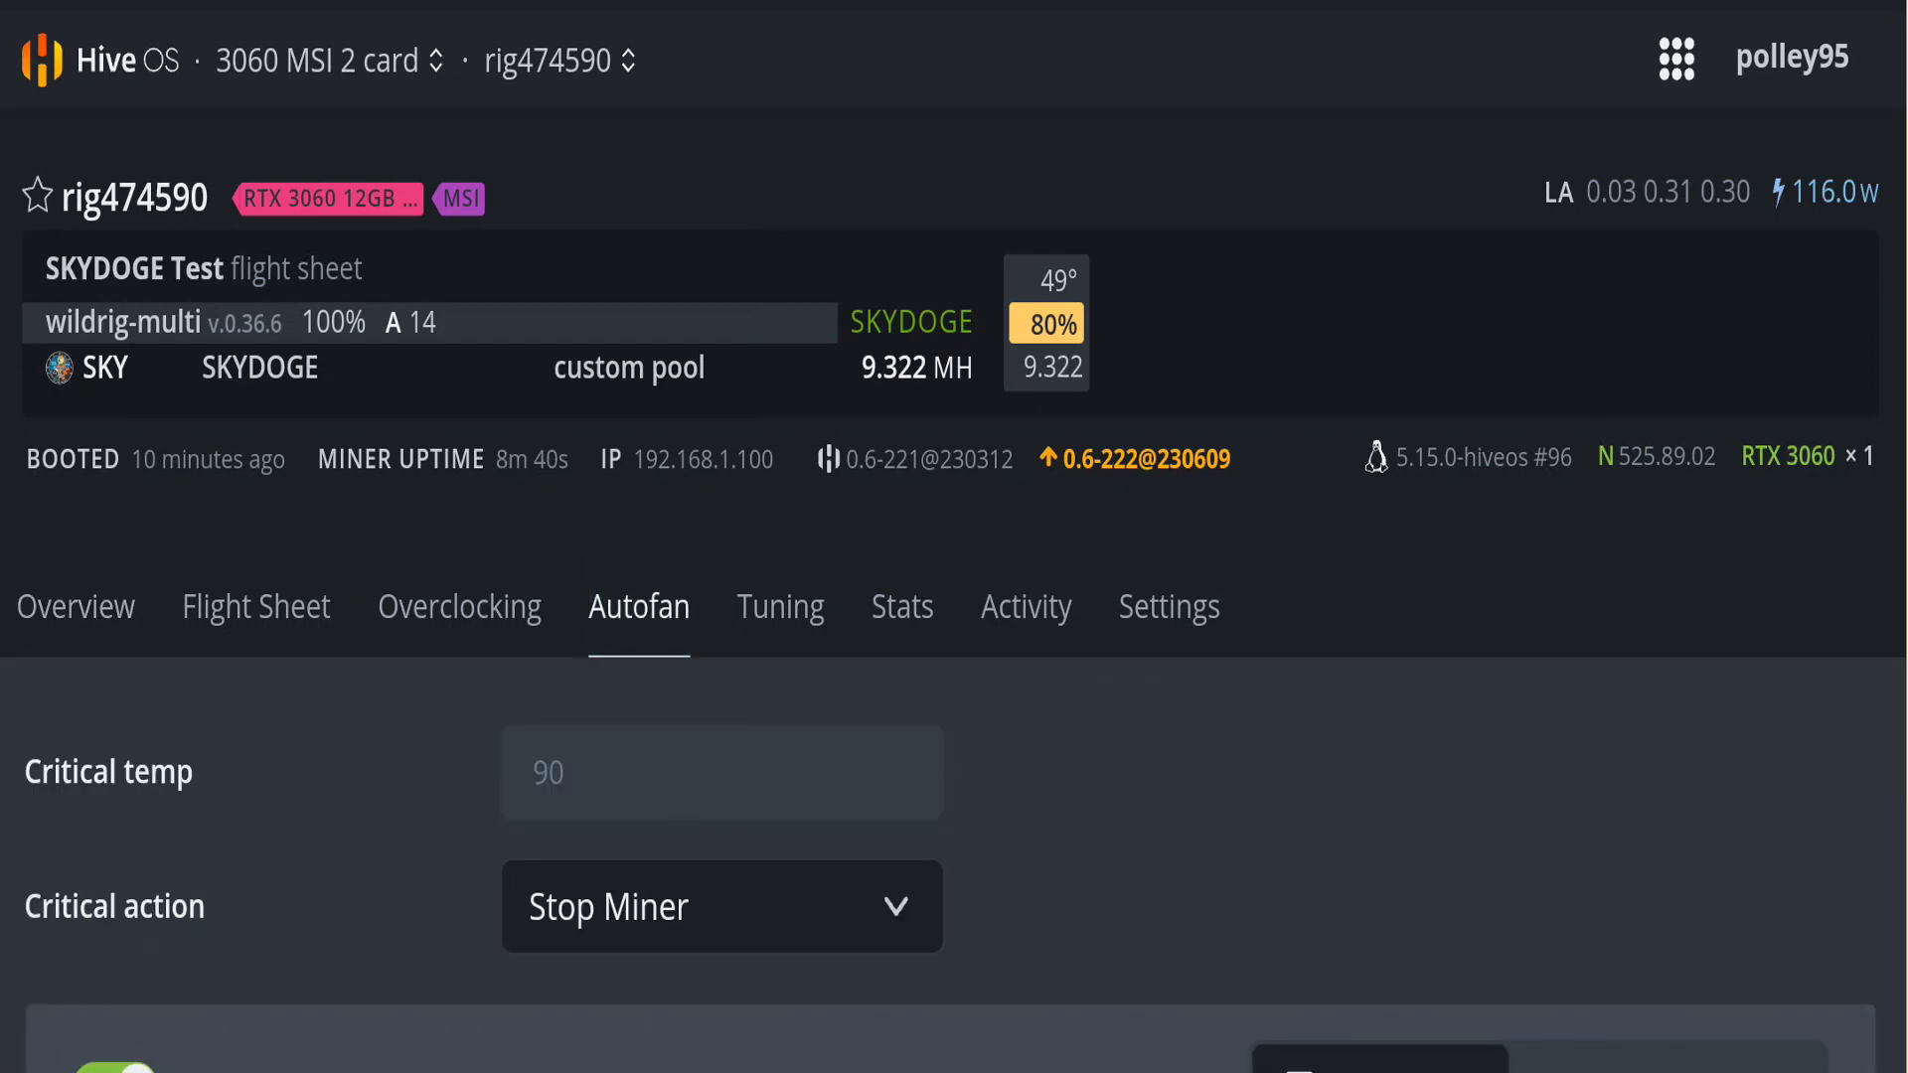
{"action": "scroll", "coordinate": [954, 596], "scroll_direction": "down", "scroll_amount": 4}
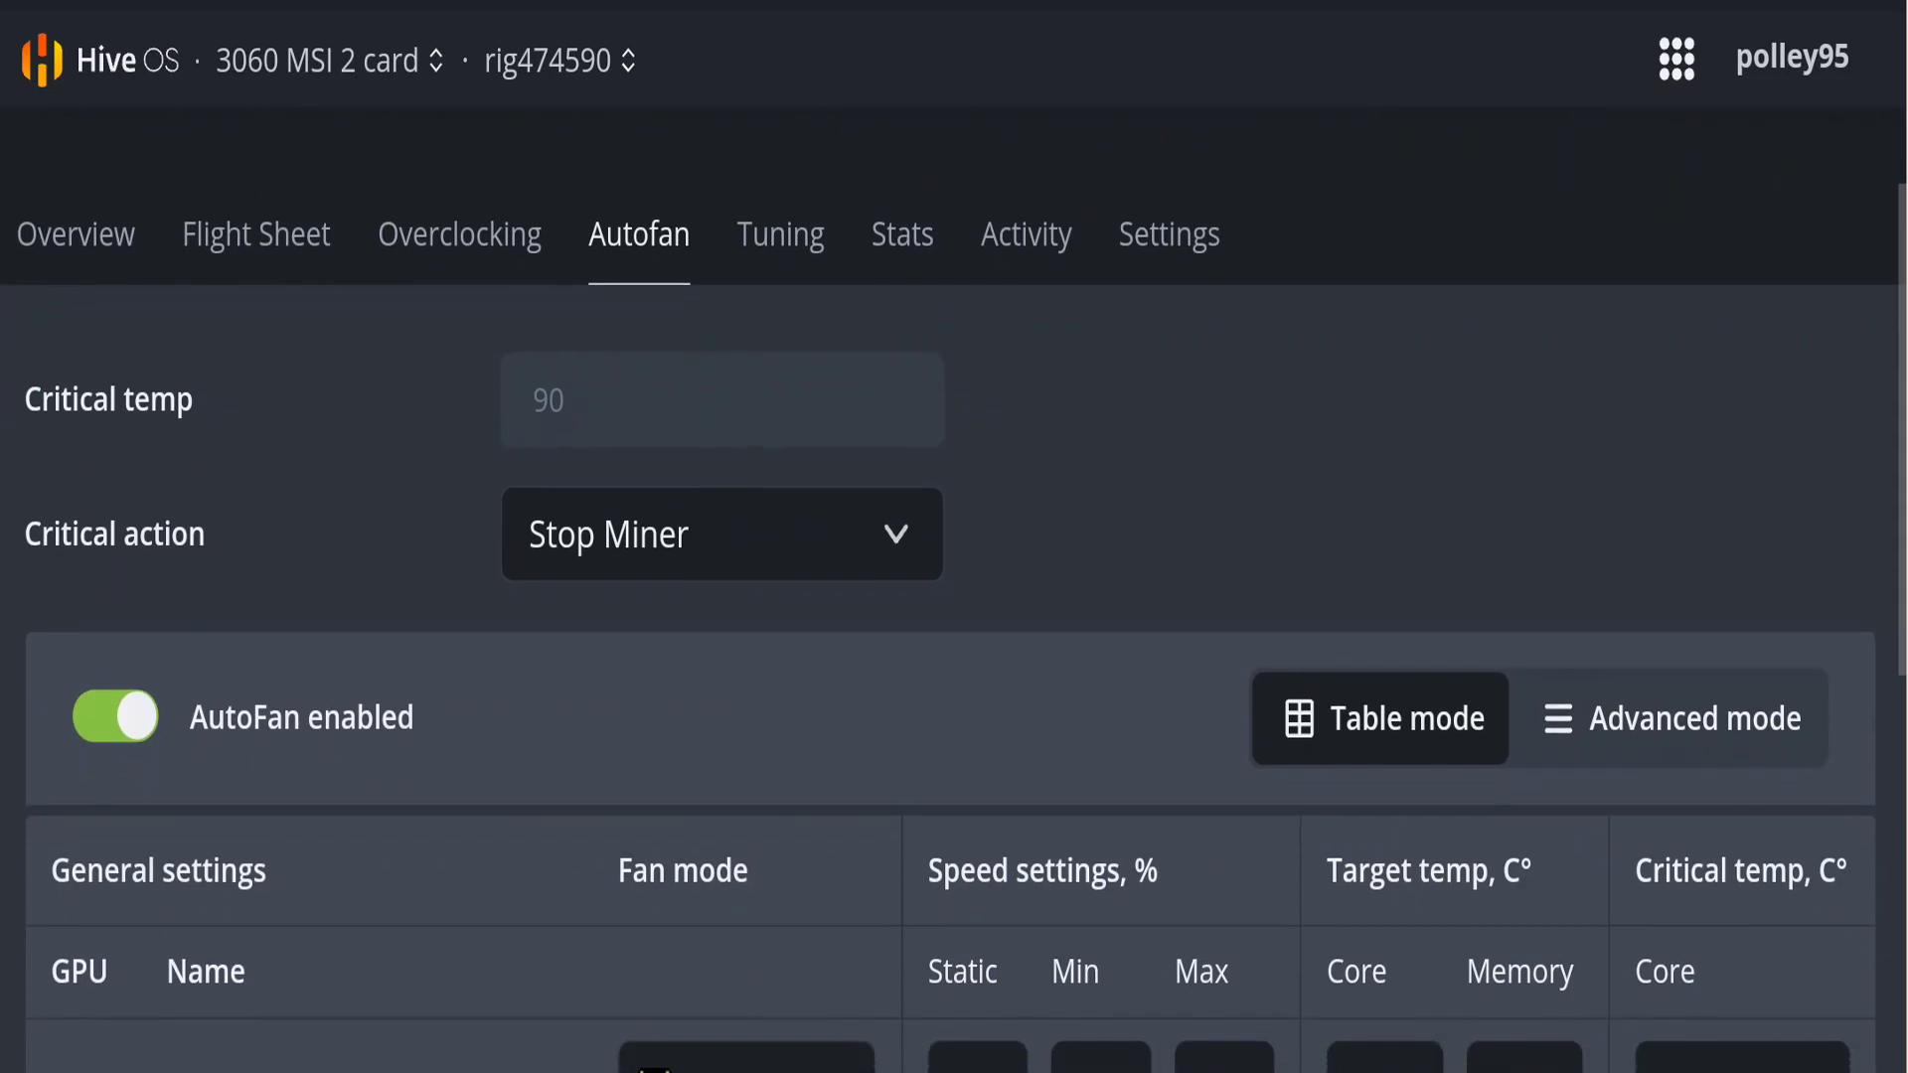
{"action": "scroll", "coordinate": [954, 596], "scroll_direction": "down", "scroll_amount": 1}
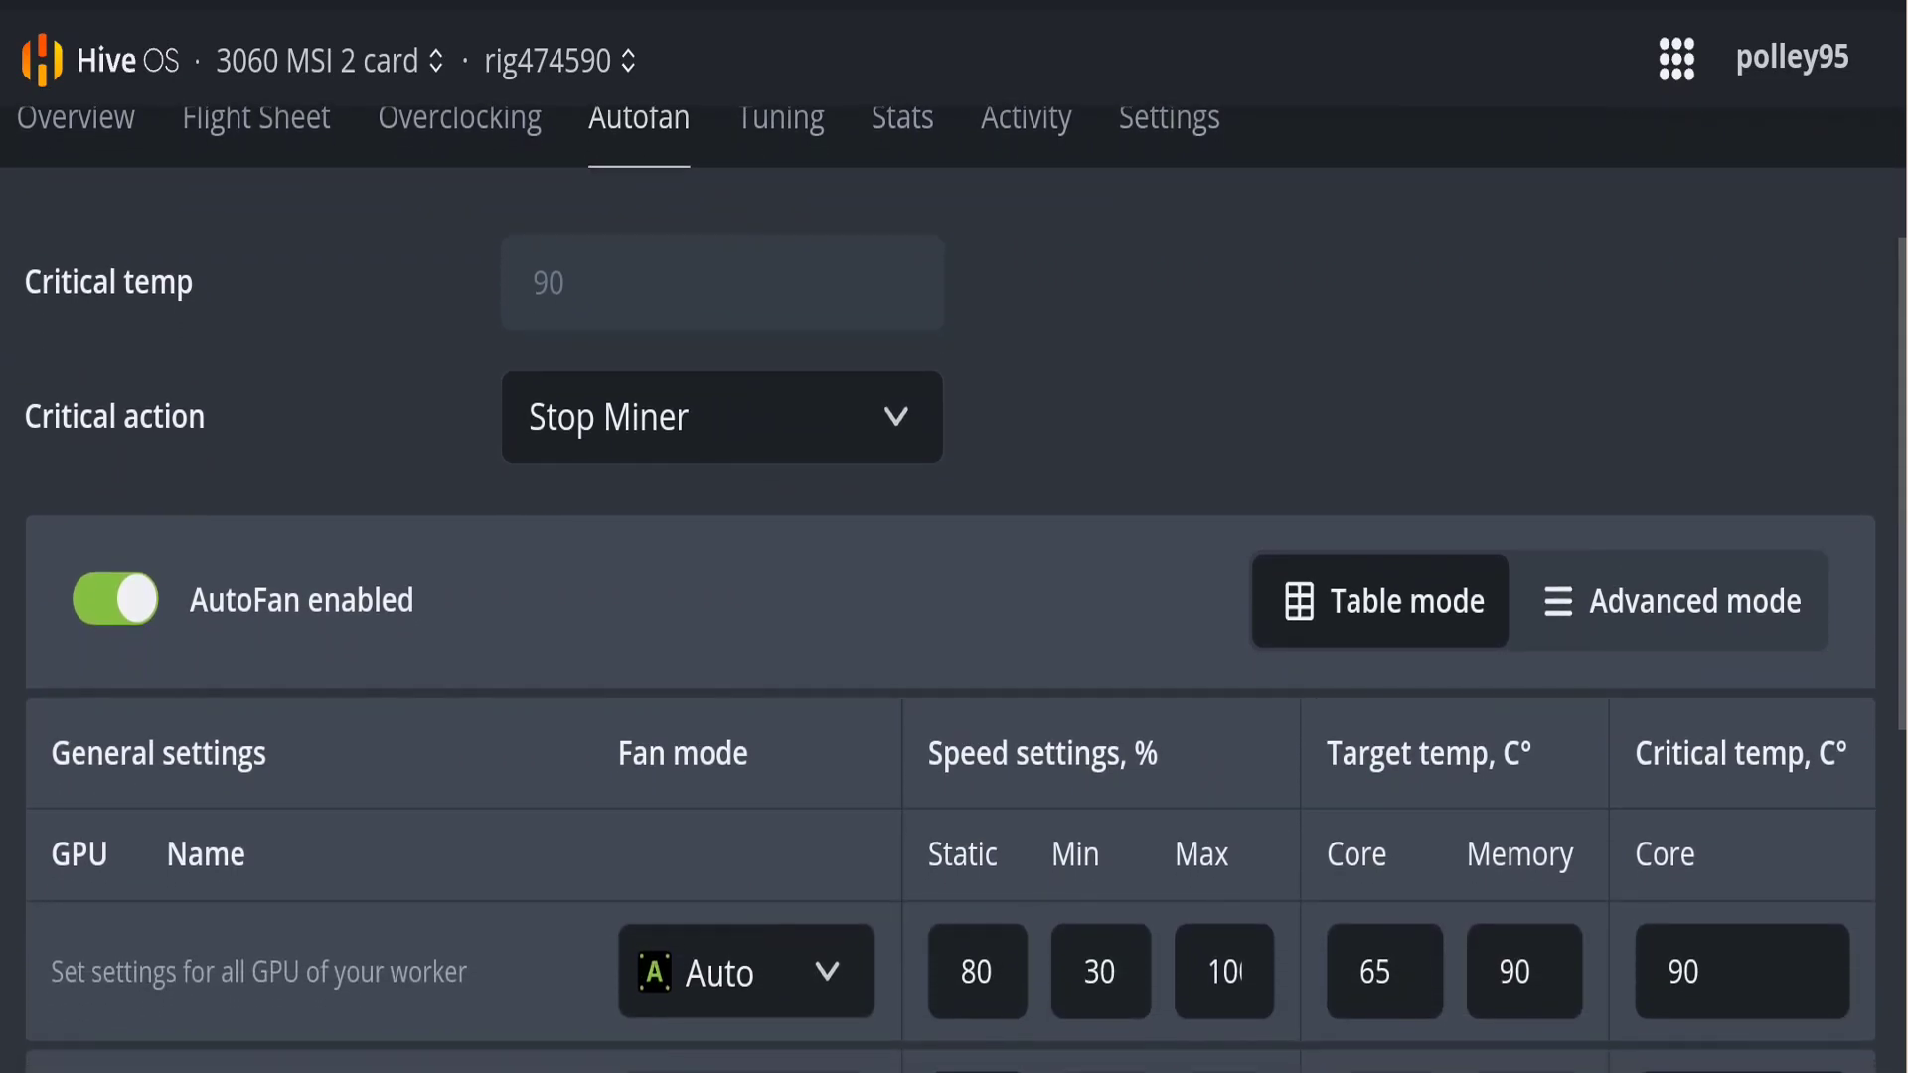
- Check the running rig's default overclocking configuration and return to its SKYDOGE Test flight sheet
{"action": "left_click", "coordinate": [459, 117]}
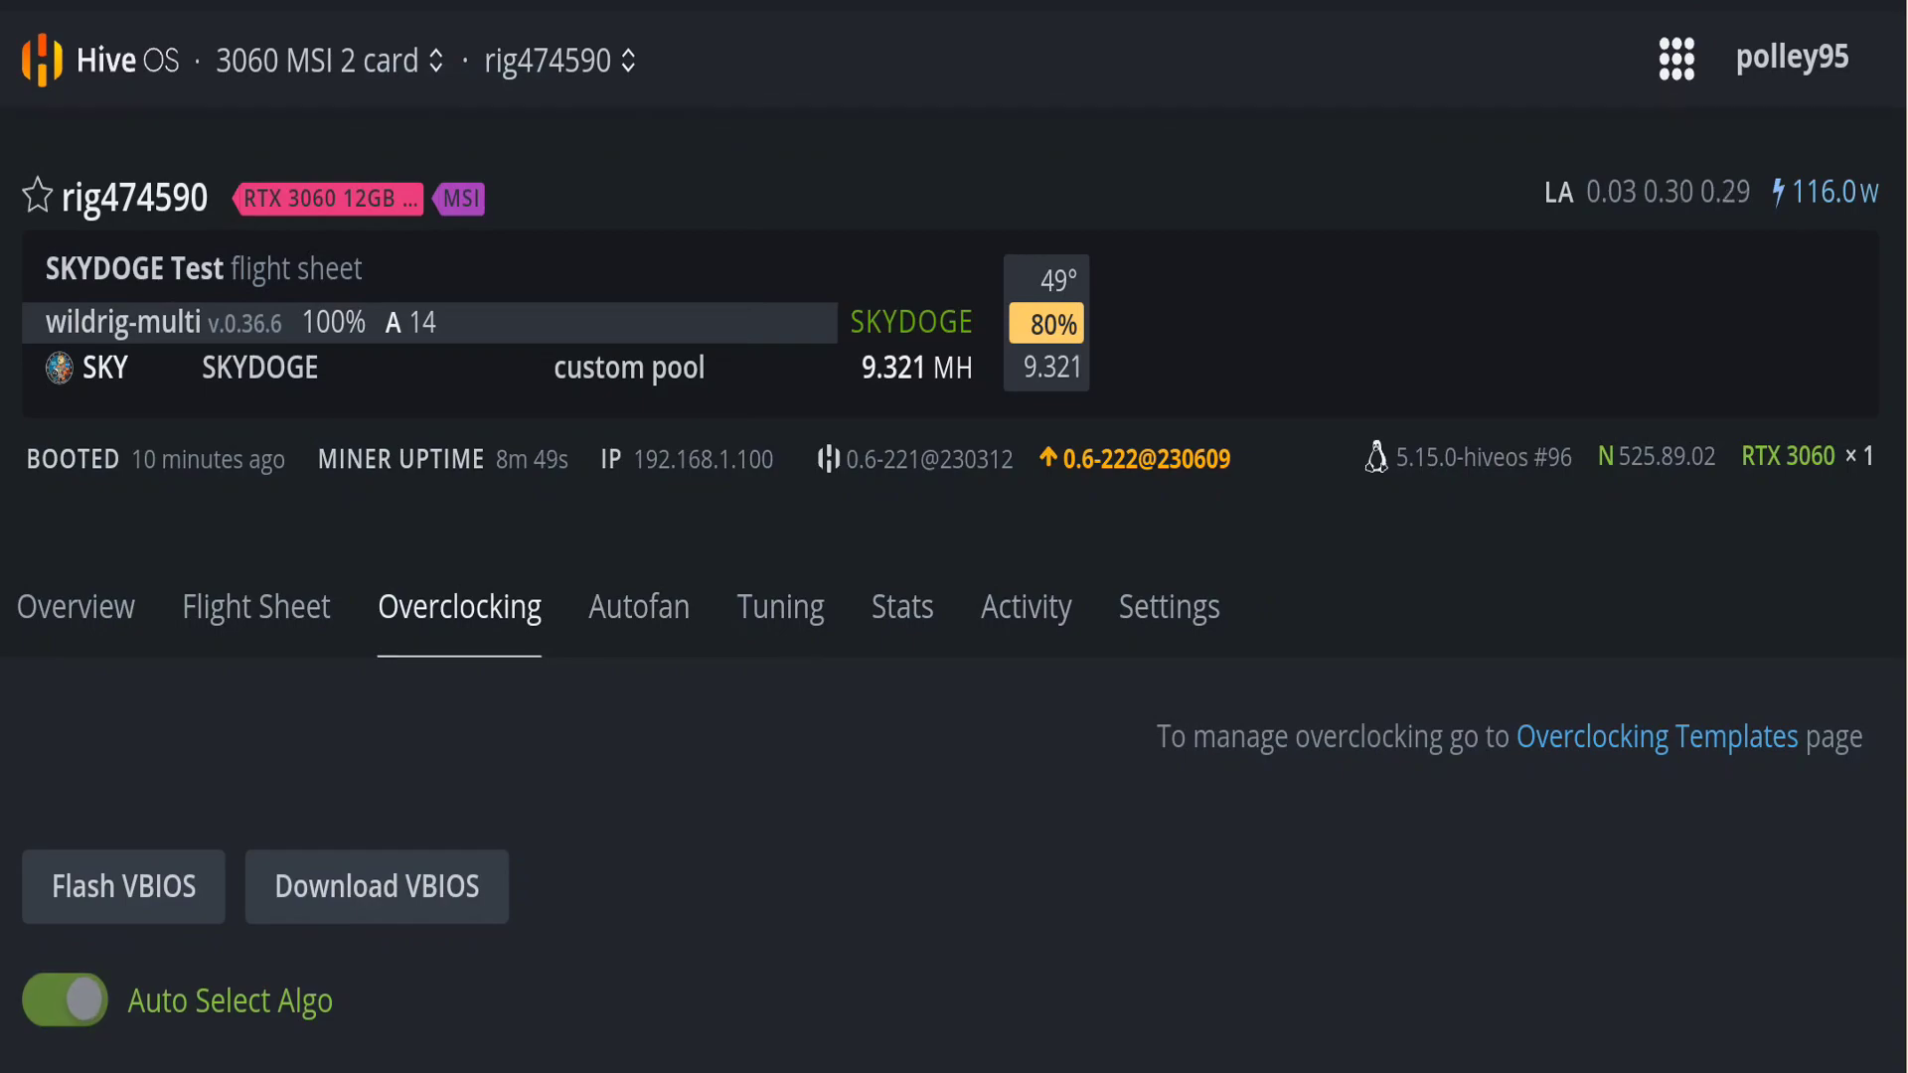
{"action": "scroll", "coordinate": [954, 596], "scroll_direction": "down", "scroll_amount": 3}
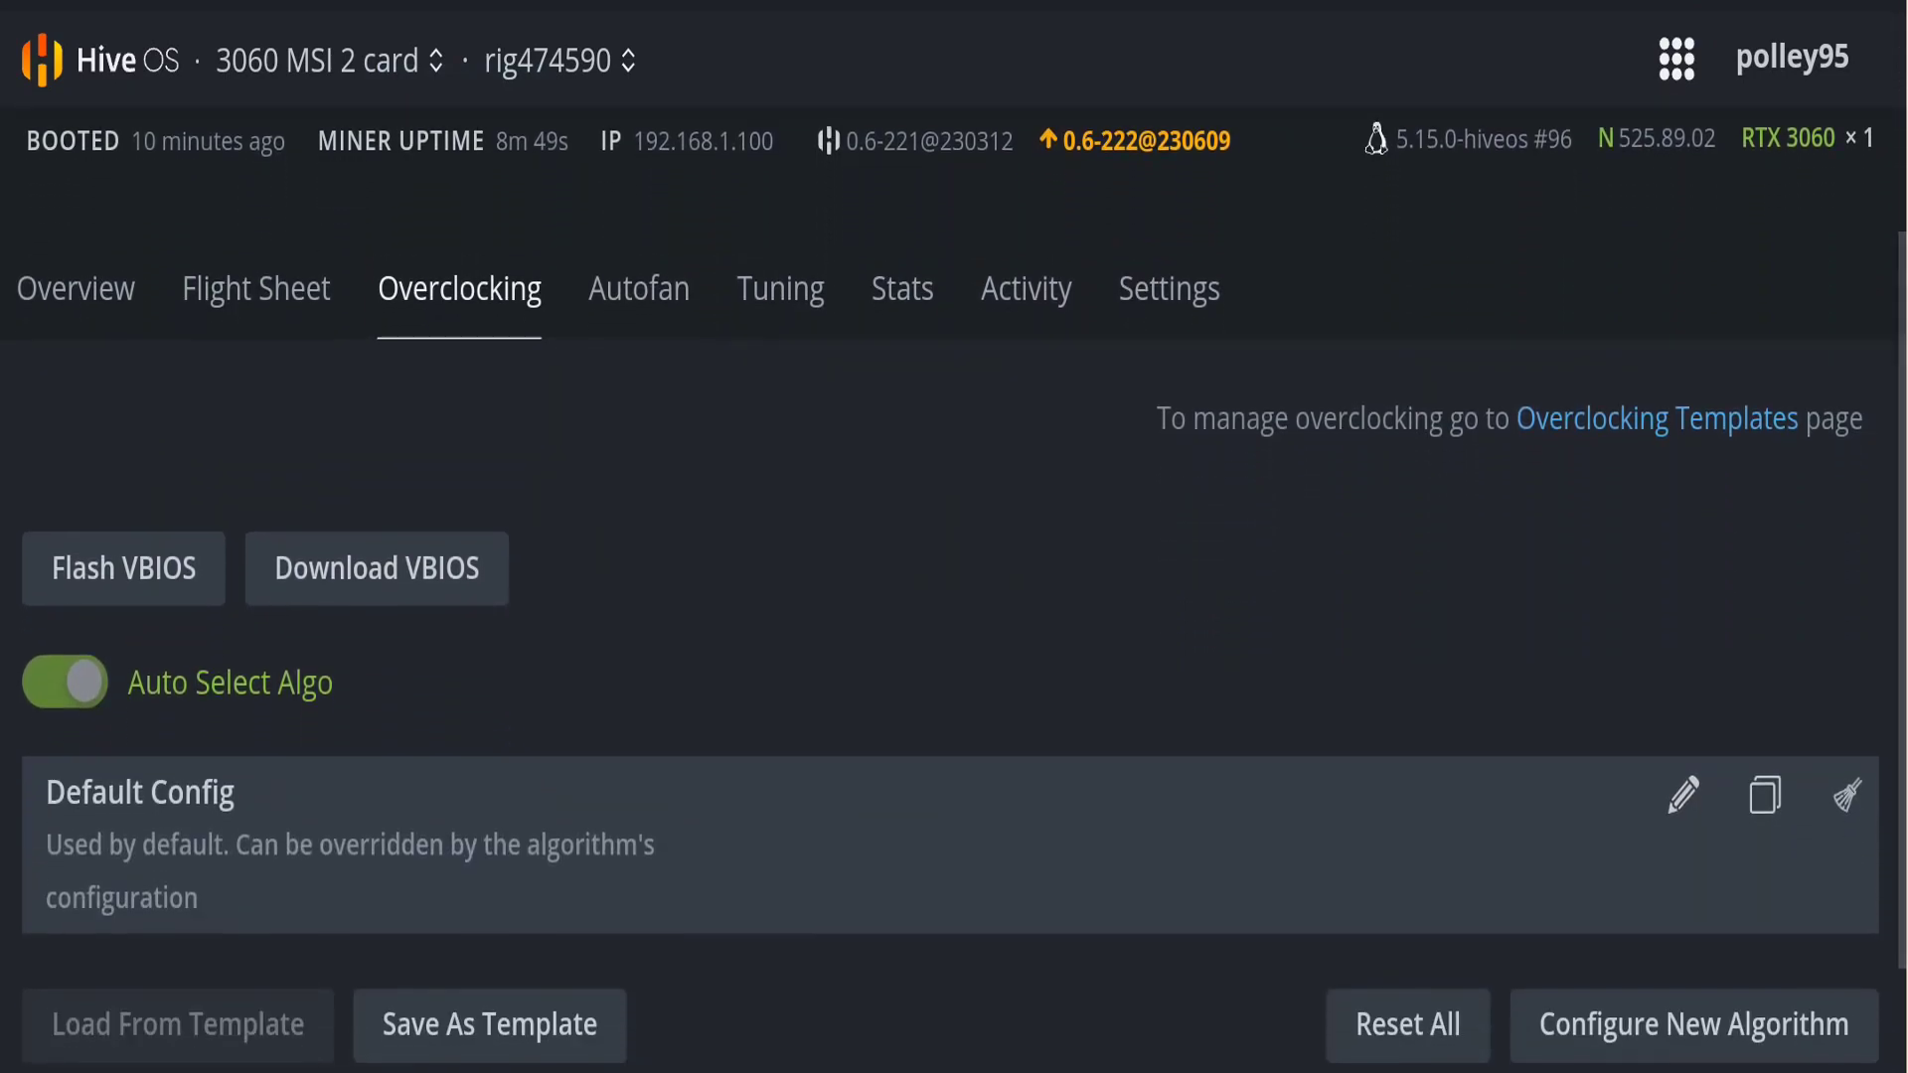
{"action": "left_click", "coordinate": [255, 288]}
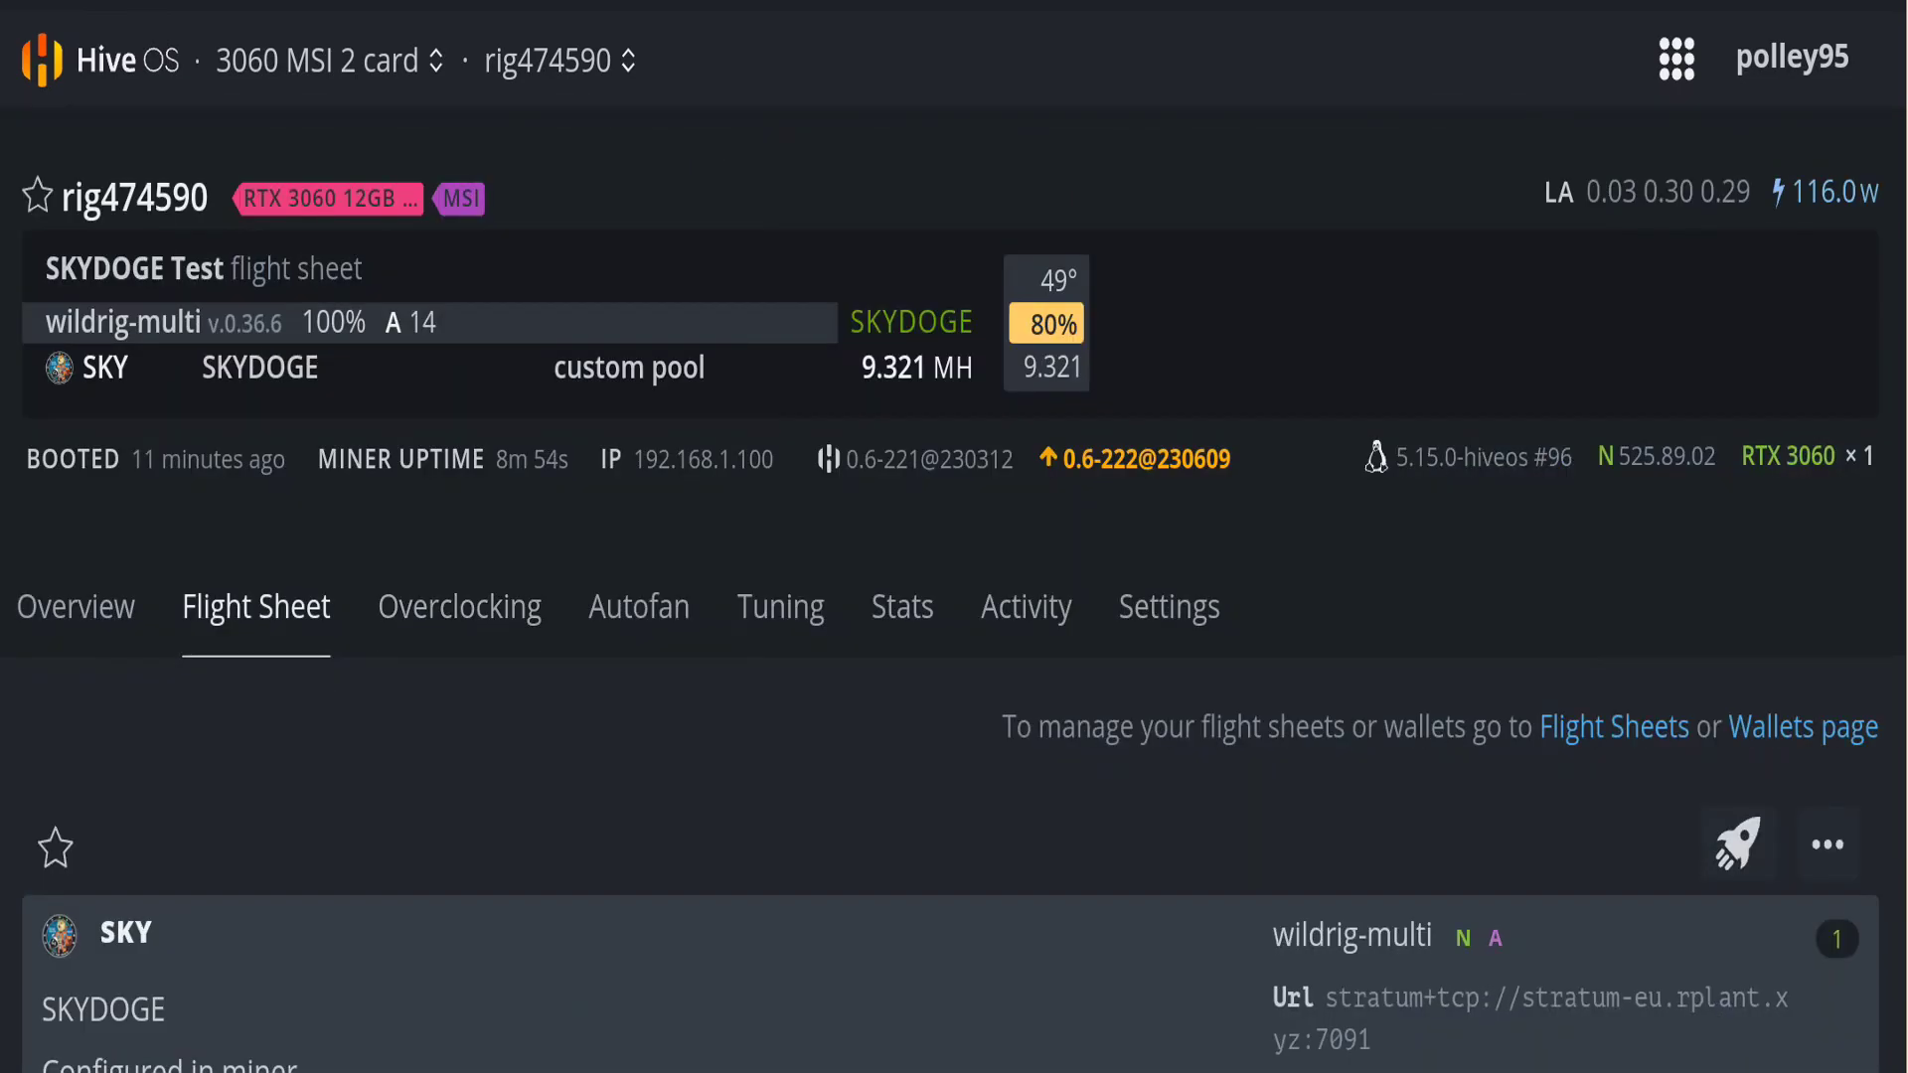
- Review the SKYDOGE Test flight sheet's wallet, pool URL and algorithm, plus the rig overview's GPU and system statistics
{"action": "scroll", "coordinate": [954, 596], "scroll_direction": "down", "scroll_amount": 3}
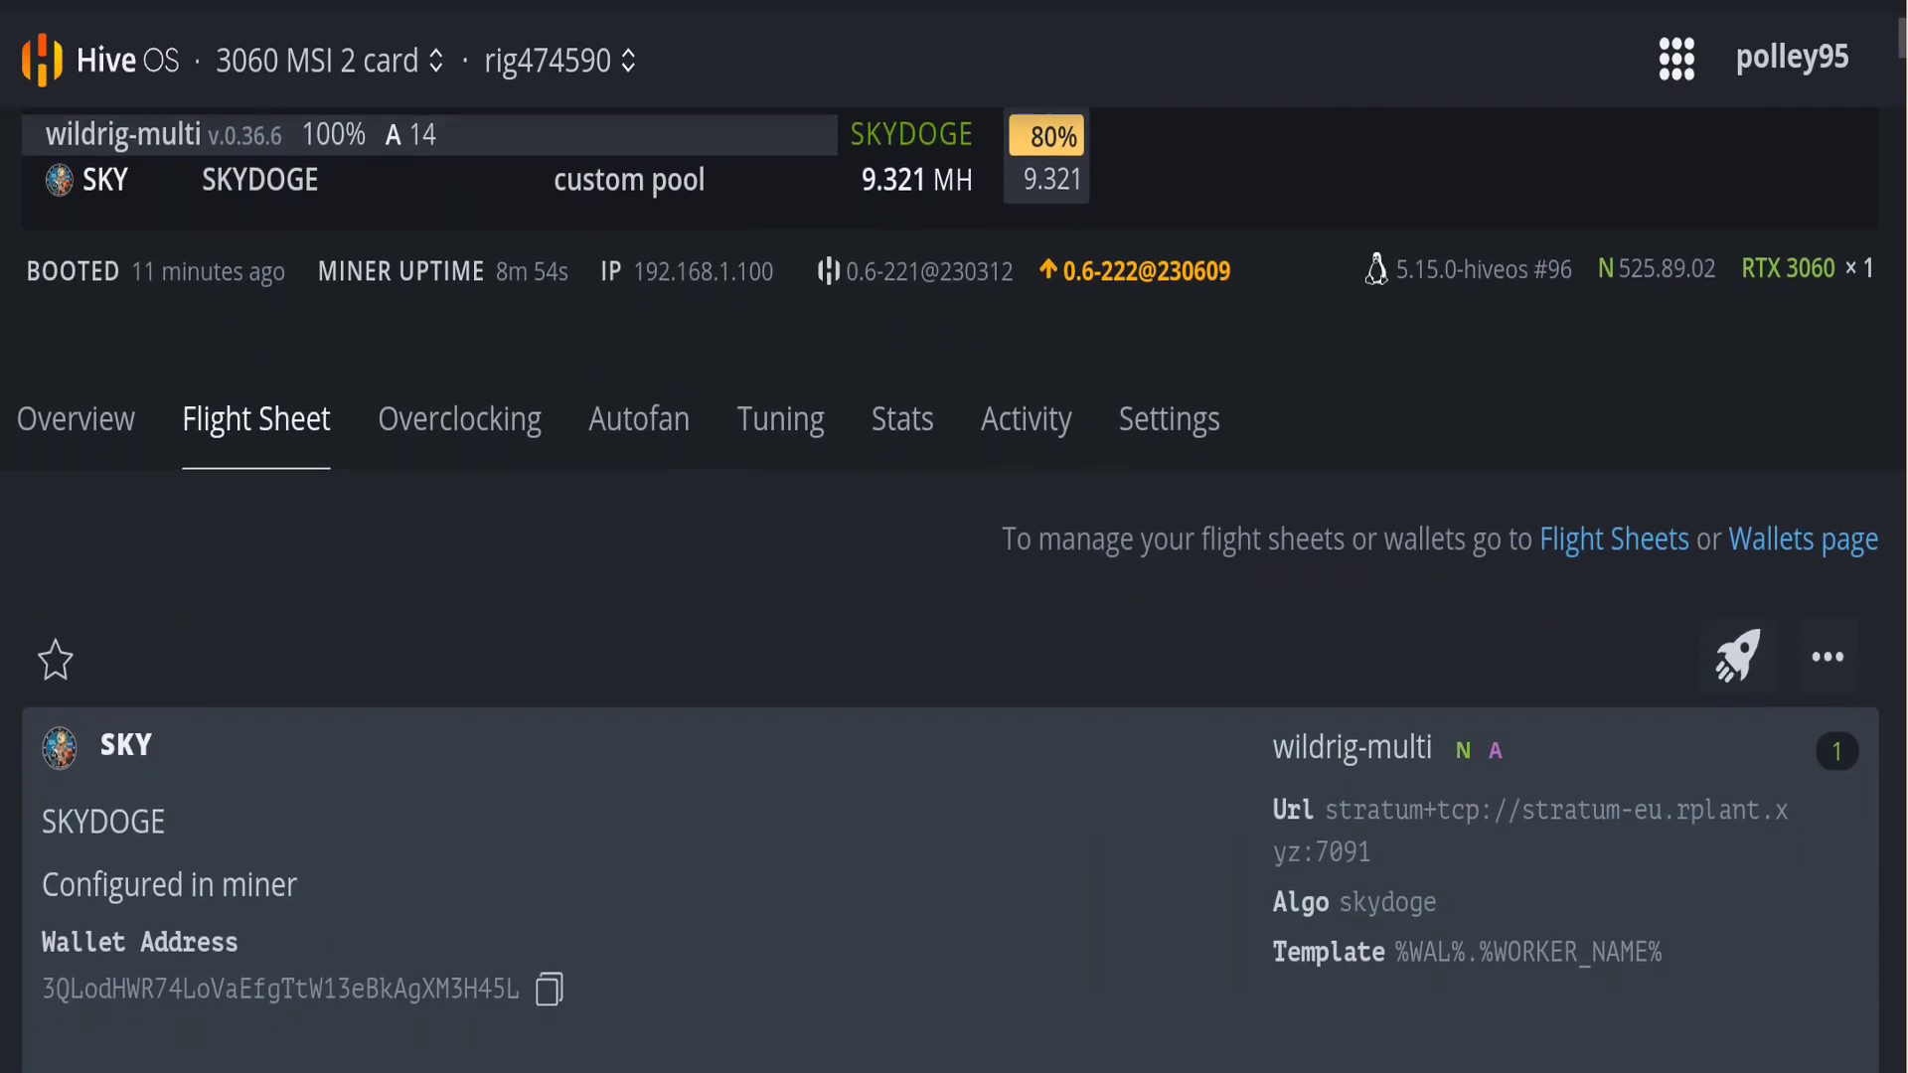
{"action": "scroll", "coordinate": [954, 596], "scroll_direction": "down", "scroll_amount": 1}
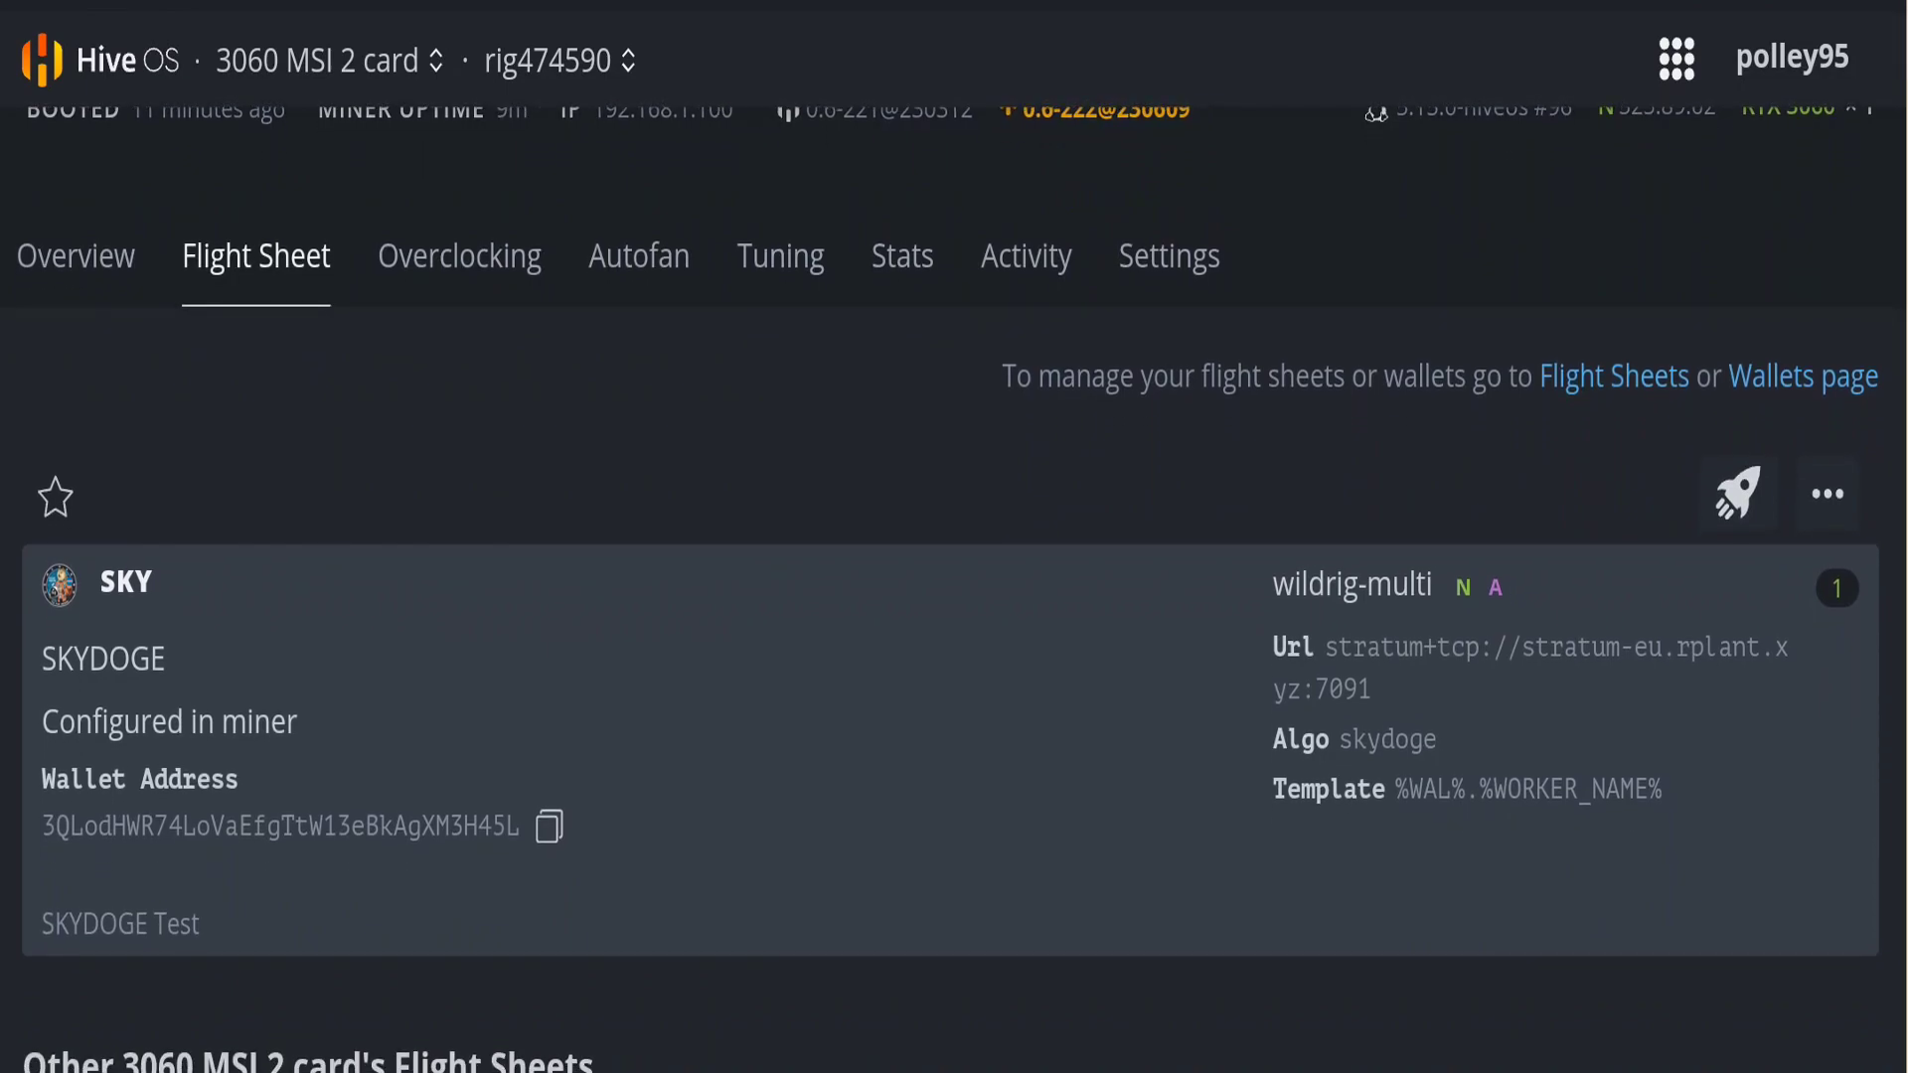
{"action": "left_click", "coordinate": [76, 255]}
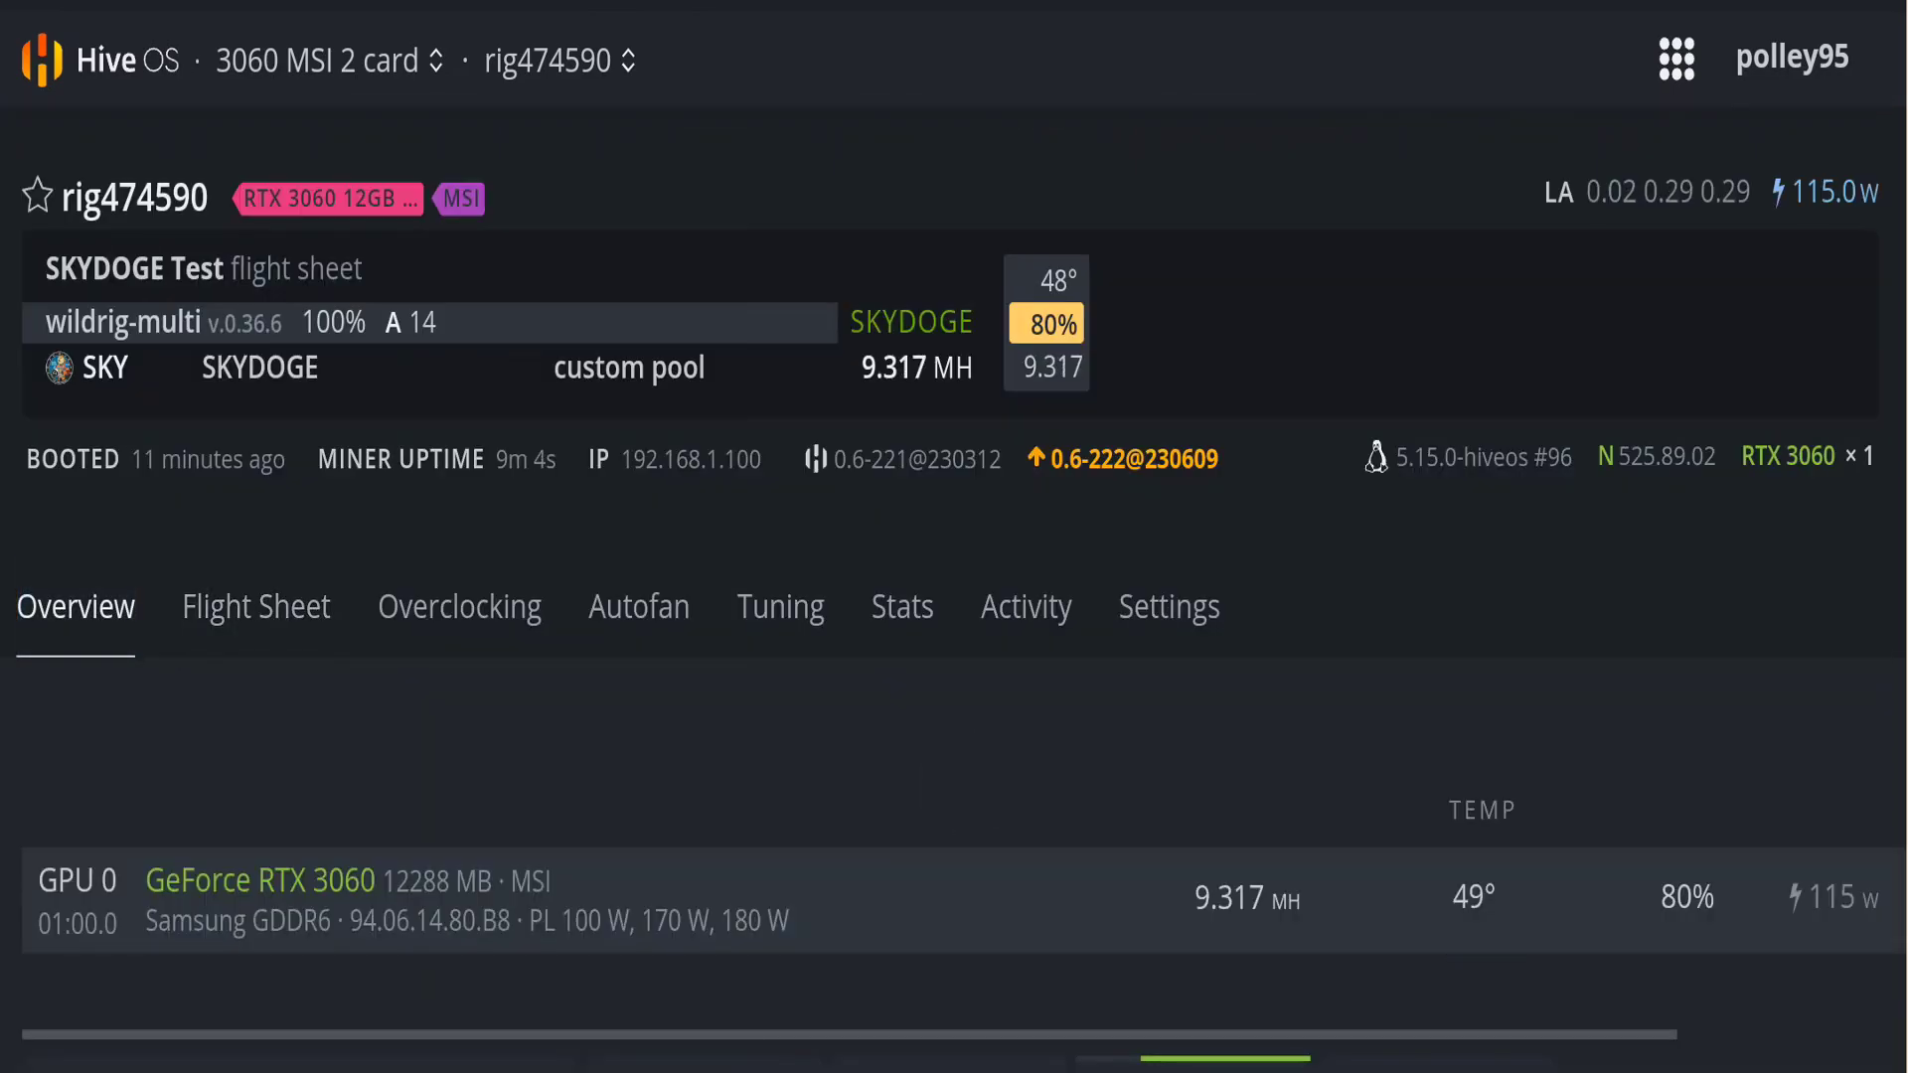
{"action": "scroll", "coordinate": [954, 551], "scroll_direction": "down", "scroll_amount": 1}
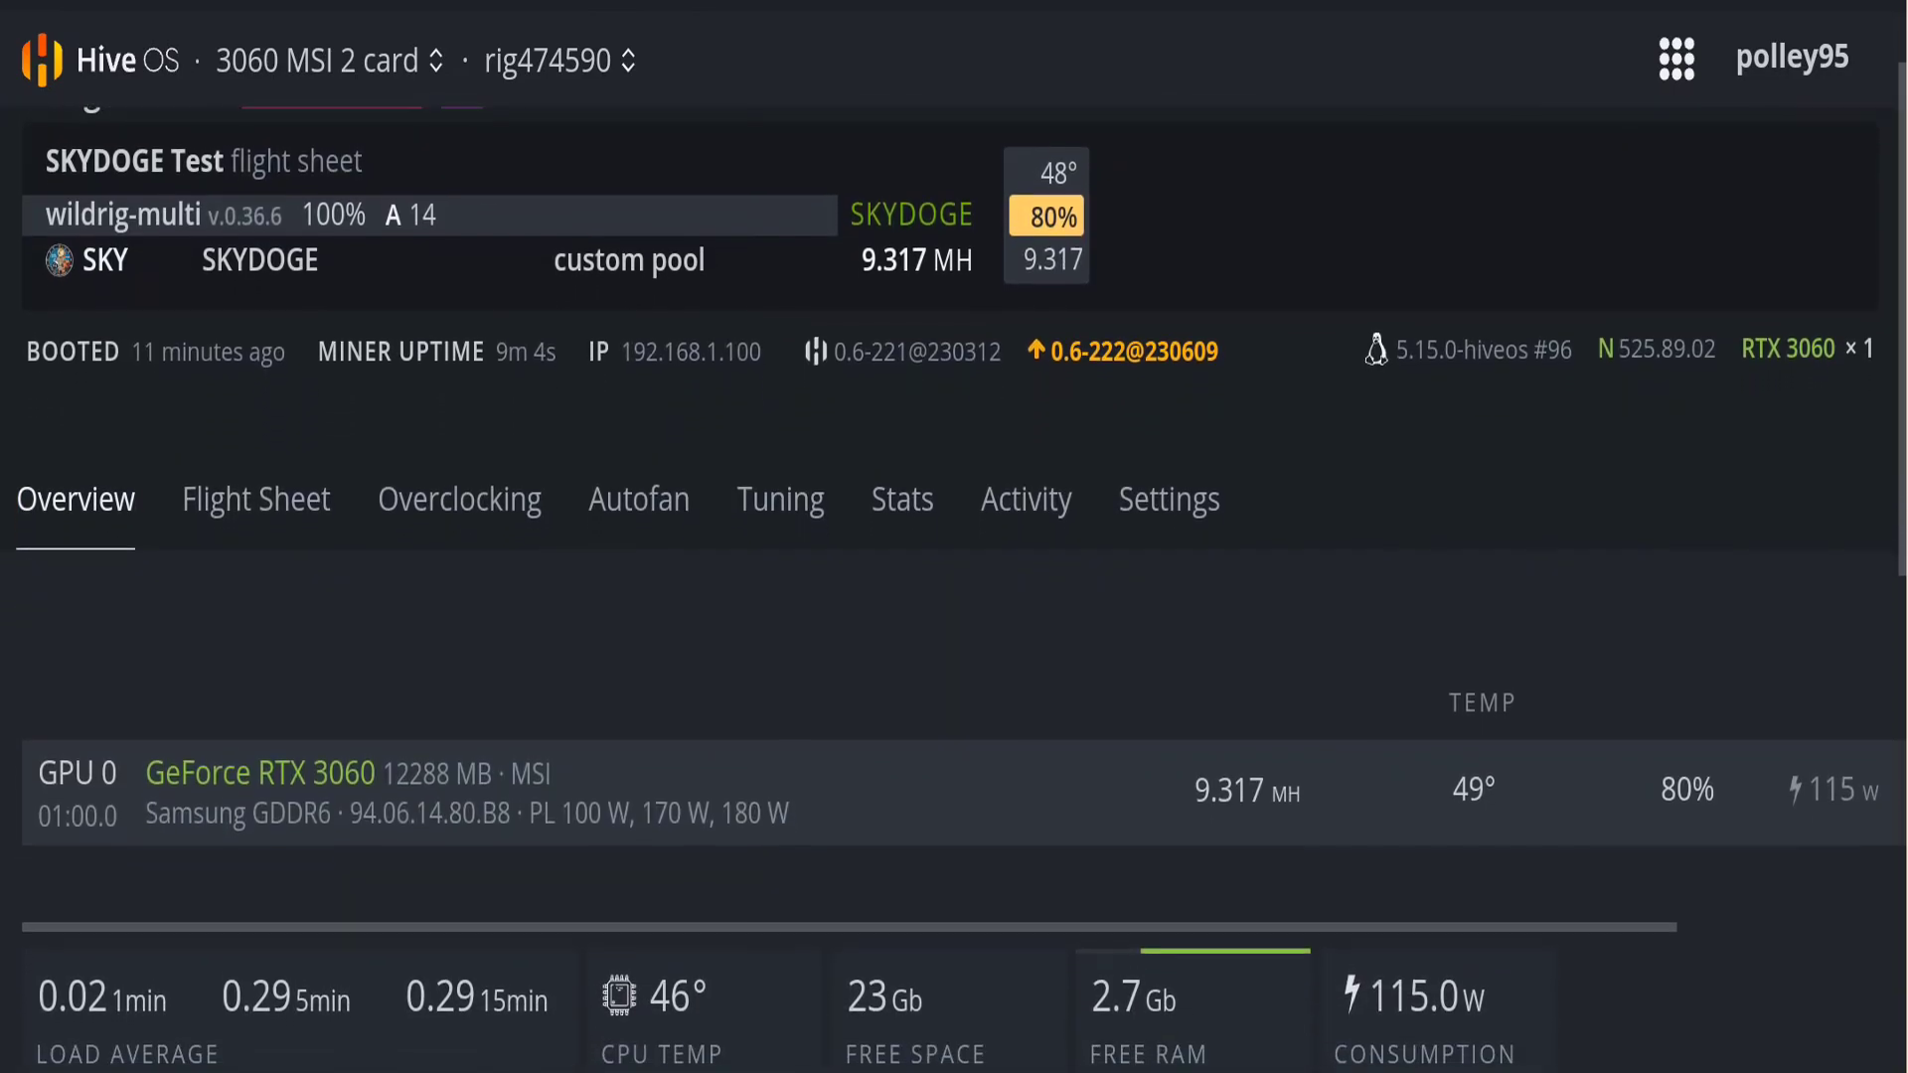
{"action": "scroll", "coordinate": [954, 552], "scroll_direction": "down", "scroll_amount": 2}
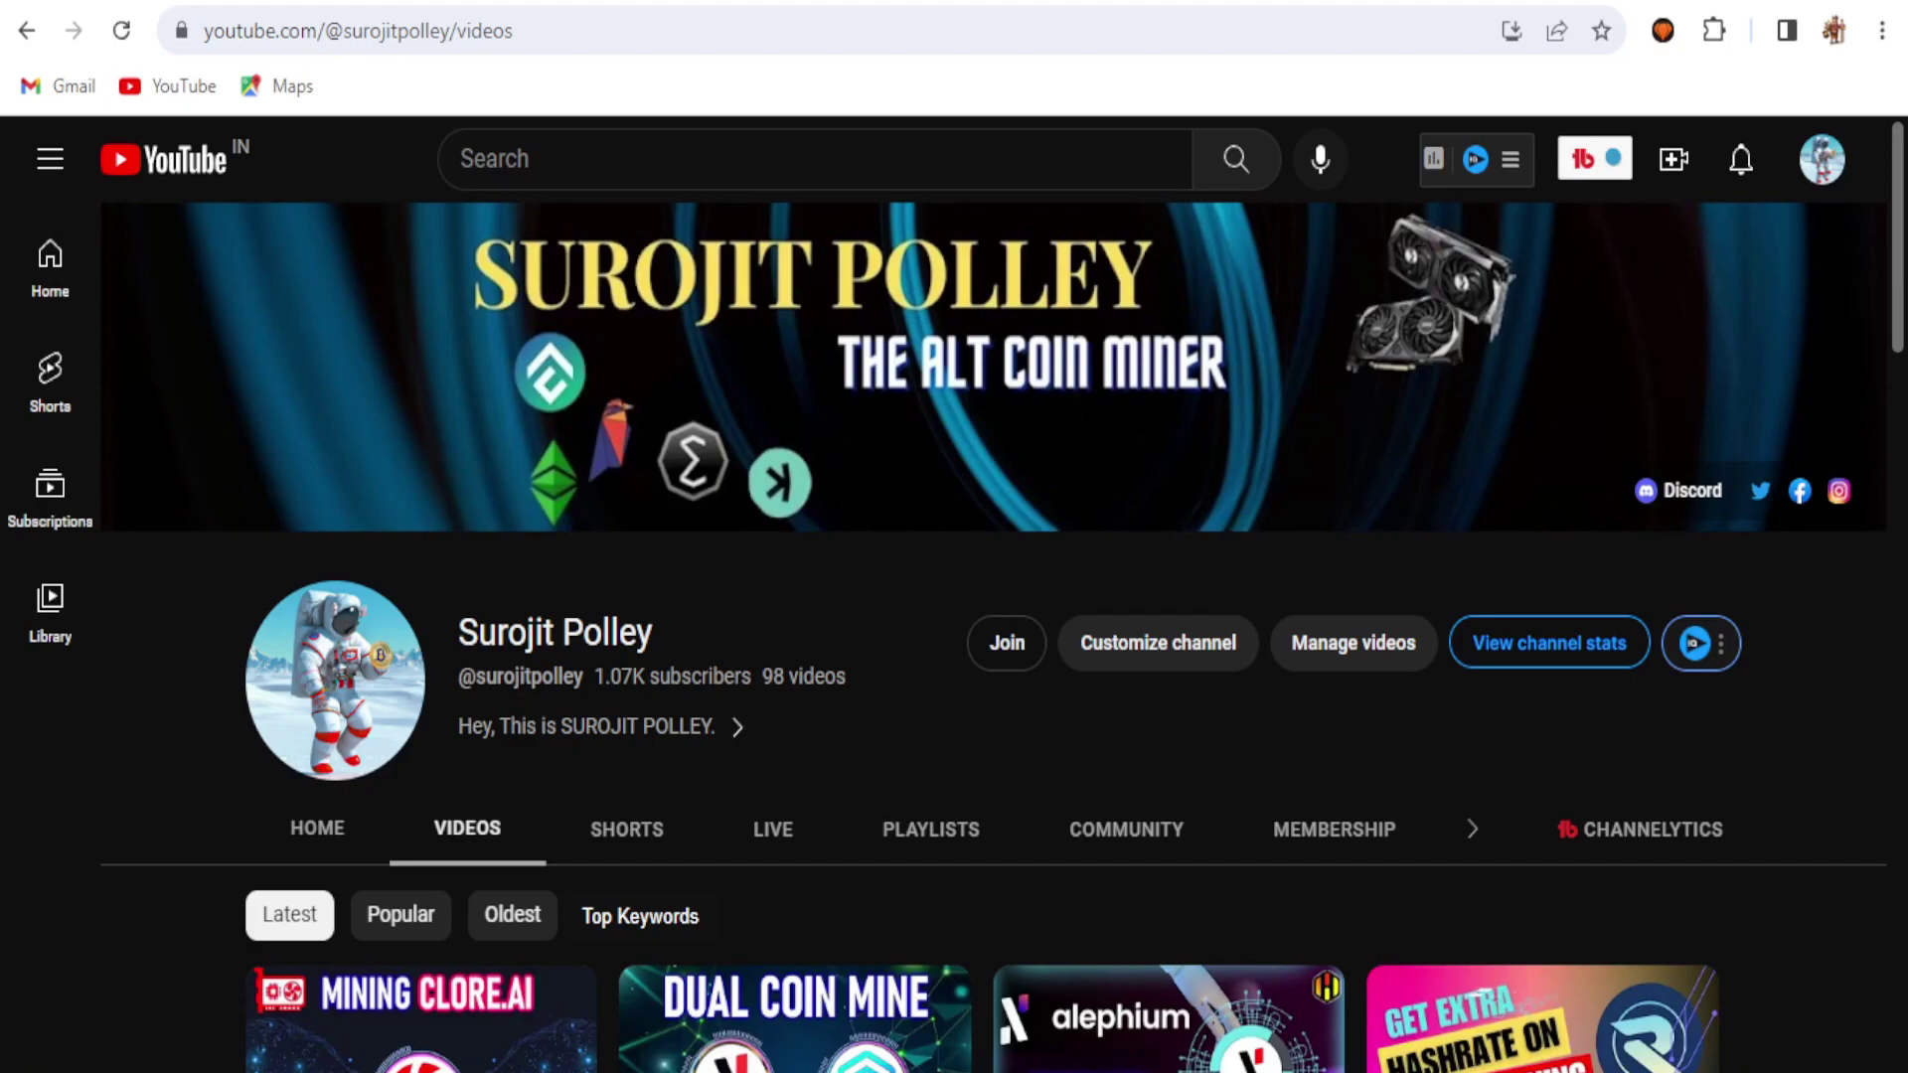
- Switch to the YouTube channel's videos page and browse its latest uploads on mining different coins in HiveOS
{"action": "scroll", "coordinate": [994, 636], "scroll_direction": "down", "scroll_amount": 2}
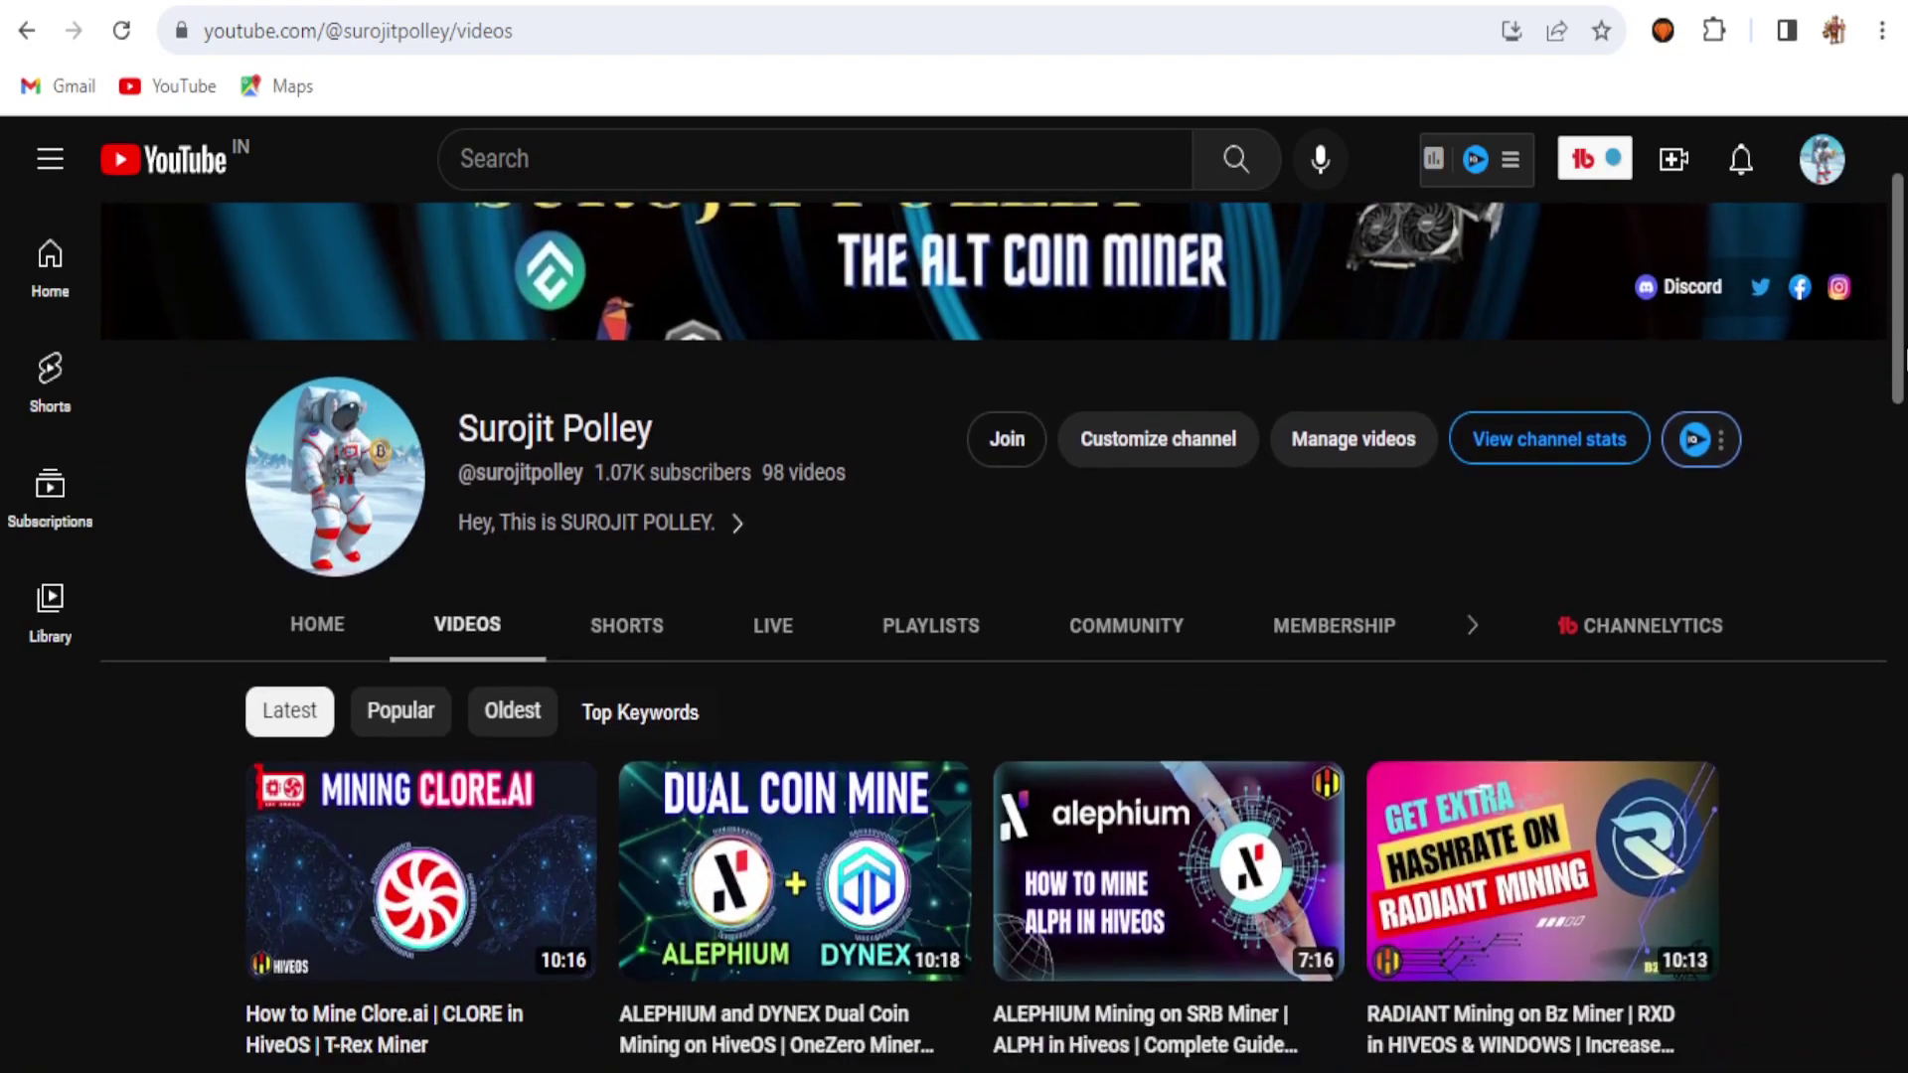
{"action": "scroll", "coordinate": [994, 616], "scroll_direction": "down", "scroll_amount": 2}
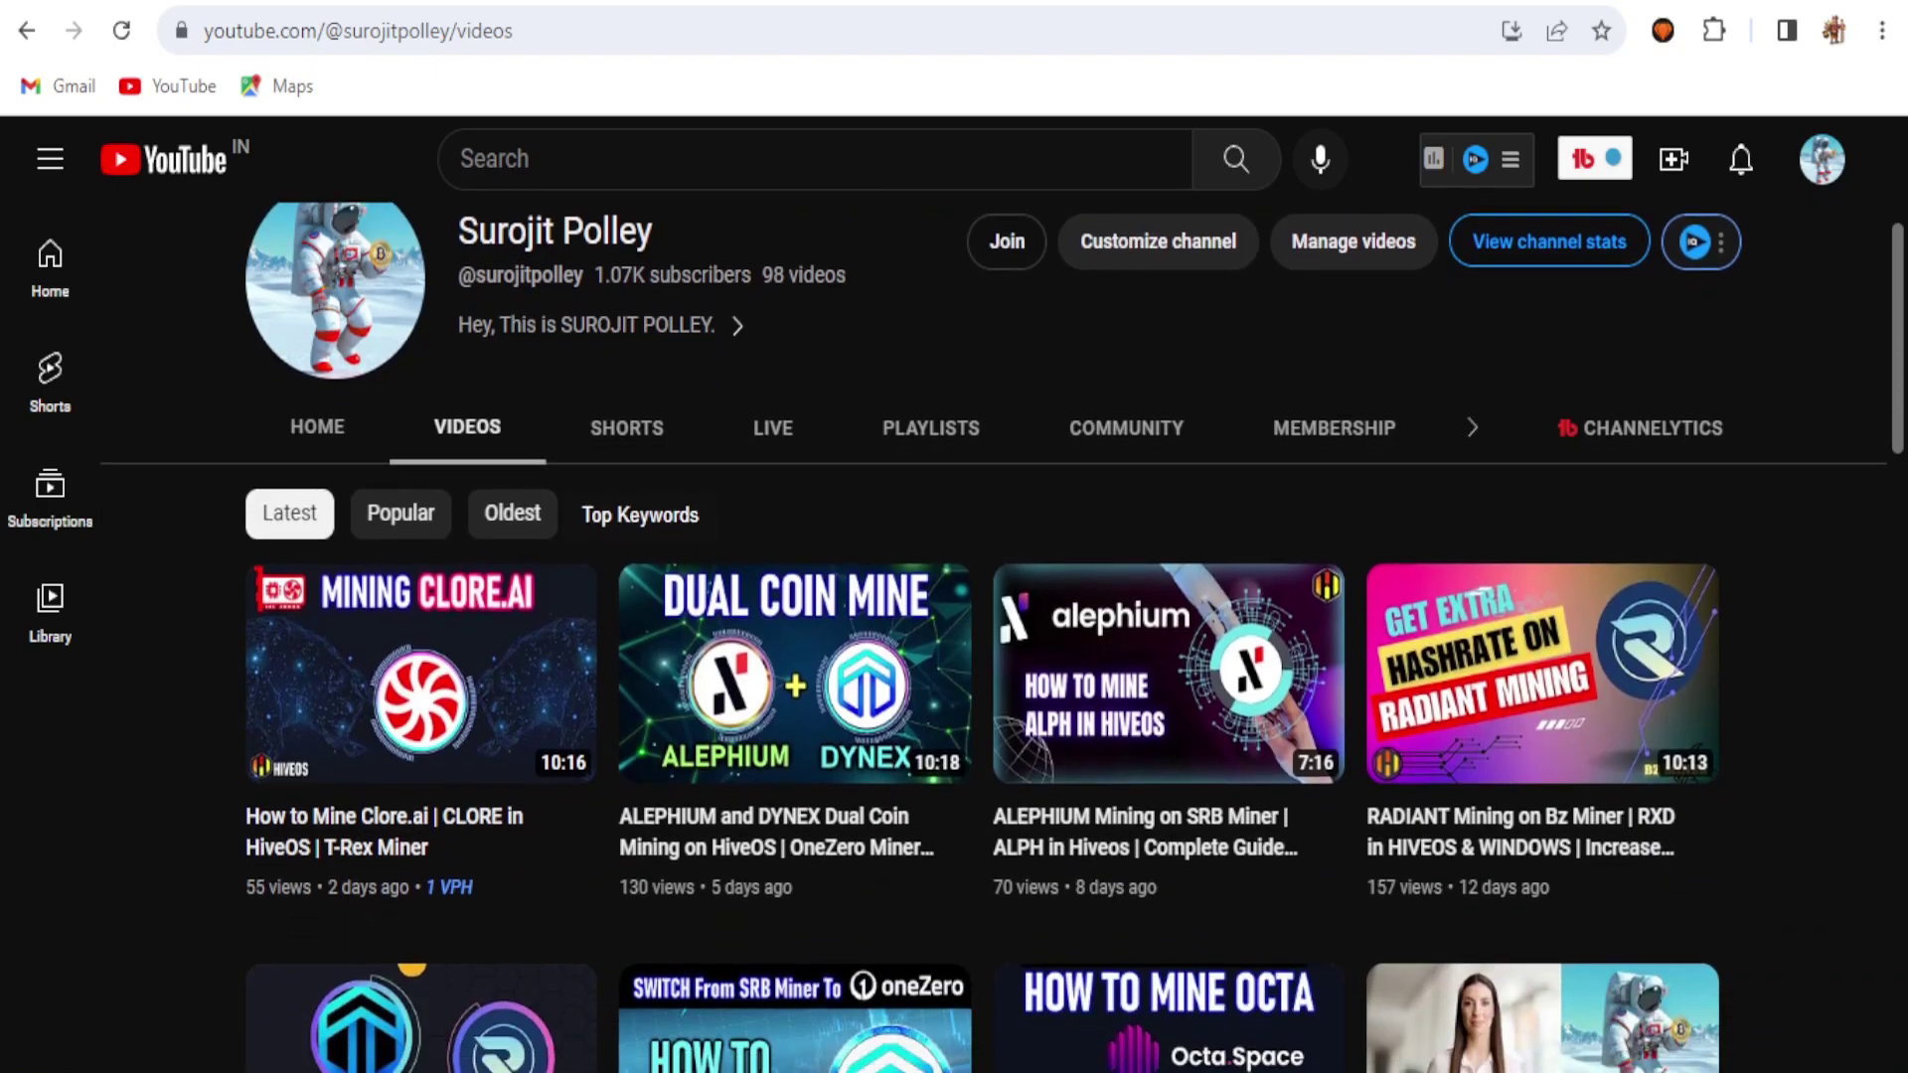
{"action": "scroll", "coordinate": [1002, 636], "scroll_direction": "down", "scroll_amount": 1}
{"action": "scroll", "coordinate": [994, 636], "scroll_direction": "down", "scroll_amount": 1}
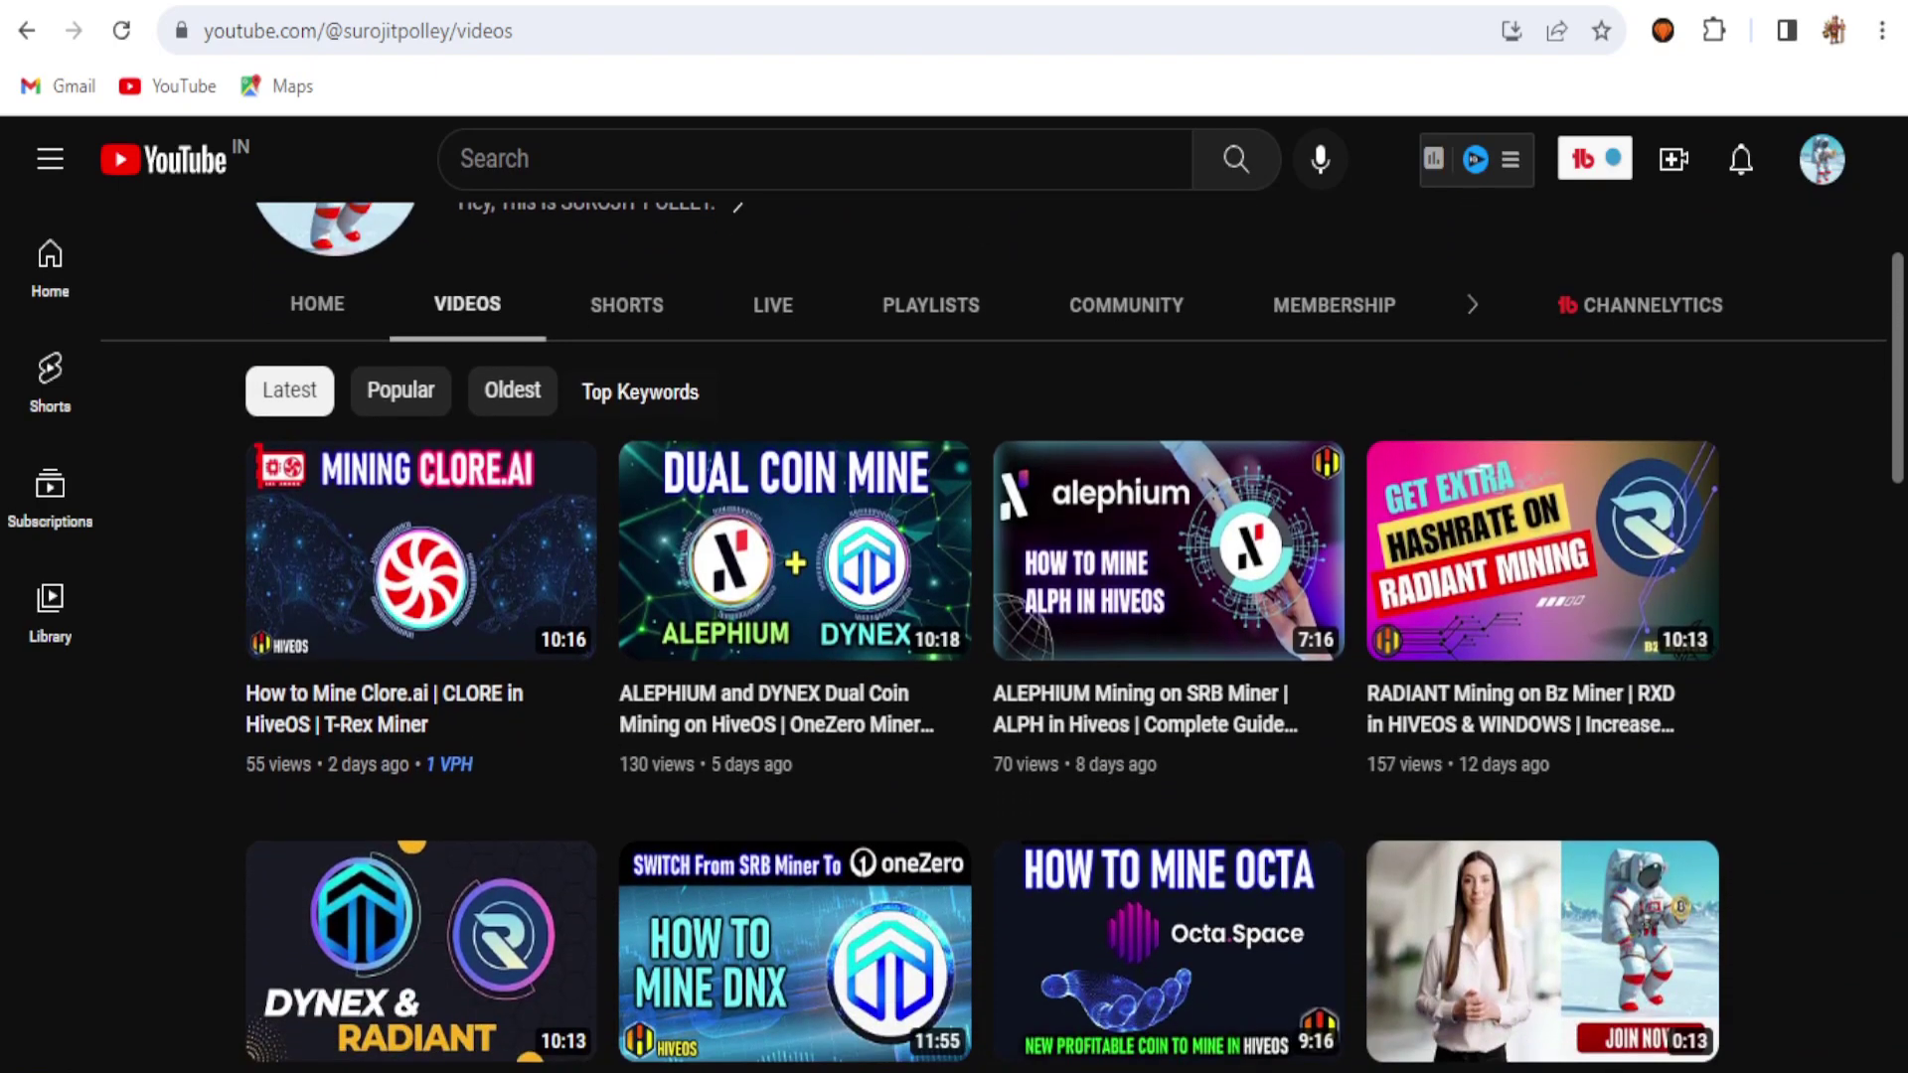
{"action": "scroll", "coordinate": [994, 596], "scroll_direction": "up", "scroll_amount": 5}
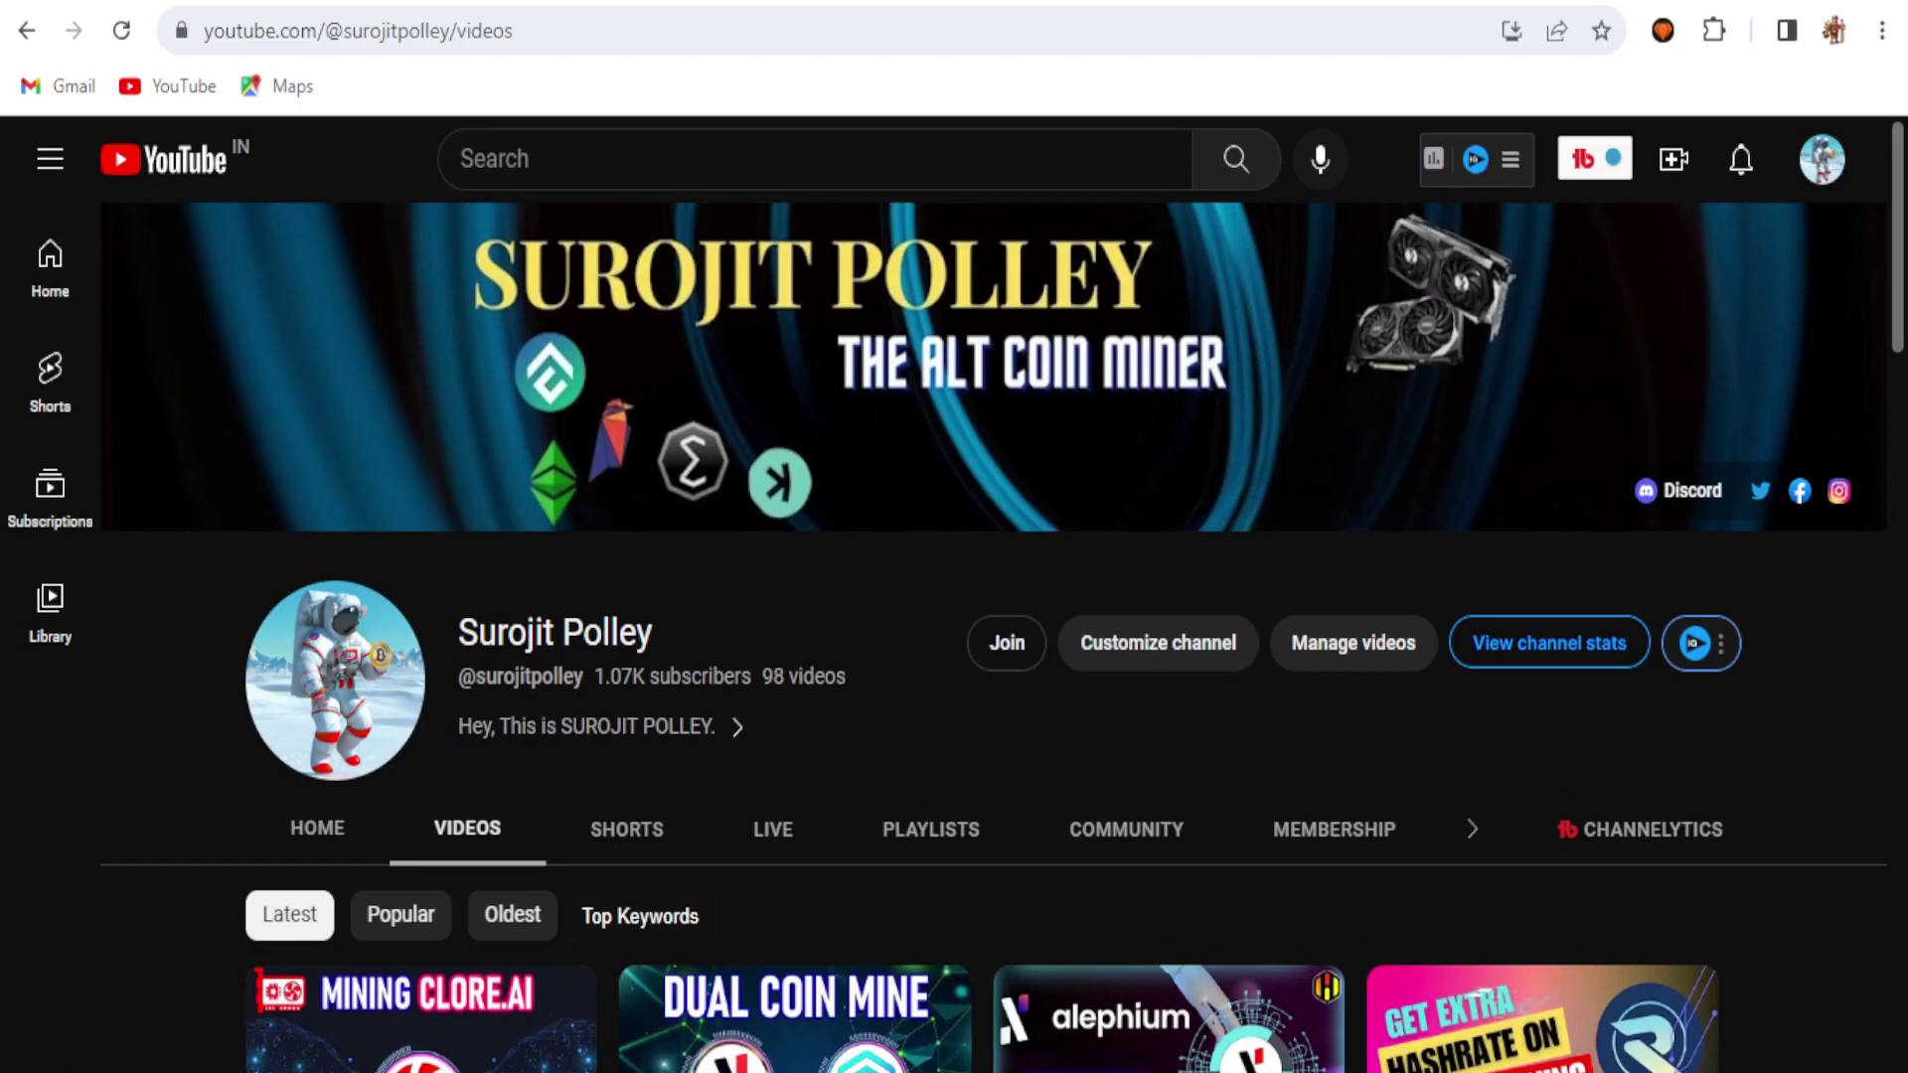
{"action": "scroll", "coordinate": [993, 636], "scroll_direction": "down", "scroll_amount": 7}
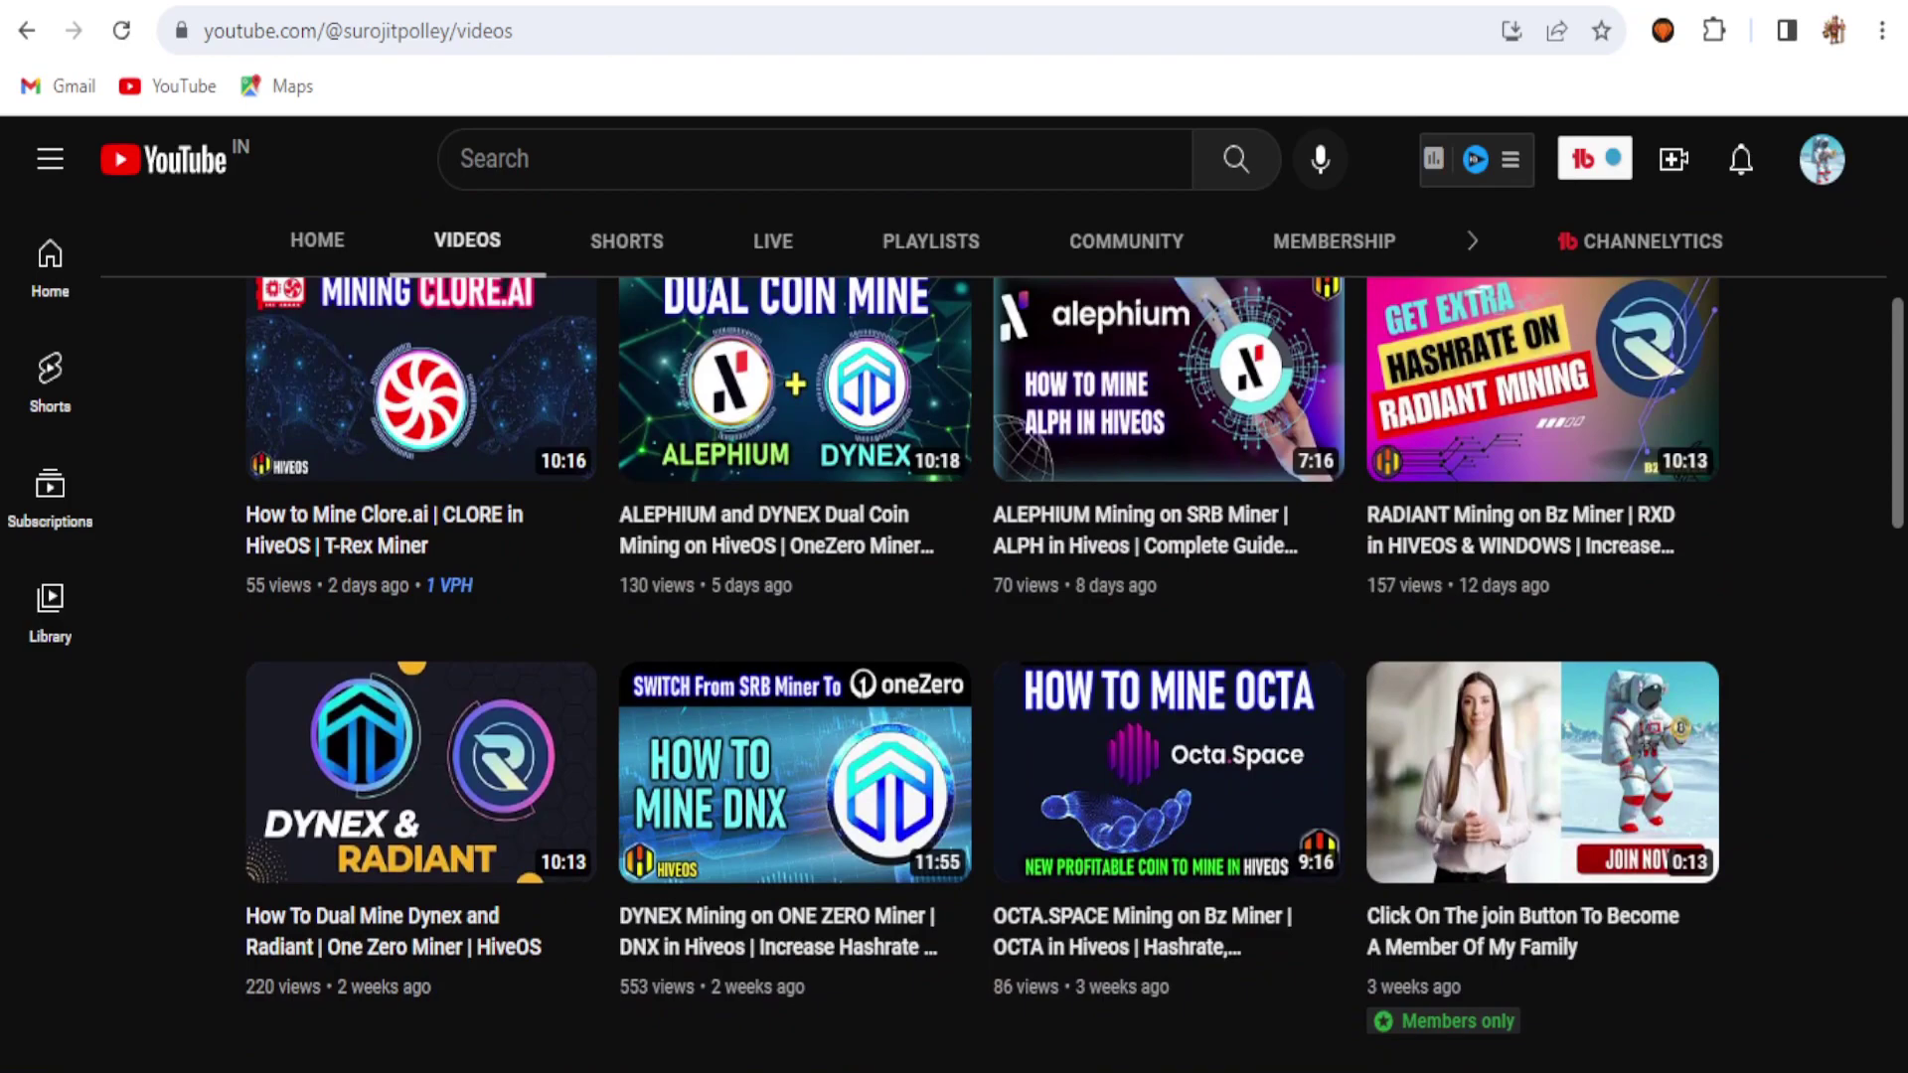
{"action": "scroll", "coordinate": [994, 636], "scroll_direction": "down", "scroll_amount": 1}
{"action": "scroll", "coordinate": [993, 636], "scroll_direction": "down", "scroll_amount": 5}
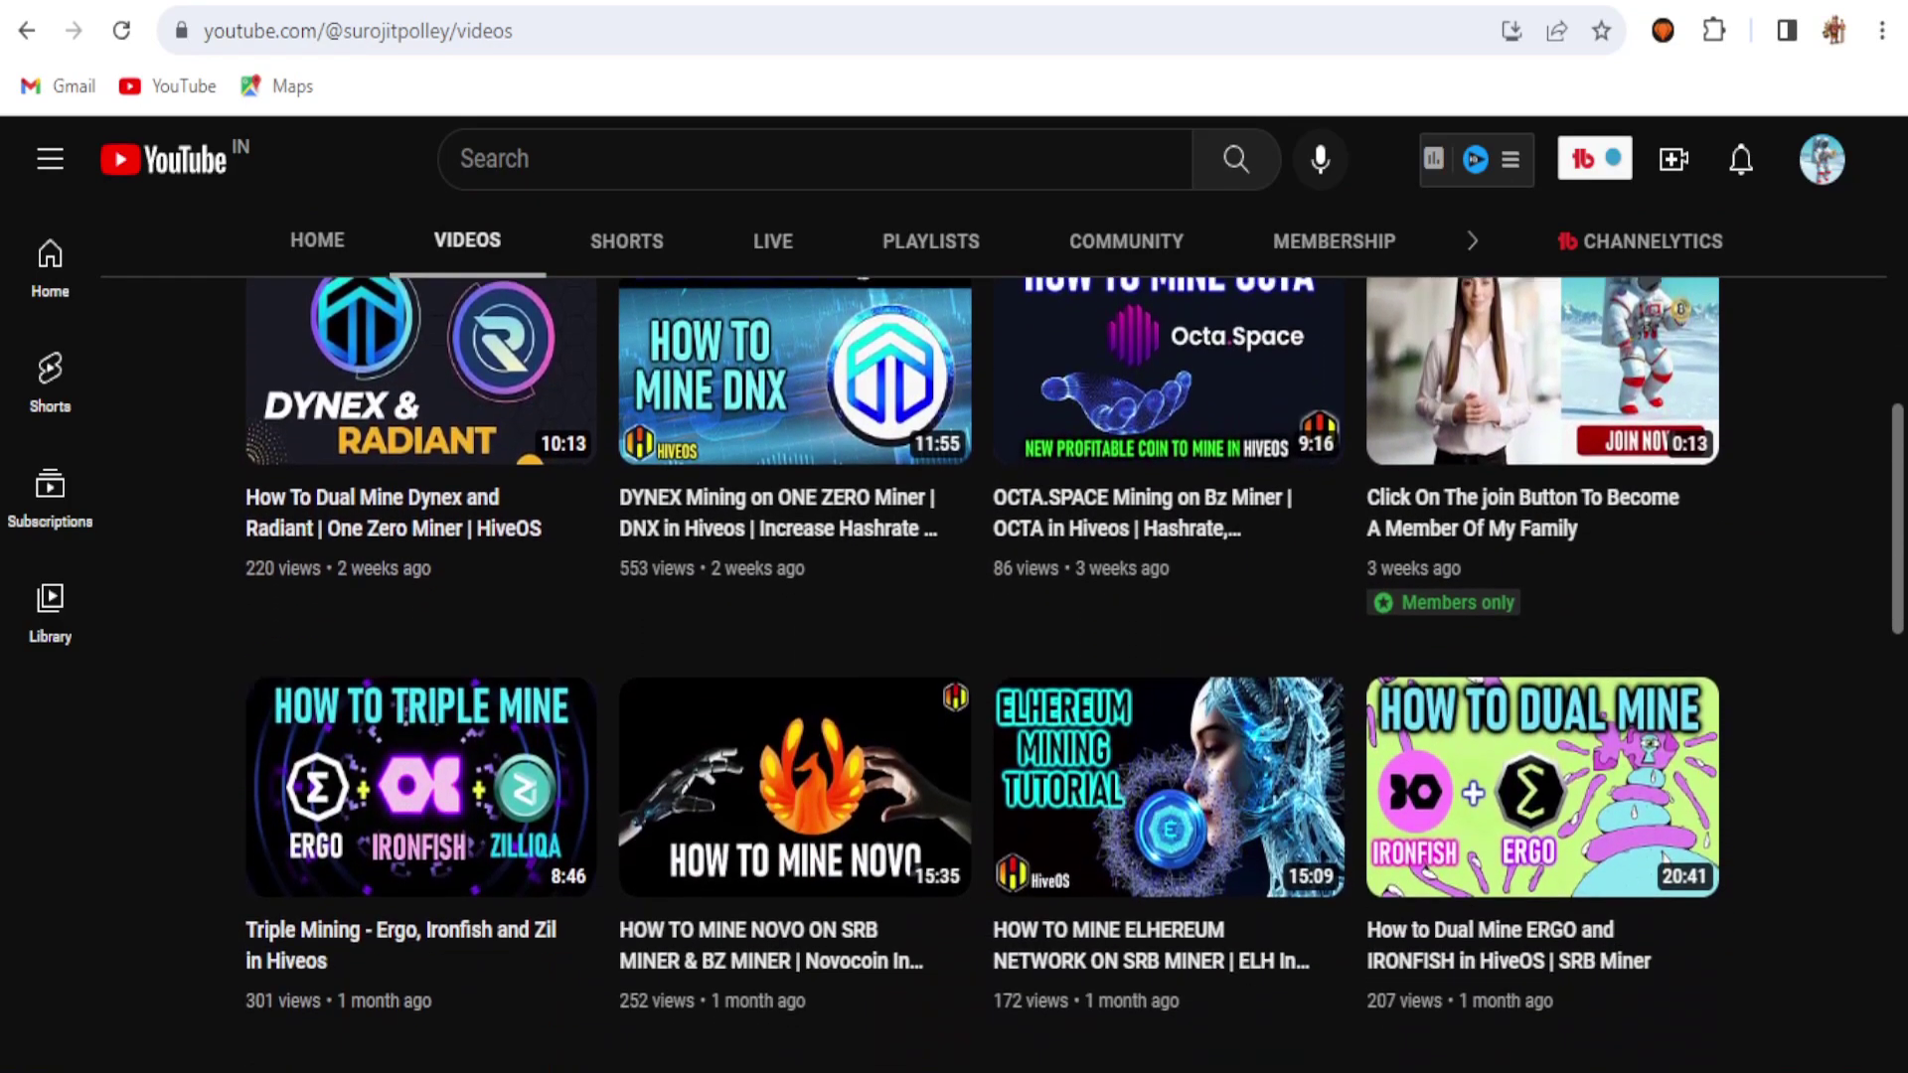